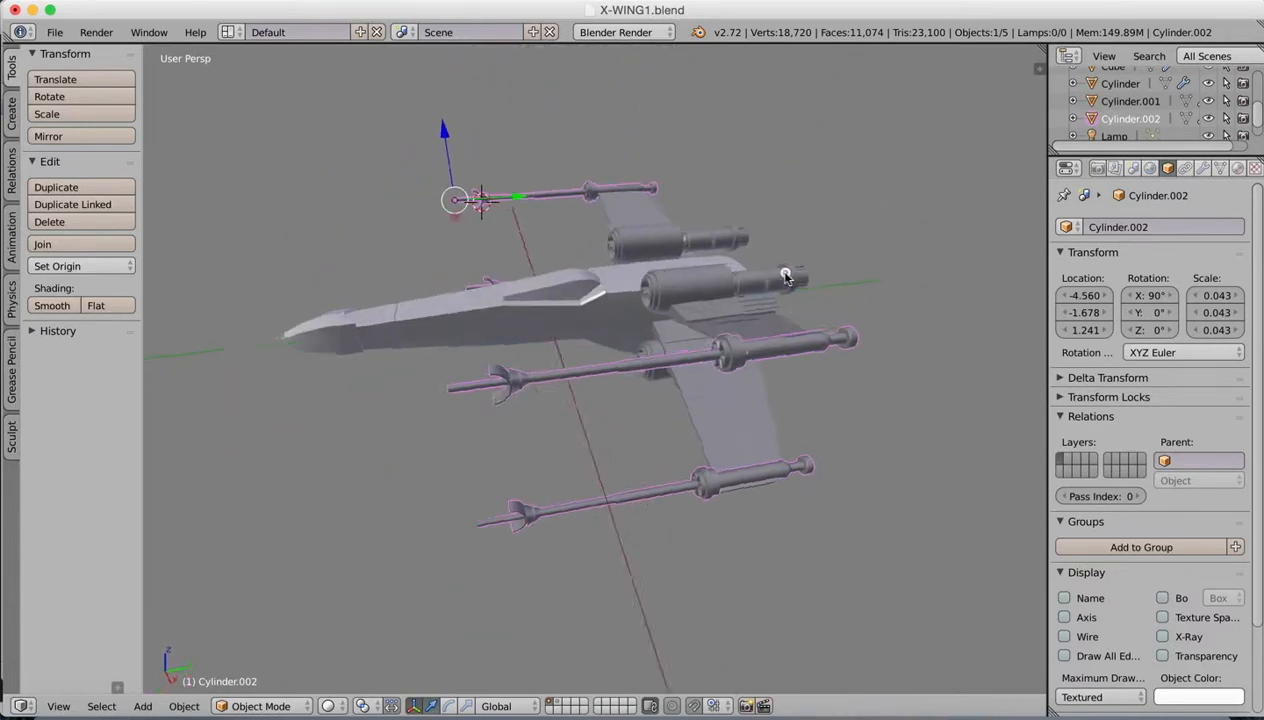
Step: Switch to Preview to look at the X-wing reference image, and return to the Blender model
middle_click_drag(610, 376, 673, 370)
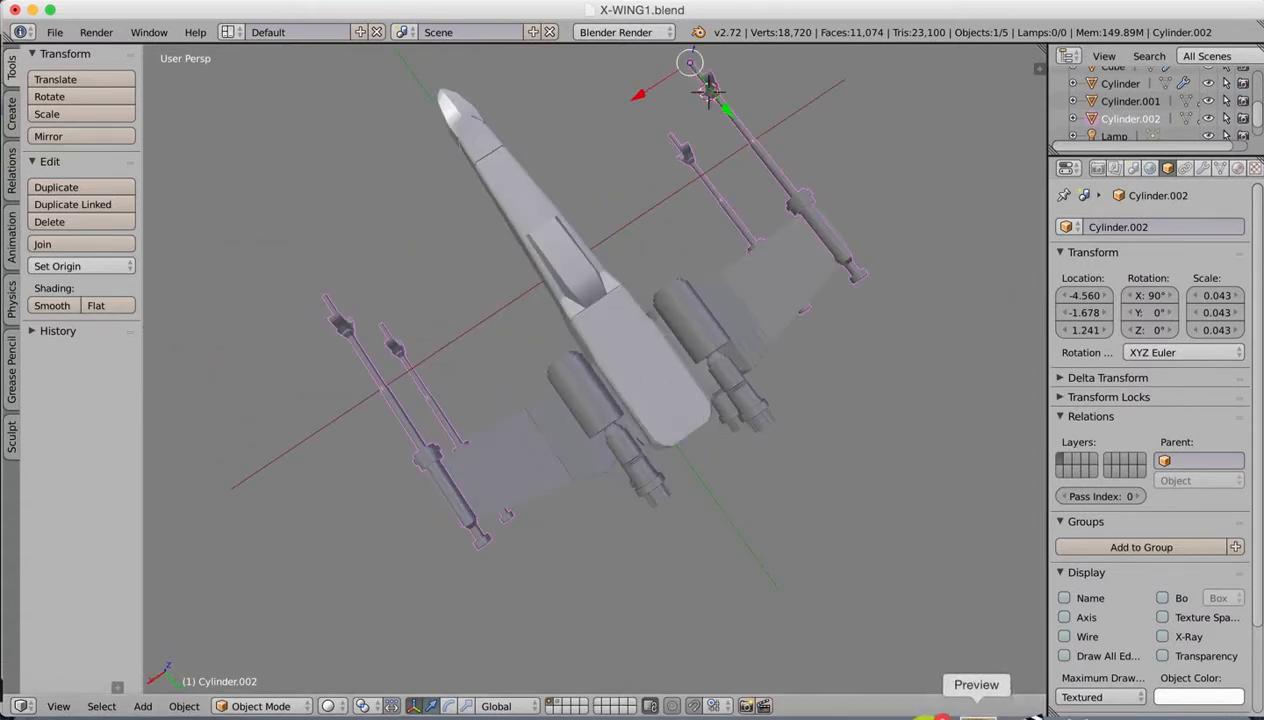
left_click(973, 708)
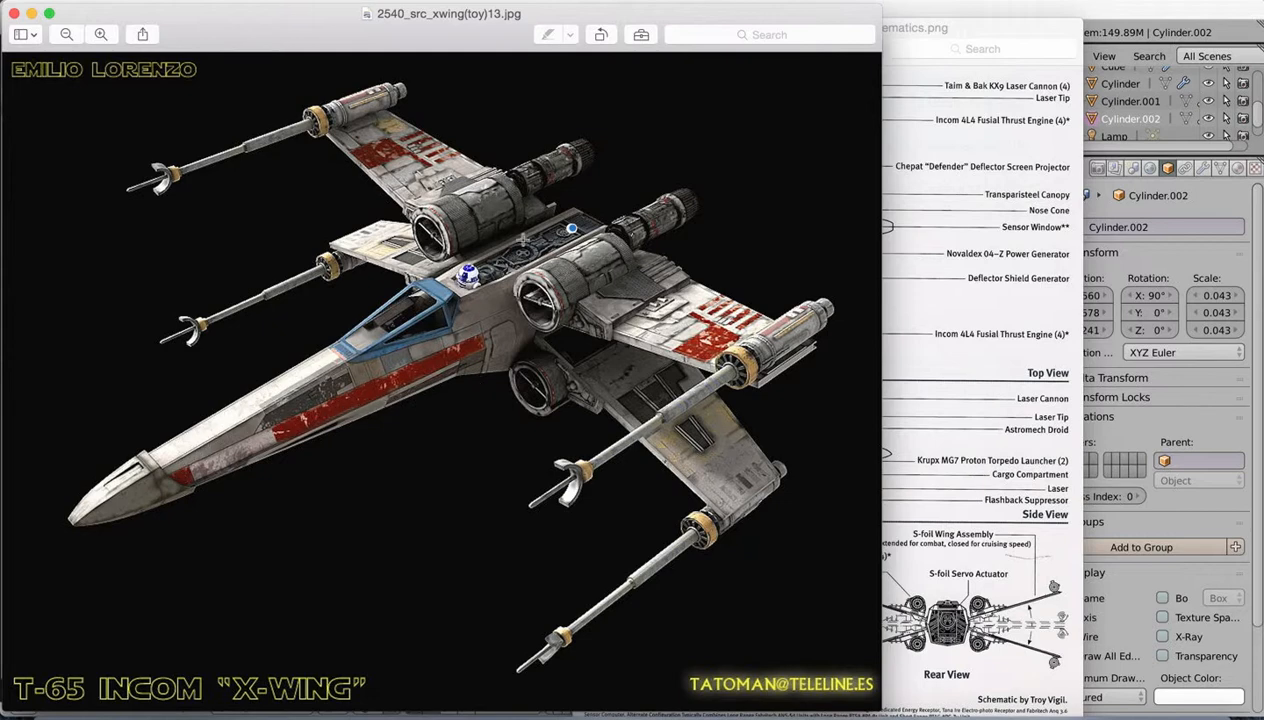
left_click(1098, 13)
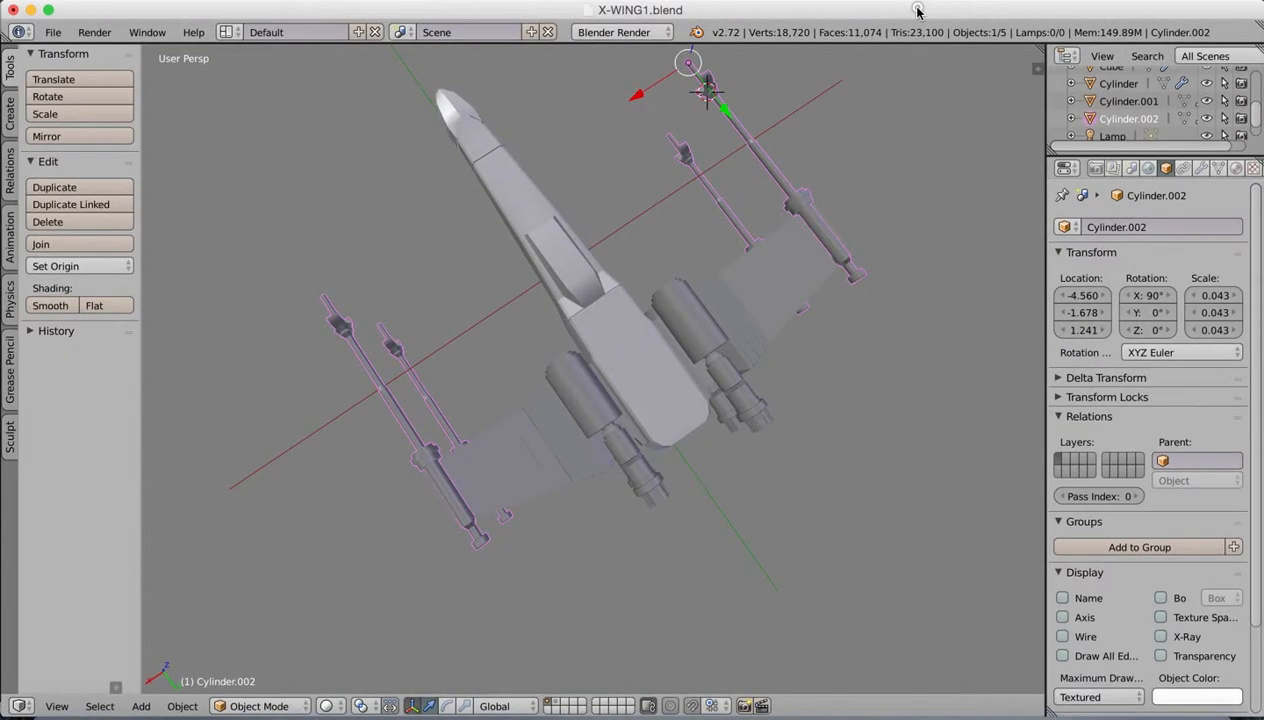
Step: Switch the scene's render engine to Cycles Render
left_click(624, 32)
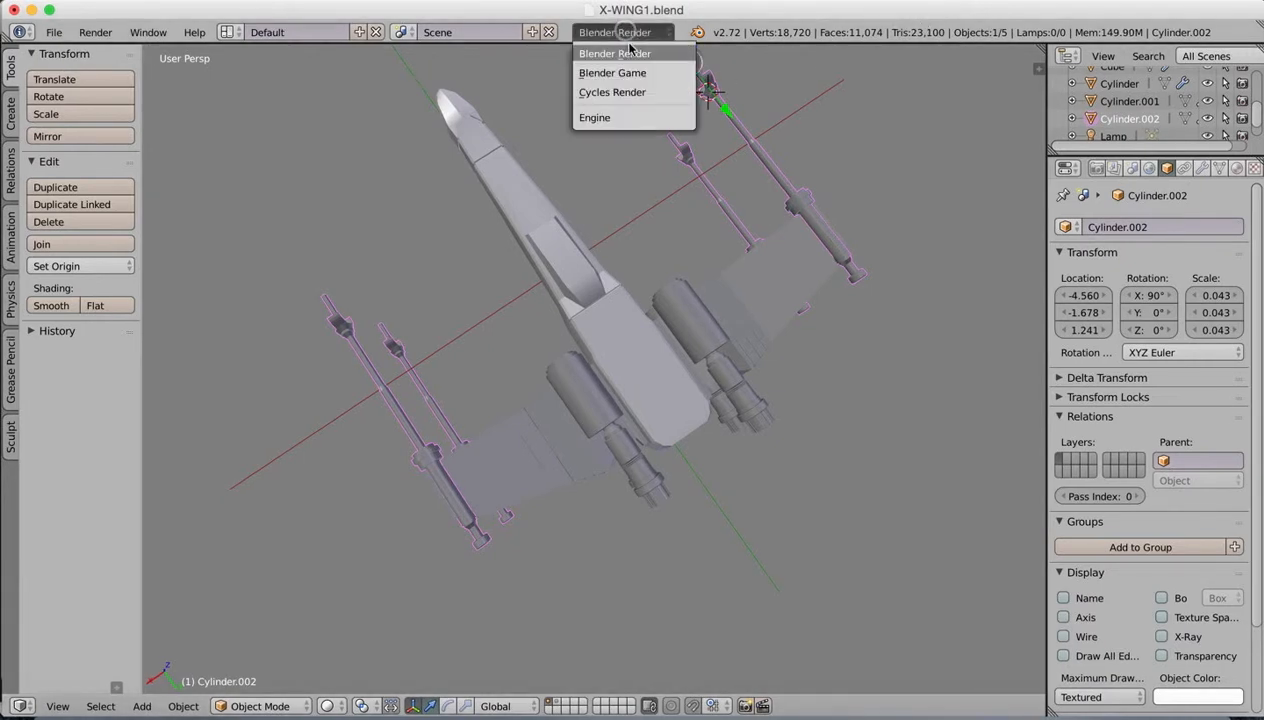
left_click(640, 93)
Step: Select the fuselage object and compare it with the X-wing reference image in Preview
middle_click_drag(622, 405, 739, 386)
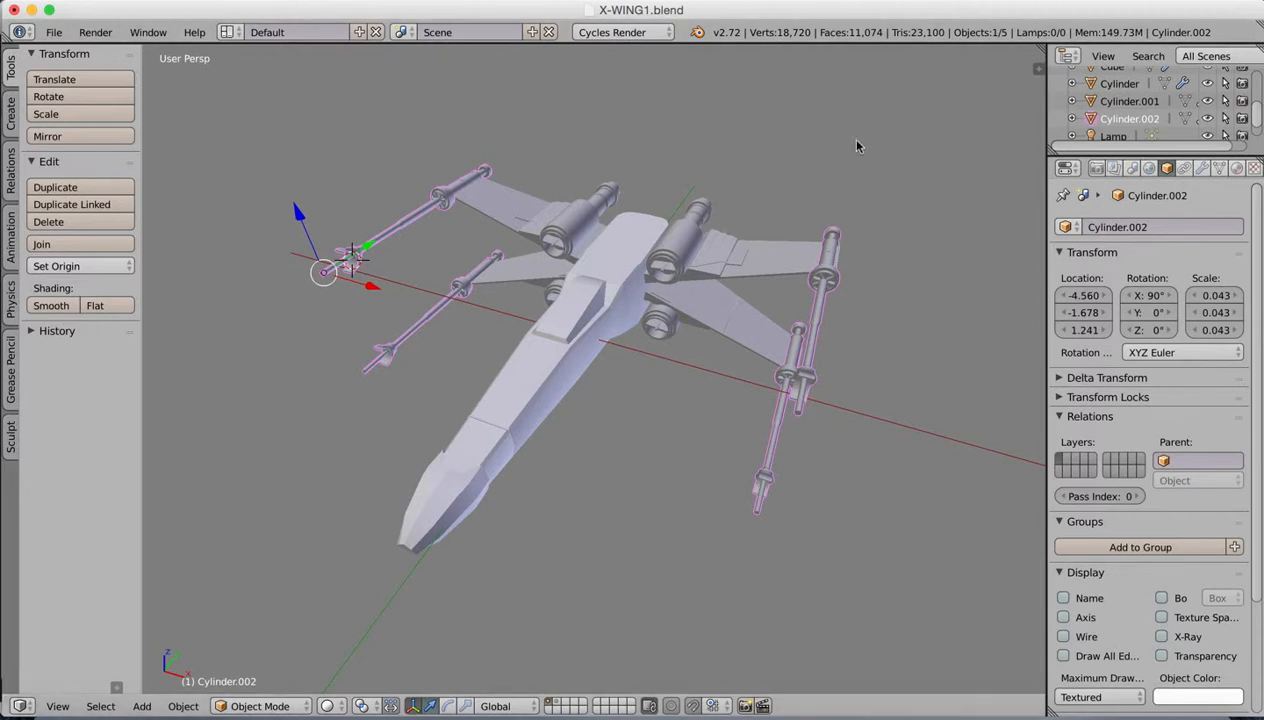
right_click(516, 410)
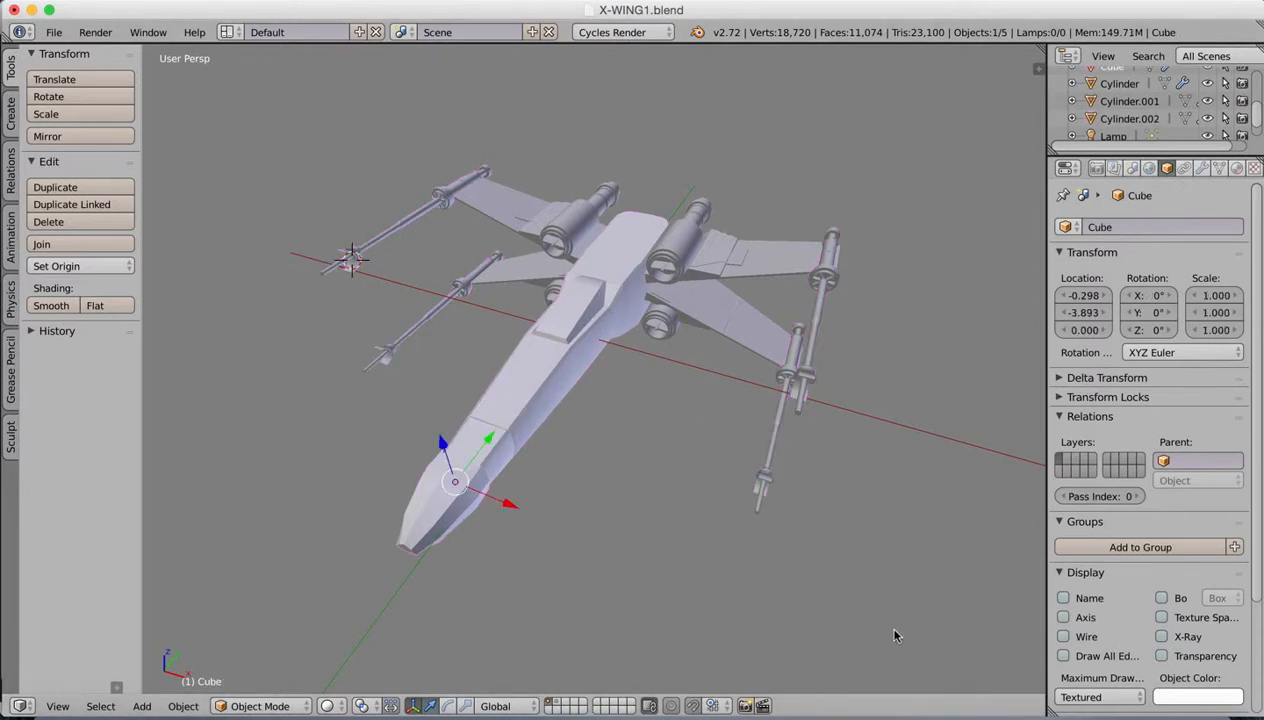
left_click(962, 705)
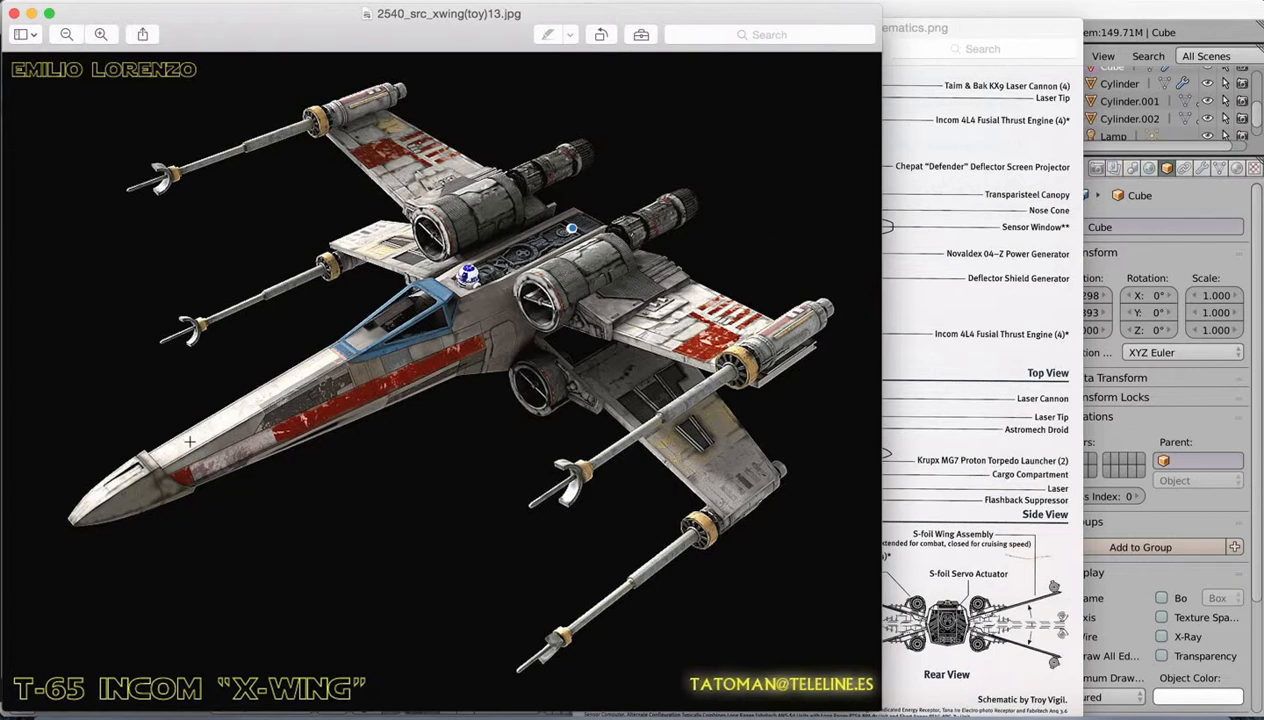
left_click(1152, 5)
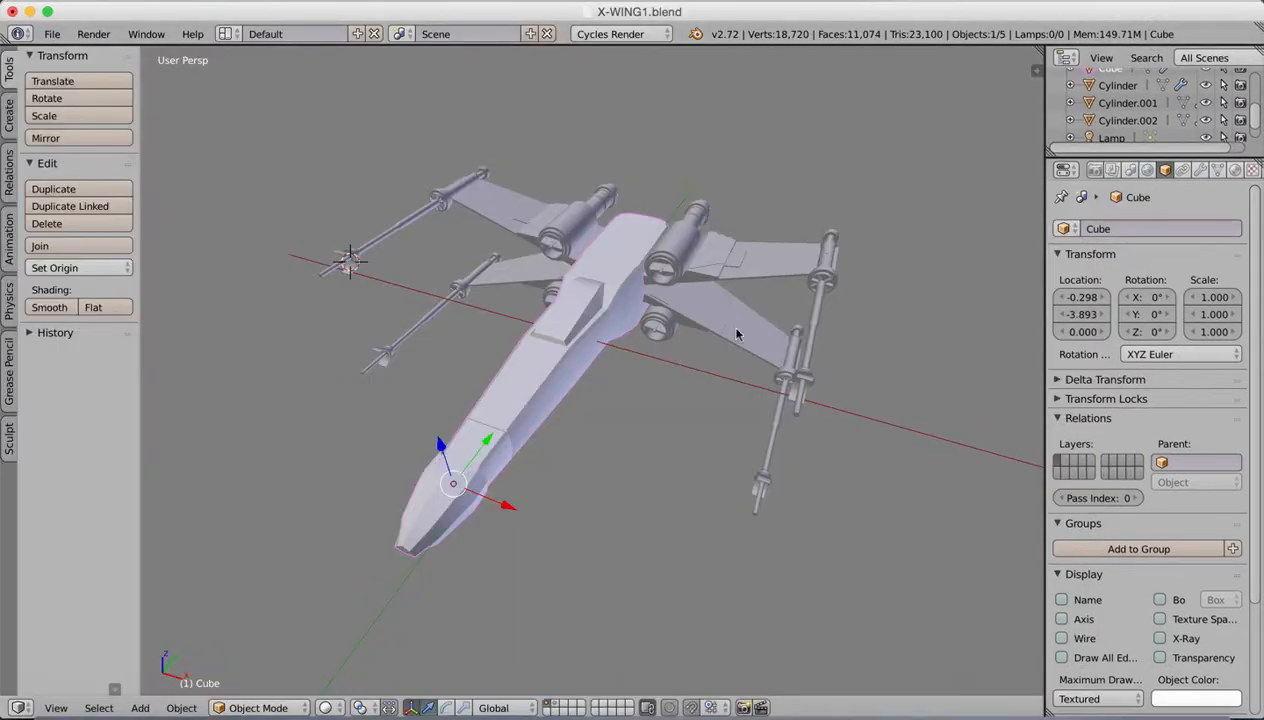
Step: In Edit Mode, add a lengthwise loop cut along the fuselage's side, with an edge slide of about 0.2
key("Tab")
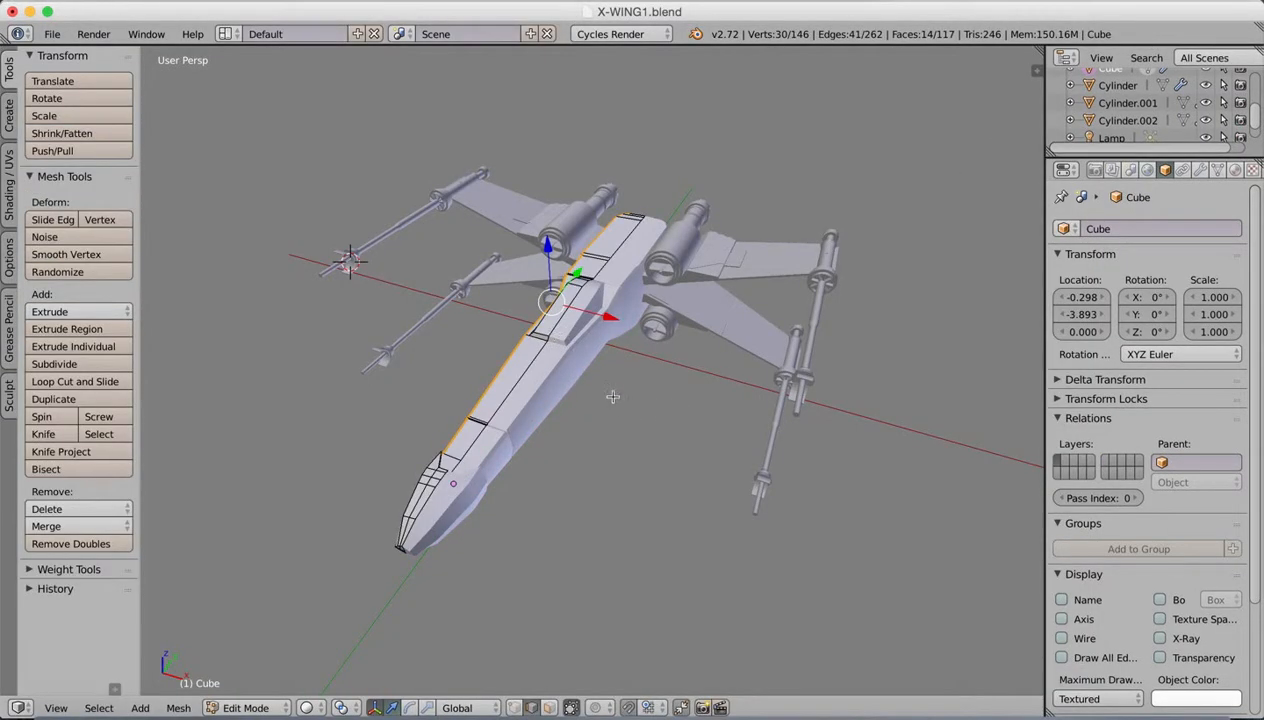
middle_click_drag(535, 389, 618, 364)
scroll(617, 378, "up", 5)
scroll(617, 376, "down", 2)
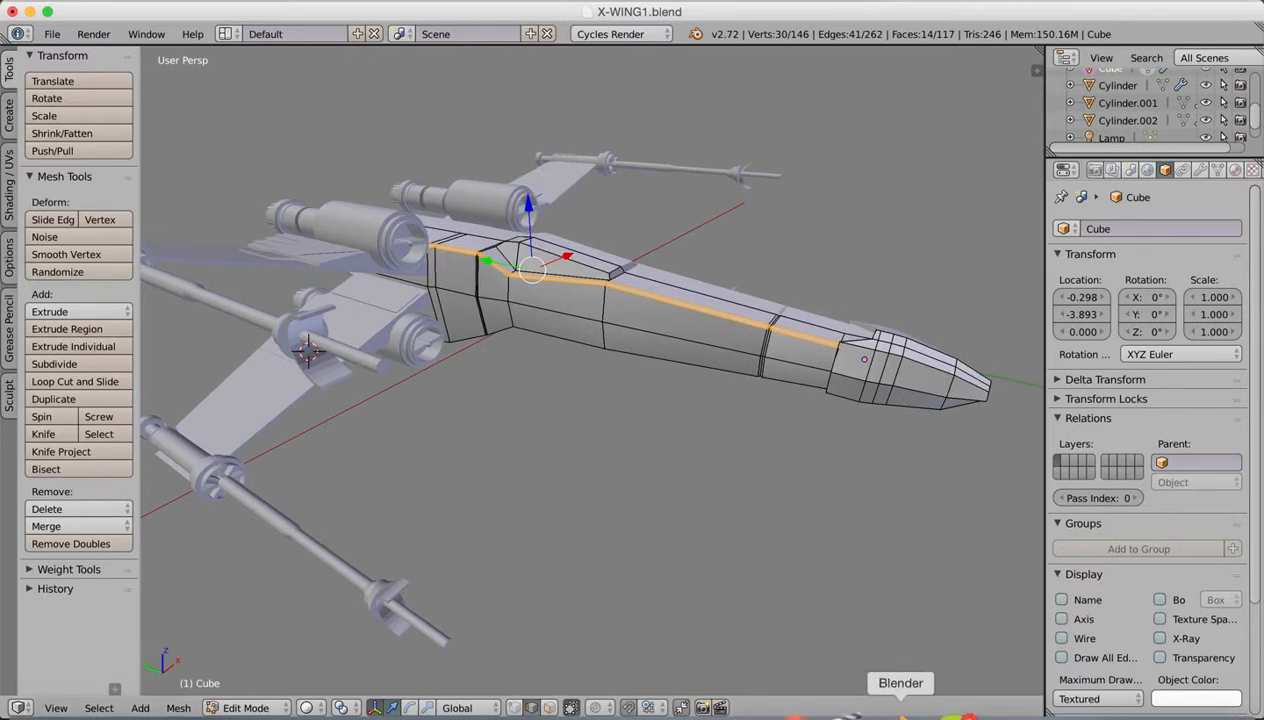
left_click(982, 714)
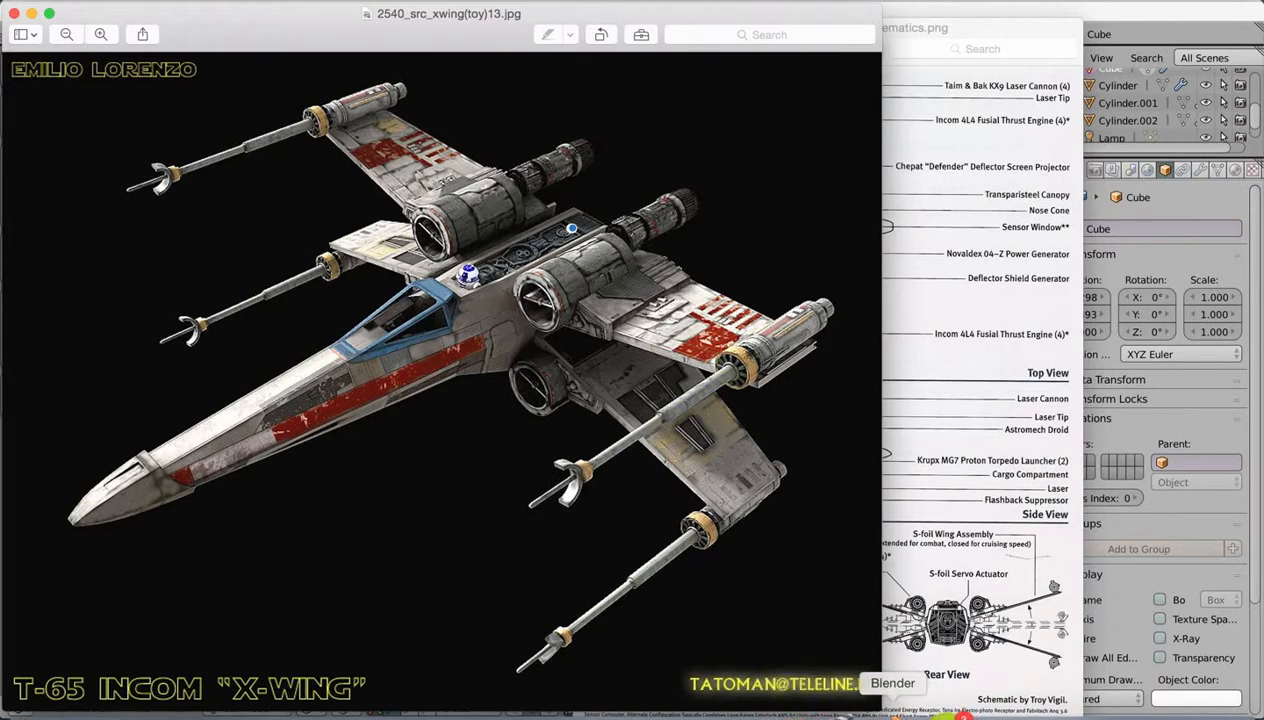
left_click(895, 712)
middle_click_drag(618, 391, 637, 393)
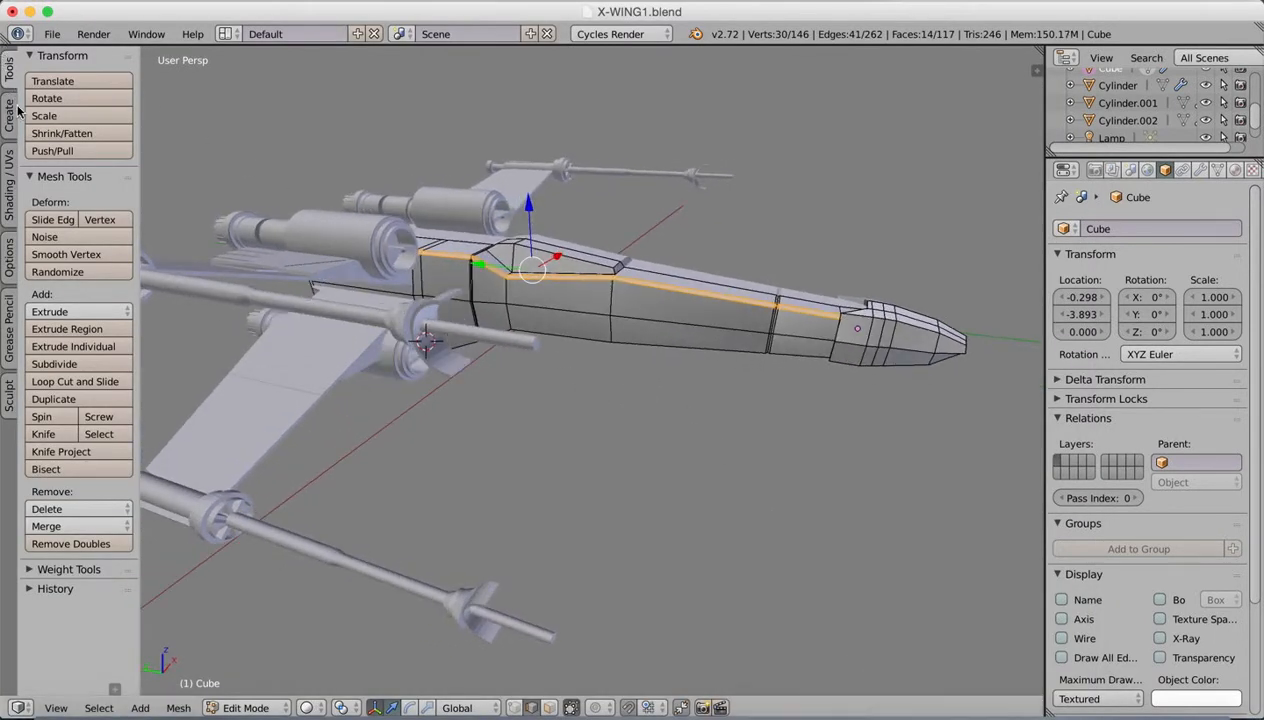
left_click(75, 381)
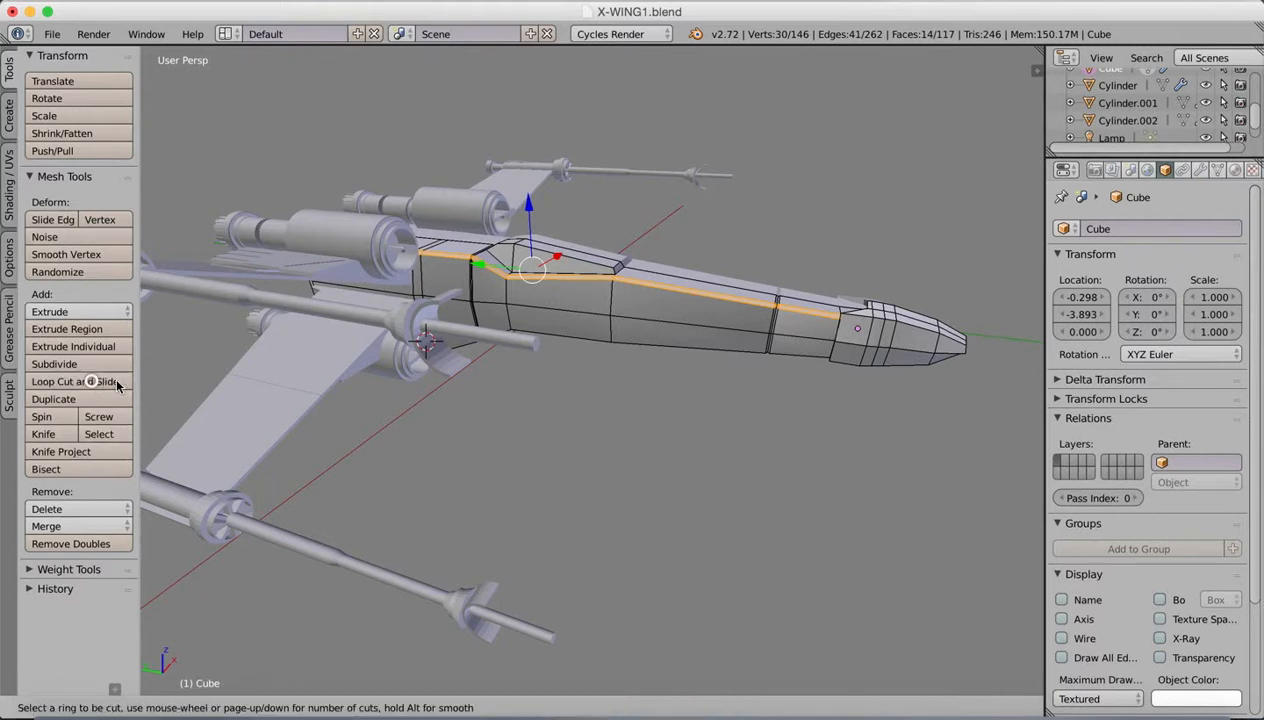
left_click(618, 305)
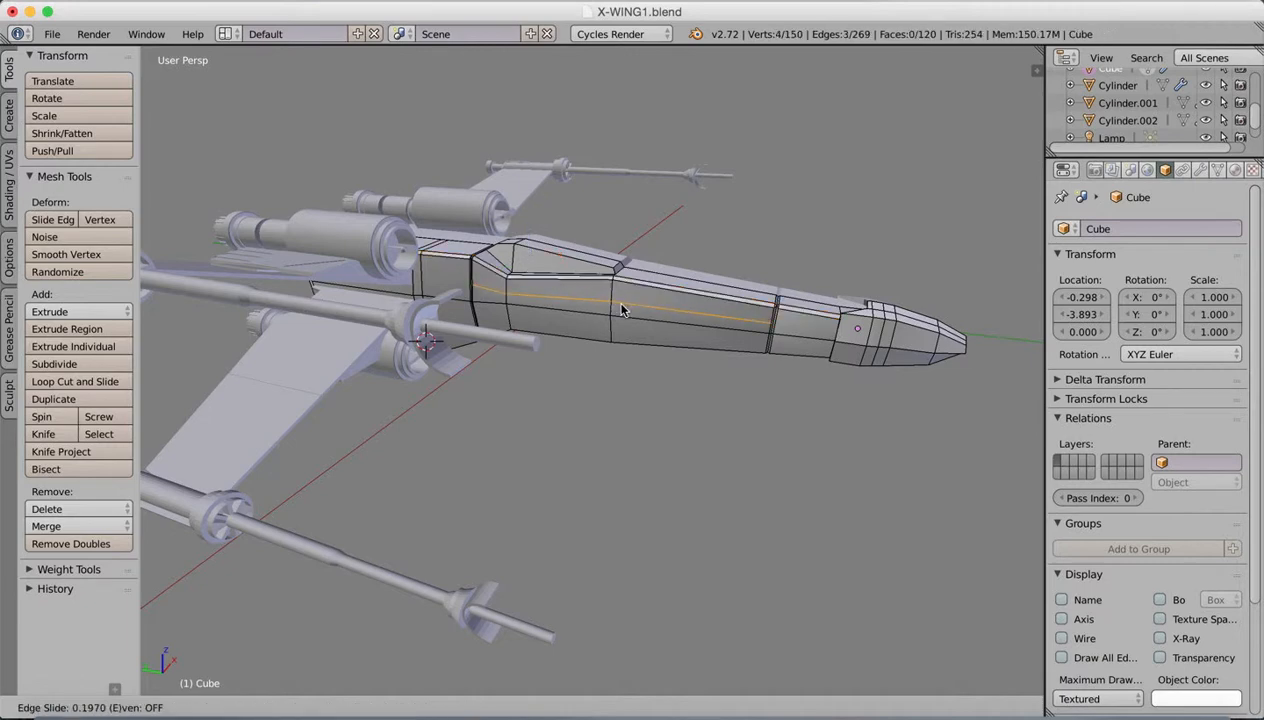
left_click(621, 311)
Step: Compare the new edge loop on the fuselage's side with the red stripe in the Preview reference image
middle_click_drag(600, 295, 845, 345)
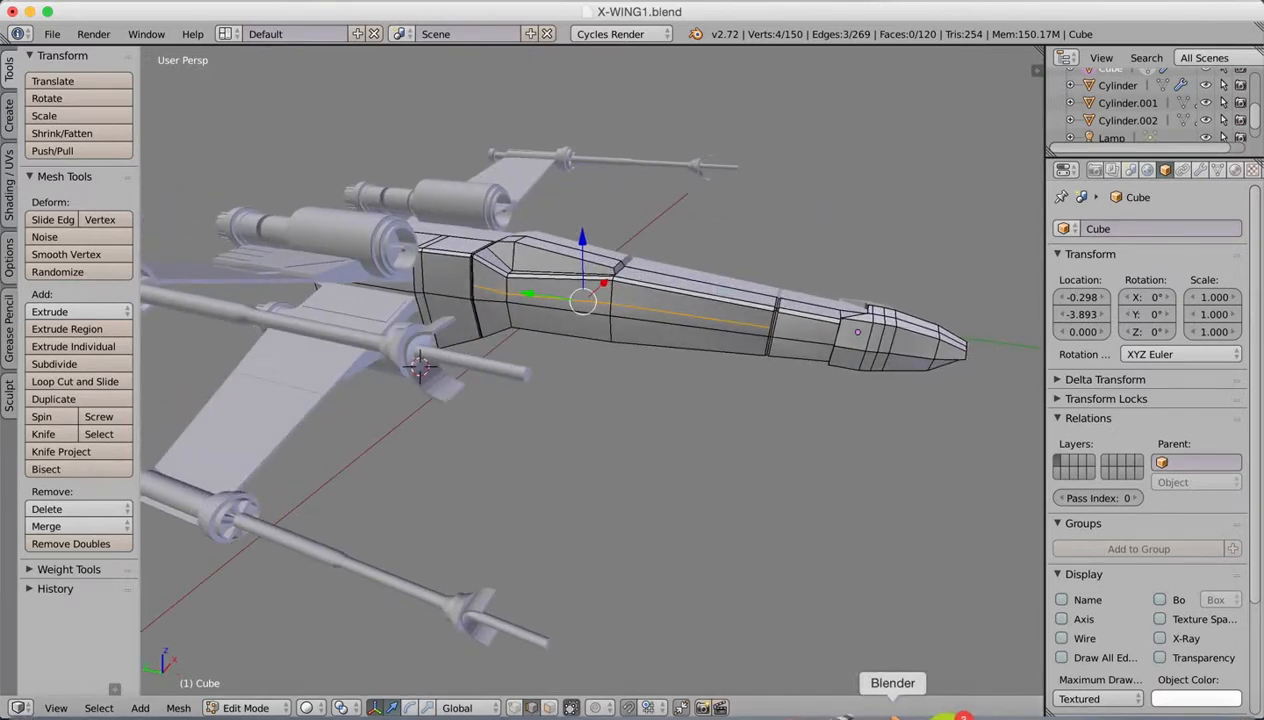
left_click(973, 712)
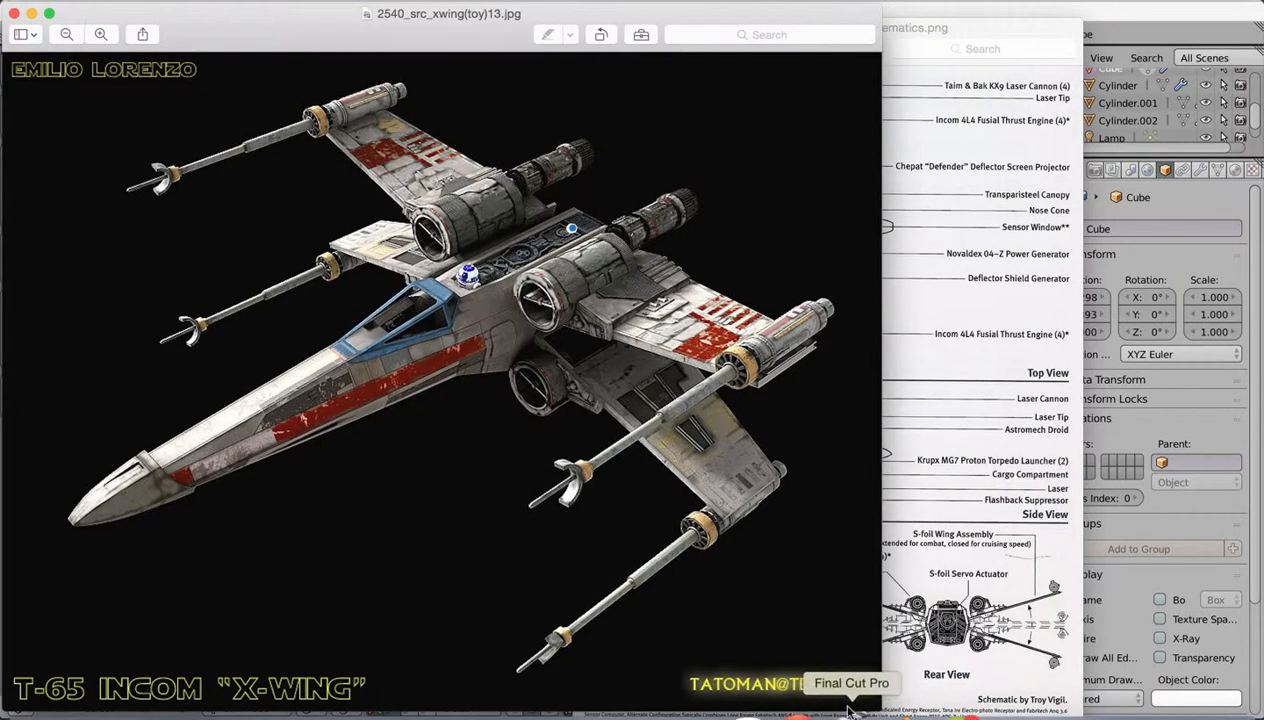
left_click(893, 712)
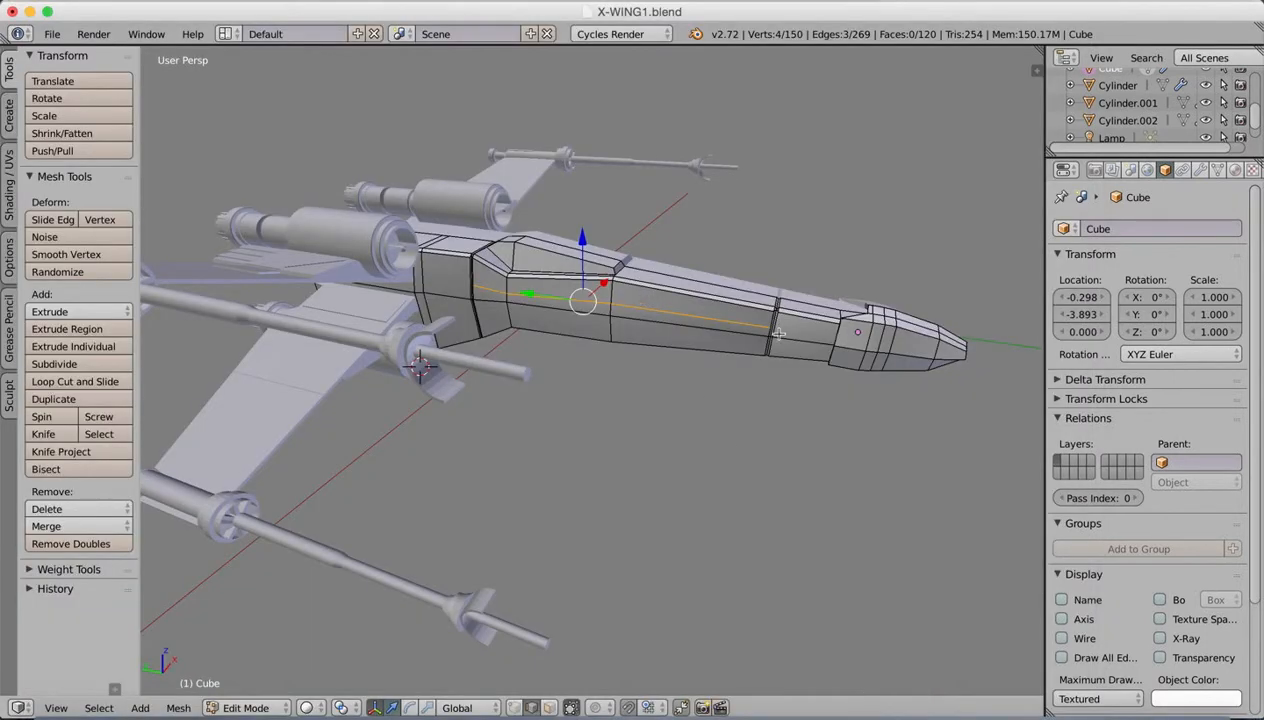
middle_click_drag(812, 299, 827, 274)
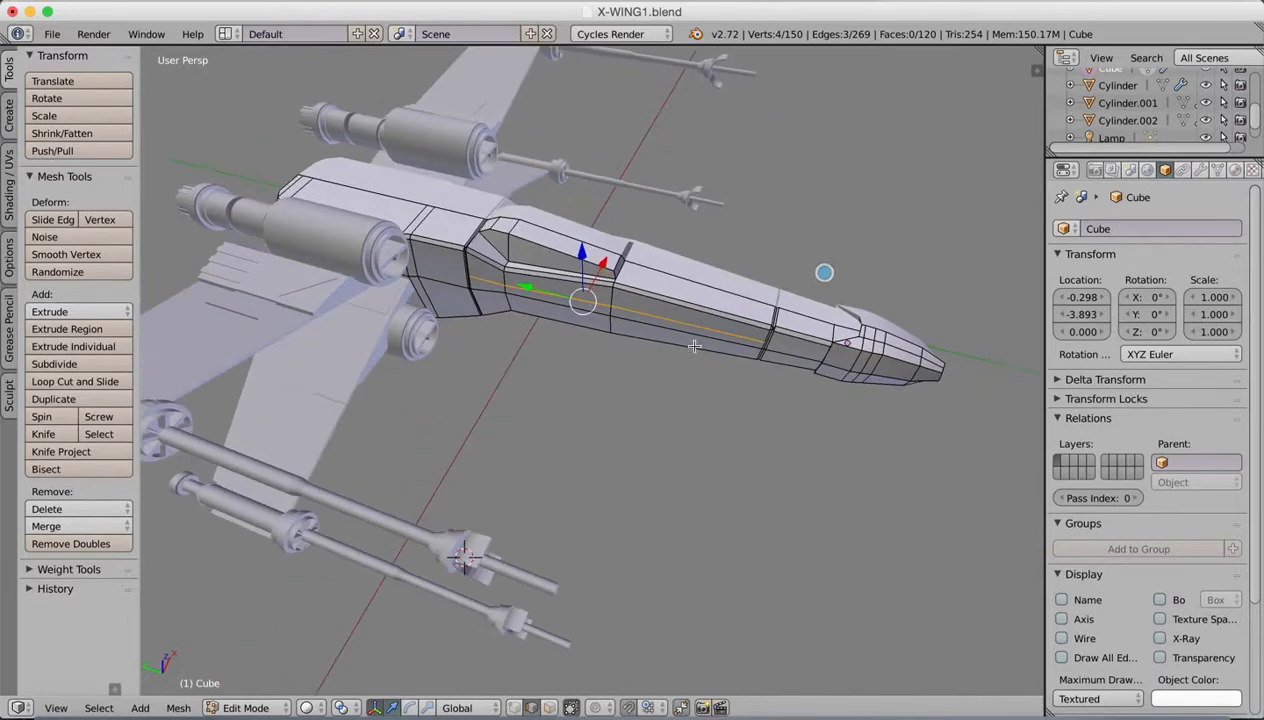
Step: Return the fuselage to Object Mode and enable nodes for its existing material
key("Tab")
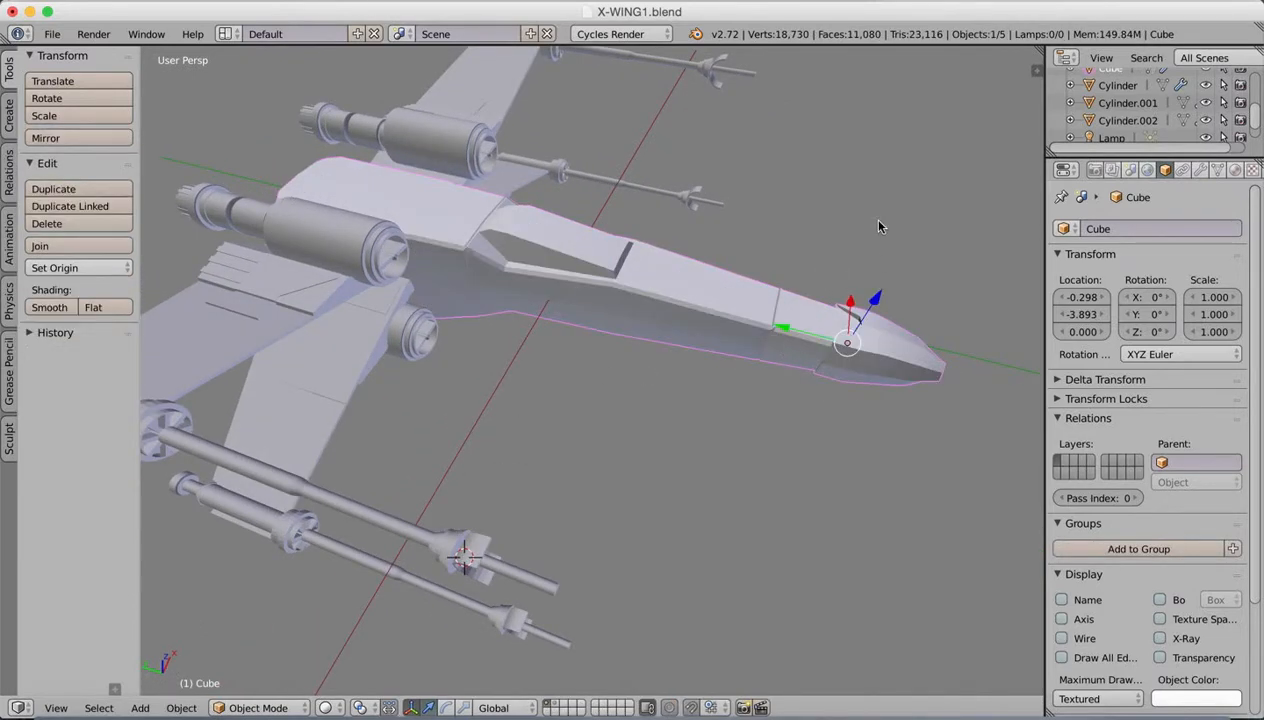
left_click(1235, 171)
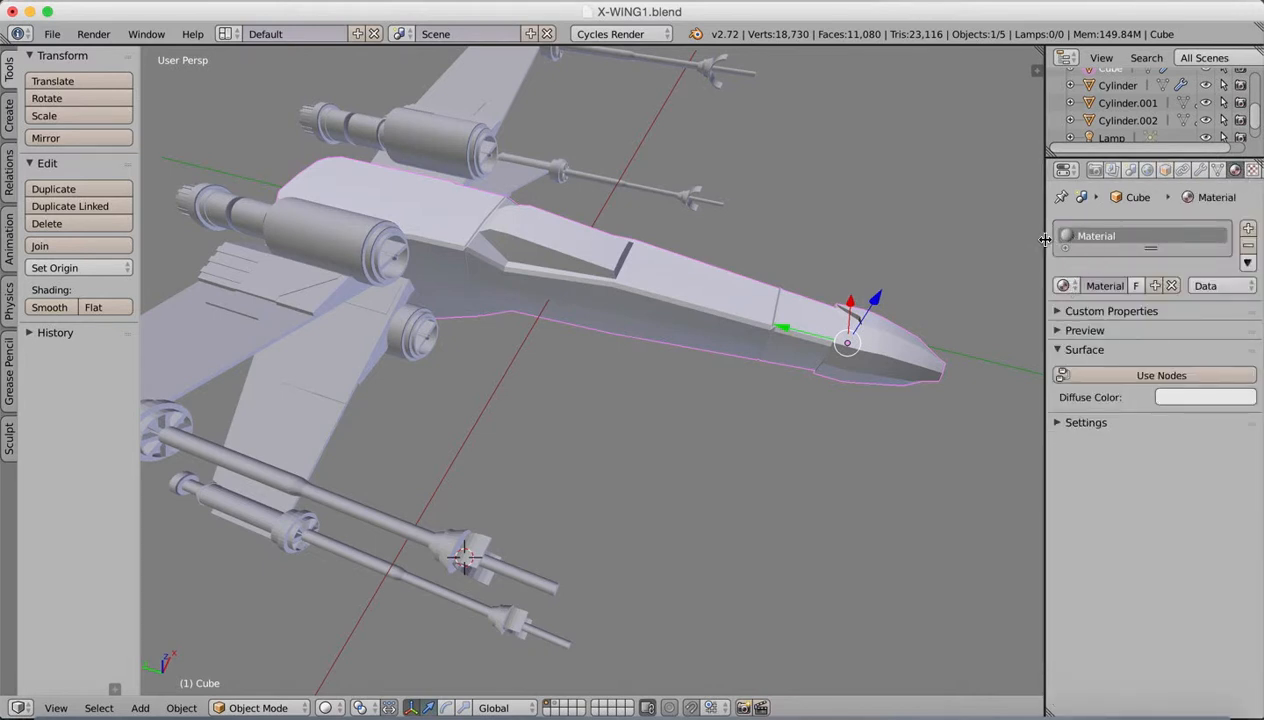
left_click_drag(1048, 243, 1015, 240)
left_click(1083, 376)
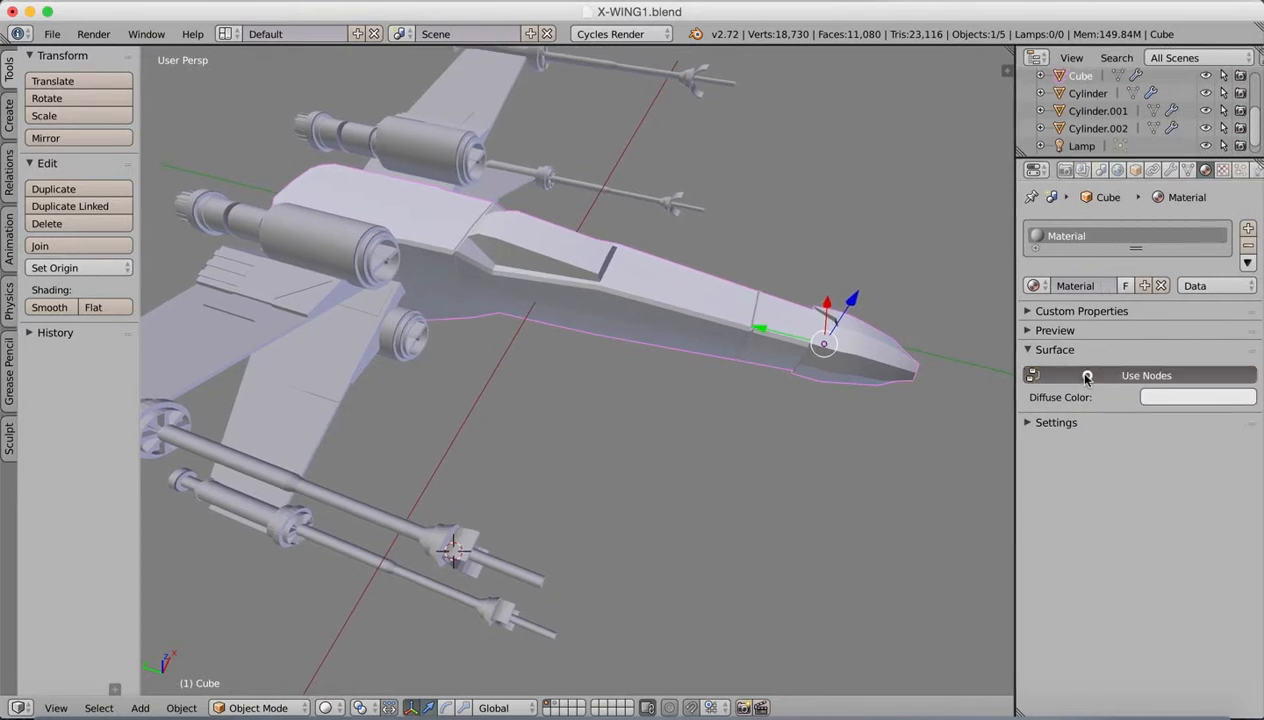
left_click(1161, 372)
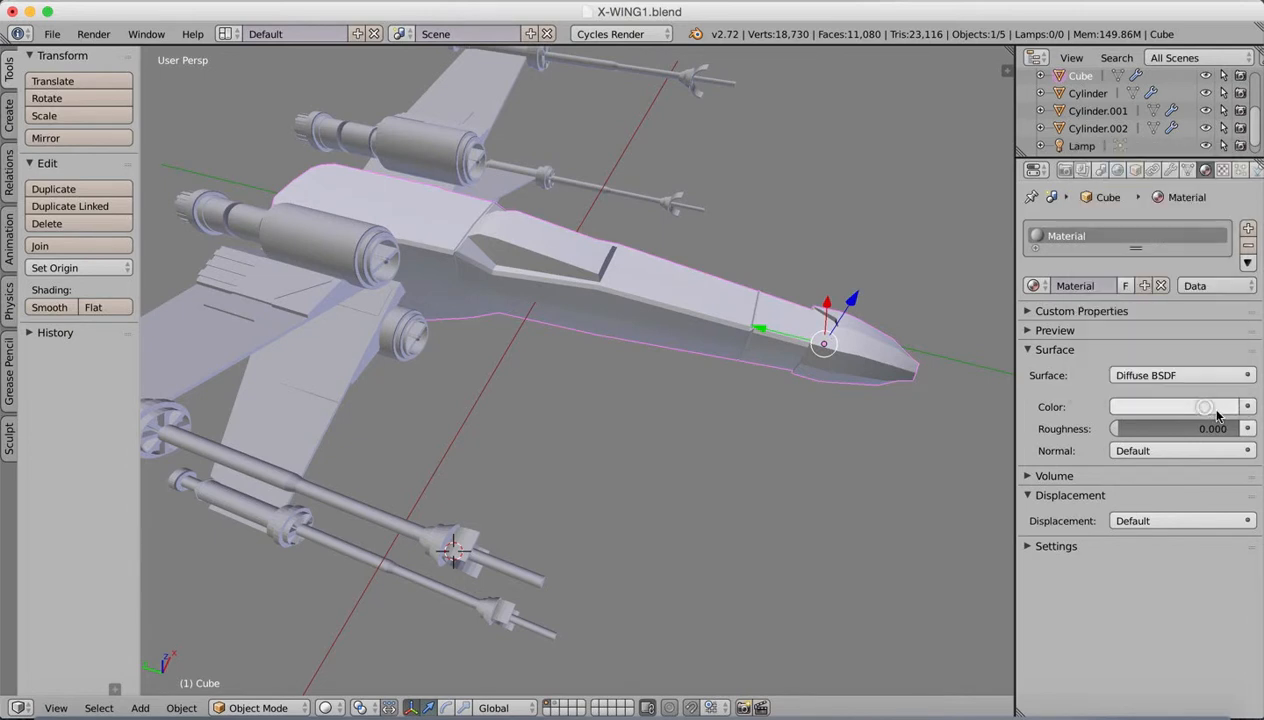
Step: Set the material's diffuse colour to a very pale cyan-white at full brightness
left_click(1204, 408)
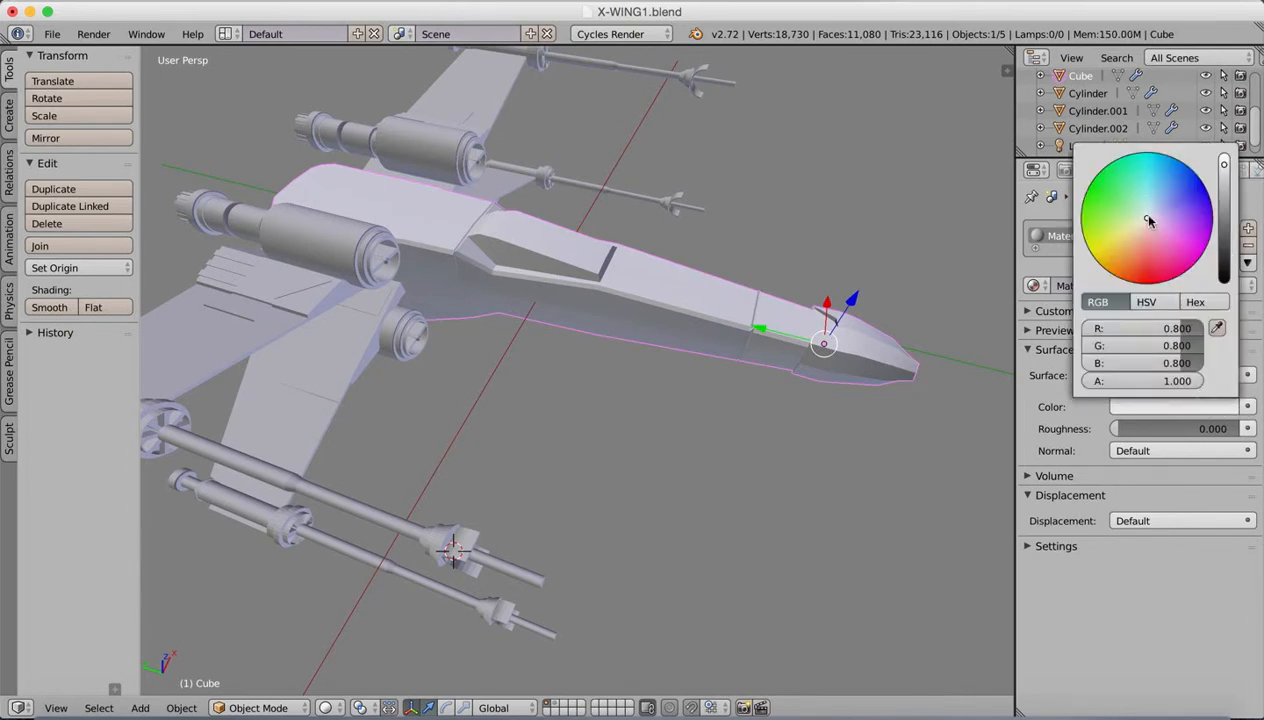
left_click_drag(1147, 219, 1147, 208)
left_click_drag(1225, 167, 1223, 148)
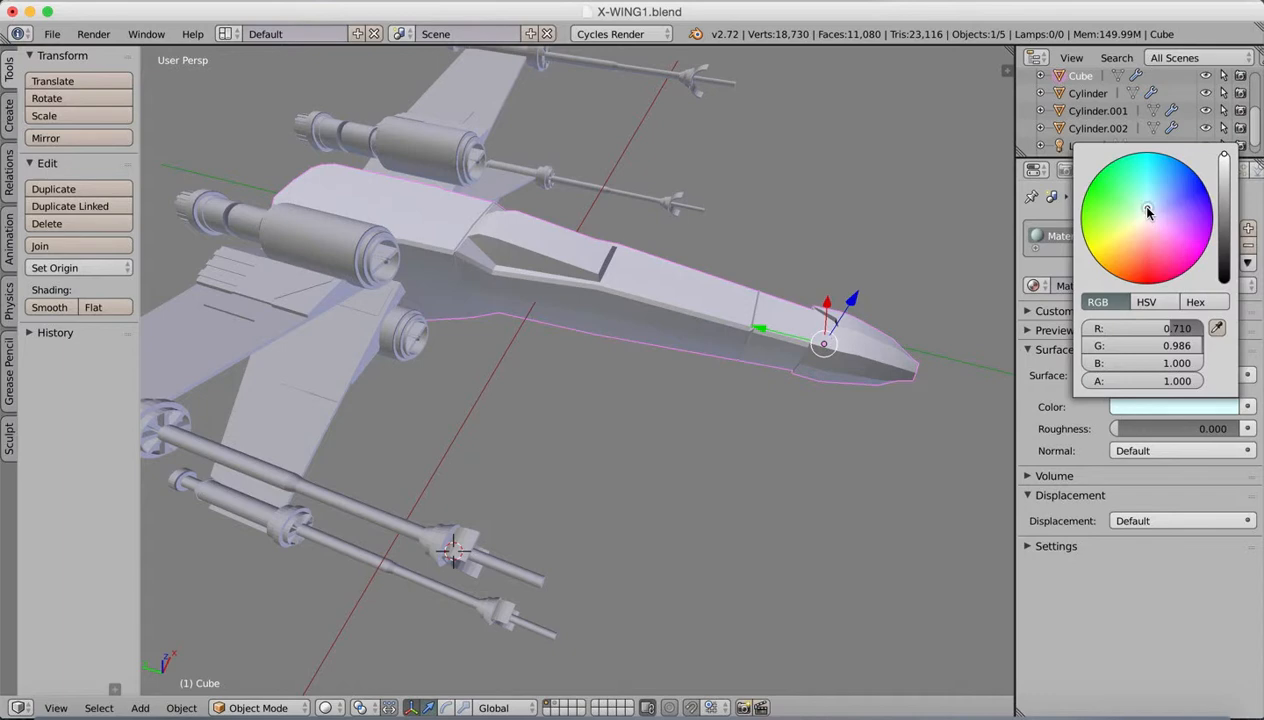
left_click_drag(1148, 212, 1150, 217)
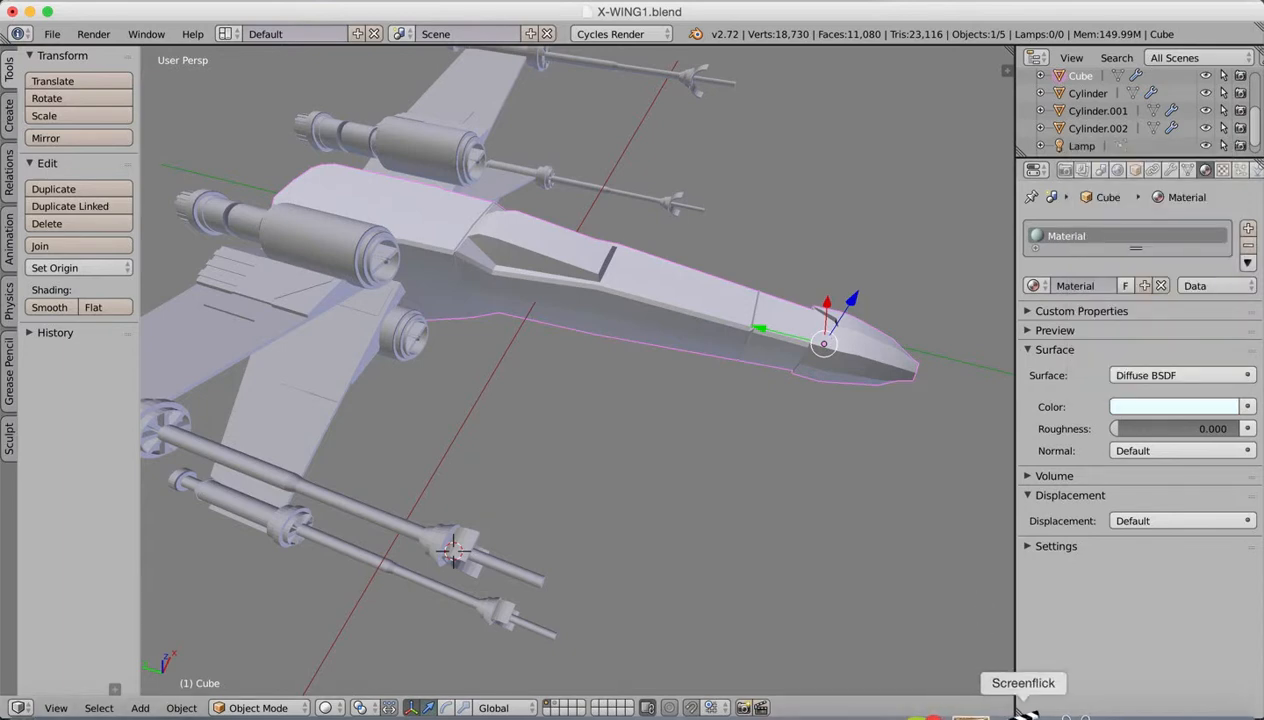
Step: Check the reference image and set the fuselage material's viewport colour to pale cyan-white, R 0.841, G 0.986, B 1.000
left_click(973, 705)
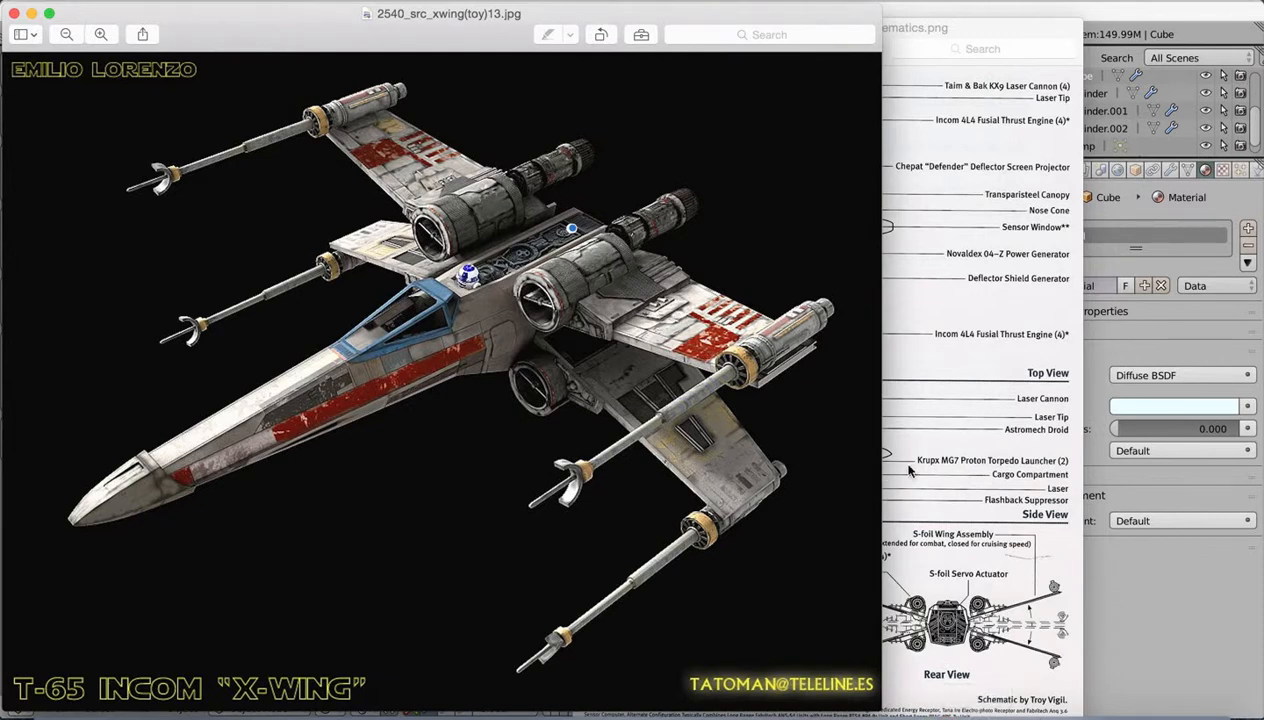
left_click(1162, 580)
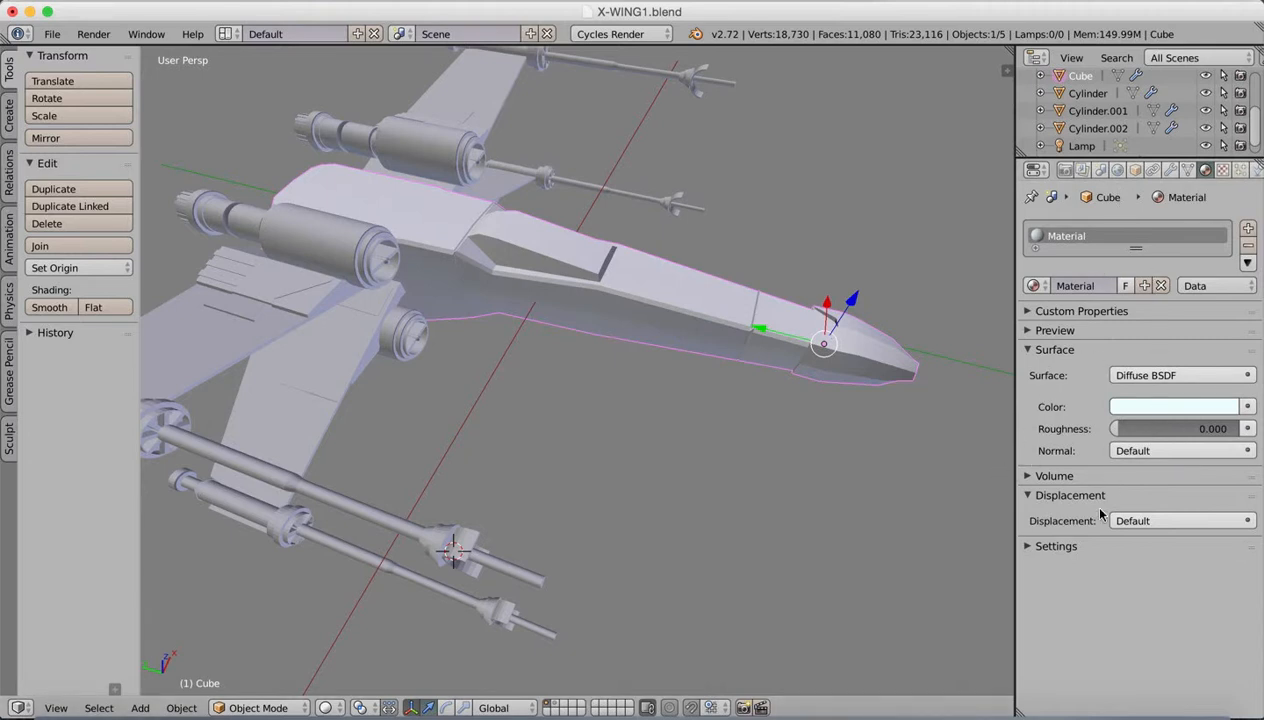
left_click(1028, 549)
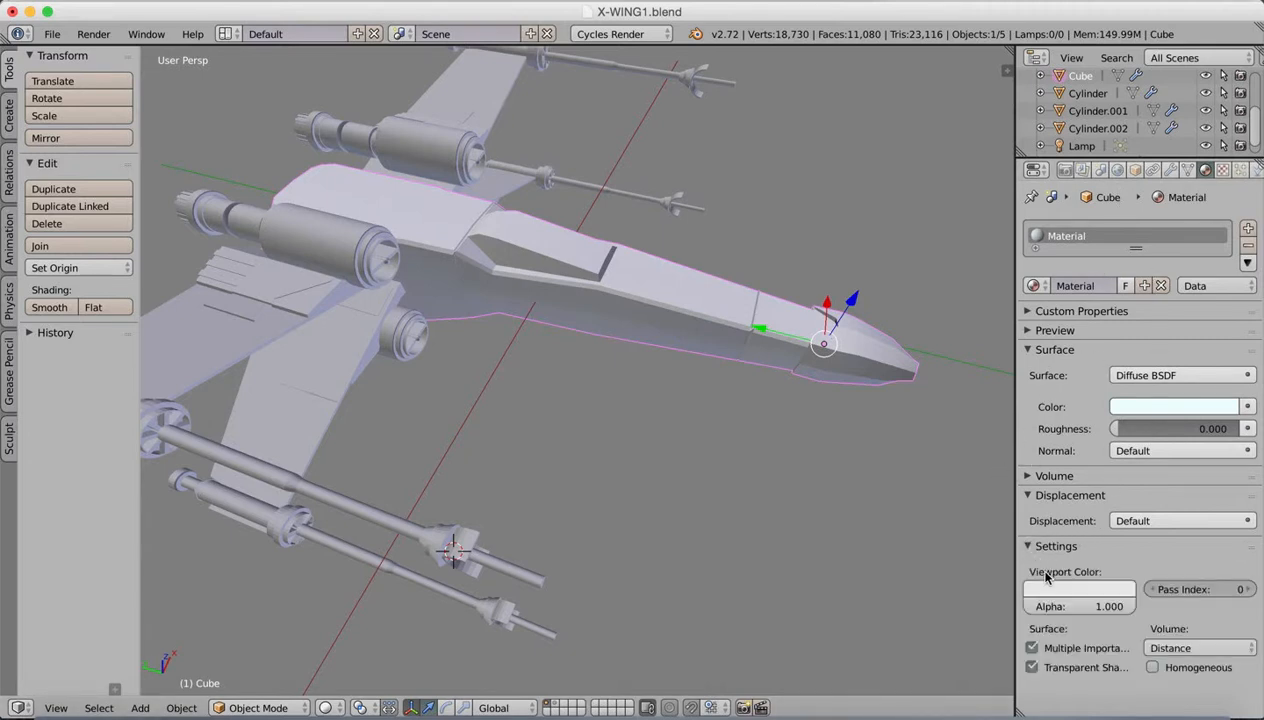
left_click(1038, 578)
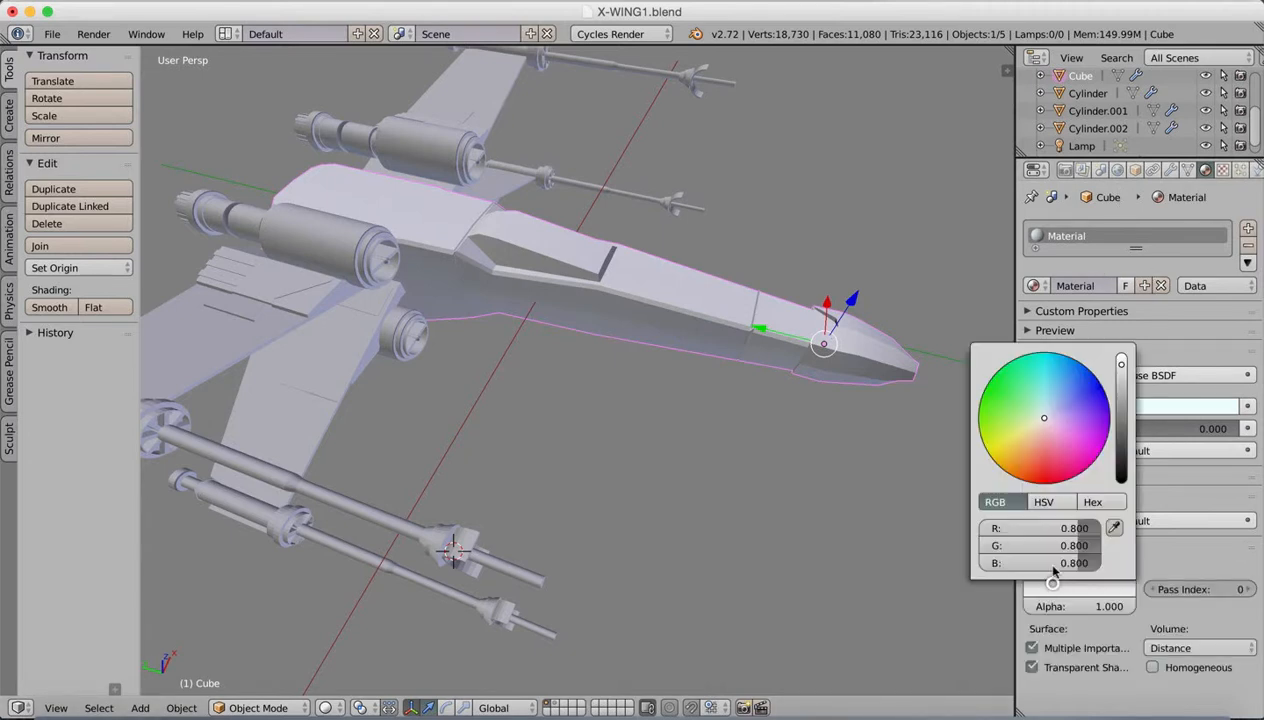
left_click(1045, 420)
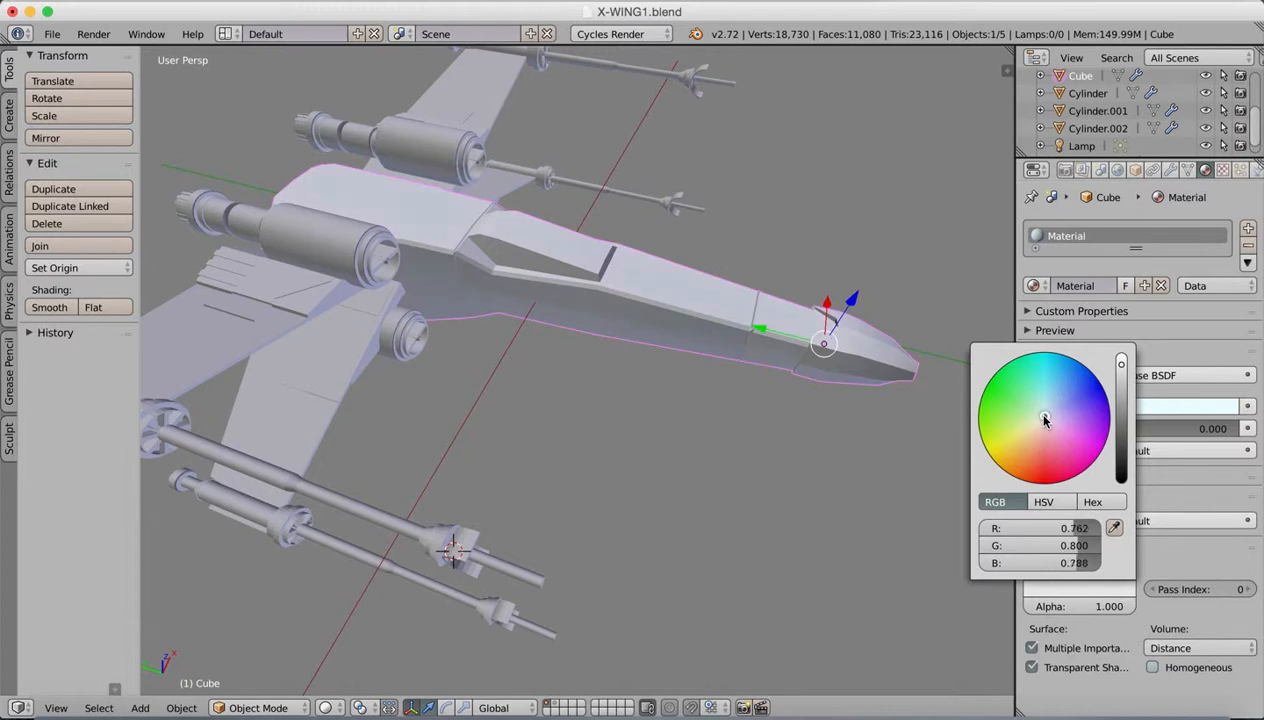
left_click(1120, 362)
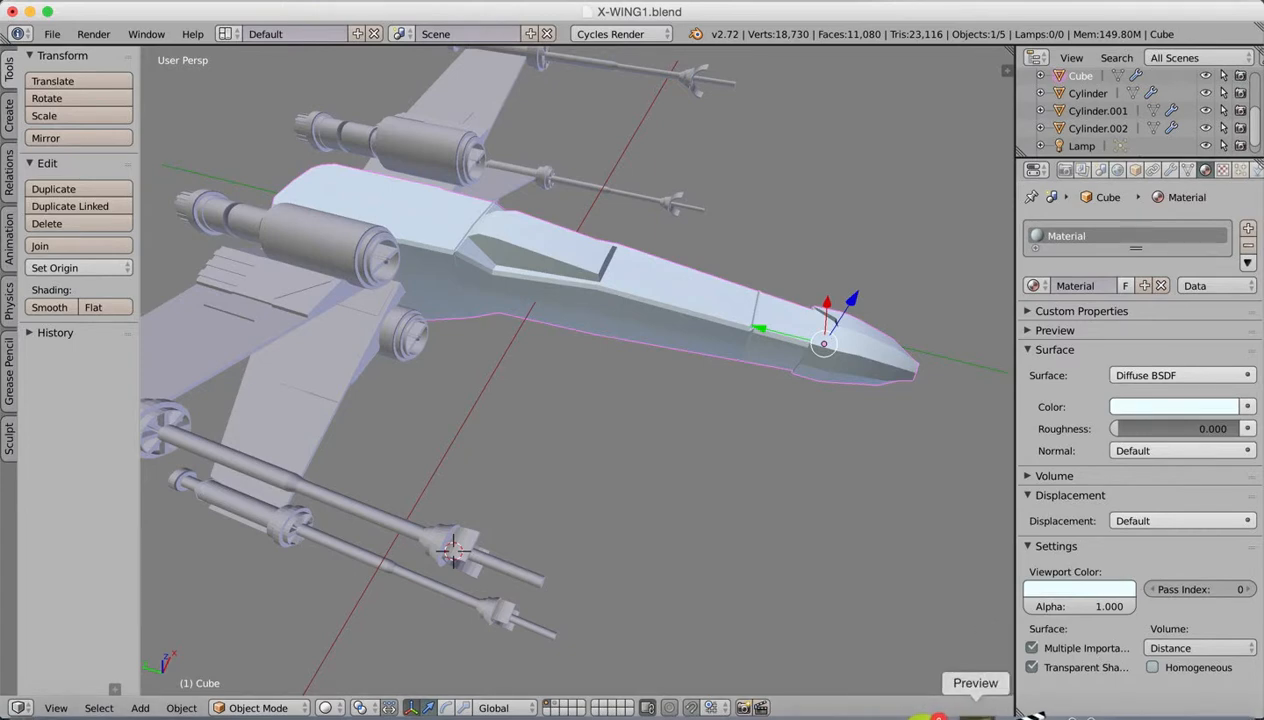
Step: Recheck the reference image and shift the fuselage material's diffuse and viewport colours to a warm off-white
left_click(972, 706)
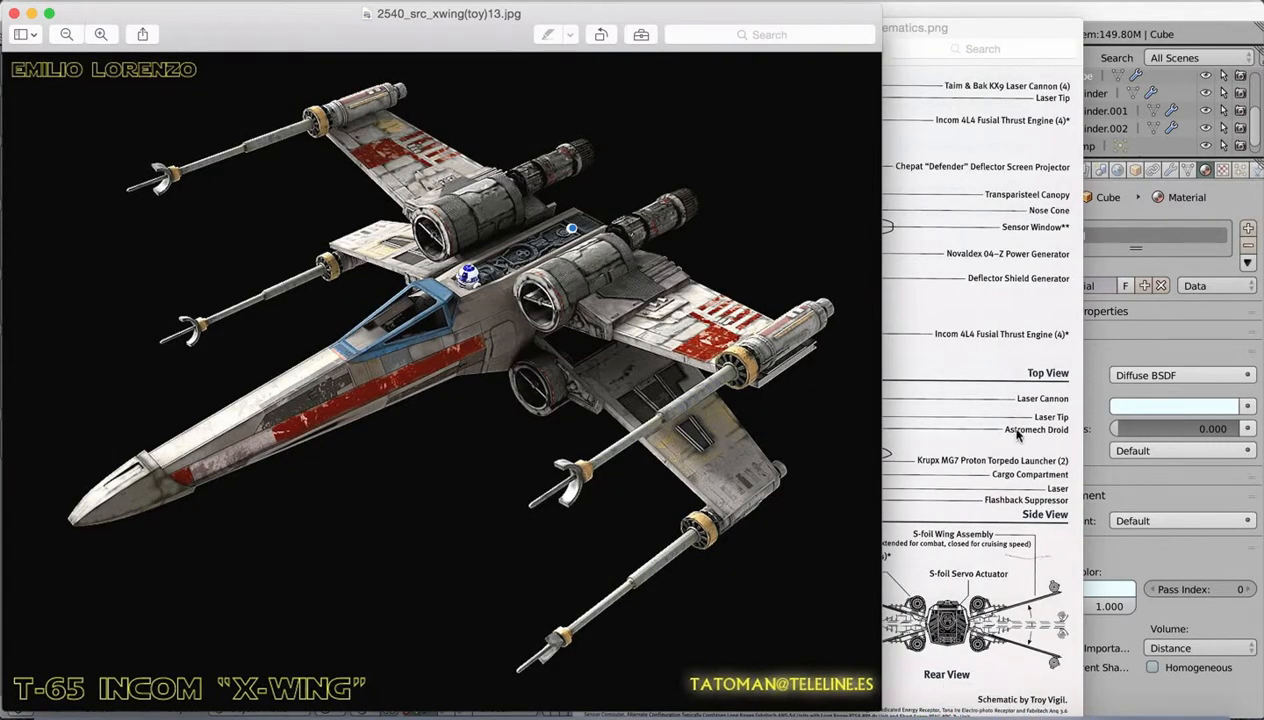
left_click(1144, 327)
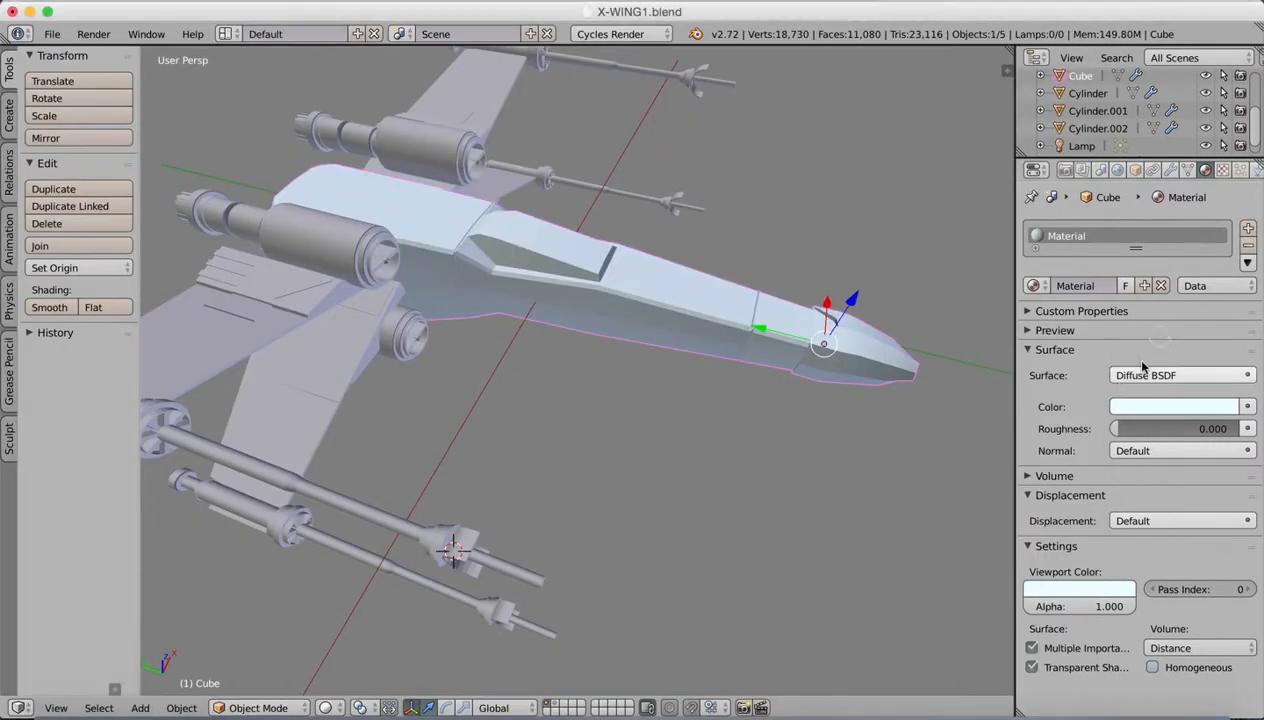
left_click(1134, 410)
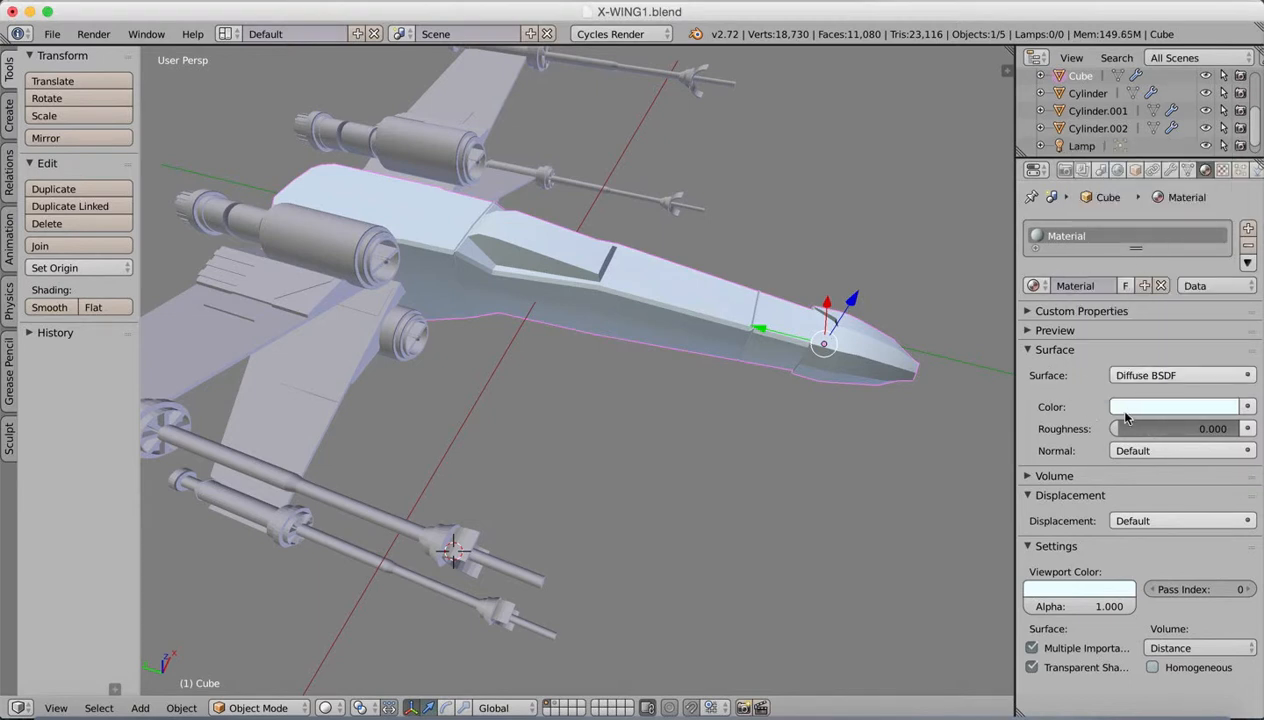
left_click(1131, 407)
left_click_drag(1138, 214, 1147, 226)
left_click(1040, 589)
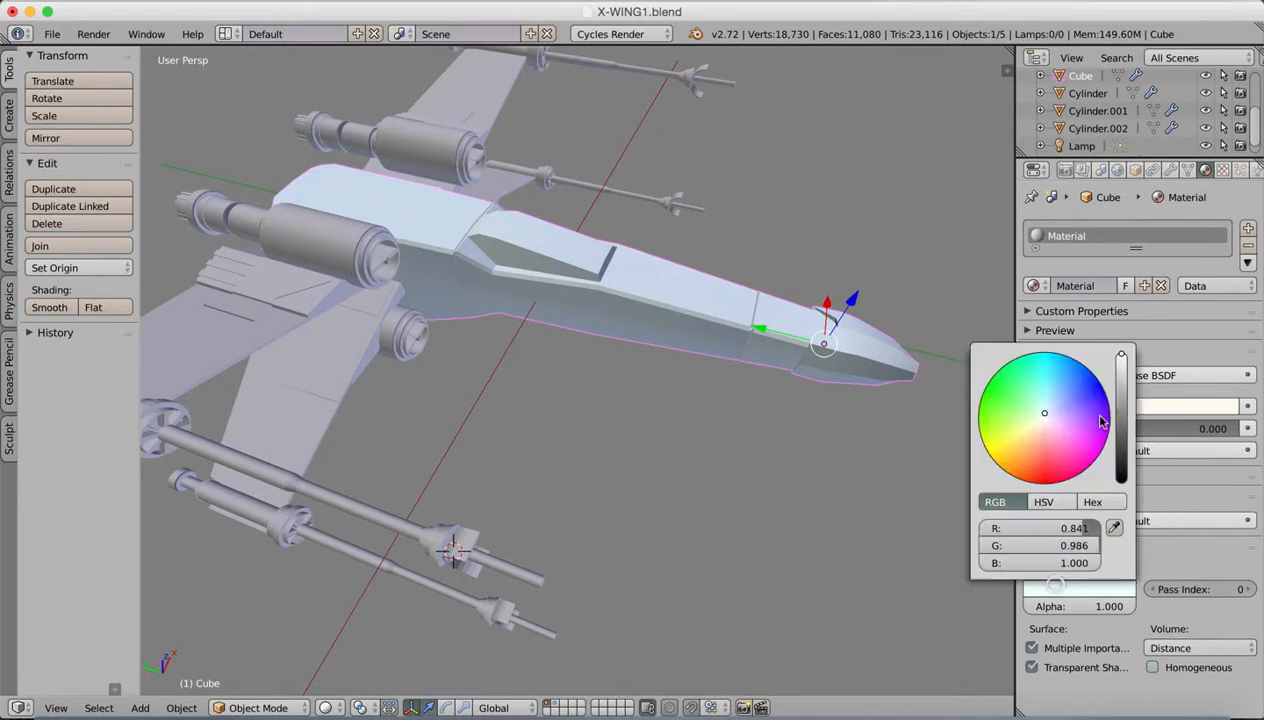
left_click_drag(1046, 420, 1042, 424)
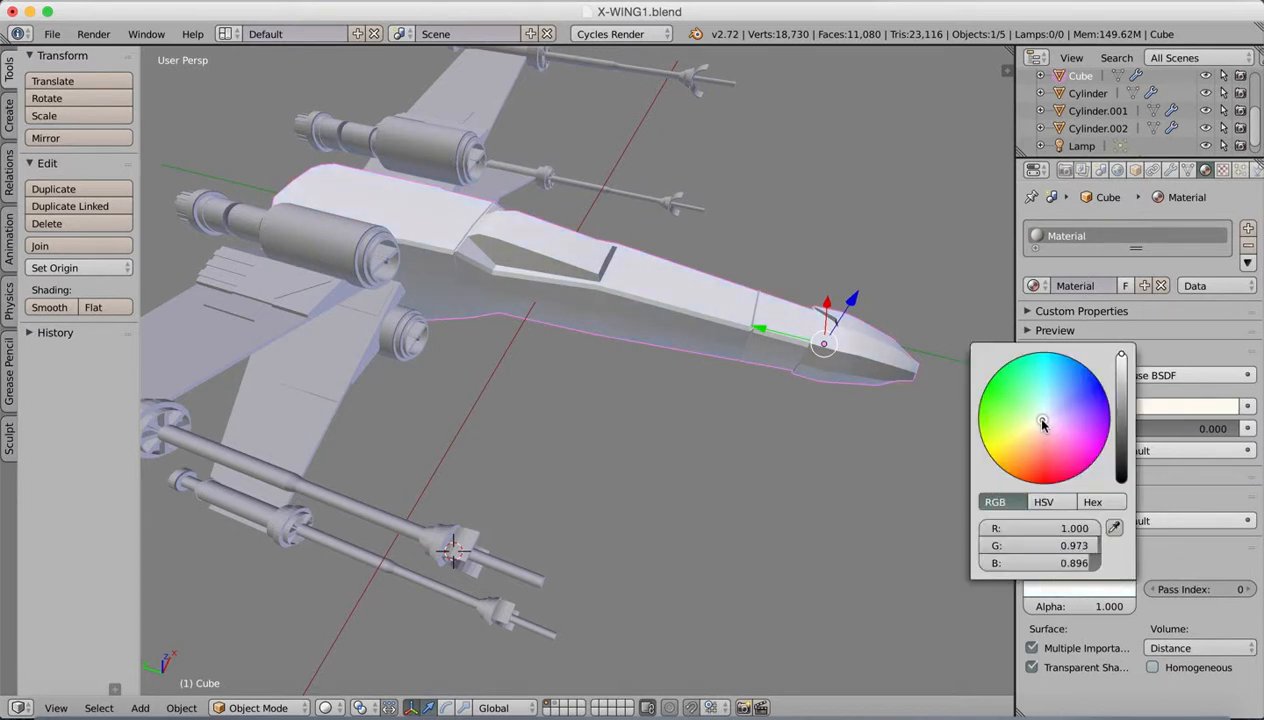
Step: Expand the fuselage material's volume settings and rename the material to bodyMat.001
left_click(1166, 479)
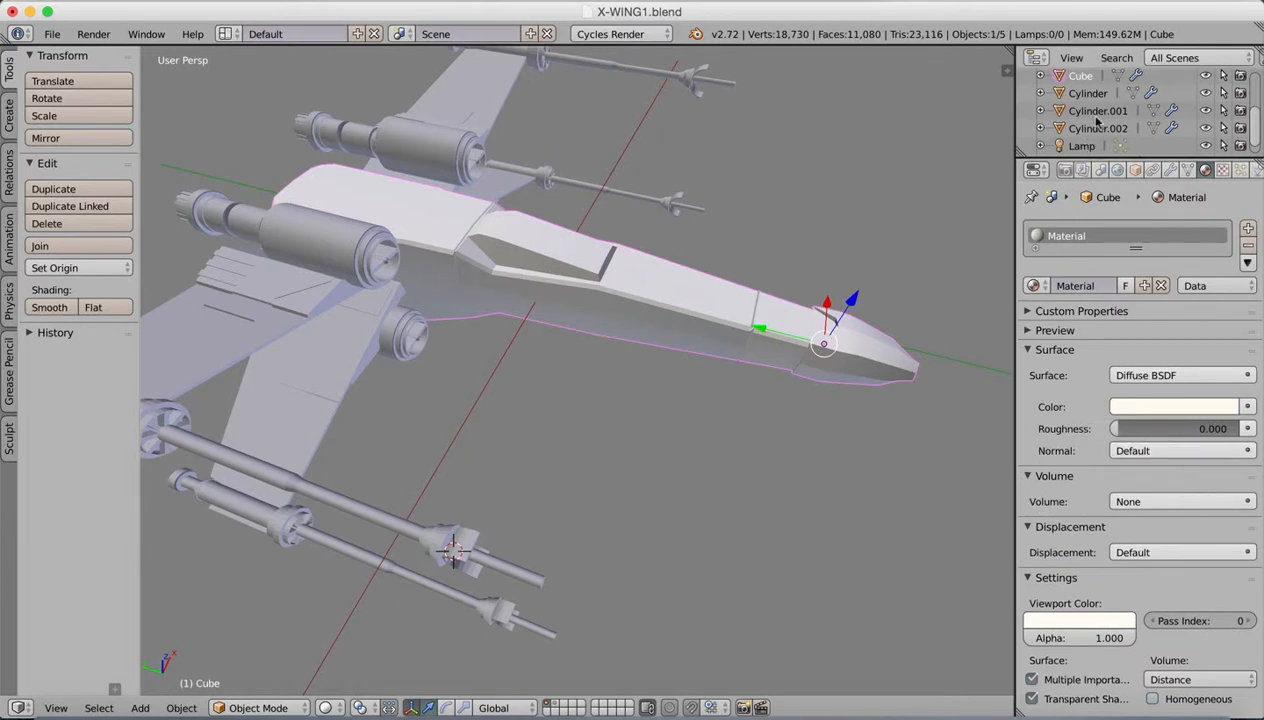
left_click(1085, 286)
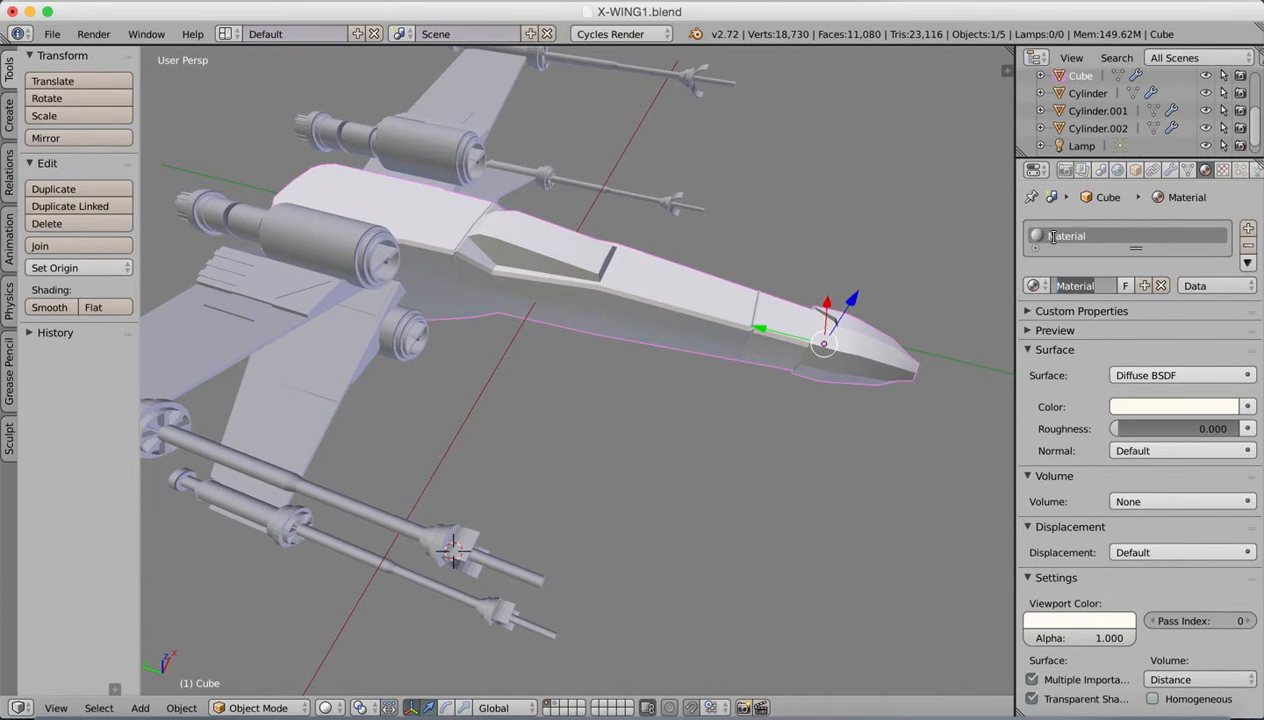
type("bodyMat")
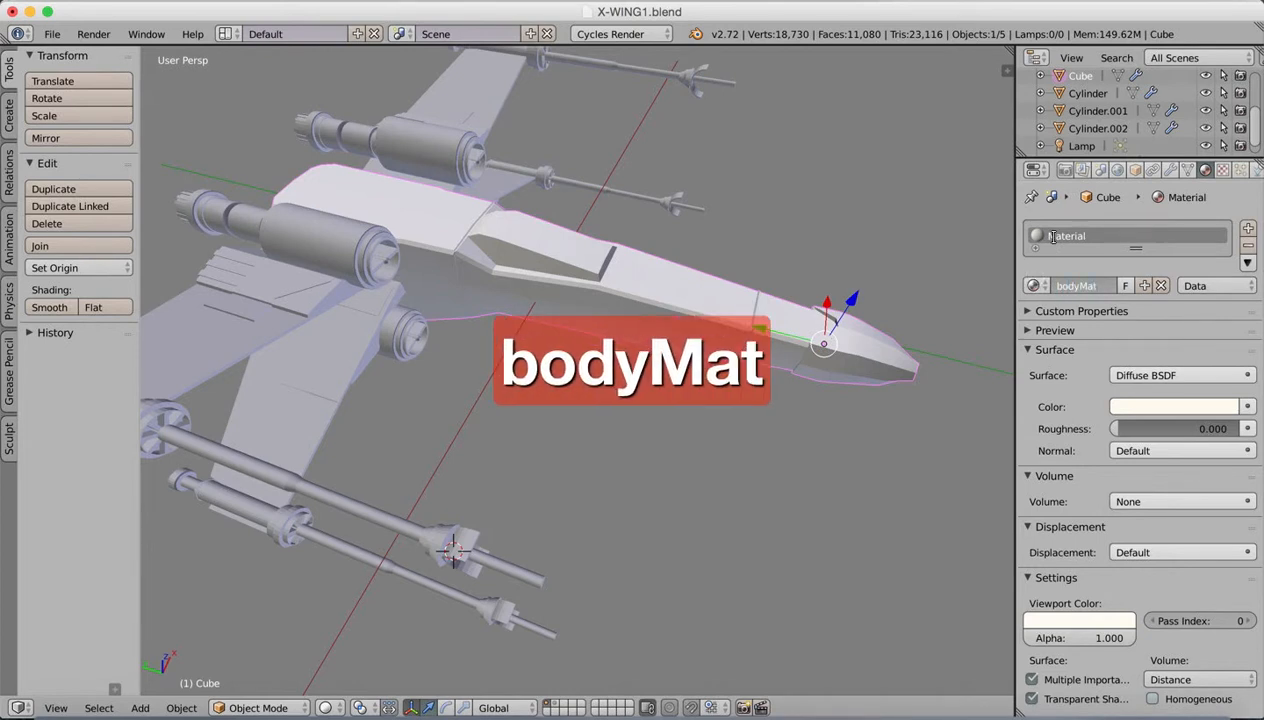
type(".011")
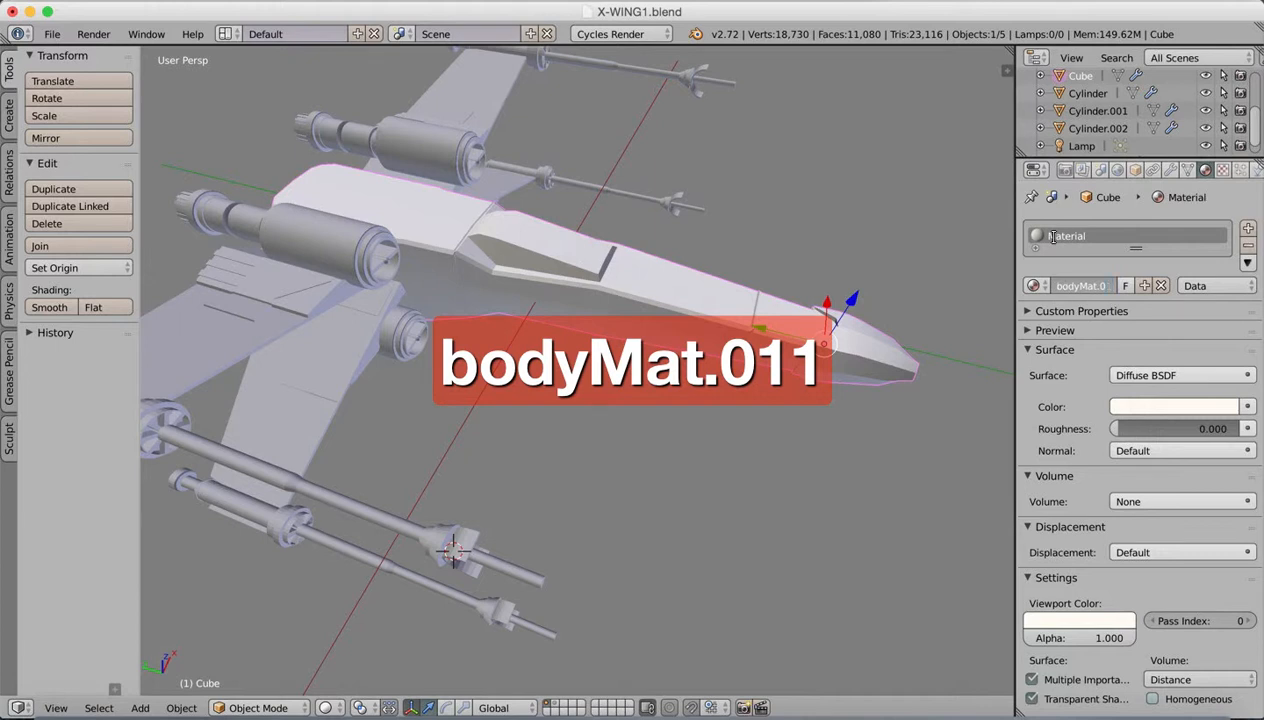
key("BackSpace")
key("BackSpace")
type("01")
key("Return")
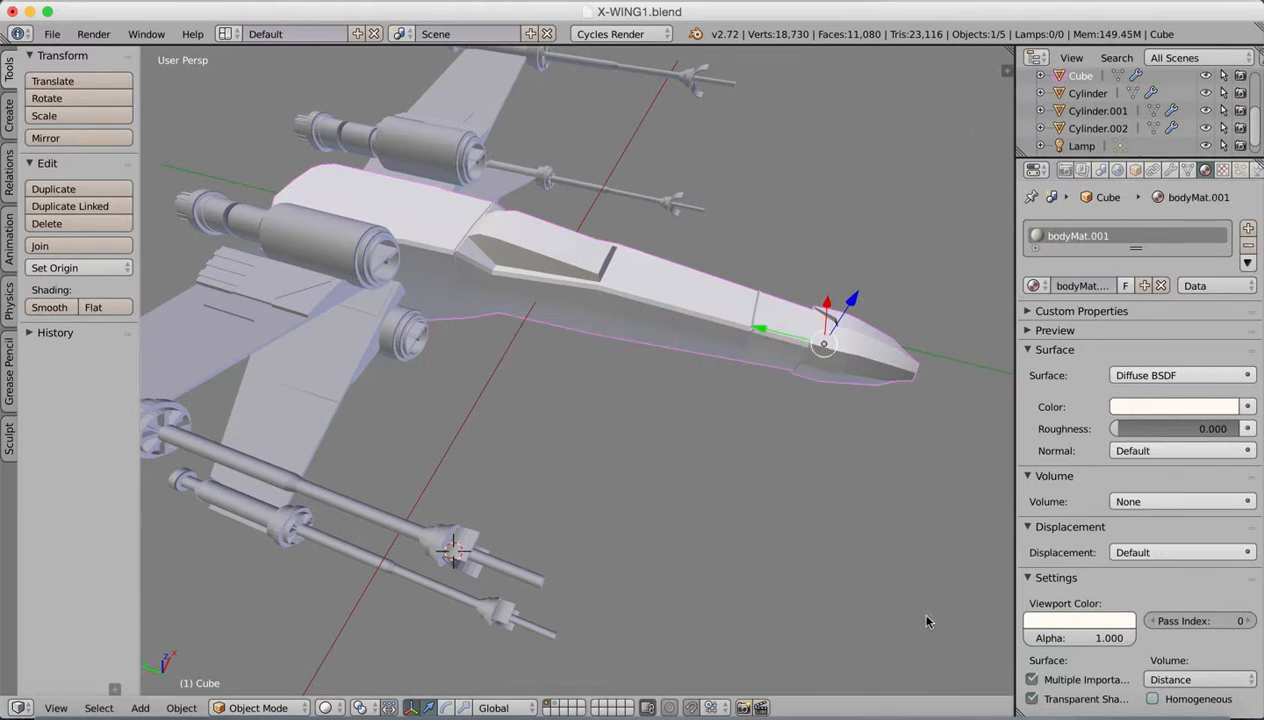
Step: Check the reference image and assign the existing bodyMat.001 material to the wings
left_click(975, 707)
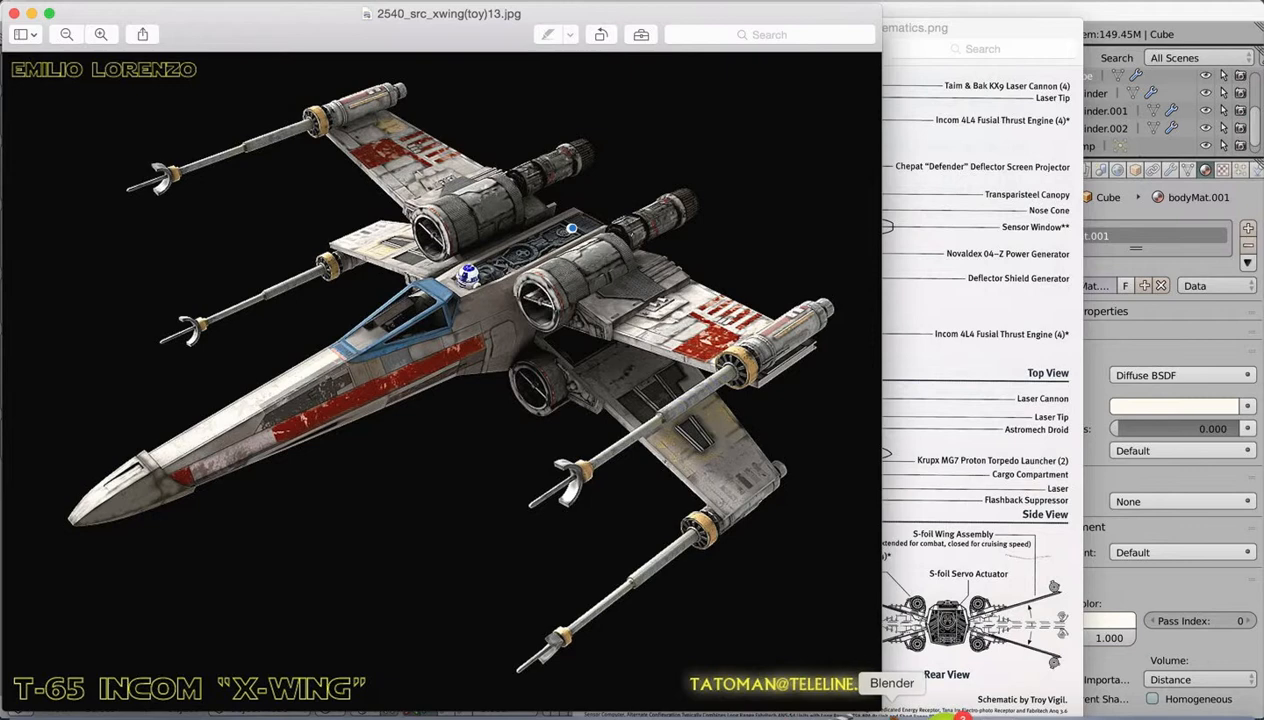
left_click(891, 708)
middle_click_drag(708, 380, 548, 342)
right_click(474, 408)
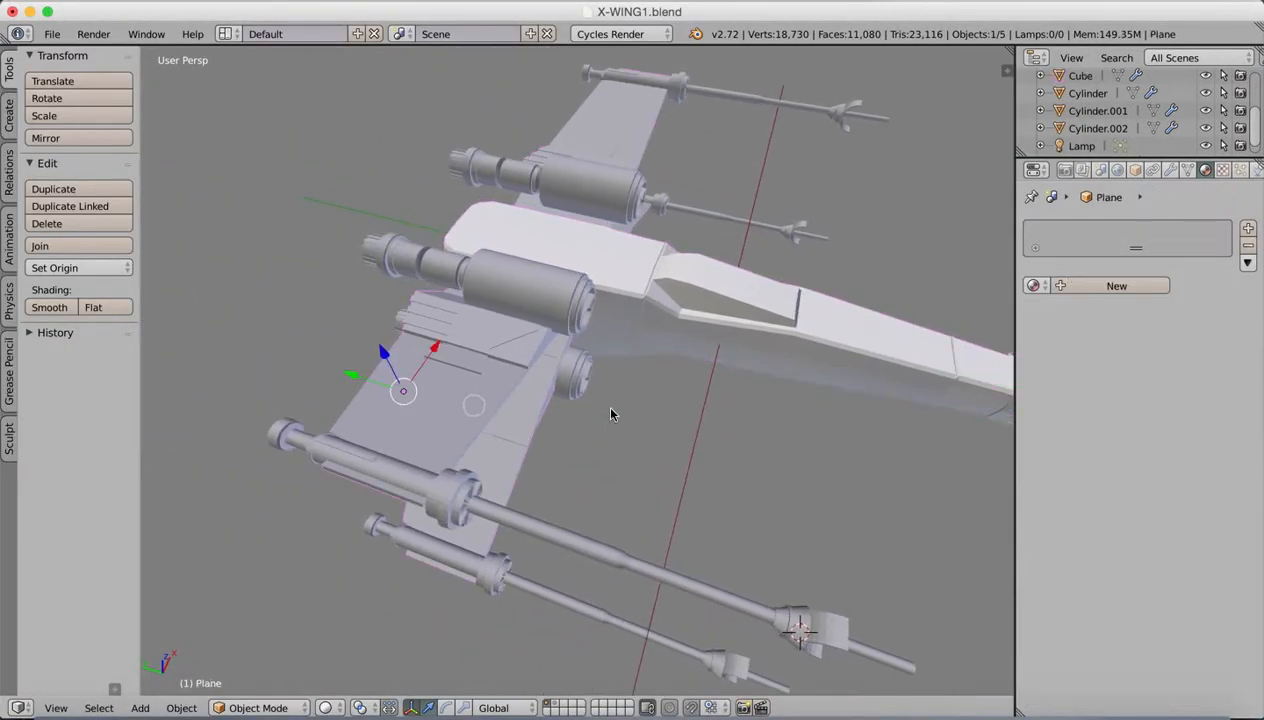
left_click(1062, 286)
left_click(1035, 286)
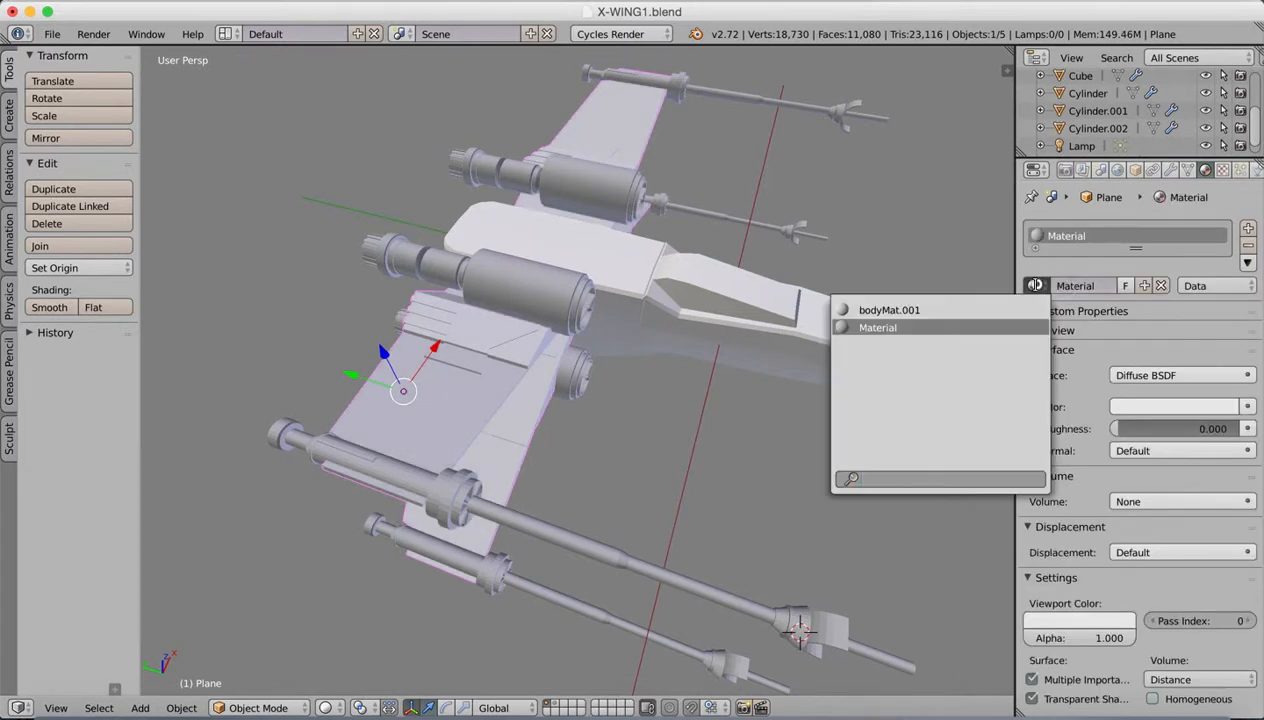
left_click(889, 310)
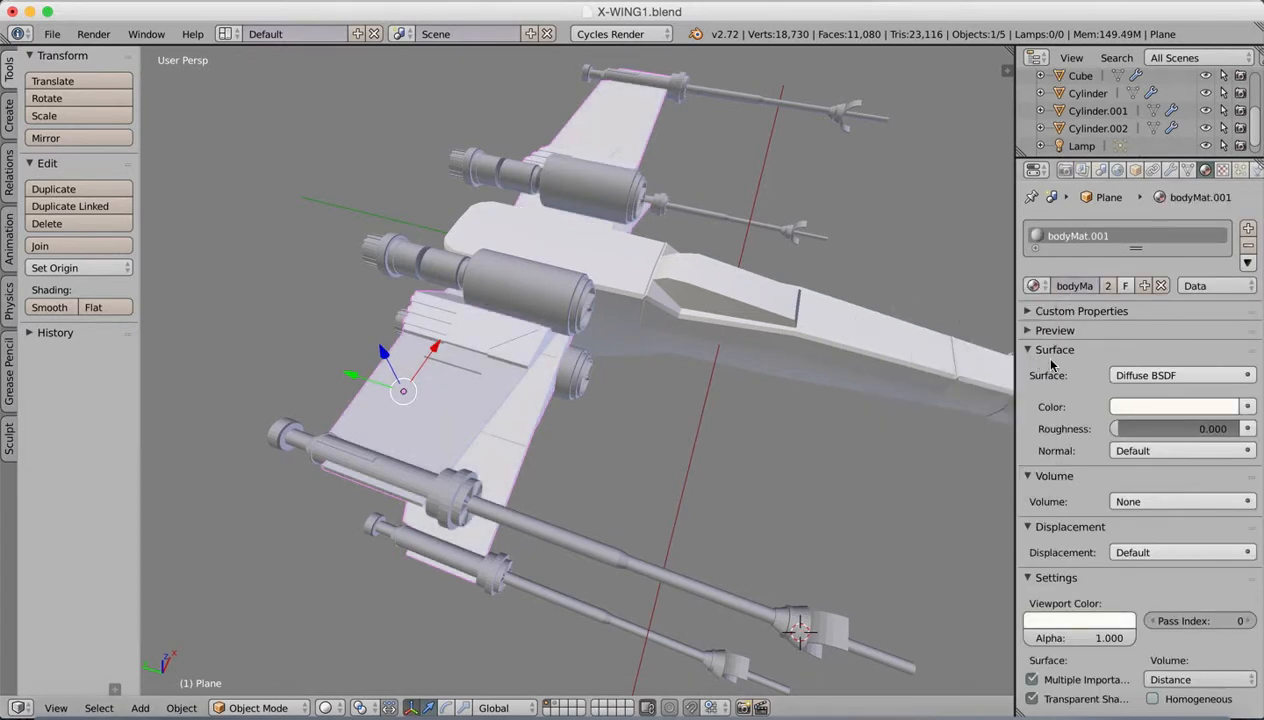
Step: Assign the existing bodyMat.001 material to the laser cannons on the wing tips
middle_click_drag(717, 274, 835, 271)
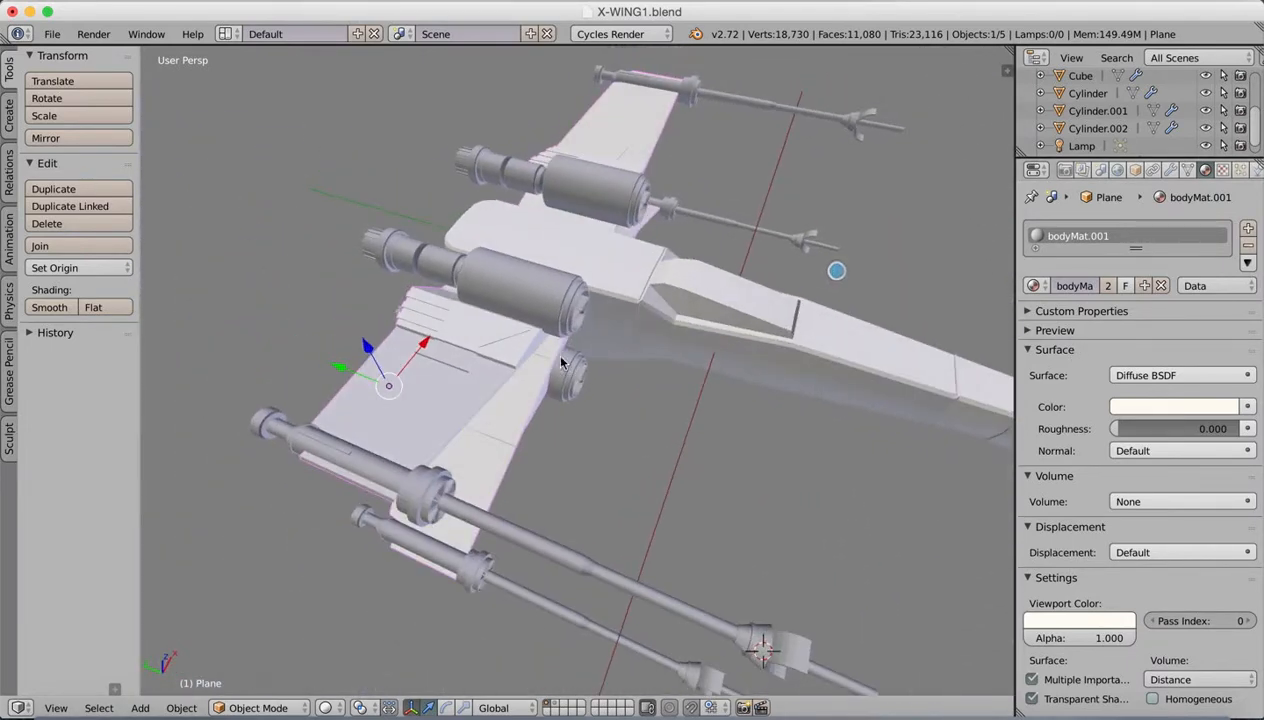
right_click(432, 489)
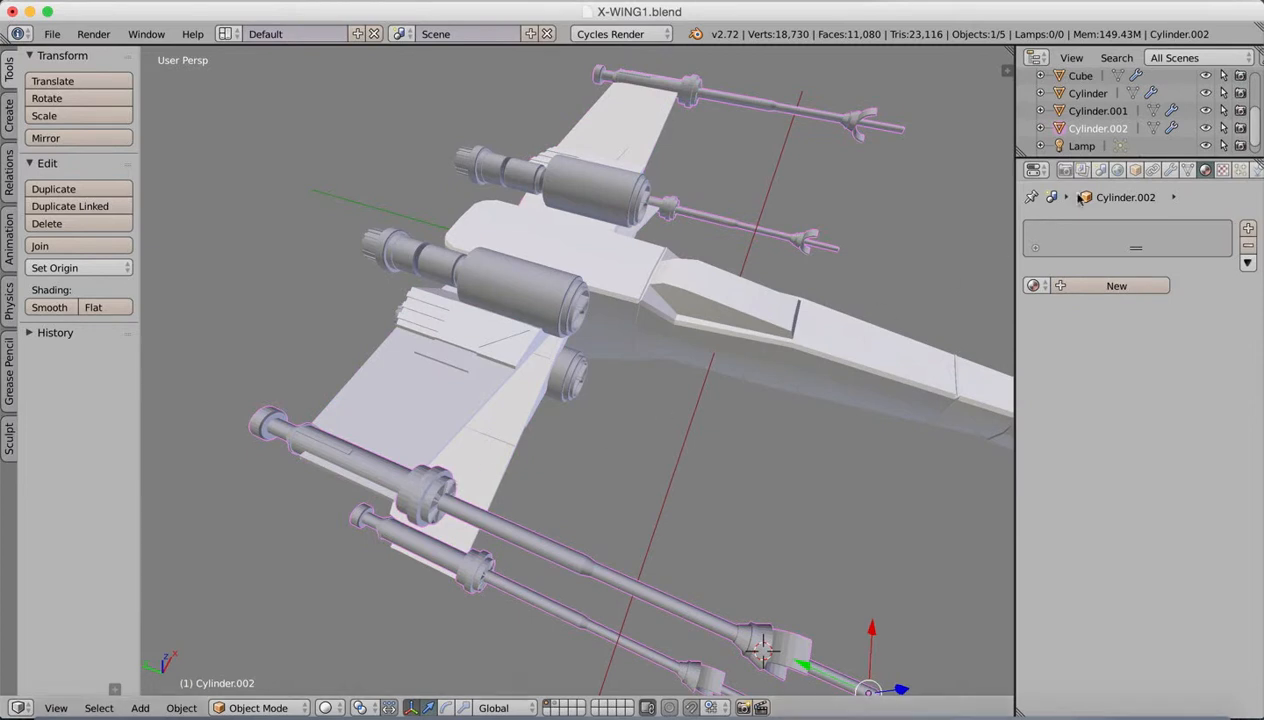
left_click(1035, 286)
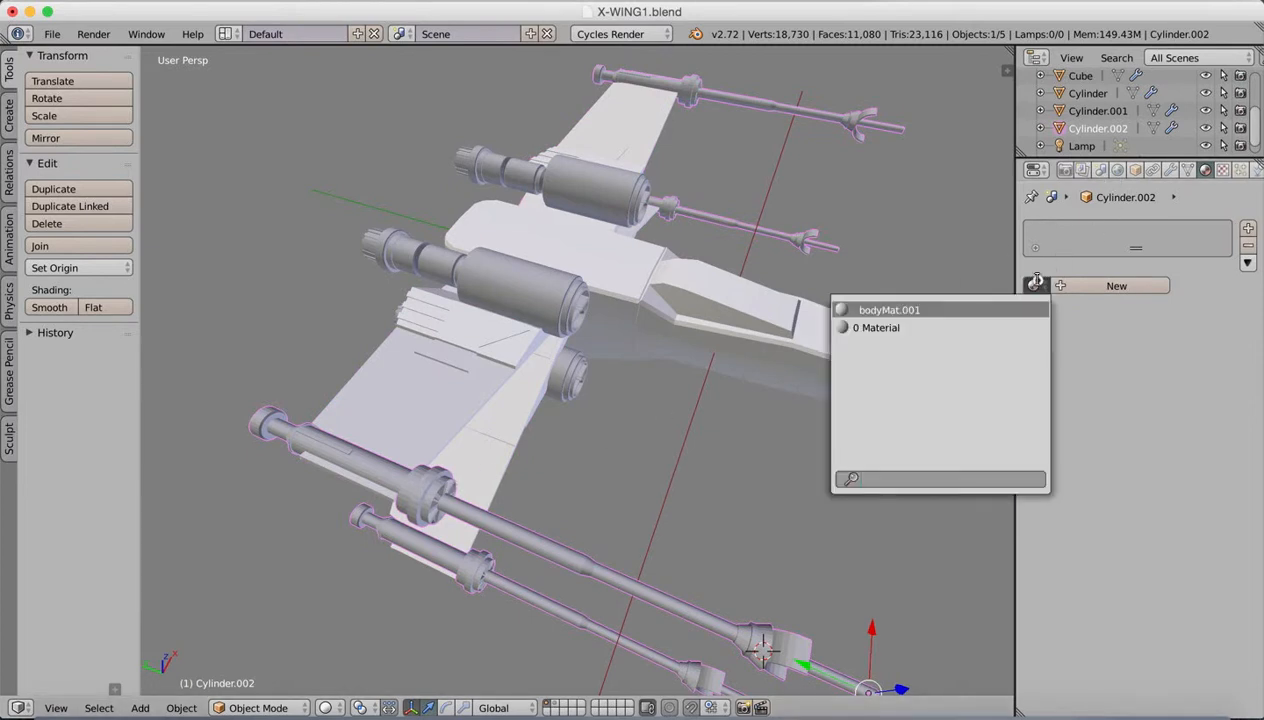
left_click(902, 310)
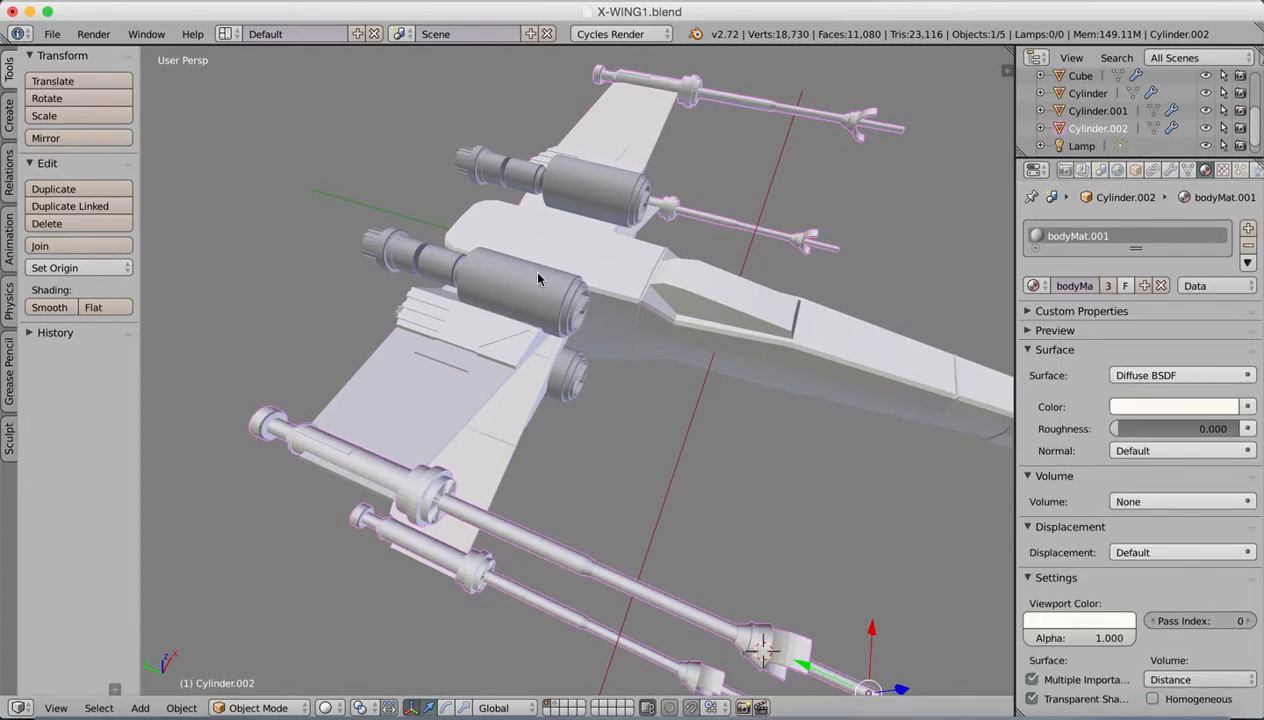
Step: Assign the existing bodyMat.001 material to the large engine housings and to the rear engine parts behind them
right_click(537, 275)
left_click(1035, 286)
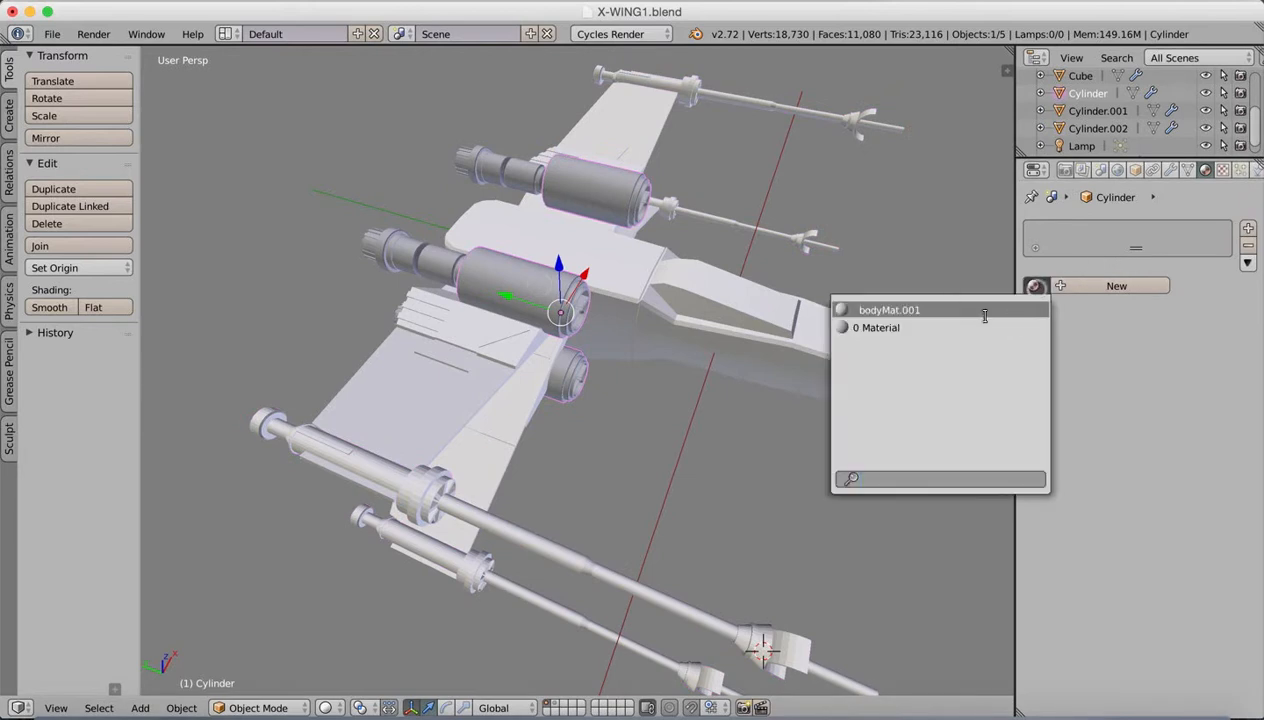
left_click(948, 310)
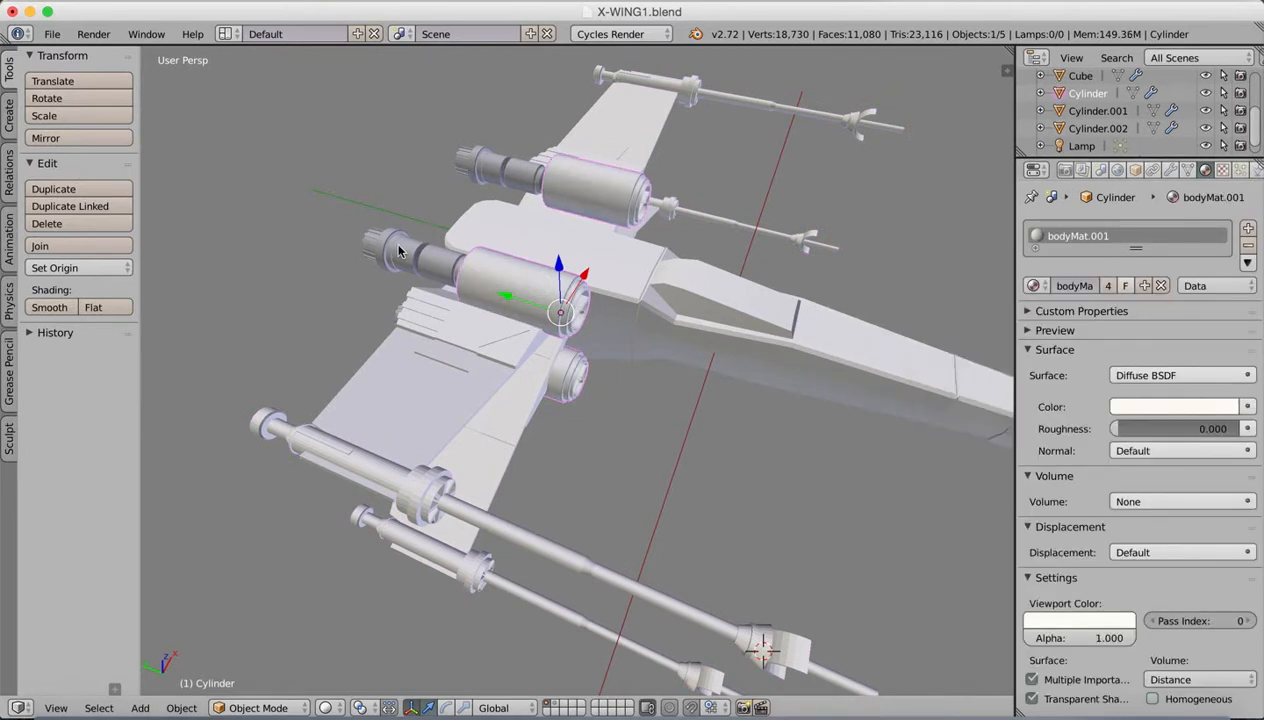
right_click(398, 250)
left_click(1033, 285)
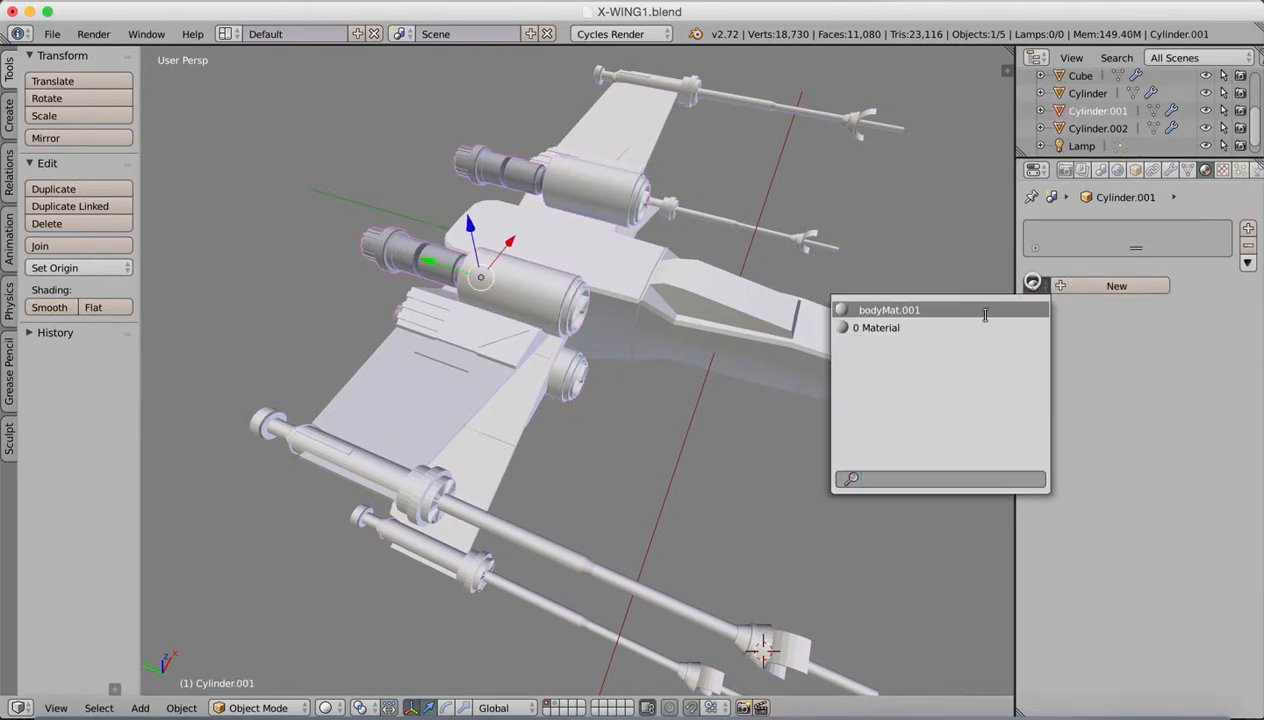
left_click(907, 310)
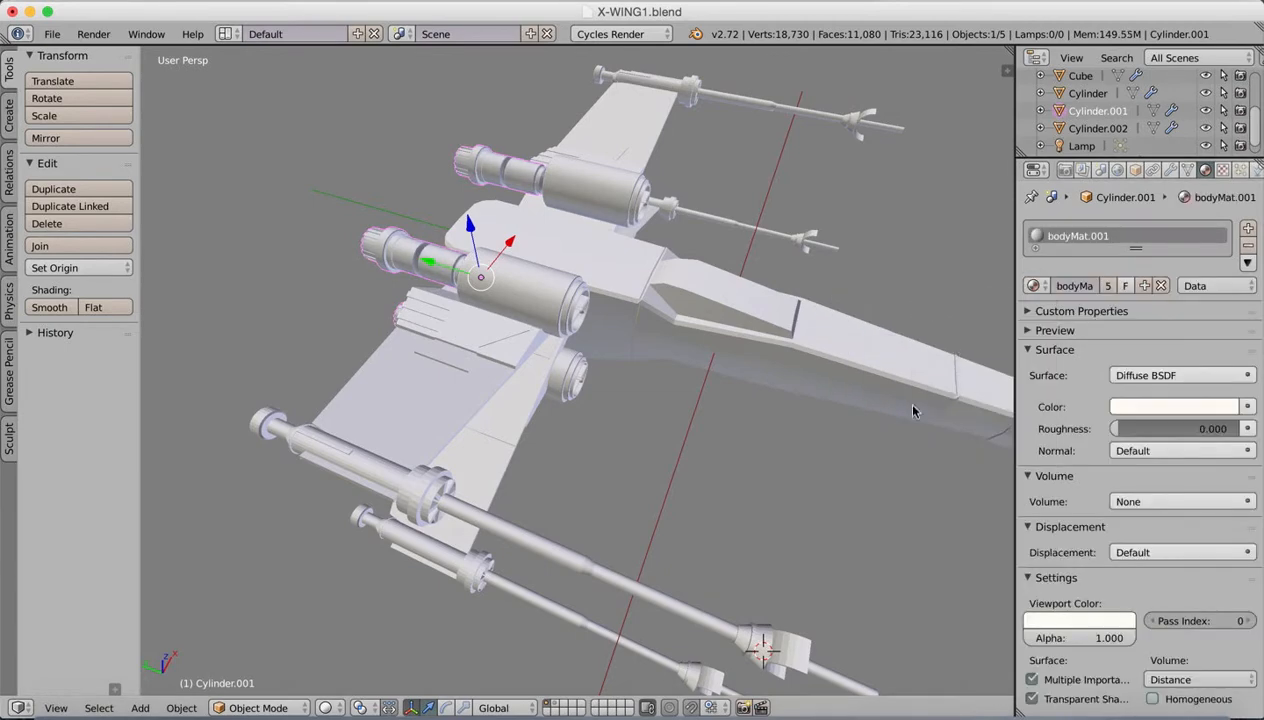
Step: Check the reference image and select the two narrow stripe faces along the fuselage's side in Edit Mode with face selection
middle_click_drag(810, 415, 714, 345)
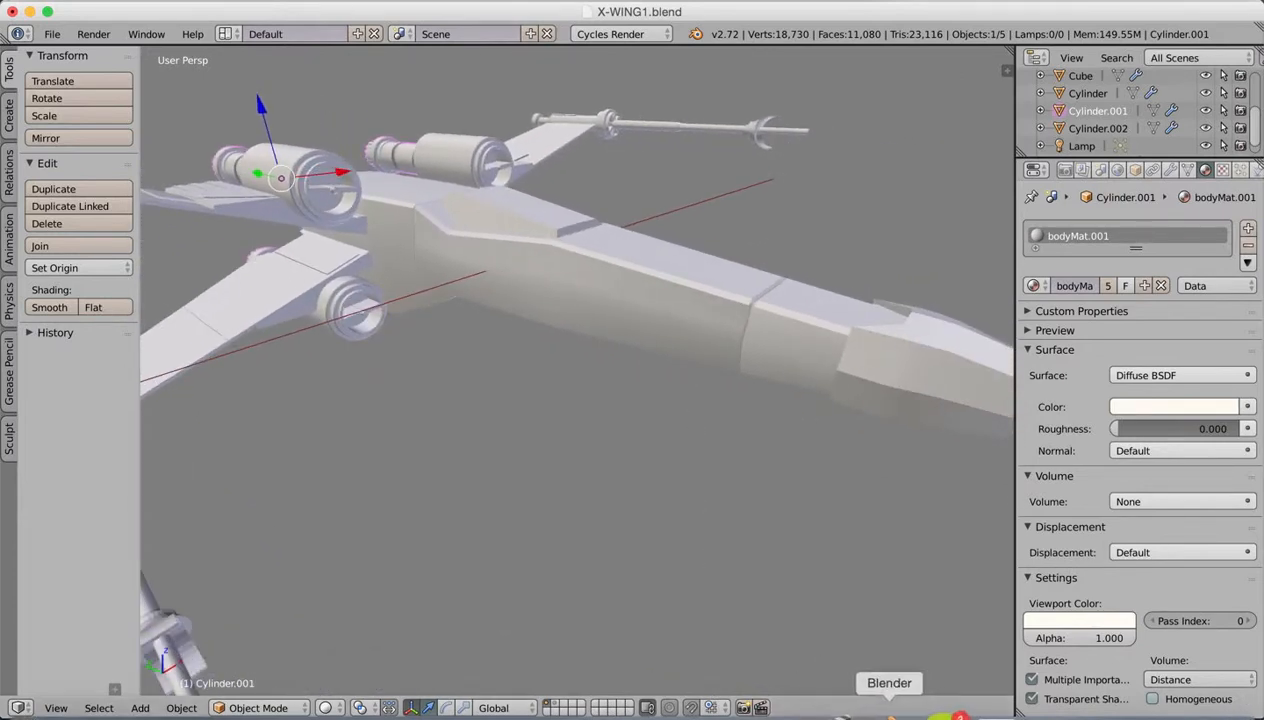
left_click(973, 703)
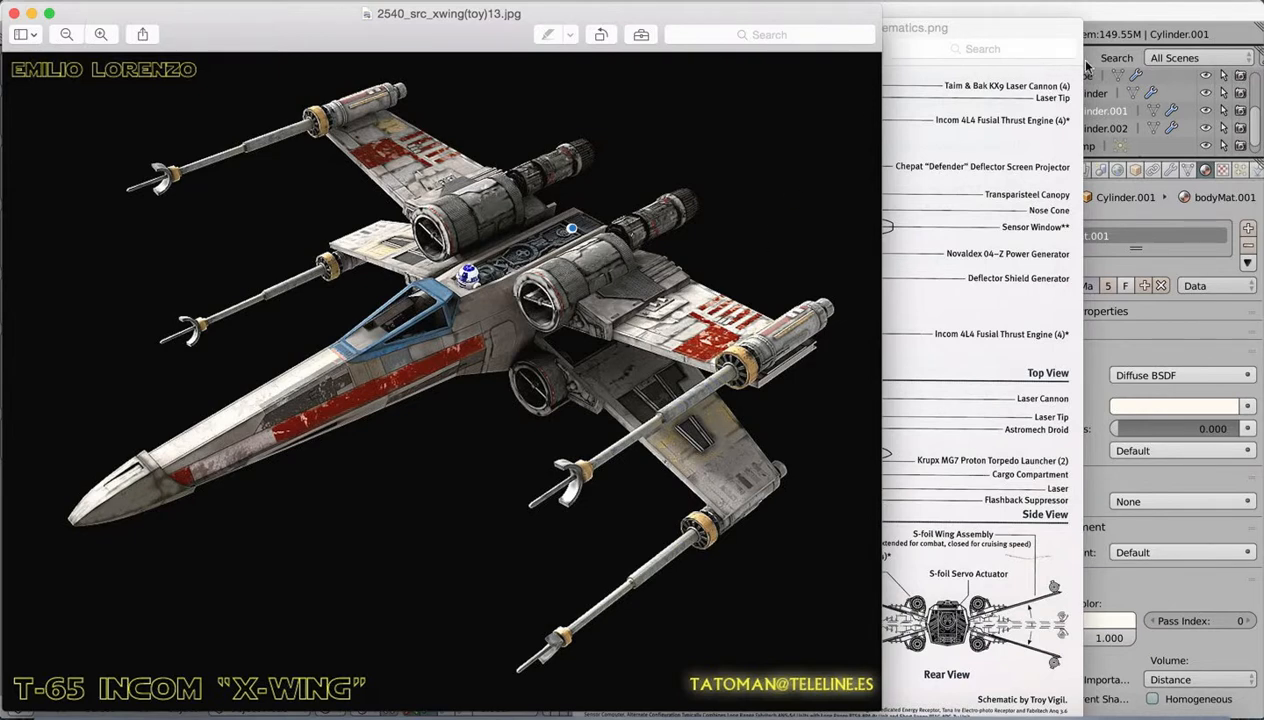
left_click(1119, 11)
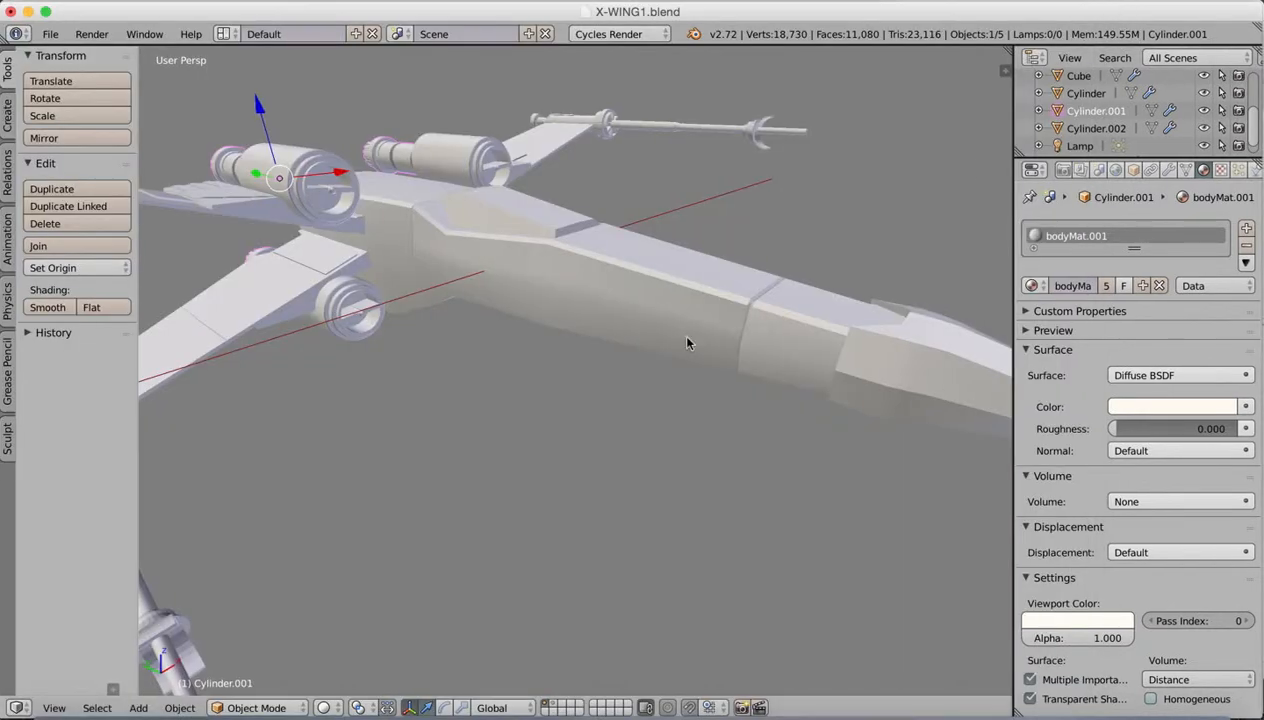
right_click(626, 292)
left_click(632, 293)
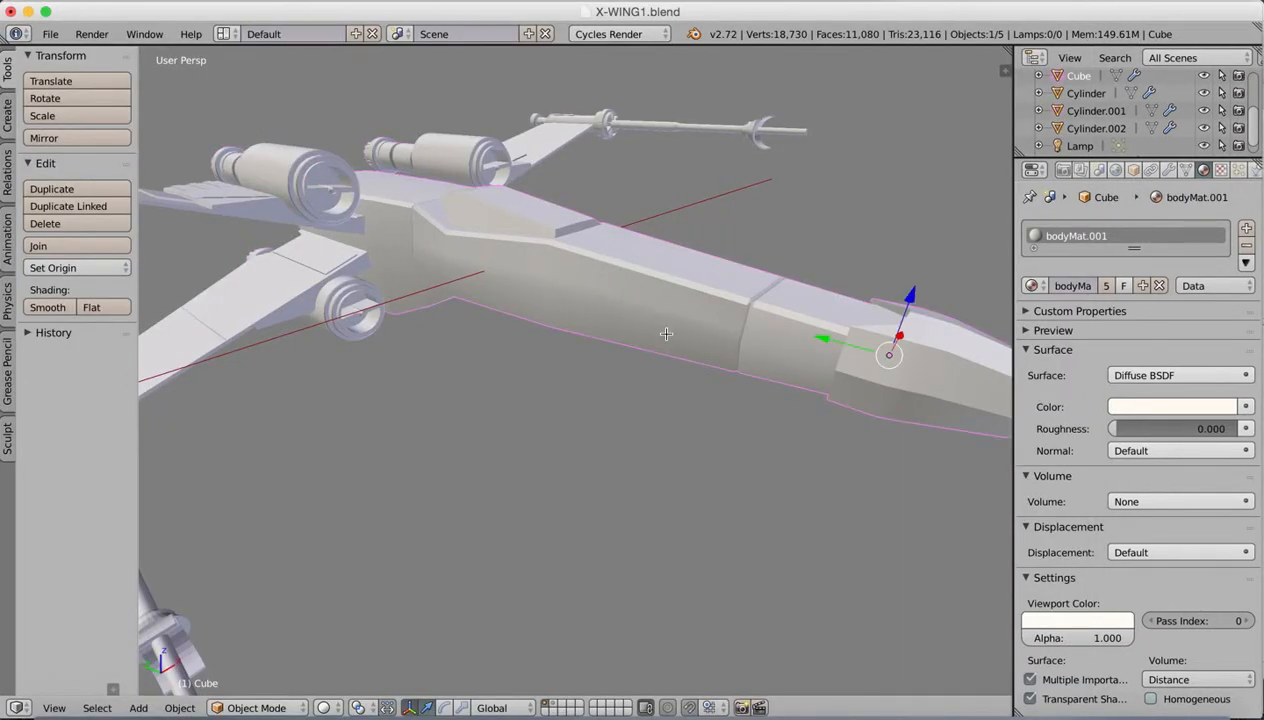
key("Tab")
left_click(548, 707)
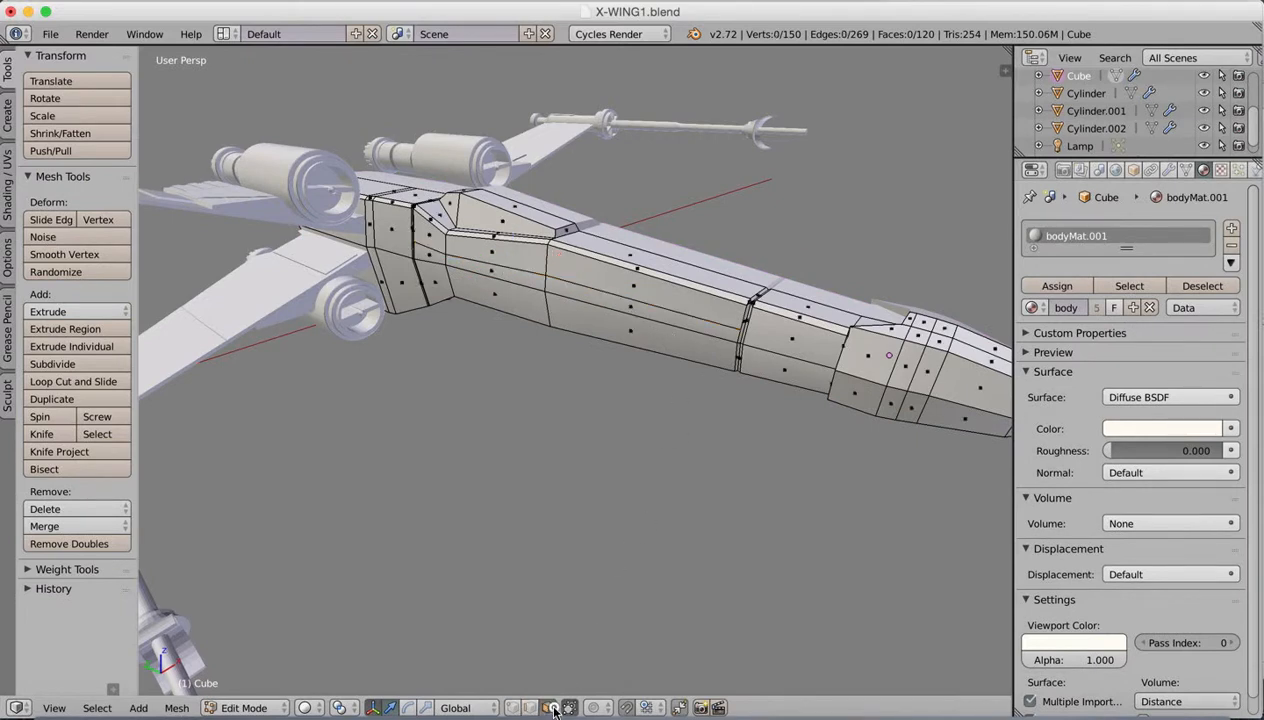
right_click(570, 291)
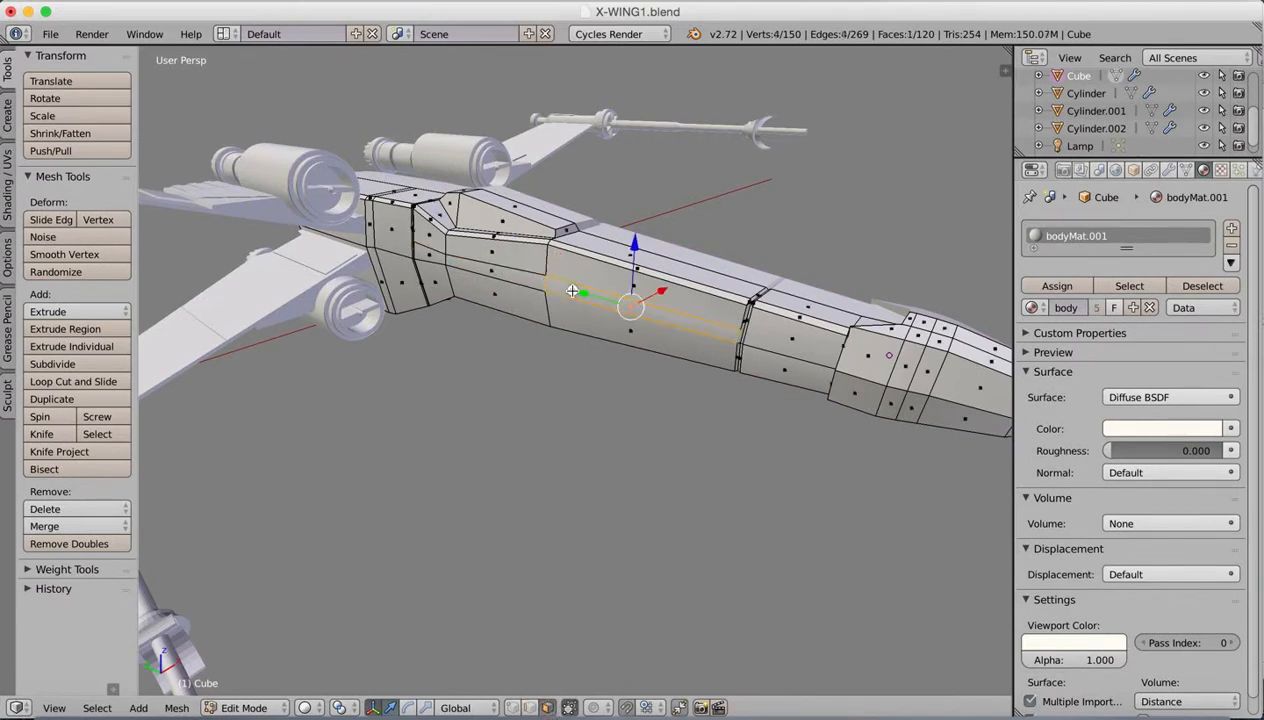
right_click(488, 271, "shift")
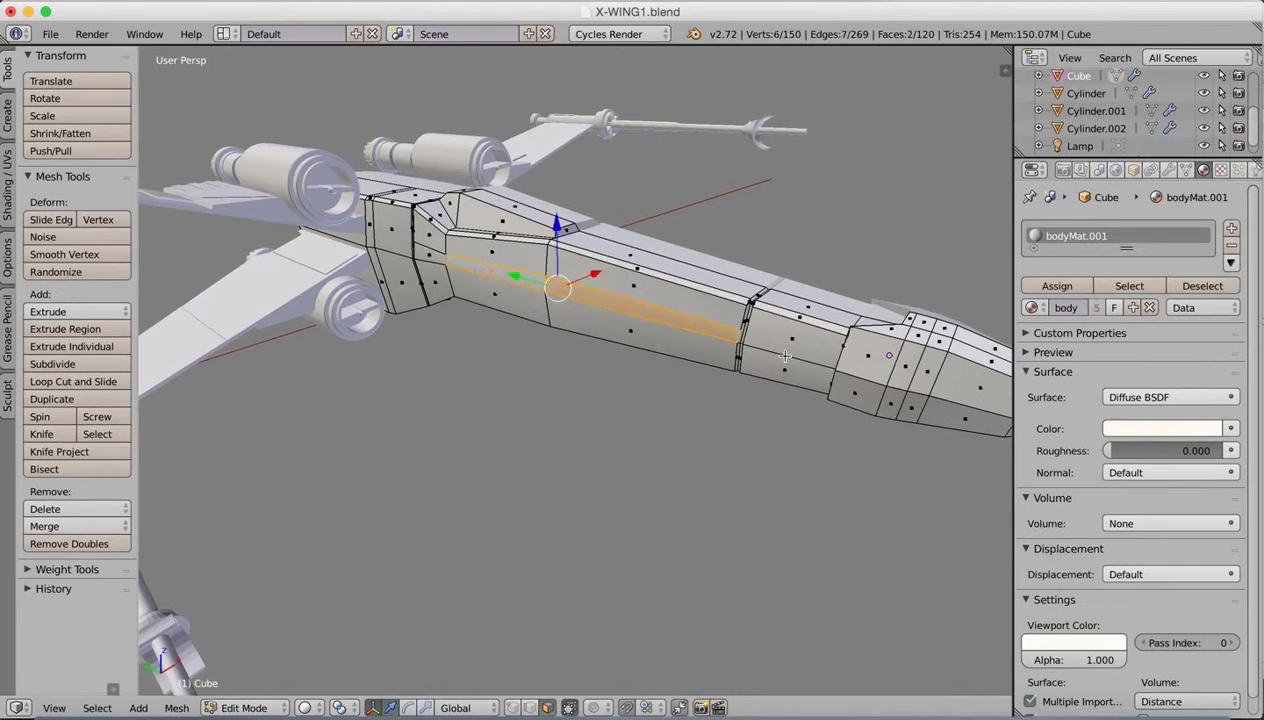
Step: Add a second material slot to the fuselage with a new material named redStripe.001
mouse_move(776, 352)
middle_mouse_down()
mouse_move(802, 331)
mouse_move(772, 346)
middle_mouse_up()
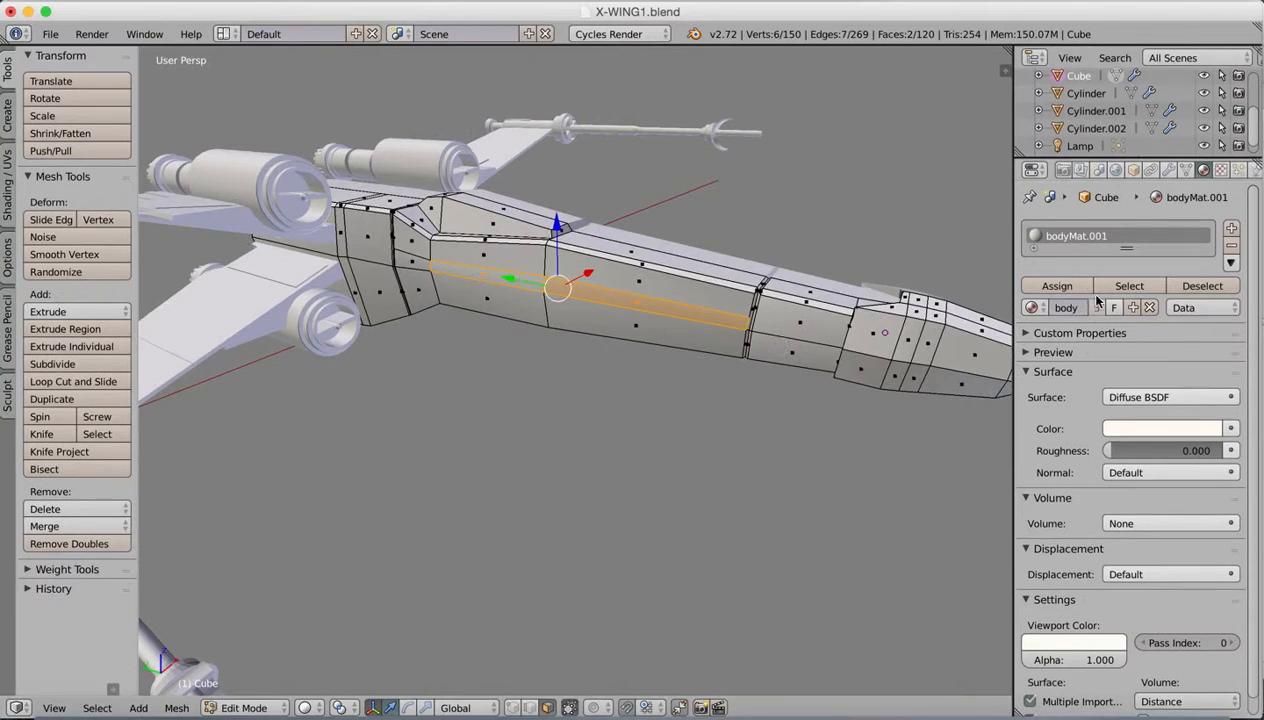
left_click(1232, 230)
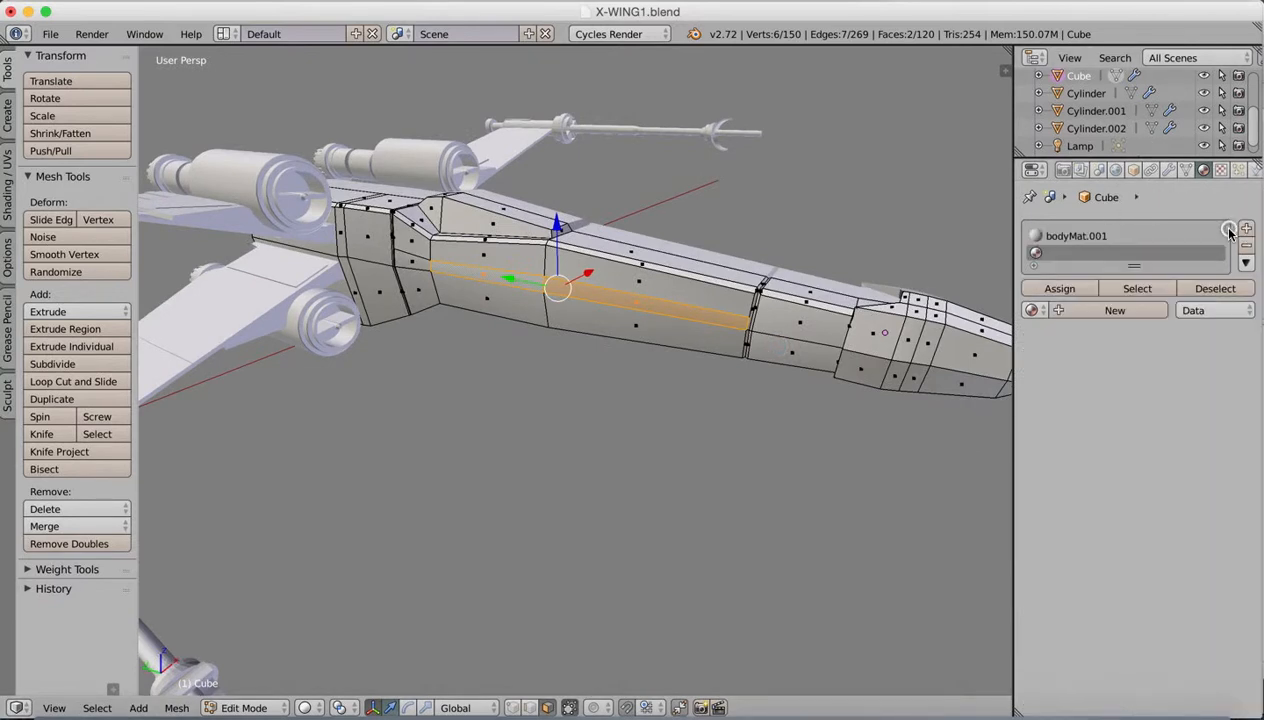
left_click(1086, 311)
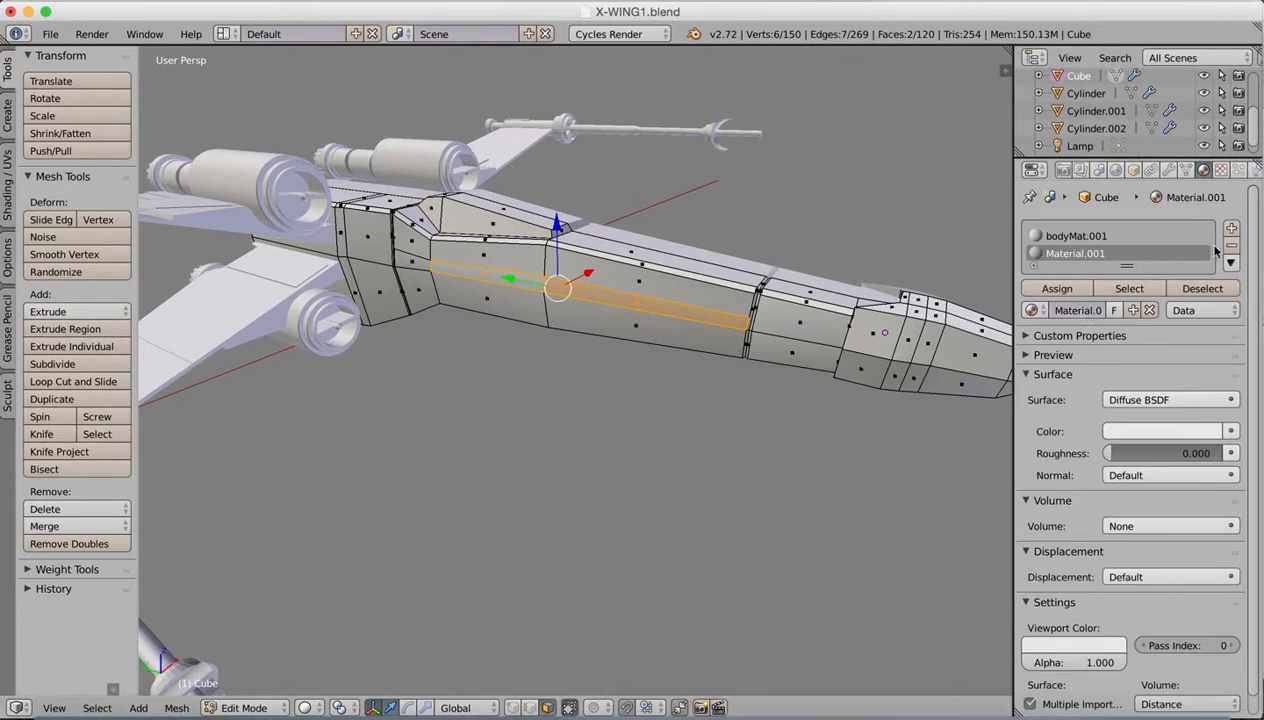
left_click(1232, 246)
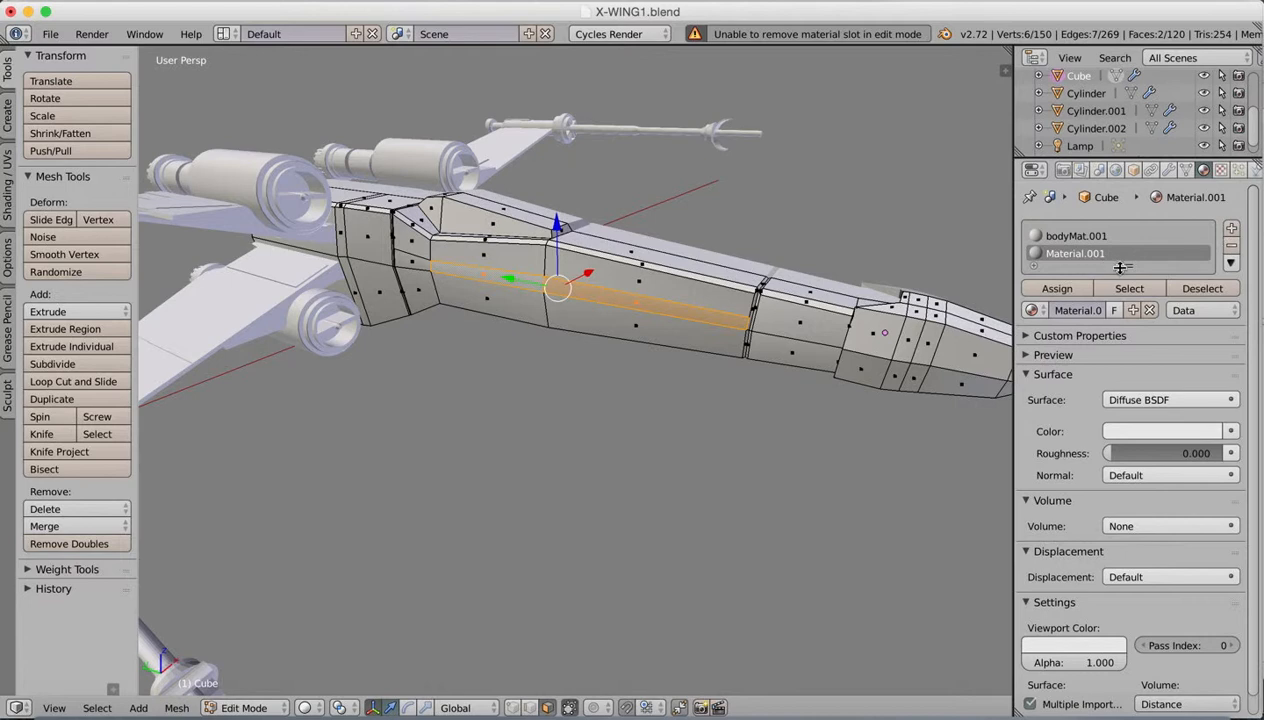
mouse_move(1124, 268)
left_mouse_down()
mouse_move(1126, 285)
mouse_move(1124, 267)
left_mouse_up()
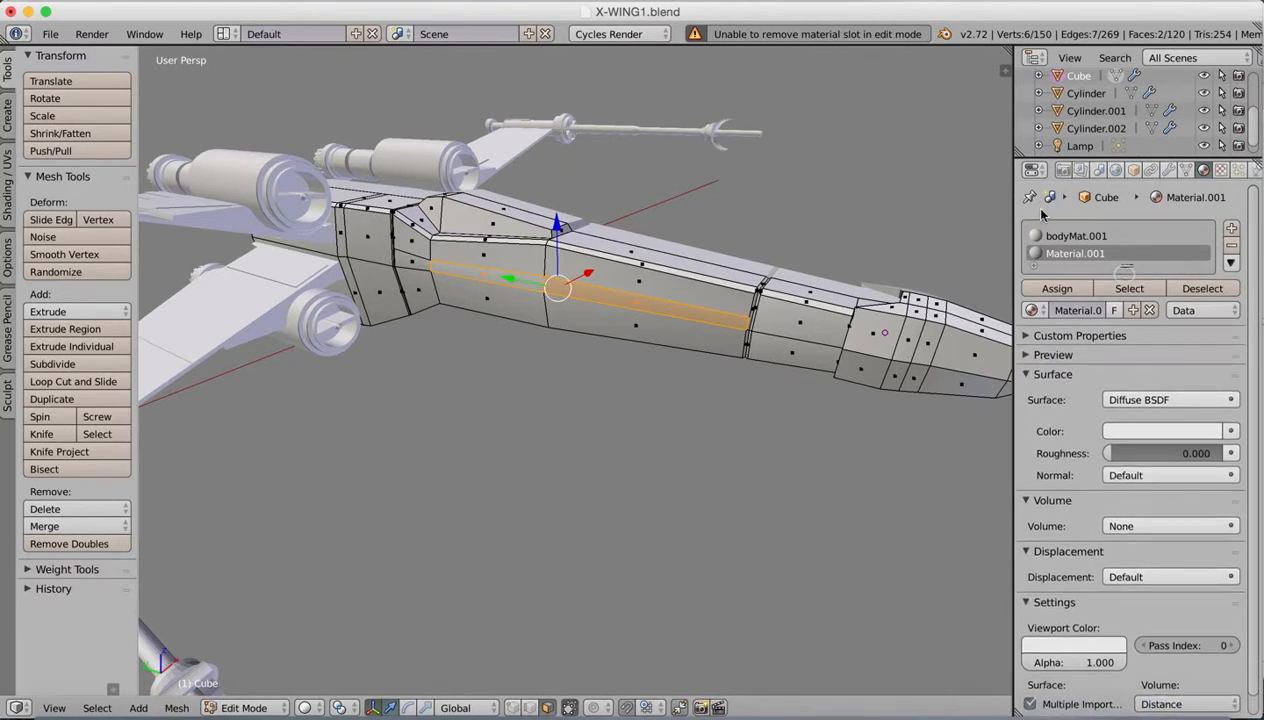
double_click(1080, 313)
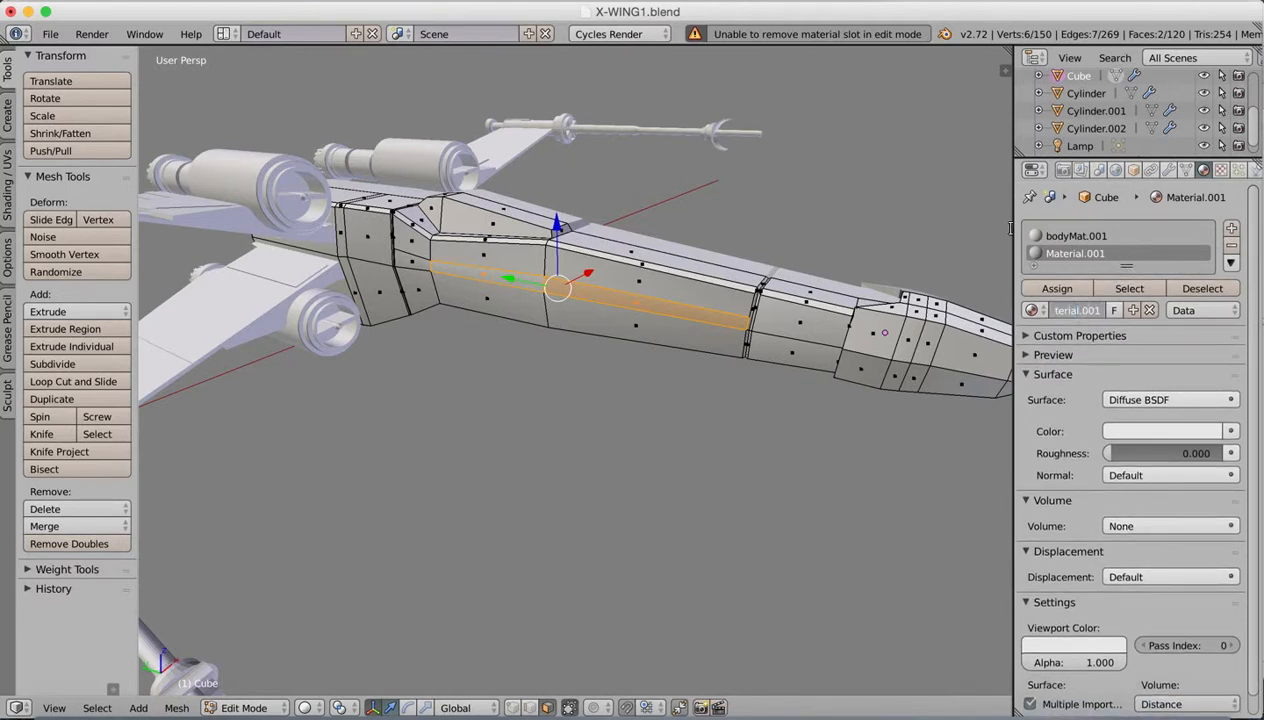
type("redStripe")
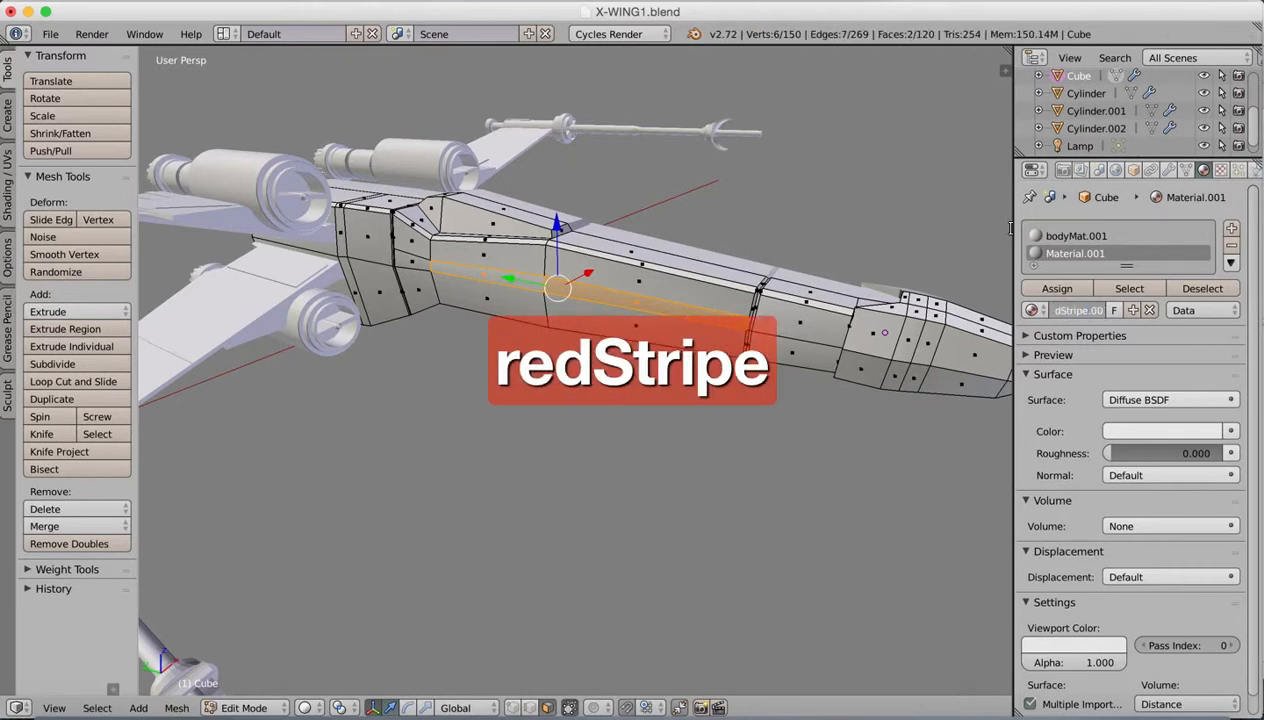
key("Return")
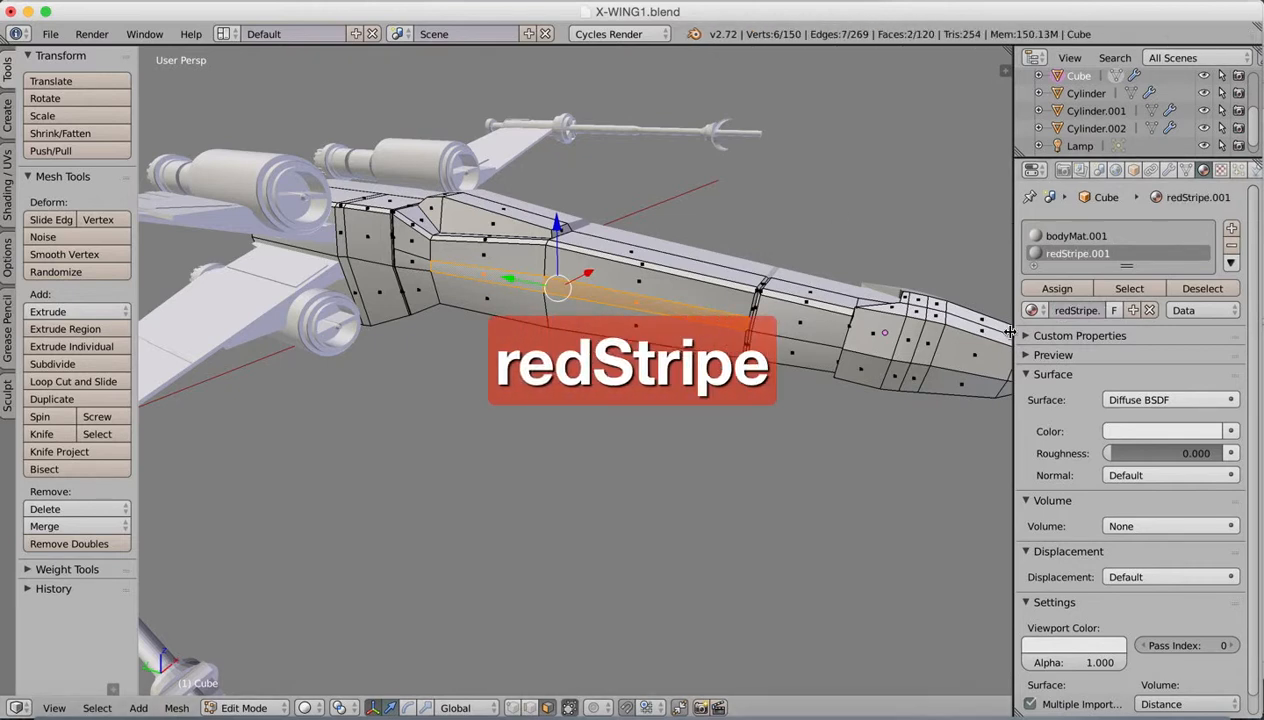
Step: Set the diffuse colour of redStripe.001 to a fully saturated red and darken it to a deep red
left_click(1127, 431)
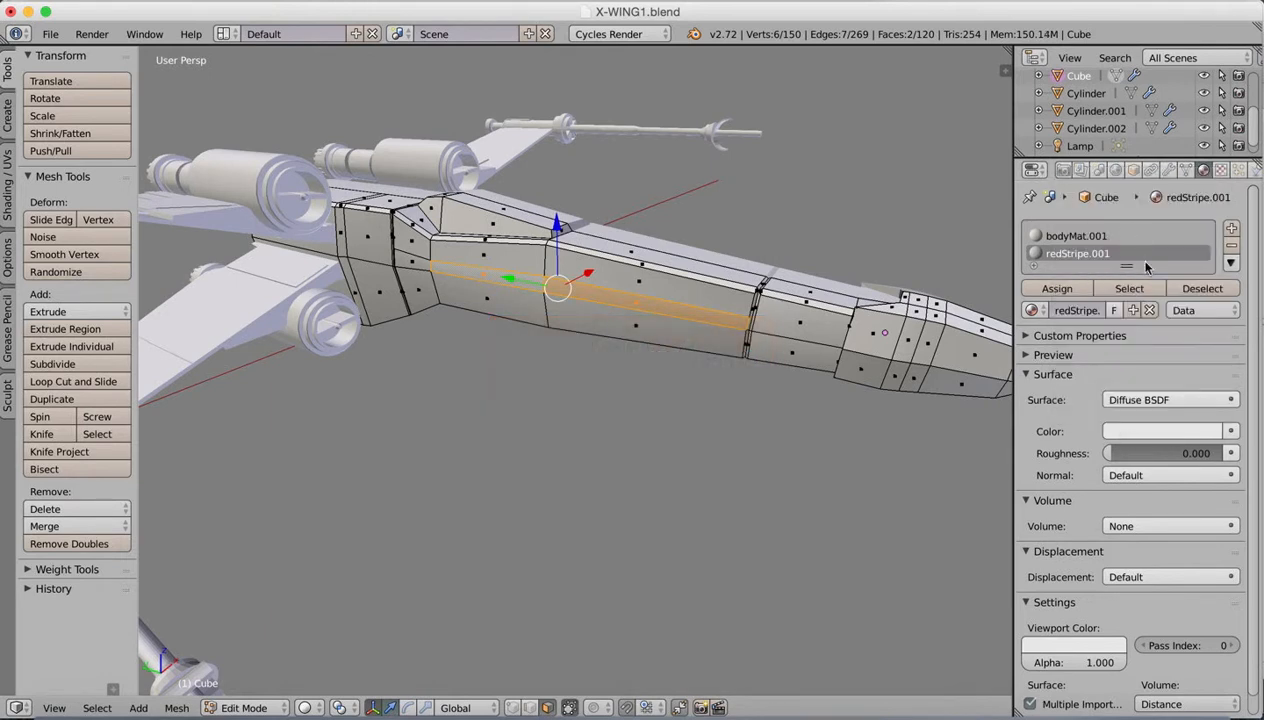
left_click(1131, 432)
left_click_drag(1131, 245, 1135, 314)
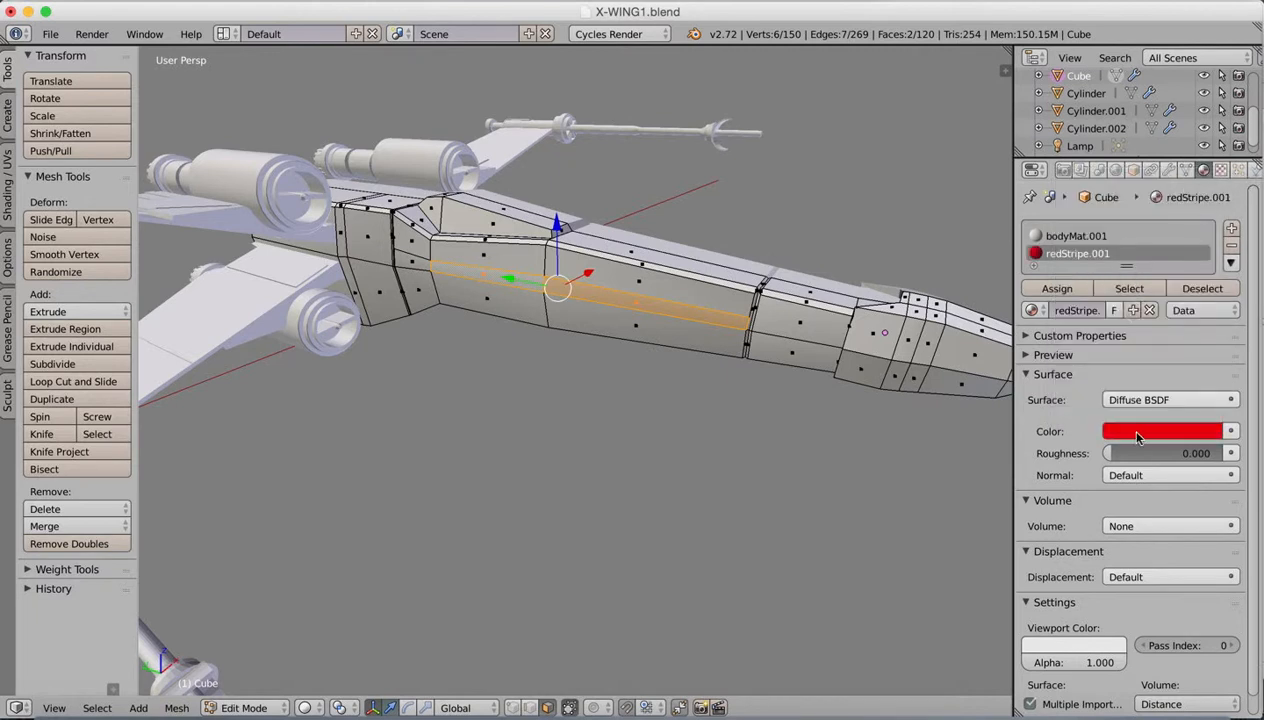
left_click(1128, 428)
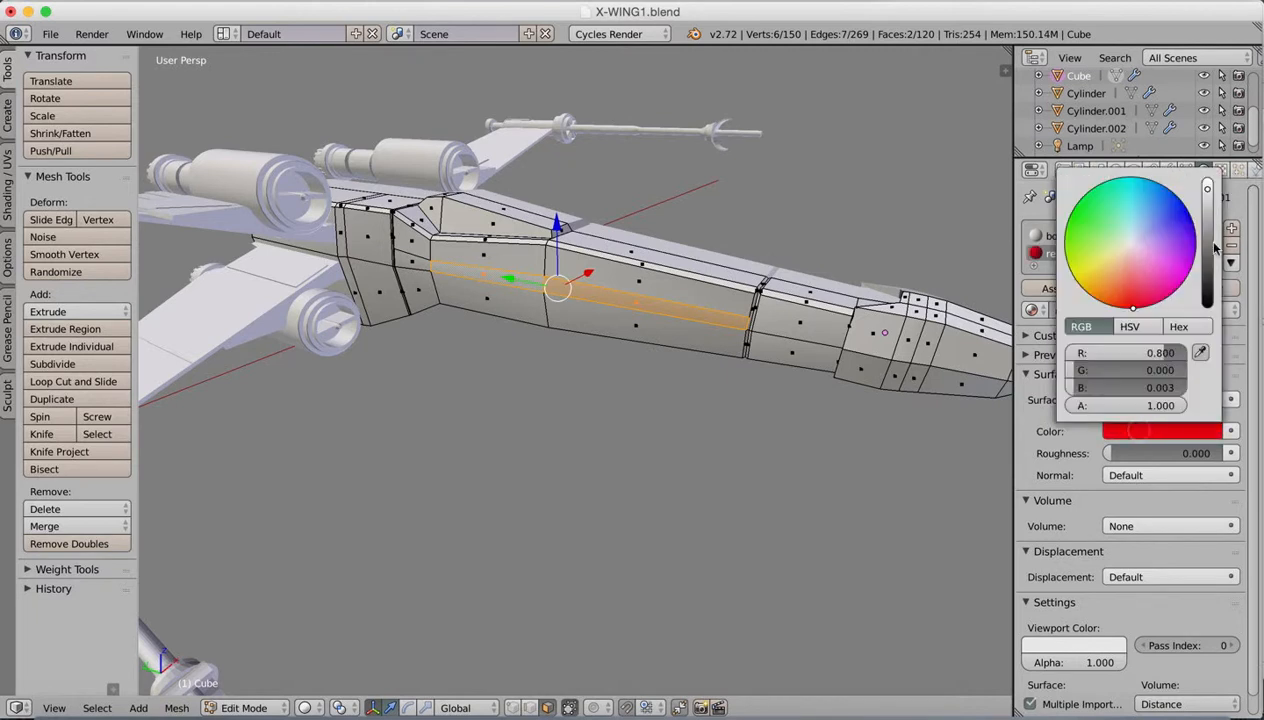
left_click_drag(1208, 190, 1207, 220)
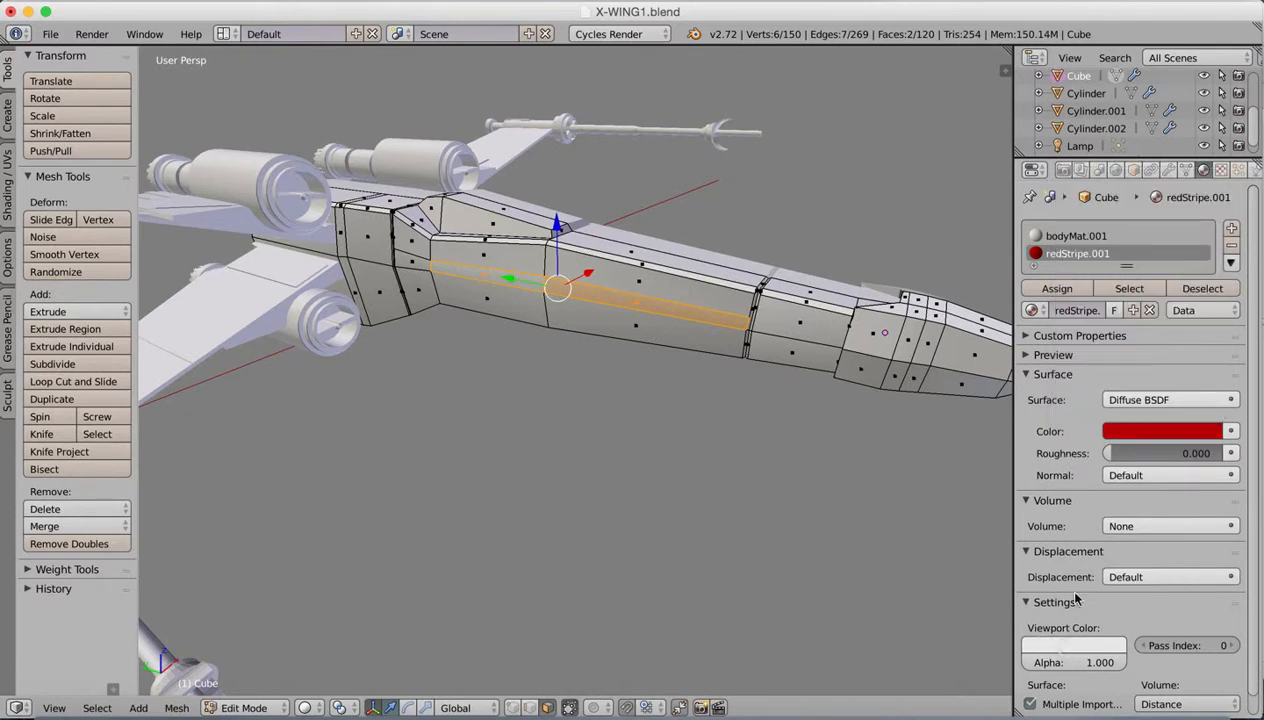
Step: Set the viewport color of redStripe.001 to a saturated dark red matching its diffuse colour
left_click(1073, 645)
left_click(1073, 645)
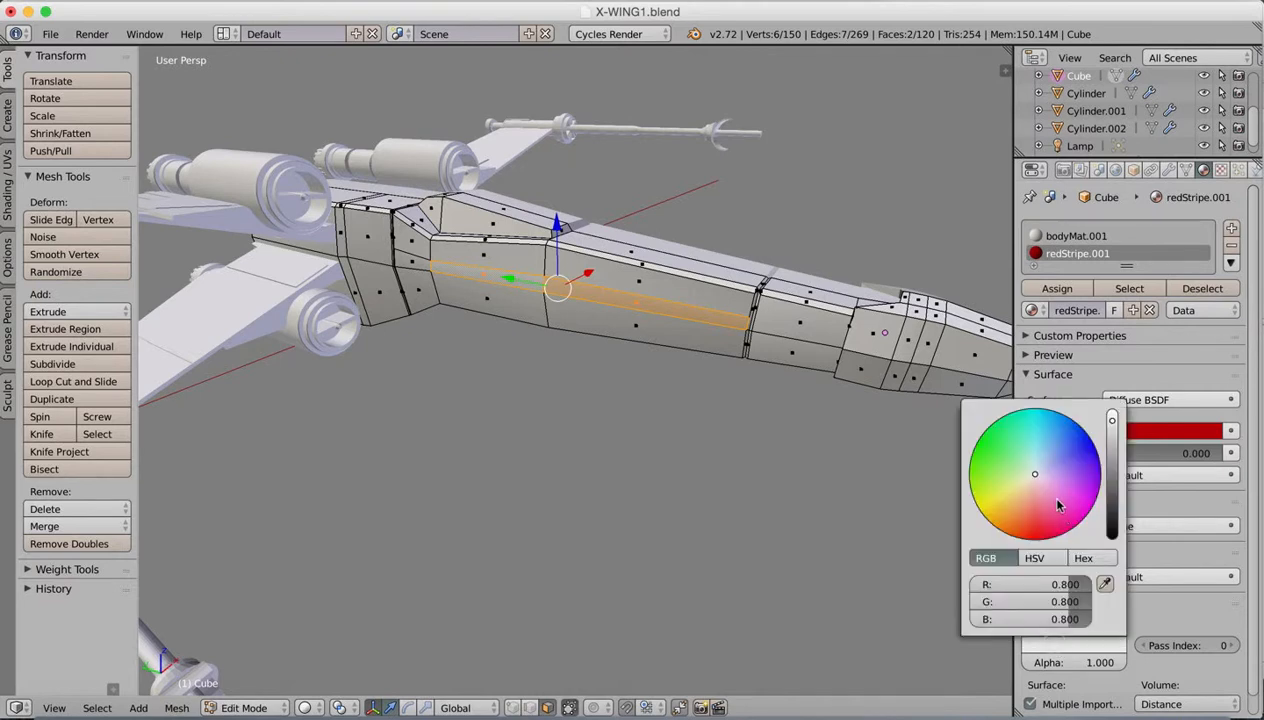
left_click_drag(1059, 505, 1043, 537)
left_click_drag(1112, 428, 1115, 452)
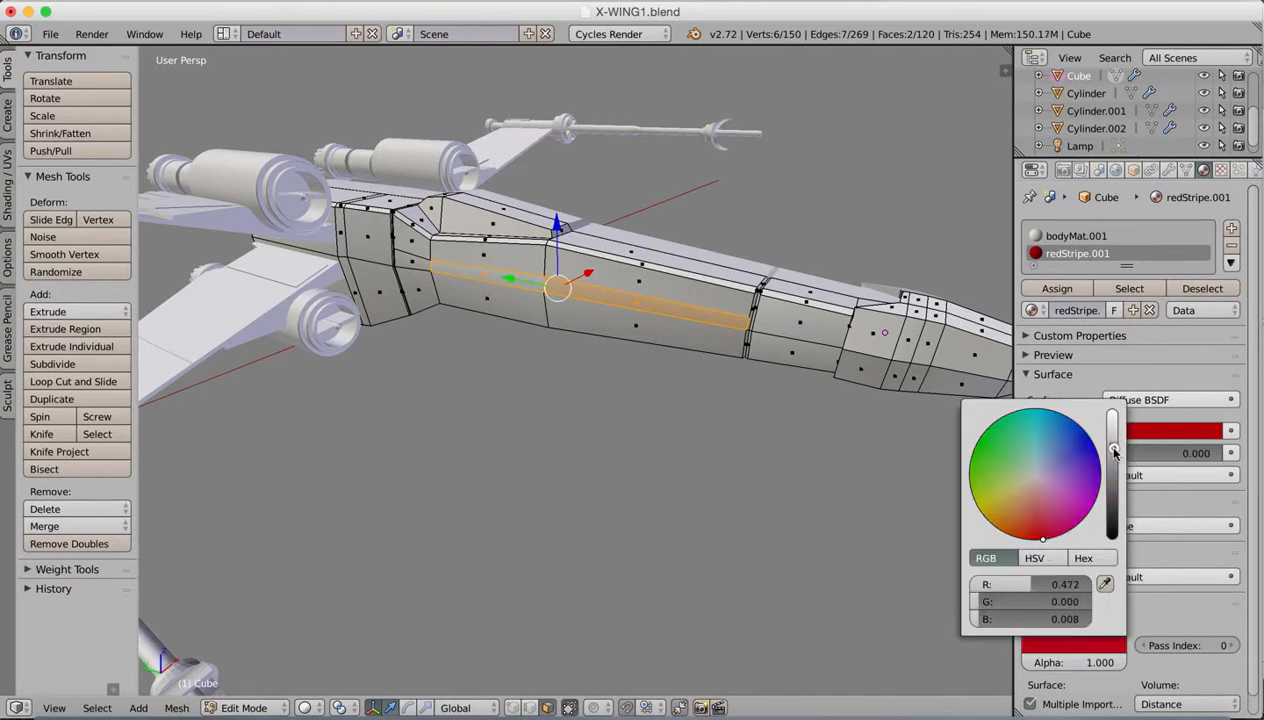
left_click(1102, 505)
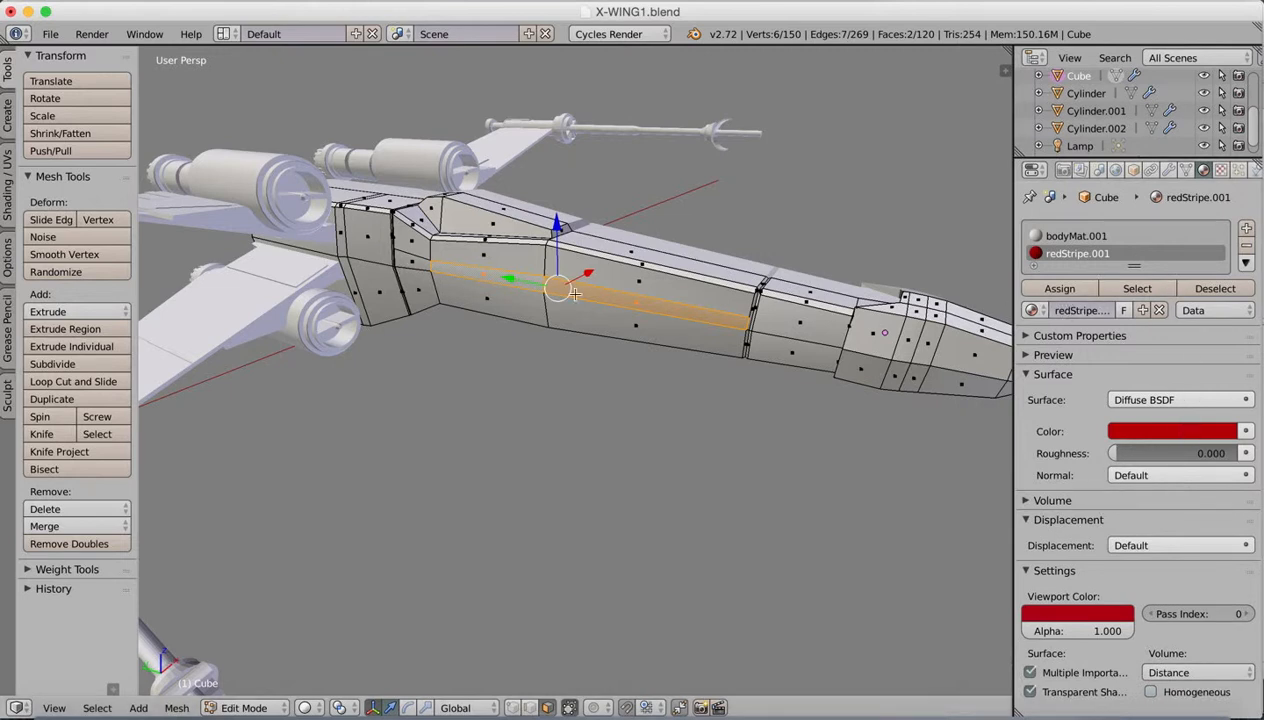
Step: Assign redStripe.001 to the selected fuselage stripe faces and return to Object Mode
left_click(1059, 289)
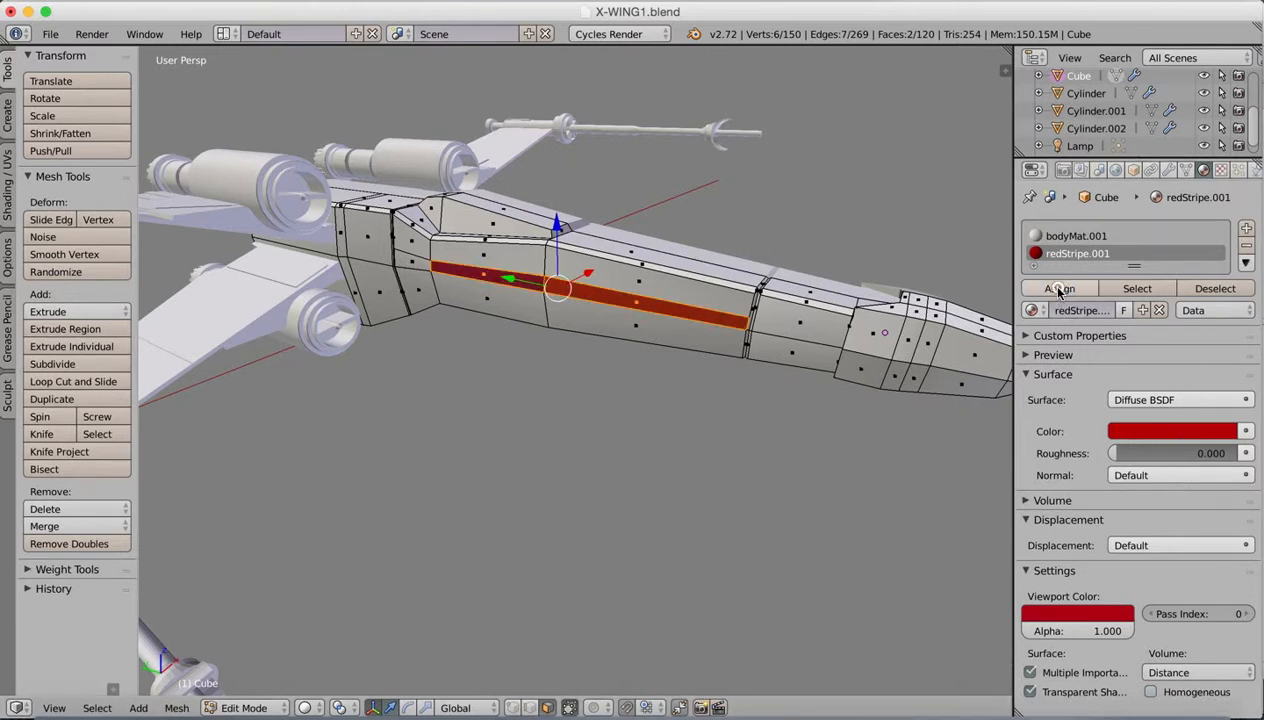
right_click(706, 341)
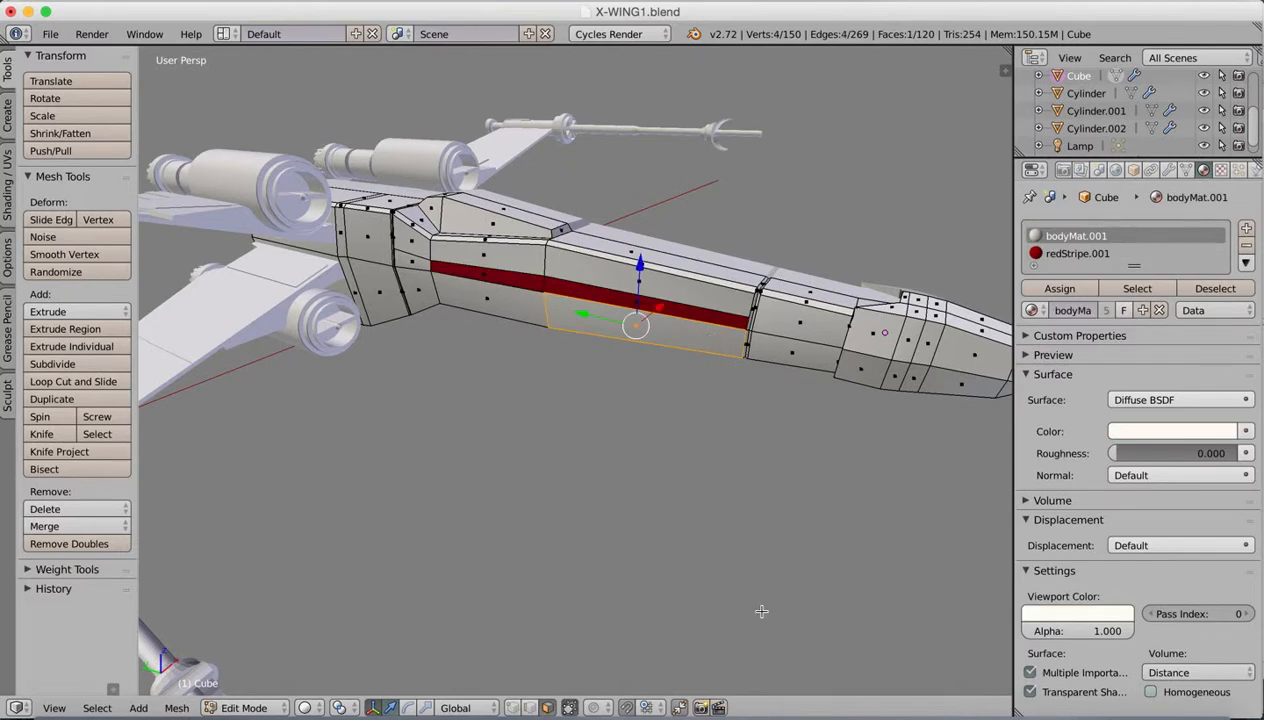
mouse_move(778, 416)
middle_mouse_down()
mouse_move(692, 450)
mouse_move(782, 437)
mouse_move(772, 427)
middle_mouse_up()
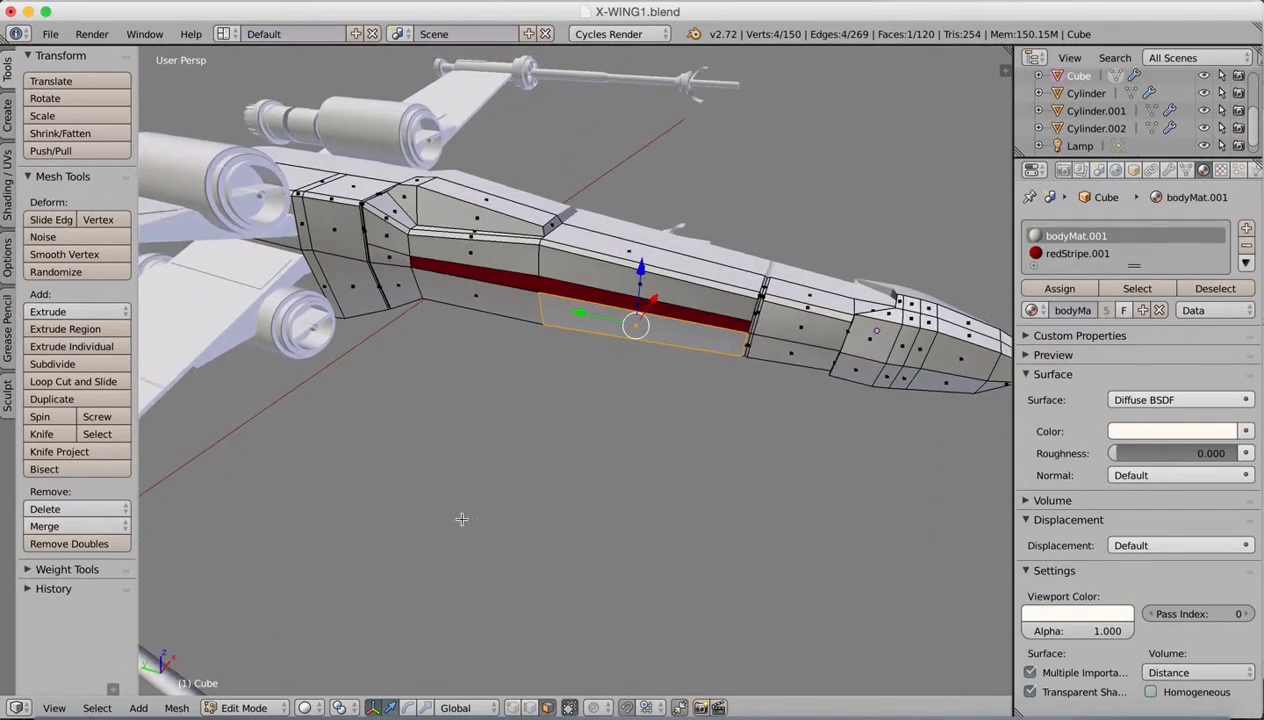
key("Tab")
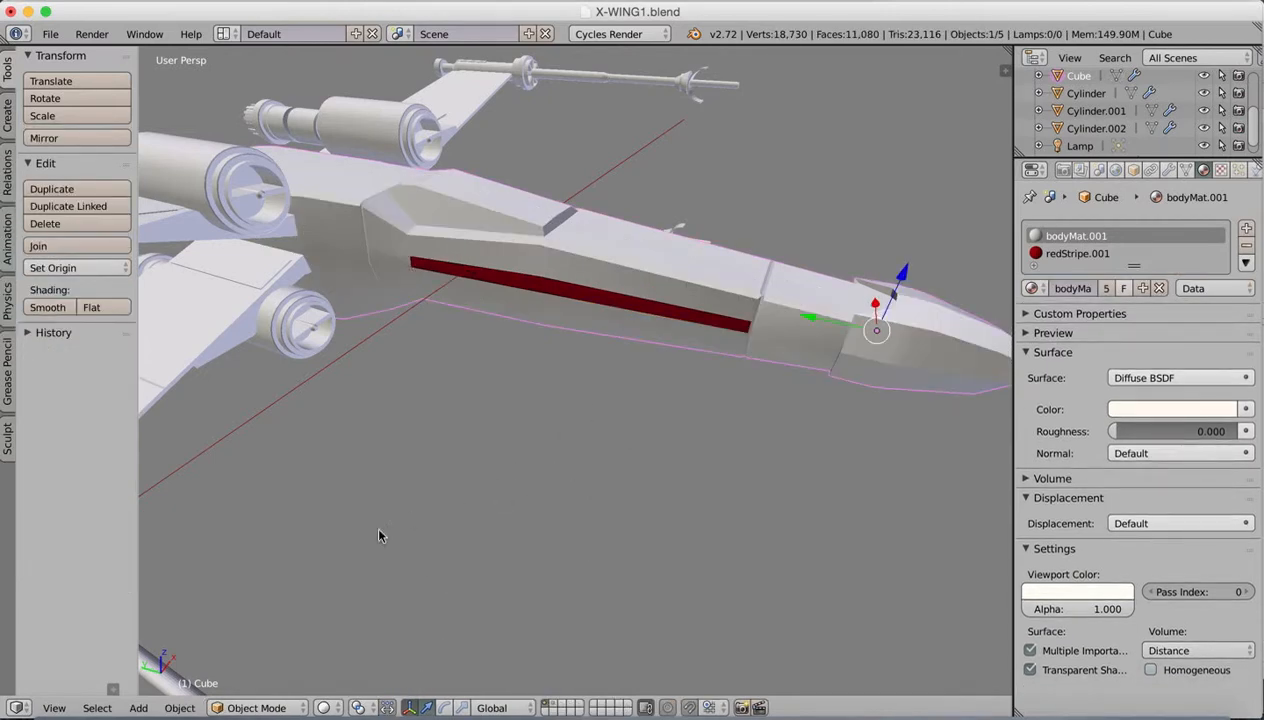
Step: Preview the fuselage's materials in Material and Rendered viewport shading
left_click(327, 708)
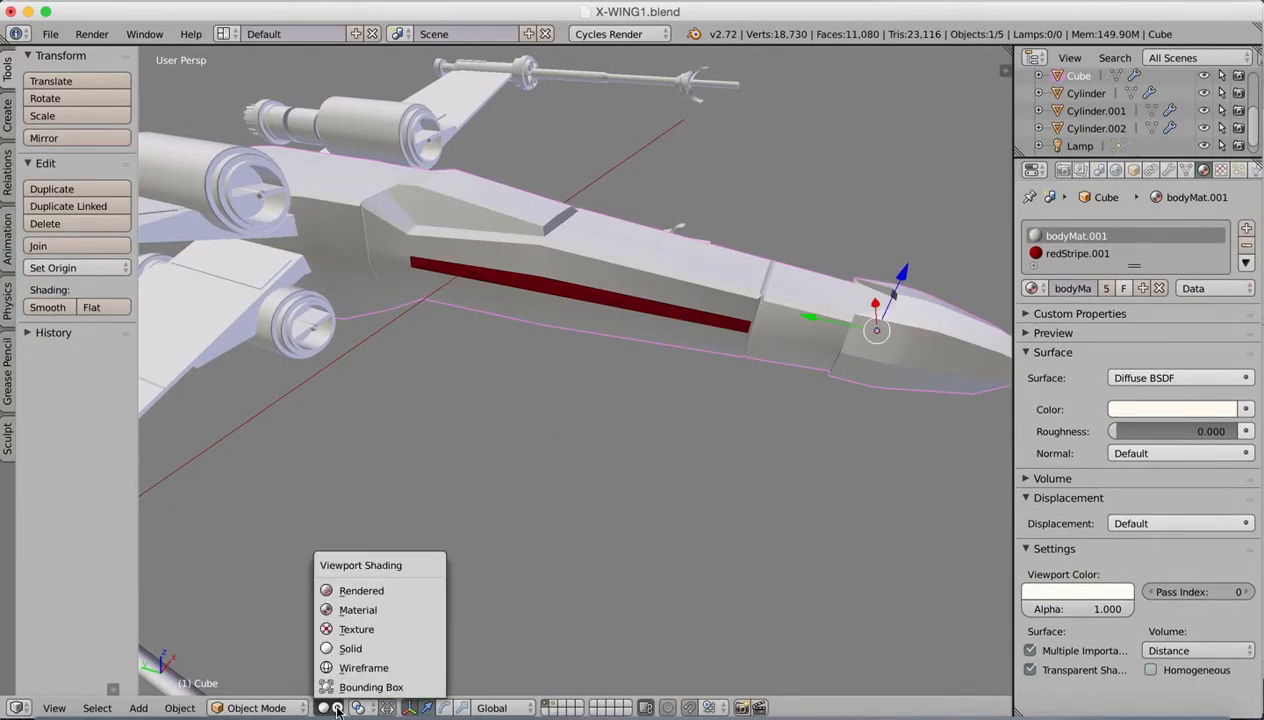
left_click(369, 614)
left_click(327, 708)
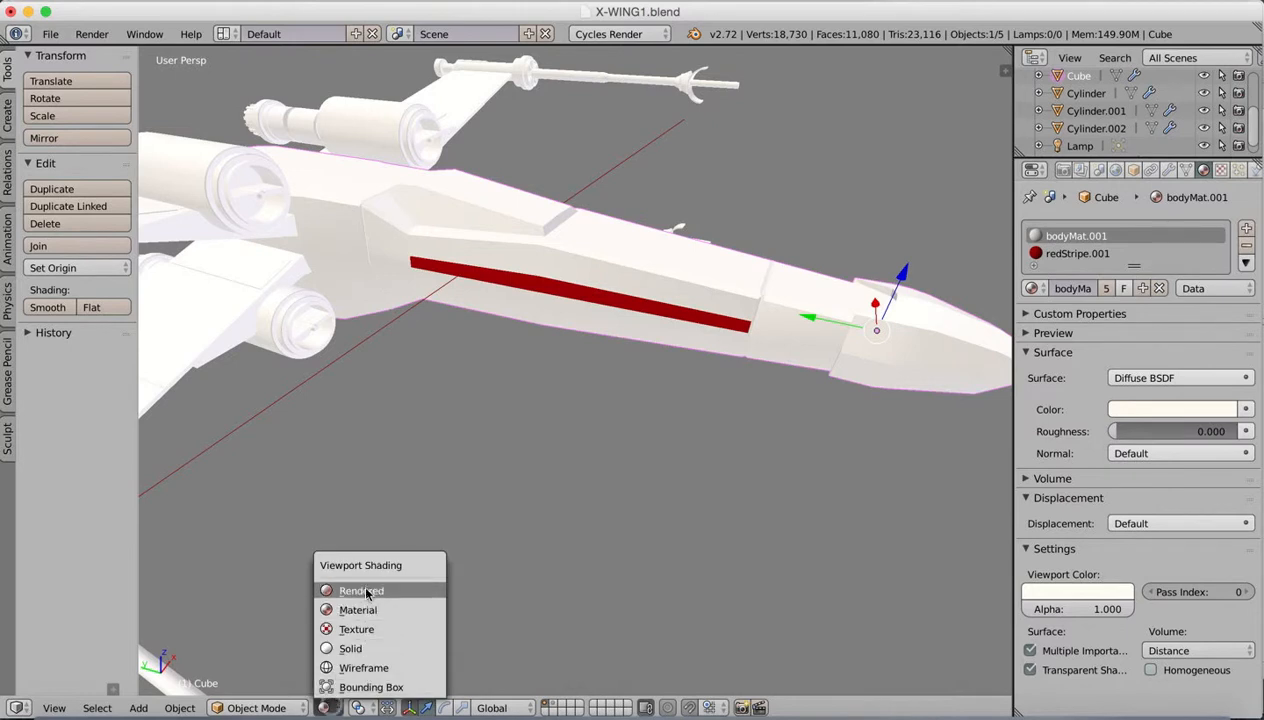
left_click(368, 592)
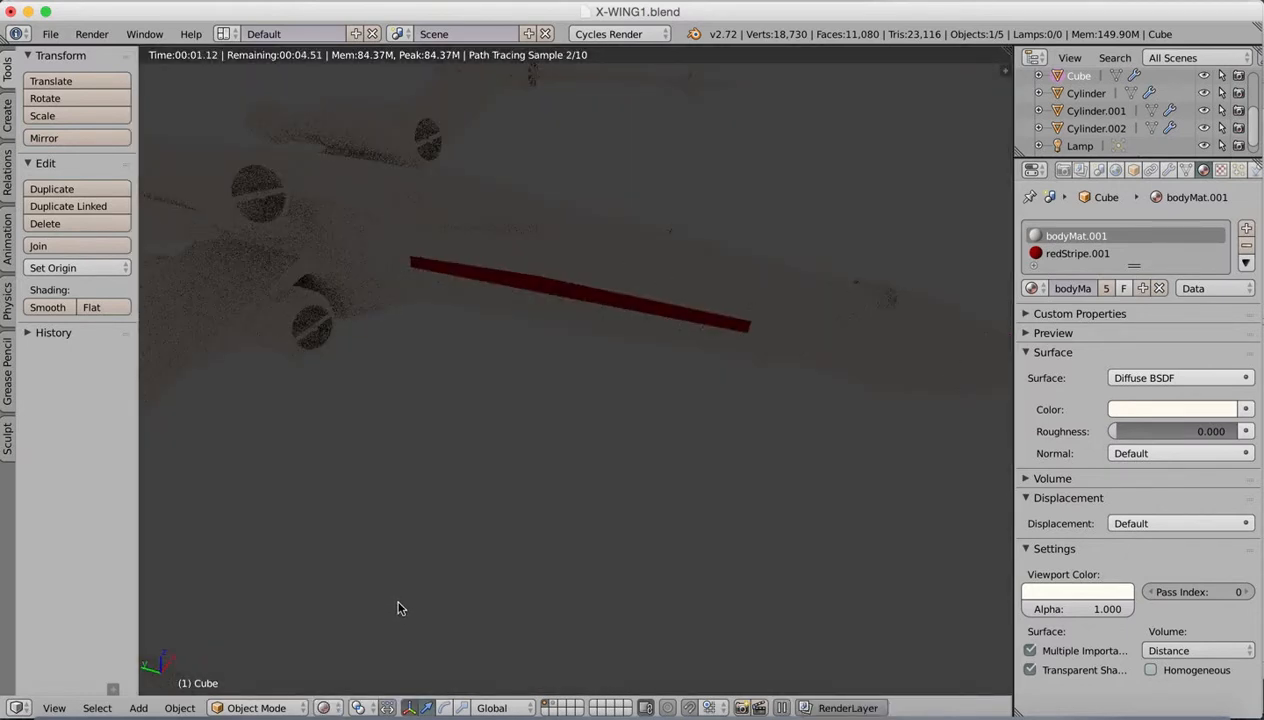
Step: Check the rendered preview with the second layer shown, and return to layer 1 in Solid shading
left_click(555, 708, "shift")
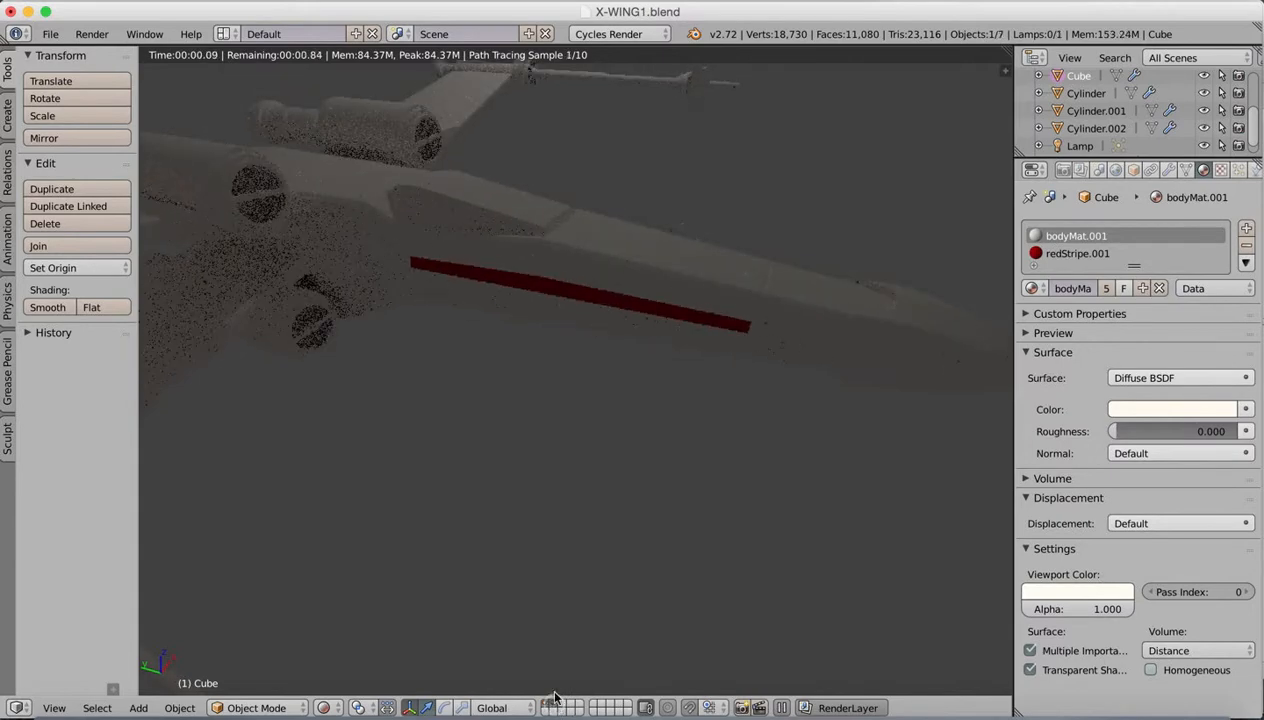
middle_click_drag(559, 448, 633, 445, "shift")
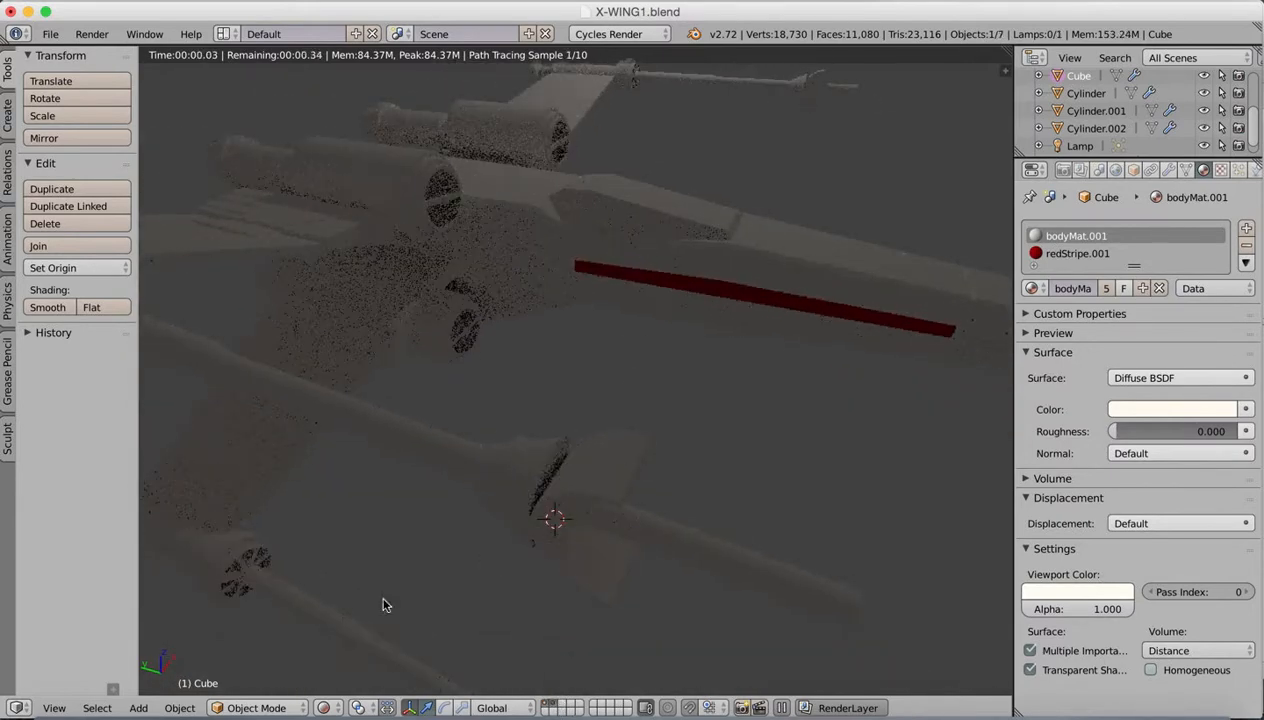
left_click(555, 707)
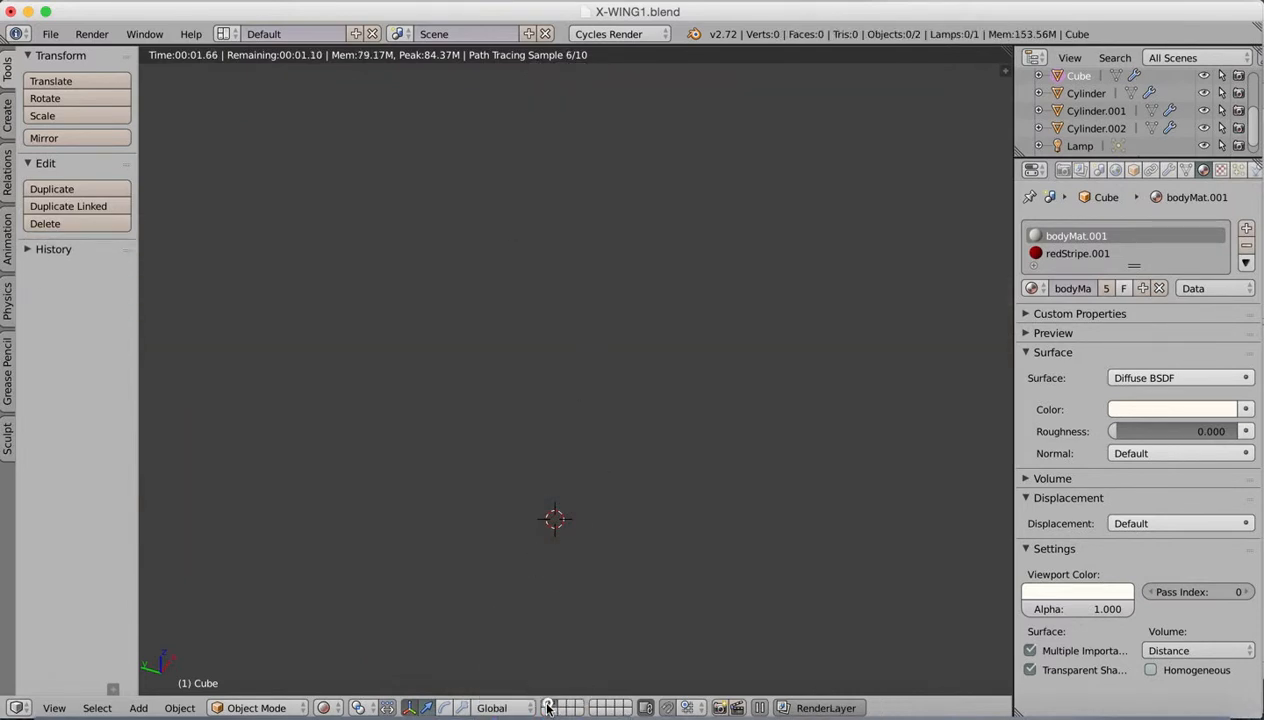
left_click(548, 703)
left_click(323, 707)
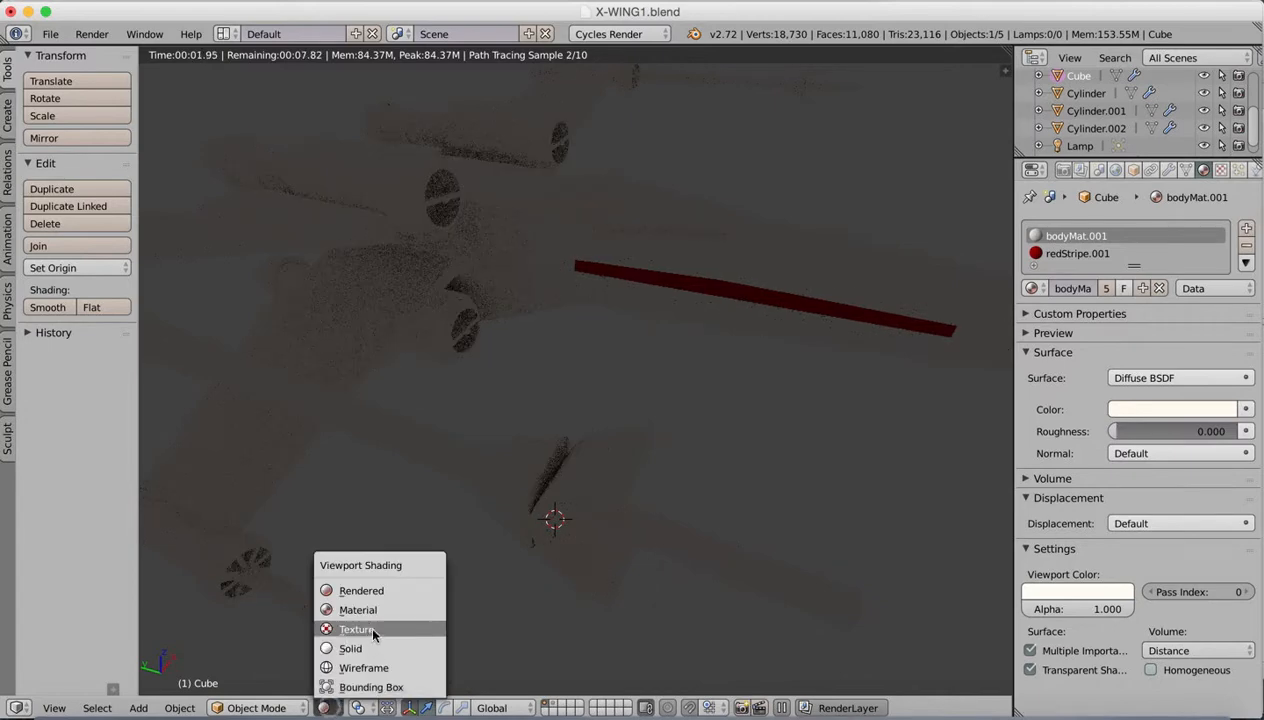
left_click(368, 648)
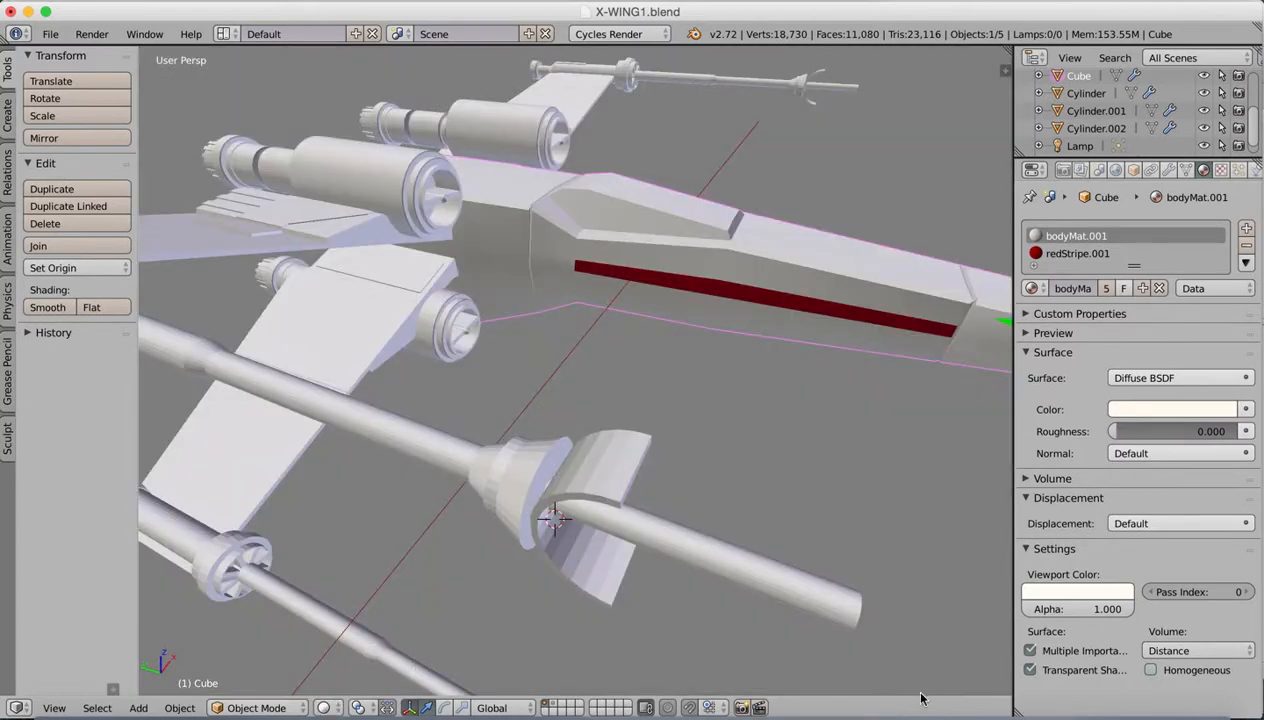
Step: Check the wing markings in the reference image and open the X-wing's upper wing in Edit Mode
left_click(968, 704)
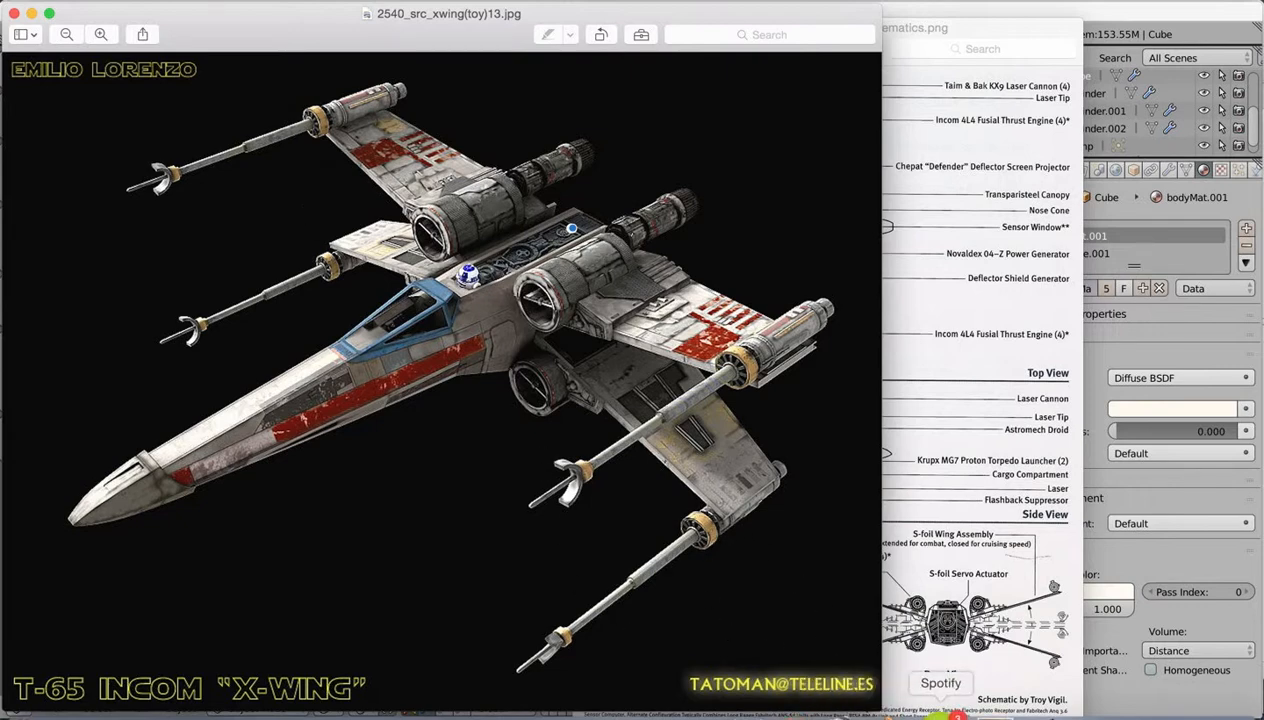
left_click(890, 706)
middle_click_drag(730, 408, 750, 442)
middle_click_drag(659, 358, 480, 250)
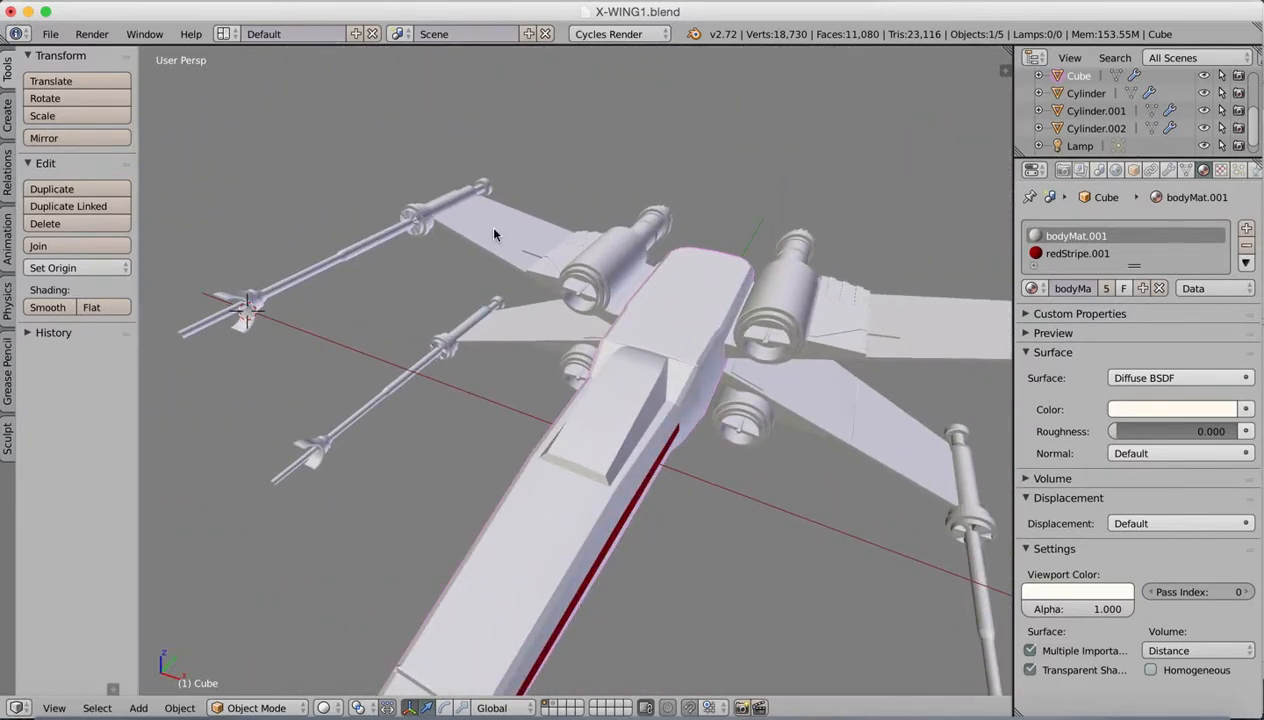
right_click(496, 235)
key("Tab")
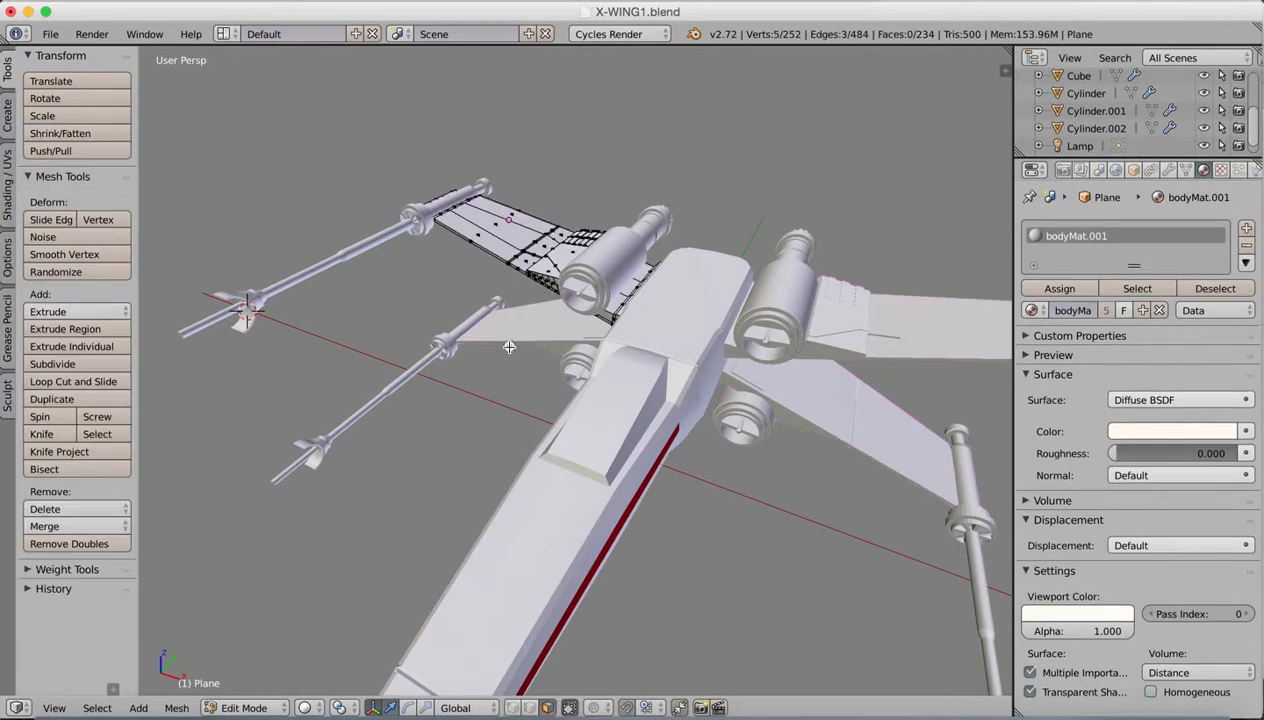
middle_click_drag(505, 344, 681, 365)
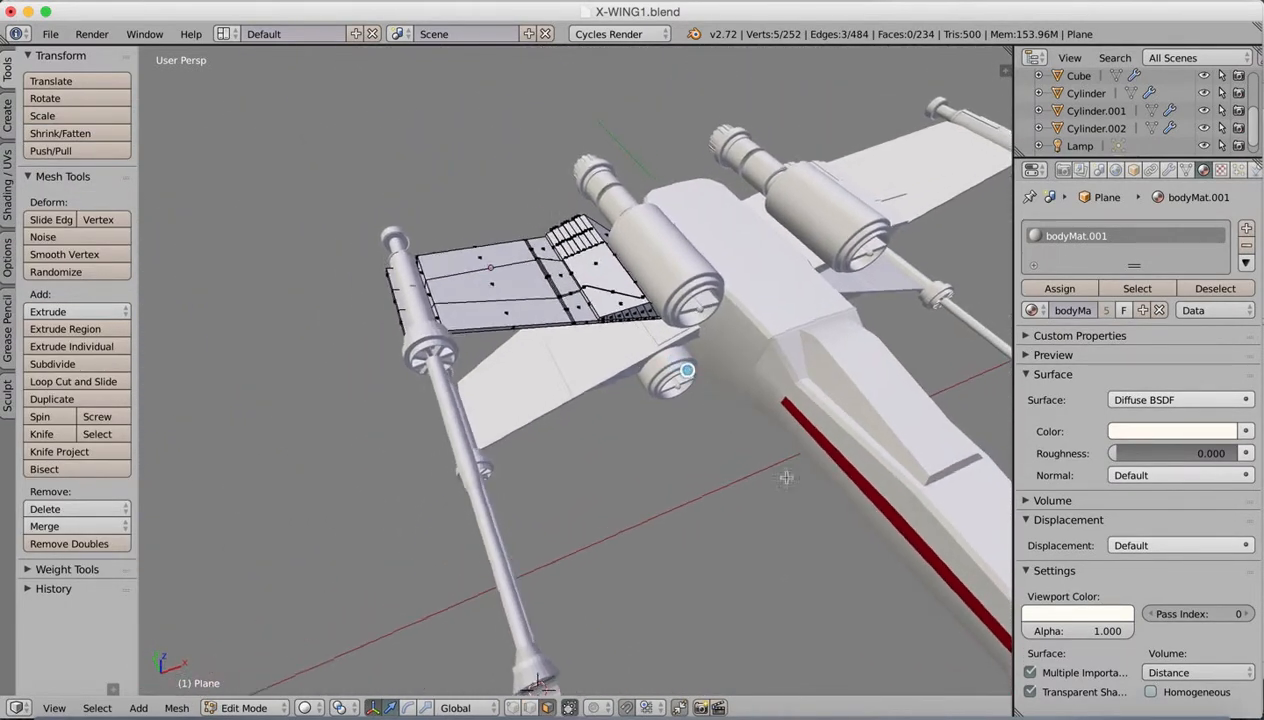
Step: Check the reference image again and merge the three large top faces of the outer wing panel into one face
left_click(975, 710)
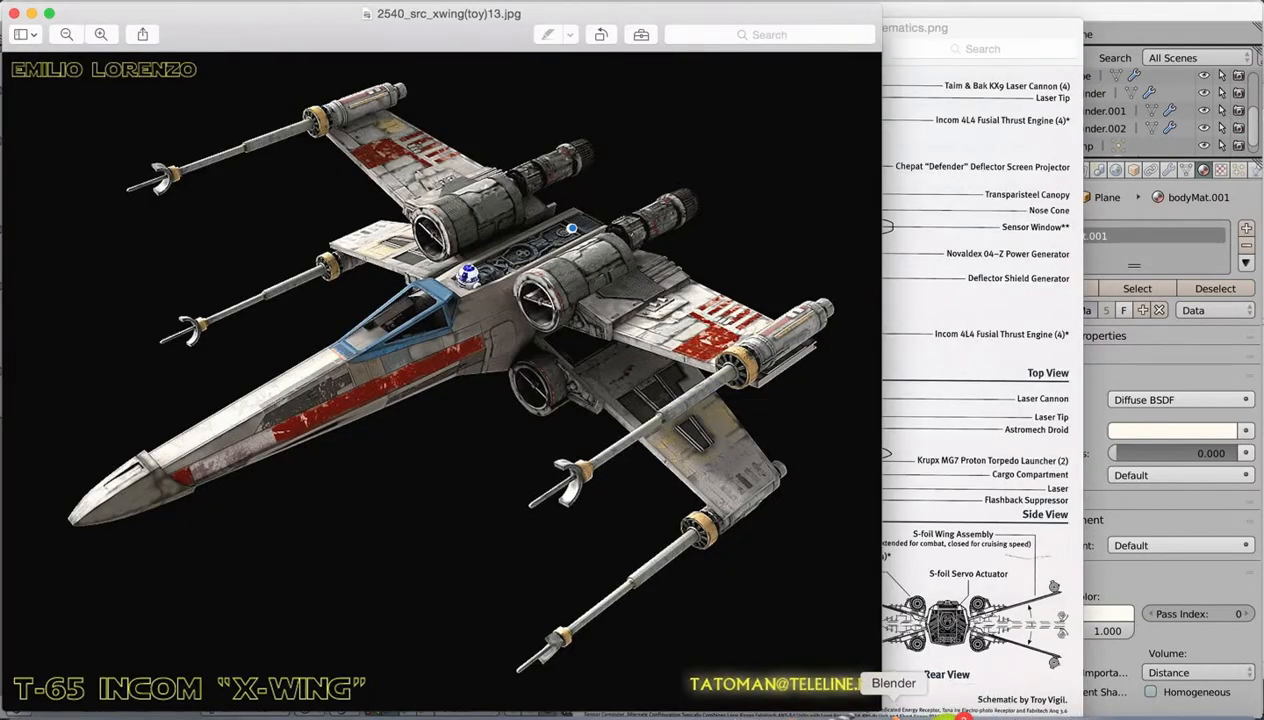
left_click(888, 708)
middle_click_drag(560, 253, 483, 516)
left_click(549, 708)
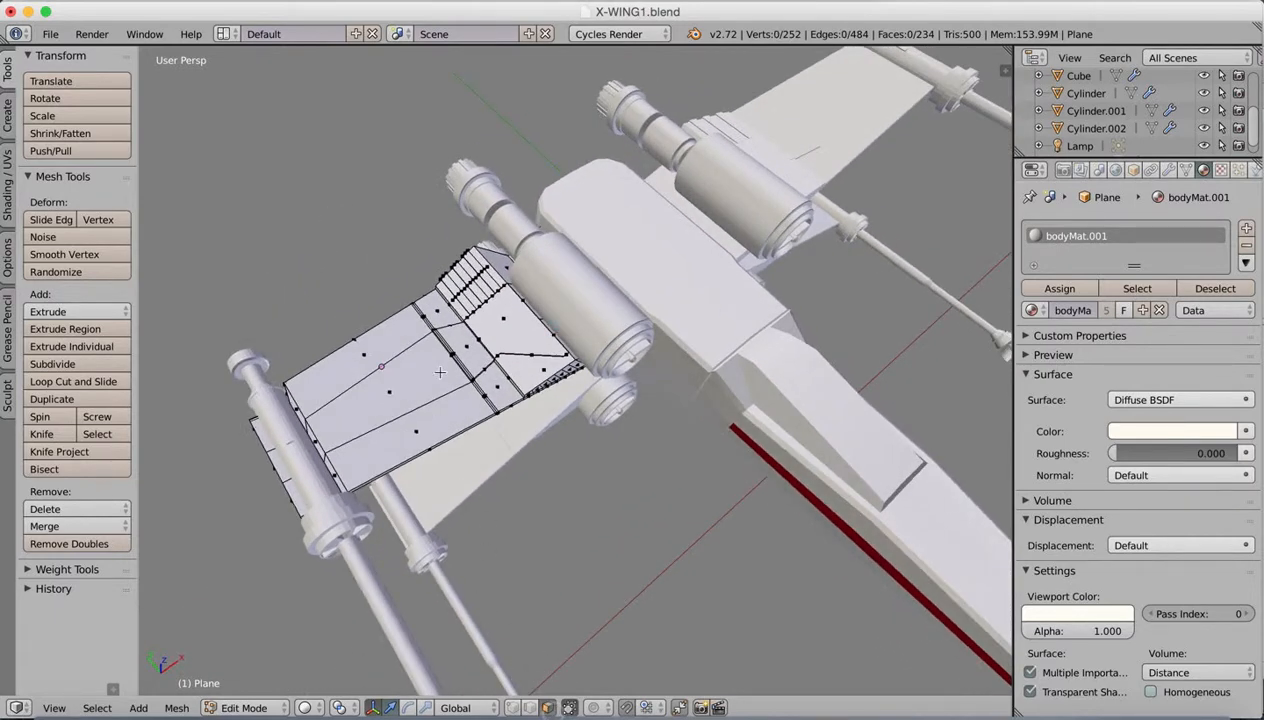
left_click(416, 433)
left_click(403, 388, "shift")
left_click(400, 345, "shift")
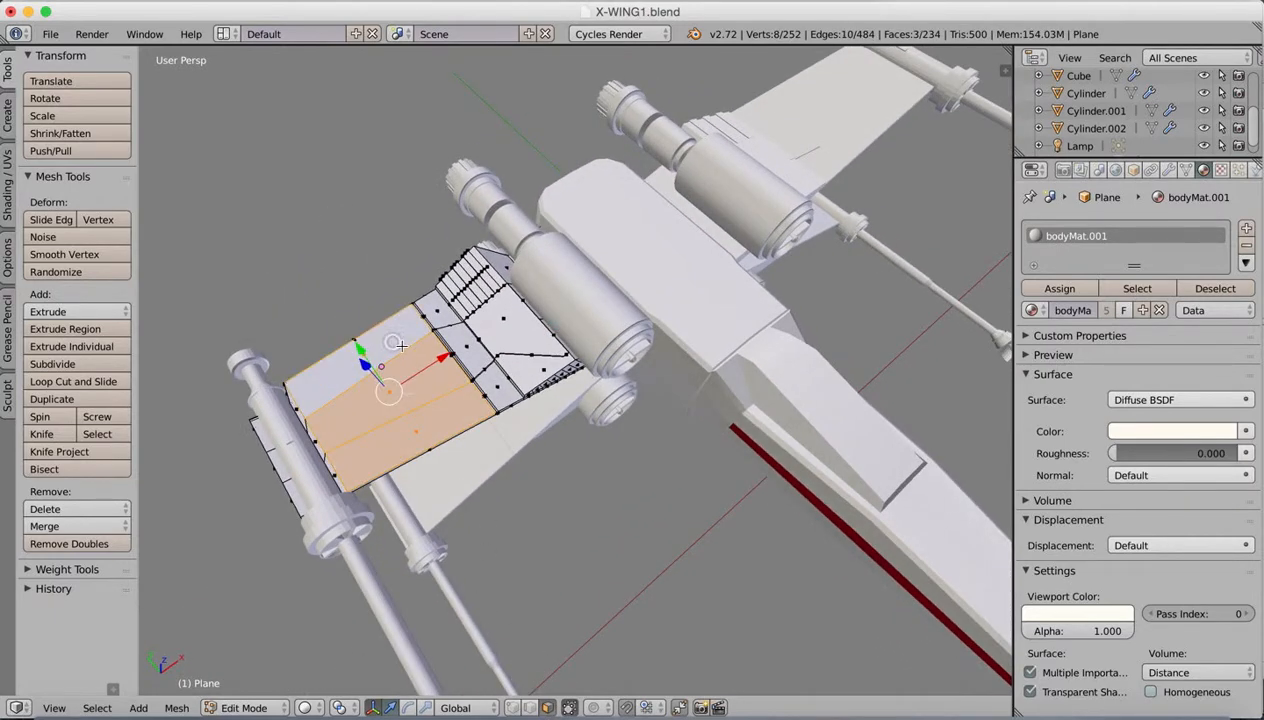
key("f")
Step: Merge the three narrow top faces between the outer wing panel and the laser cannon into one face
middle_click_drag(444, 384, 309, 443)
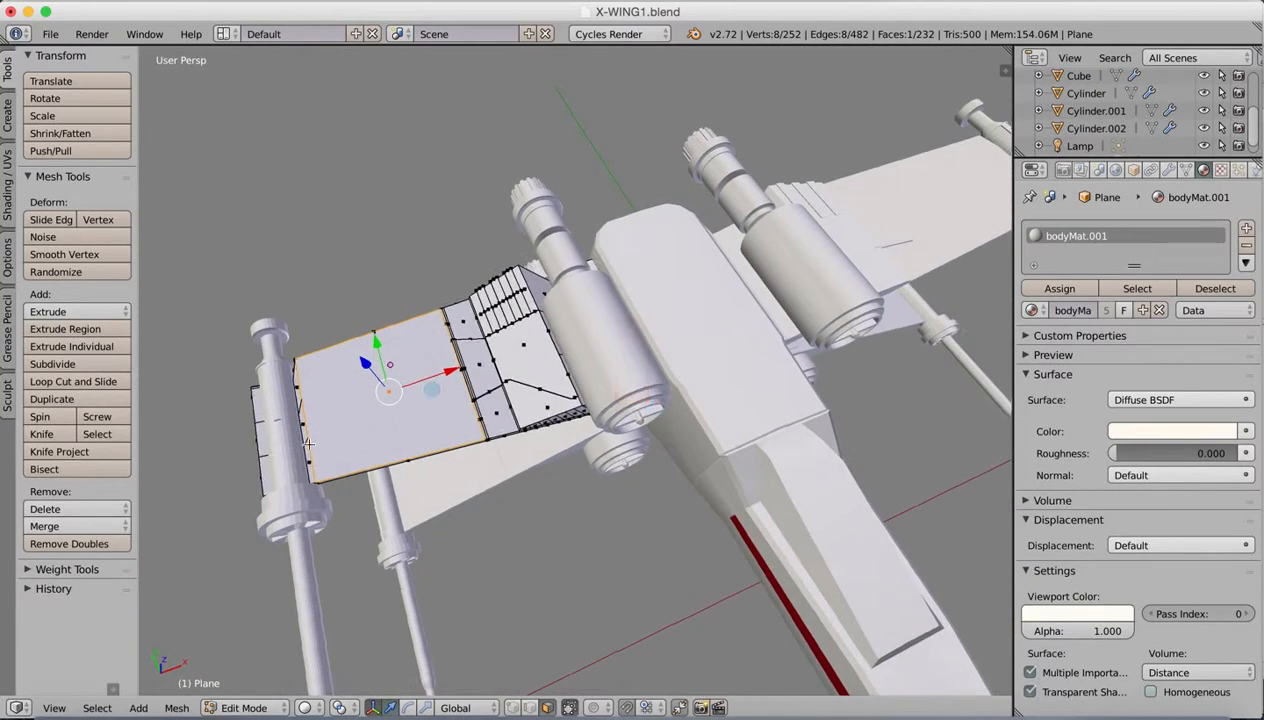
right_click(310, 459)
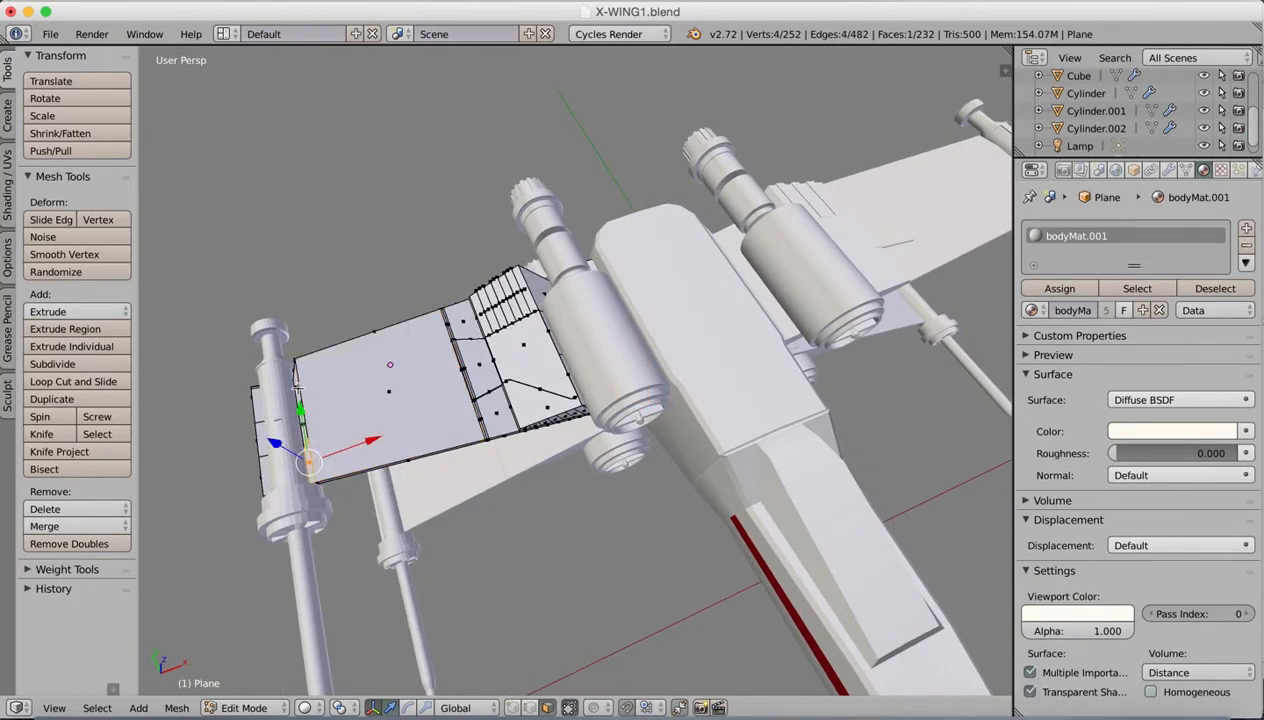
right_click(297, 390, "shift")
right_click(305, 438, "shift")
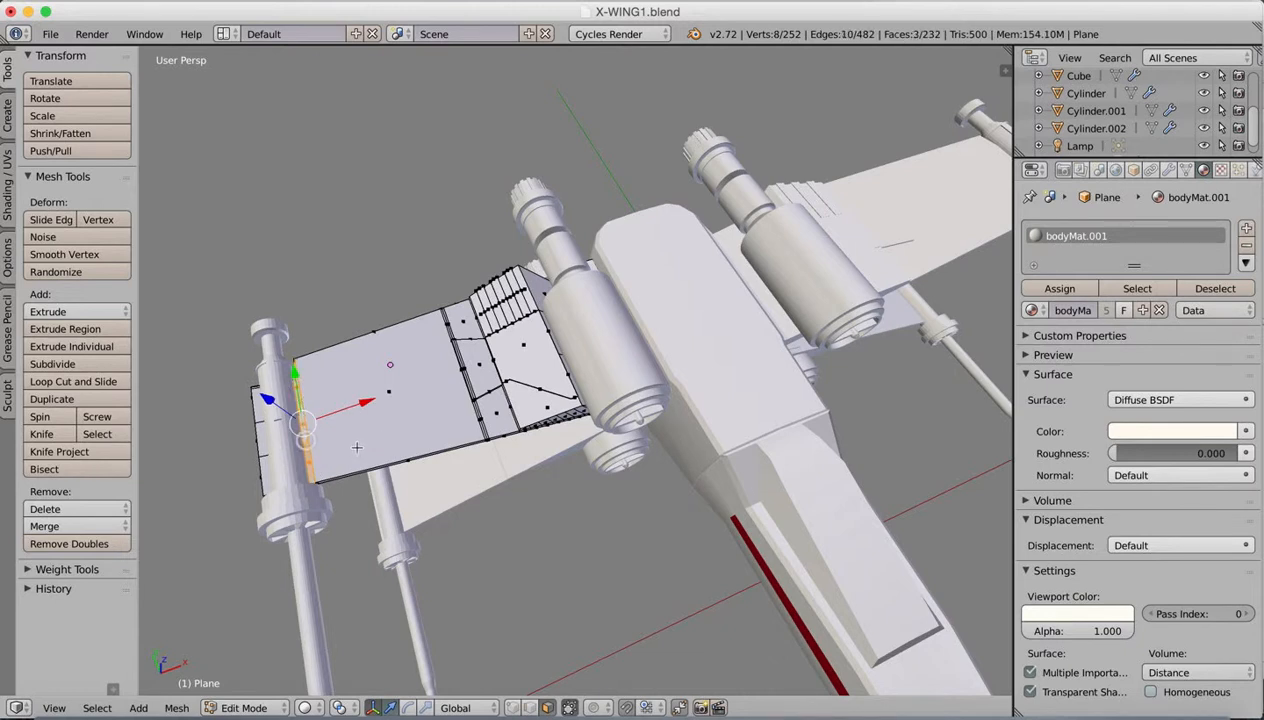
key("f")
Step: Merge the three wing-tip faces running beneath the laser cannon into one face
right_click(270, 474)
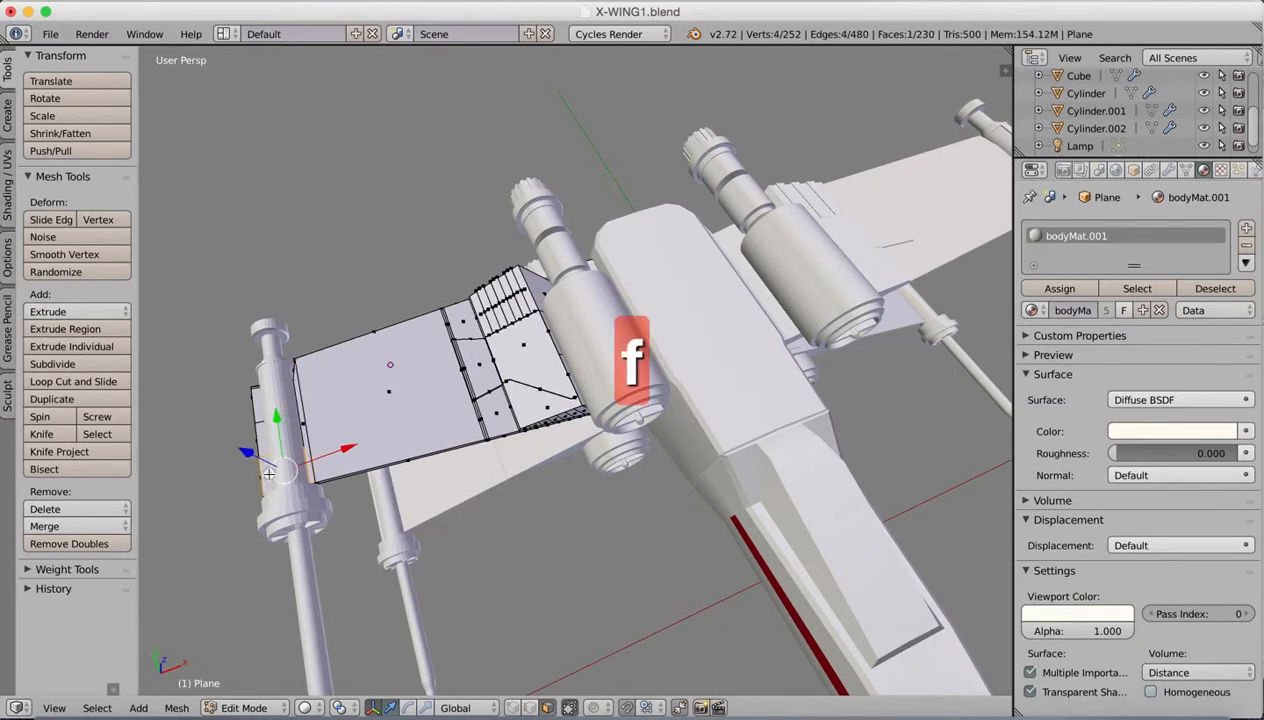
right_click(260, 408, "shift")
key("f")
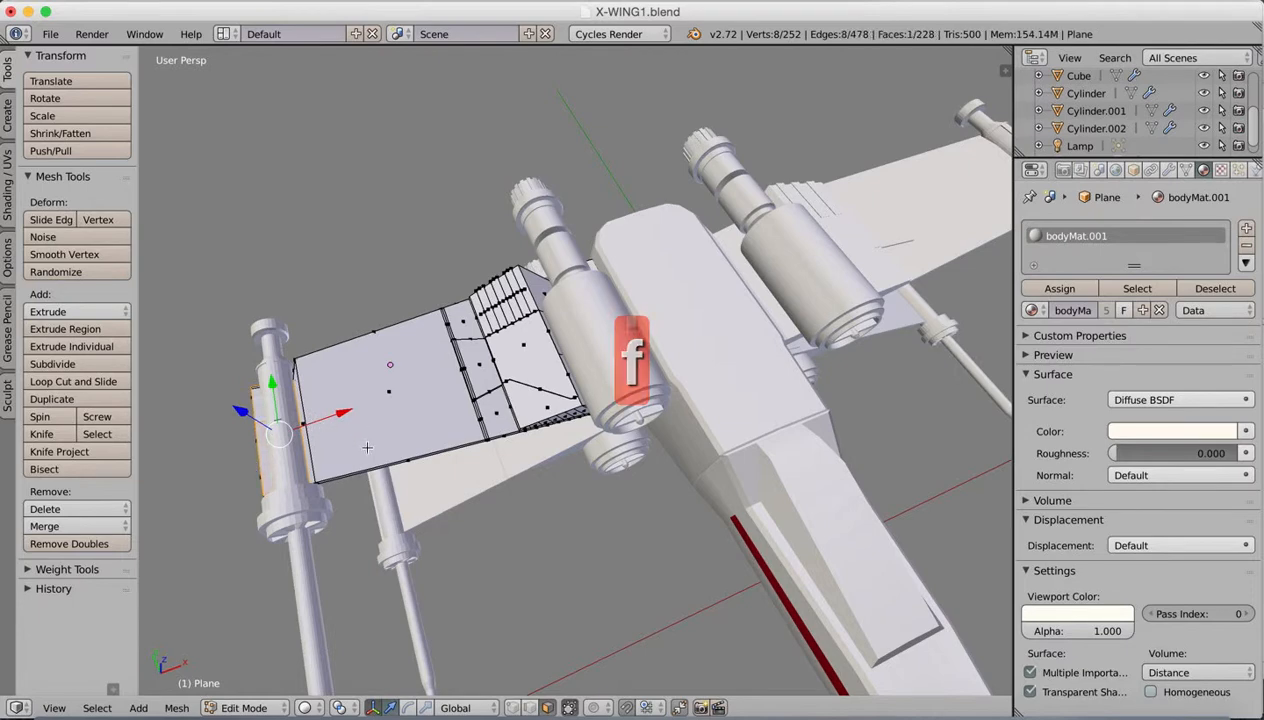
Step: Hide the transform manipulator and merge the three faces on the wing tip's end into one face
middle_click_drag(312, 424, 380, 392)
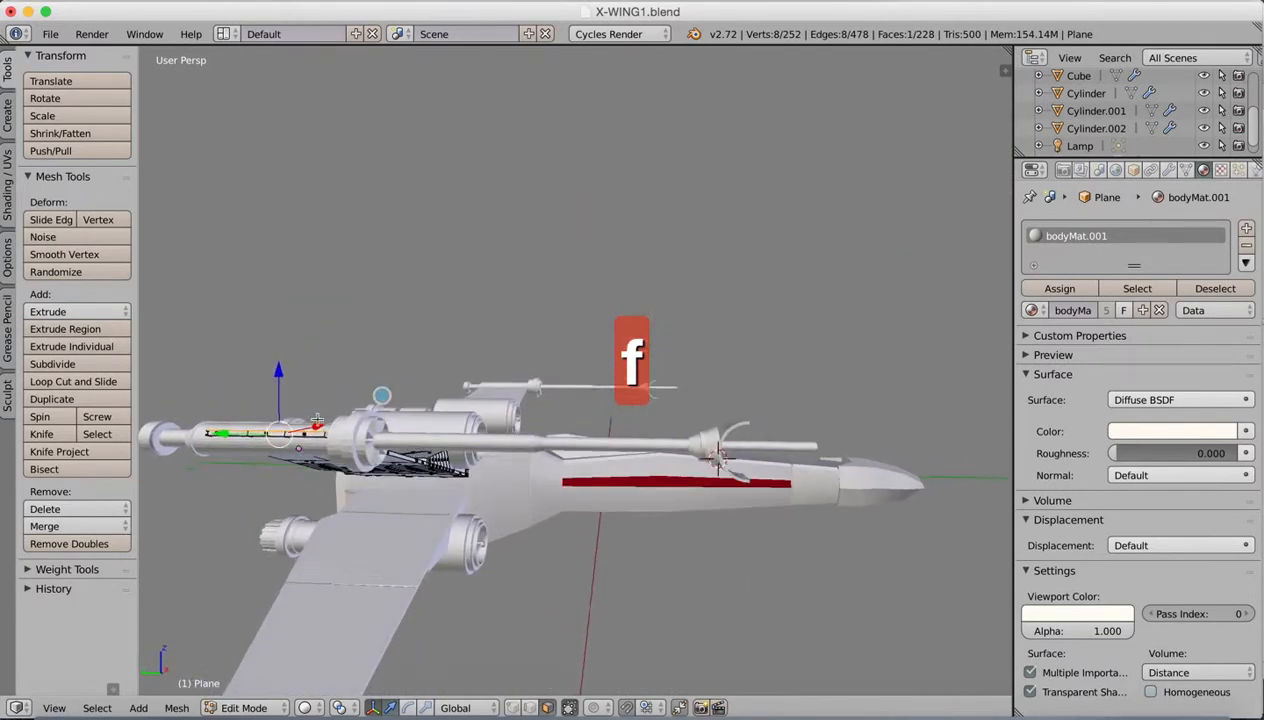
left_click(373, 706)
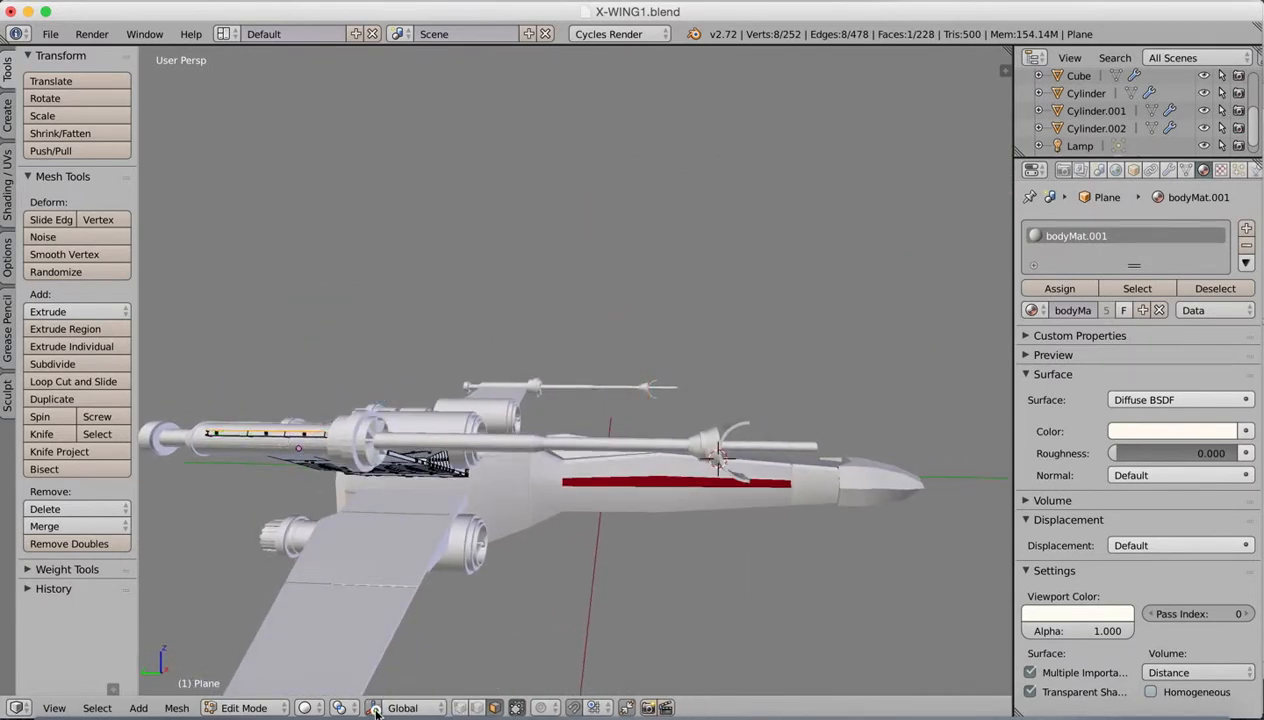
right_click(300, 434)
right_click(261, 434, "shift")
right_click(238, 430, "shift")
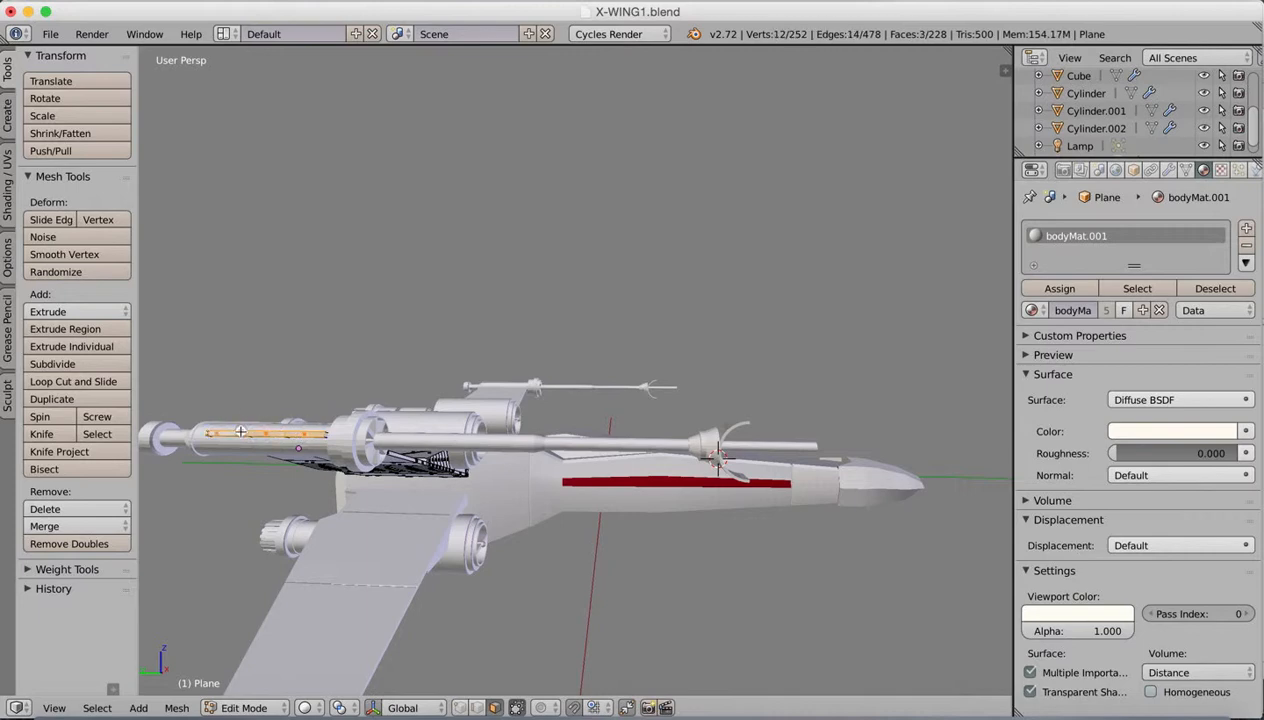
key("f")
Step: On the wing's underside, merge the three narrow faces beside the laser cannon into one and the three large outer panel faces into another
middle_click_drag(474, 508, 469, 399)
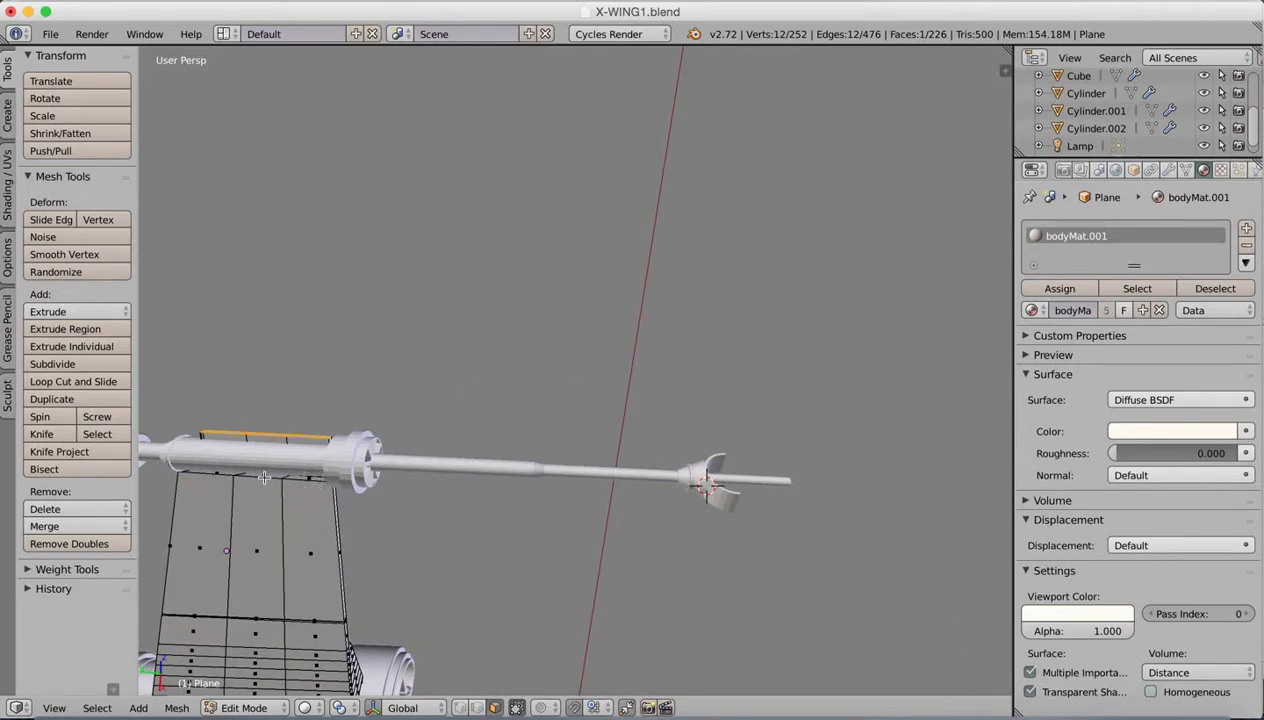
right_click(310, 479)
right_click(268, 470, "shift")
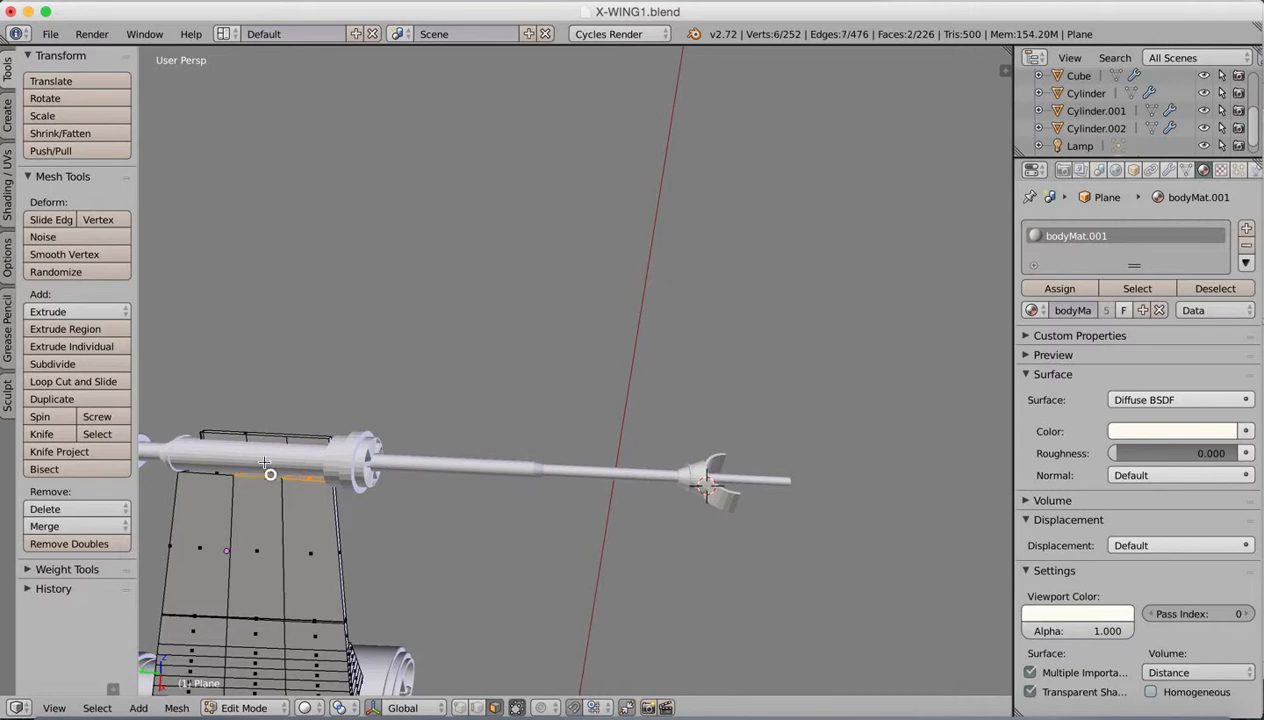
right_click(220, 467, "shift")
key("f")
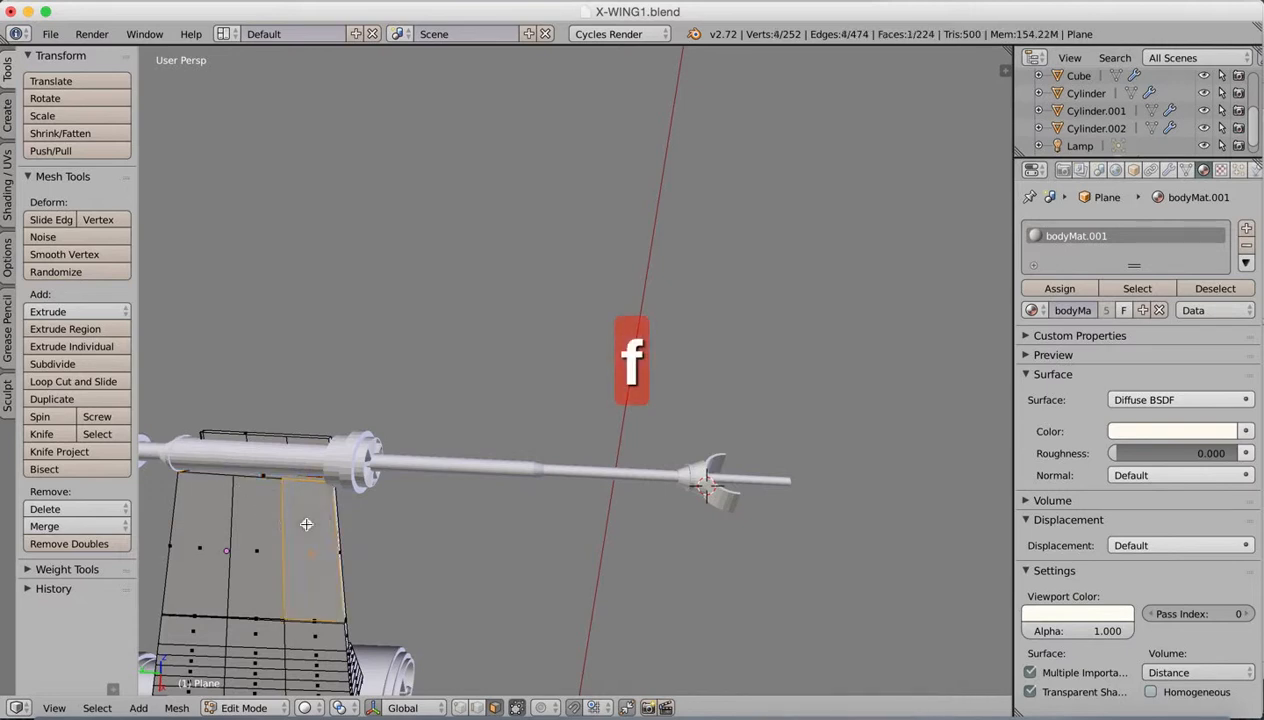
key("f")
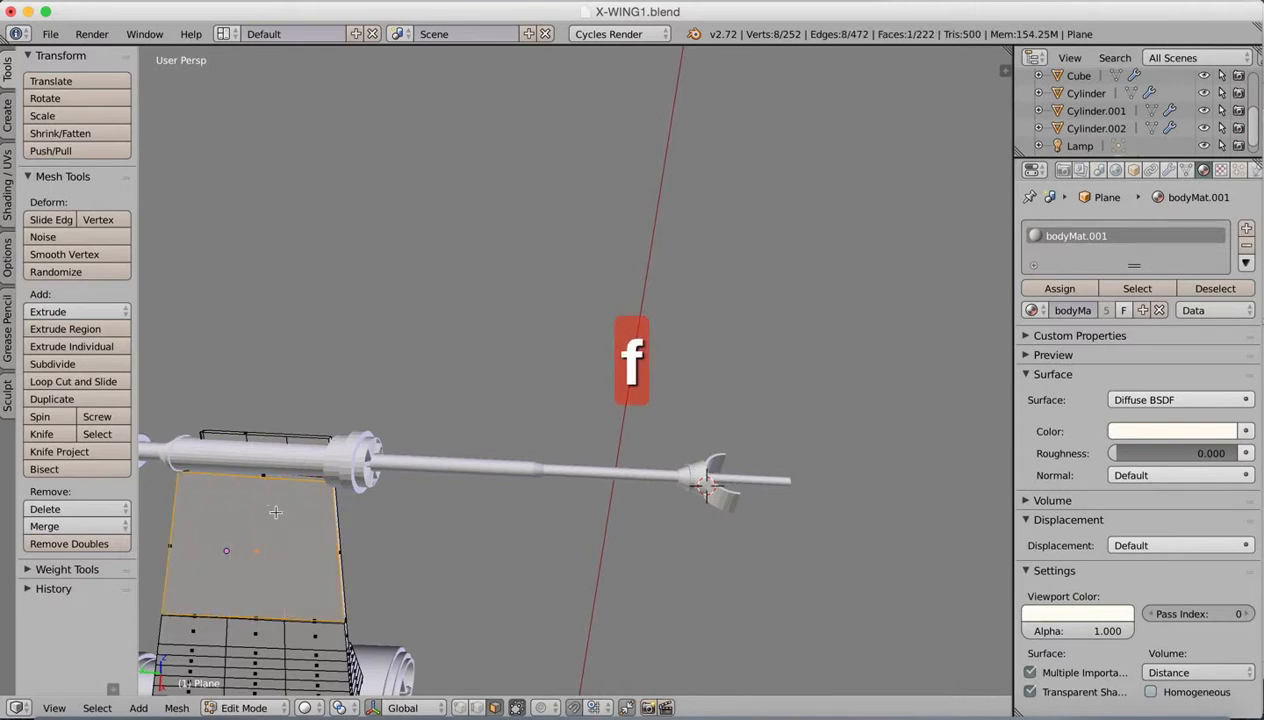
middle_click_drag(300, 478, 325, 386)
left_click(74, 380)
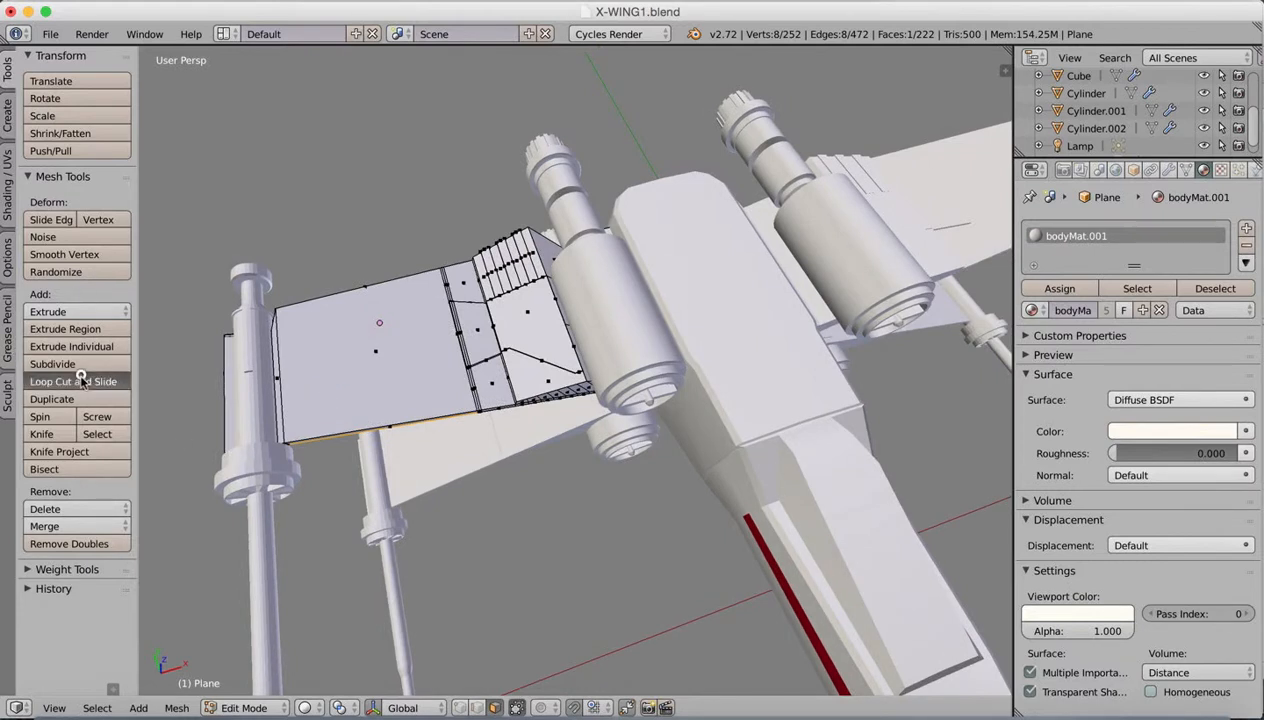
left_click(328, 368)
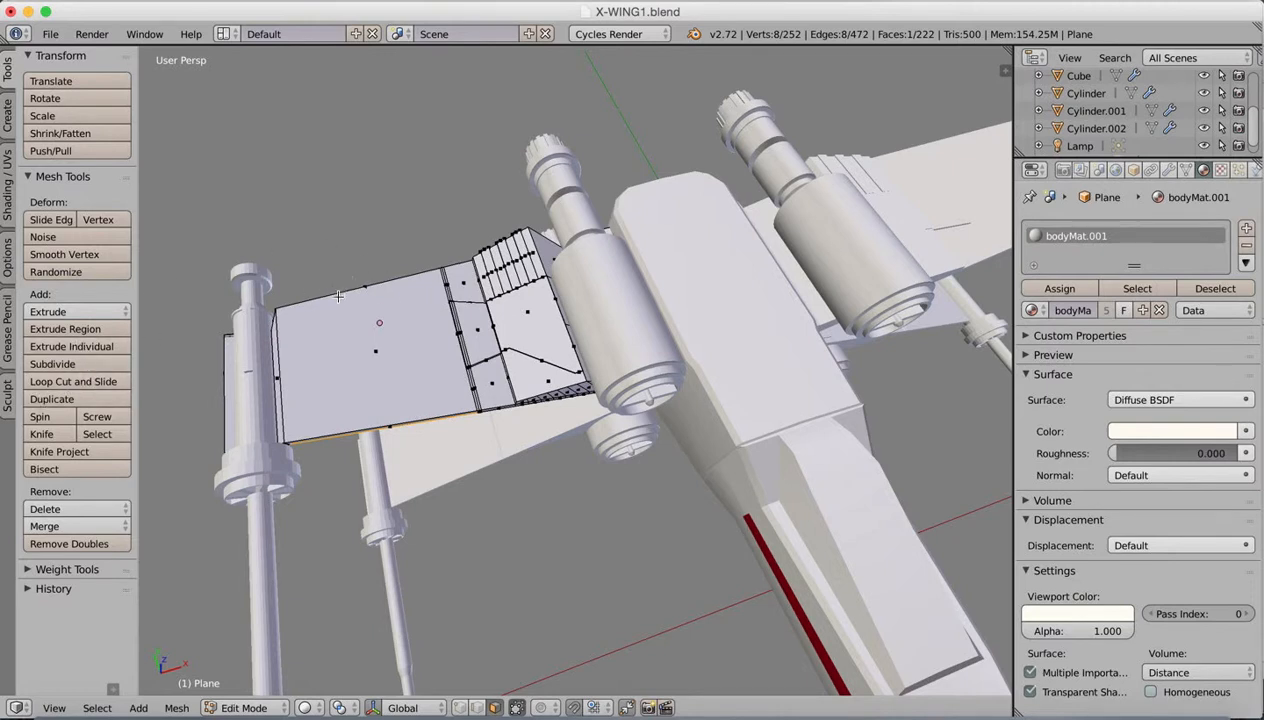
Step: Try to split the large outer wing panel by subdividing its two opposite long edges, and show the transform manipulator
left_click(476, 708)
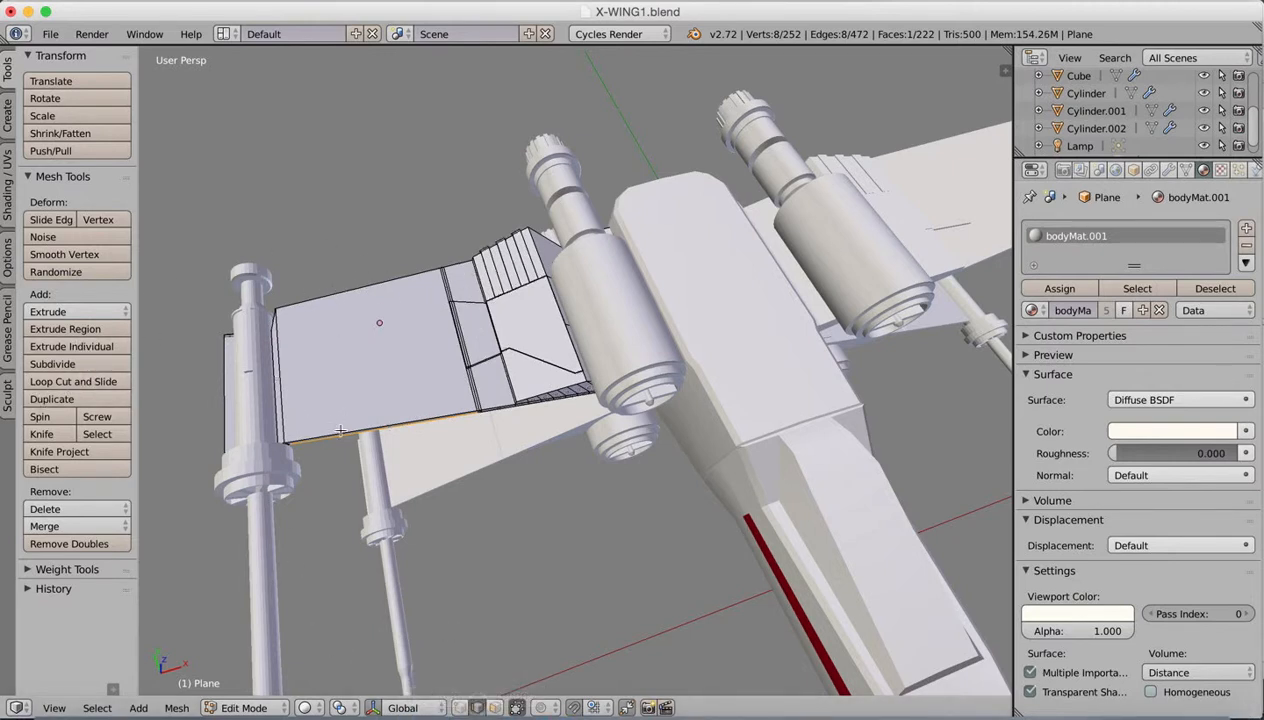
right_click(341, 432)
right_click(341, 292, "shift")
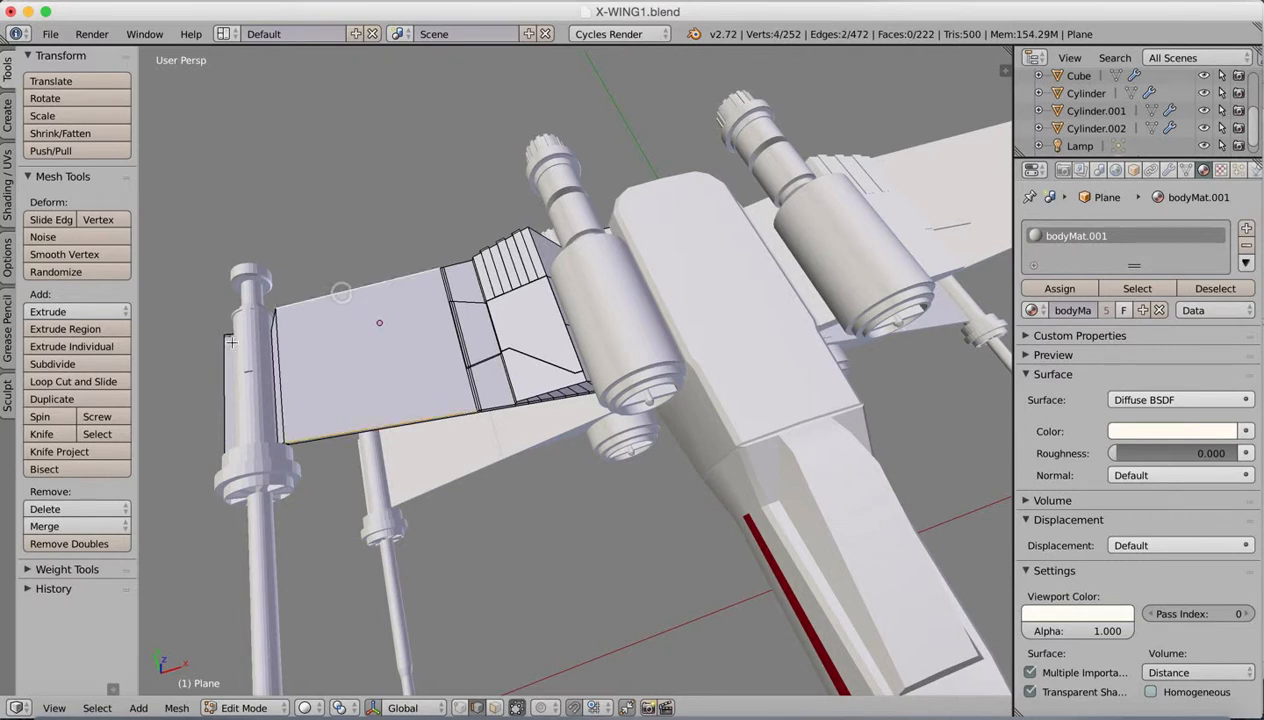
left_click(56, 364)
left_click(372, 707)
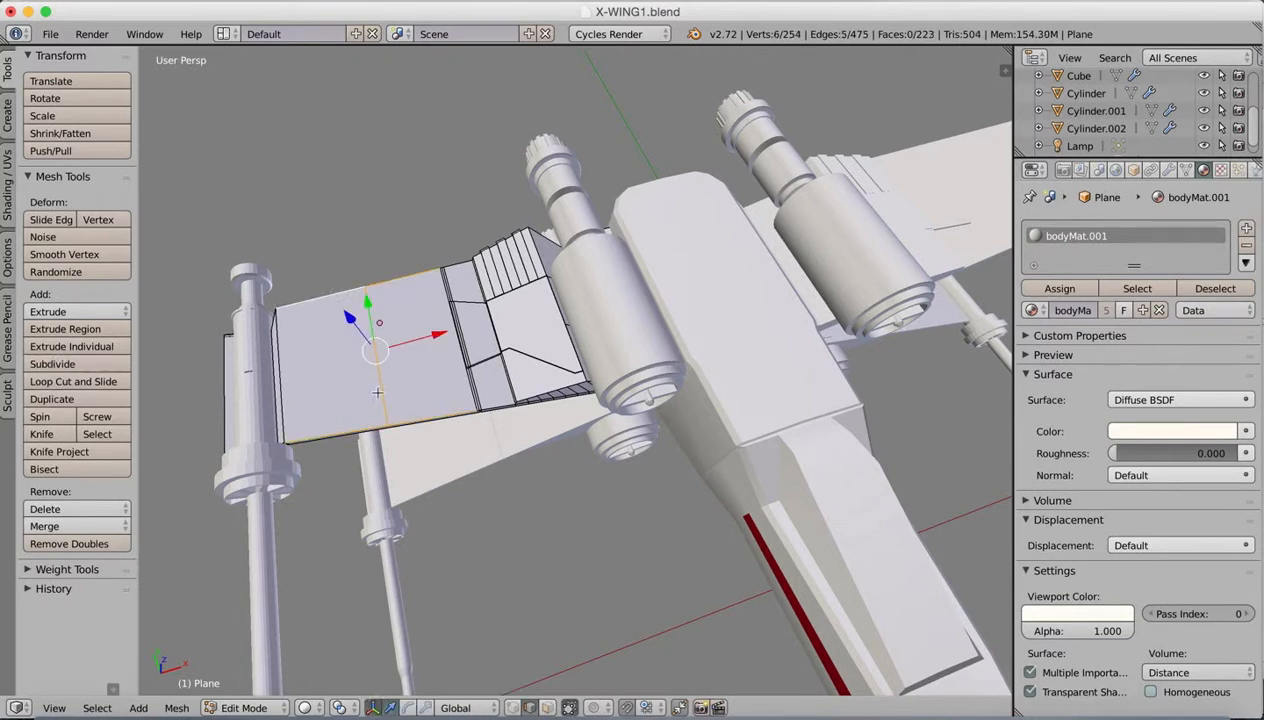
Step: Try to move the panel's new dividing edge along its local X axis toward the laser cannon, and undo the move and the subdivision
right_click(383, 393)
left_click_drag(440, 334, 421, 320)
key("super+z")
middle_click_drag(427, 333, 406, 304)
key("g")
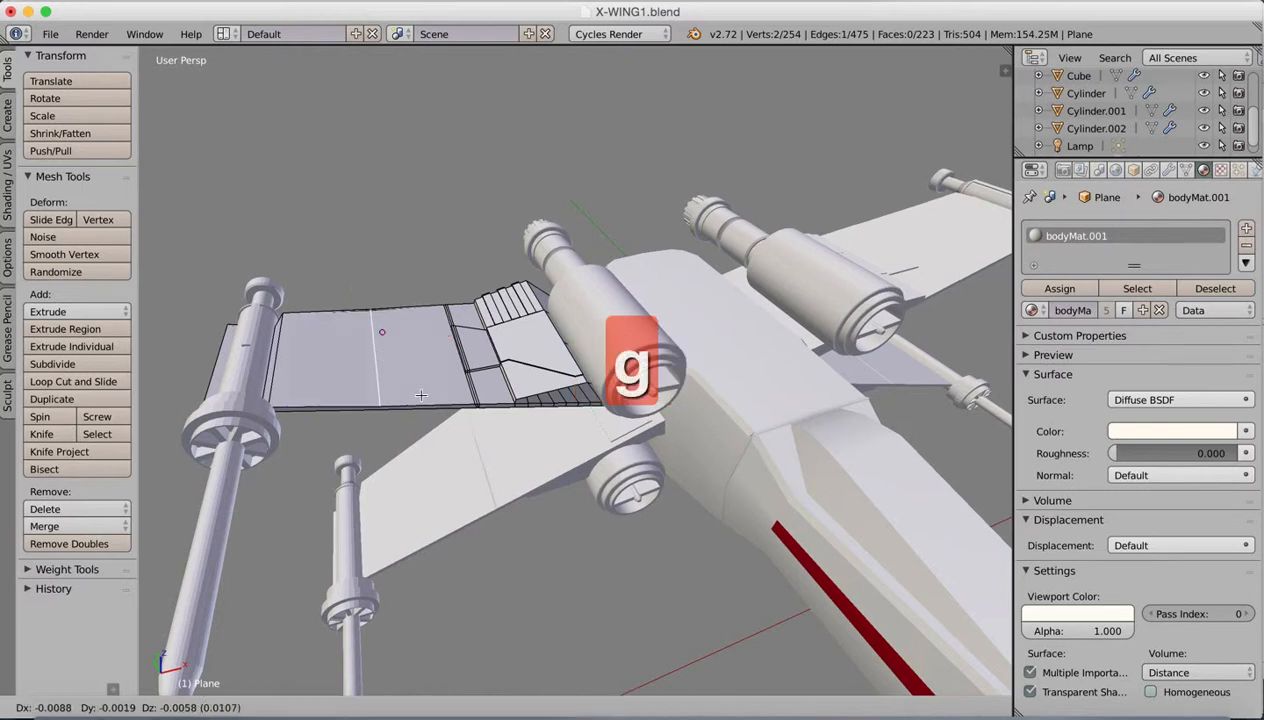
key("x")
key("x")
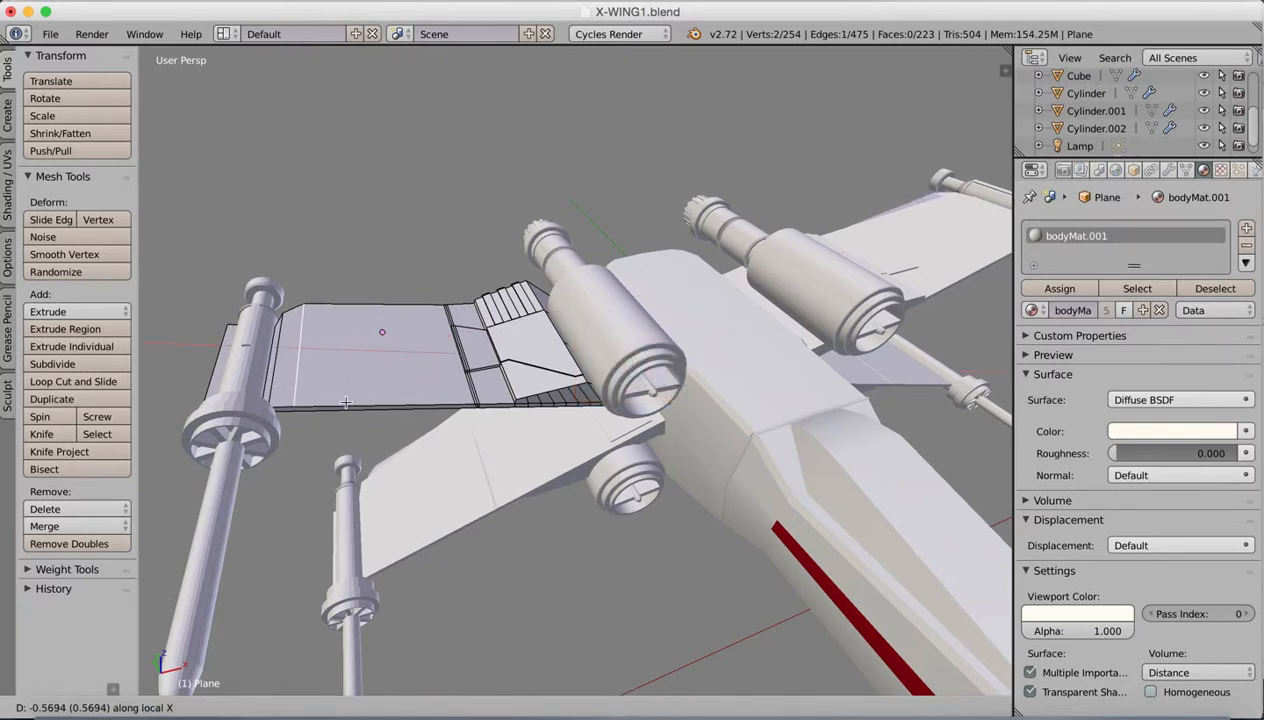
left_click(353, 394)
middle_click_drag(353, 394, 326, 367)
key("super+z")
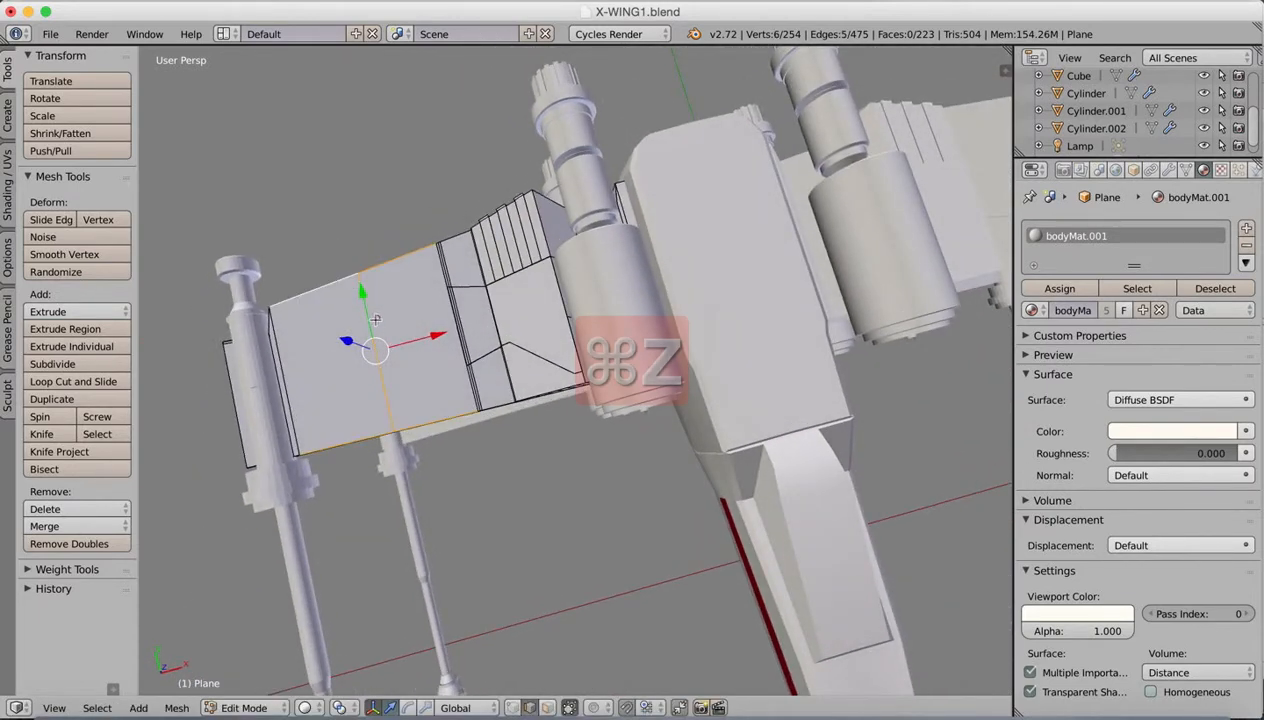
Step: Knife a straight cut across the outer wing panel close to the laser cannon, from one long edge to the opposite one
left_click(64, 440)
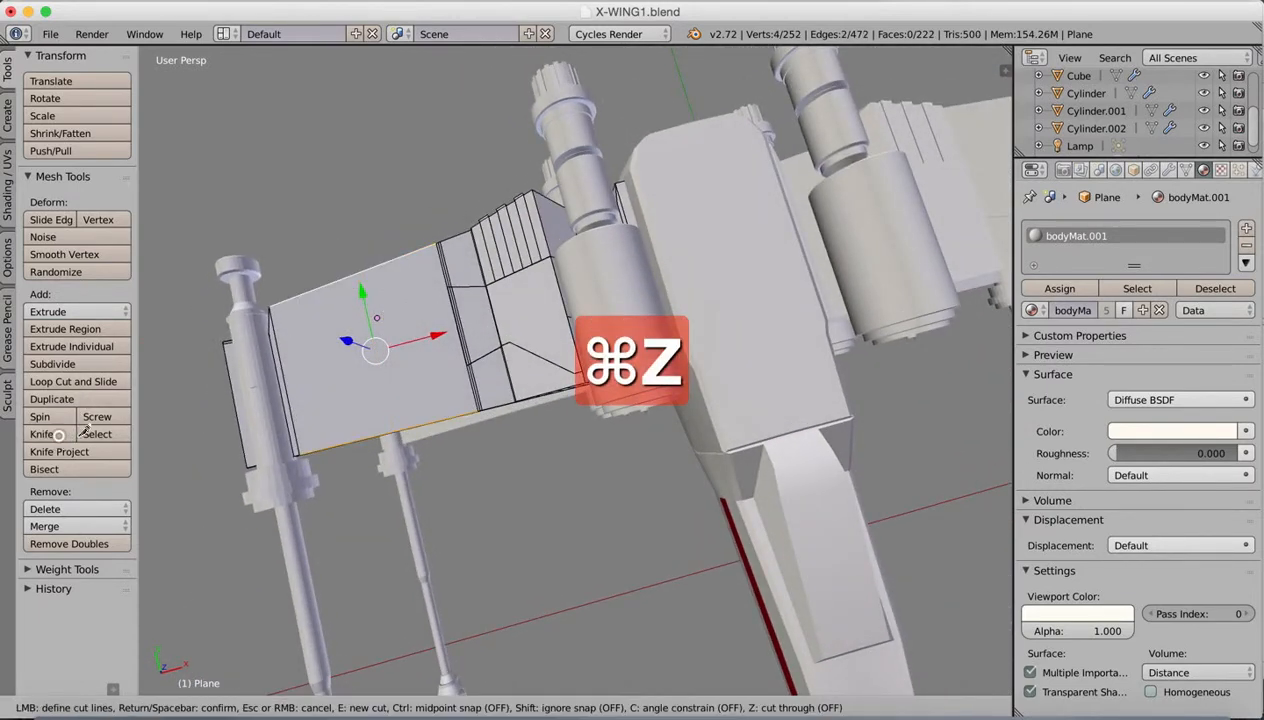
left_click(320, 446)
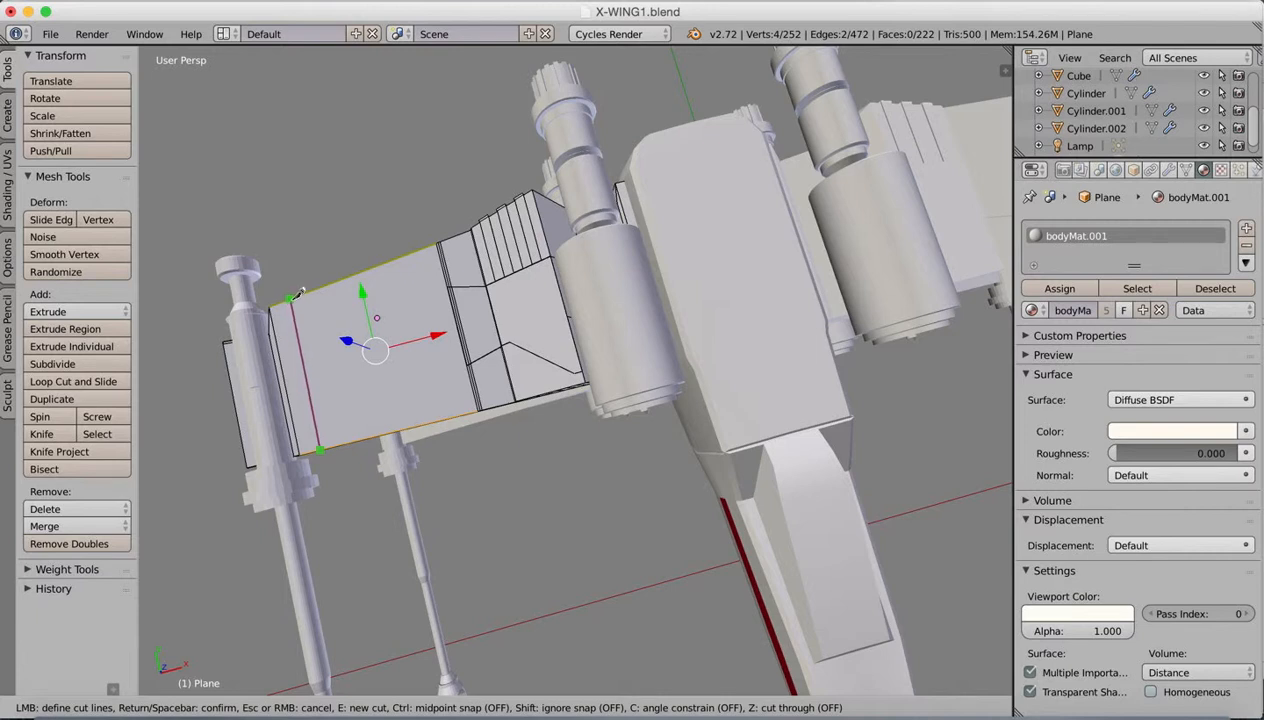
left_click(290, 298)
key("Return")
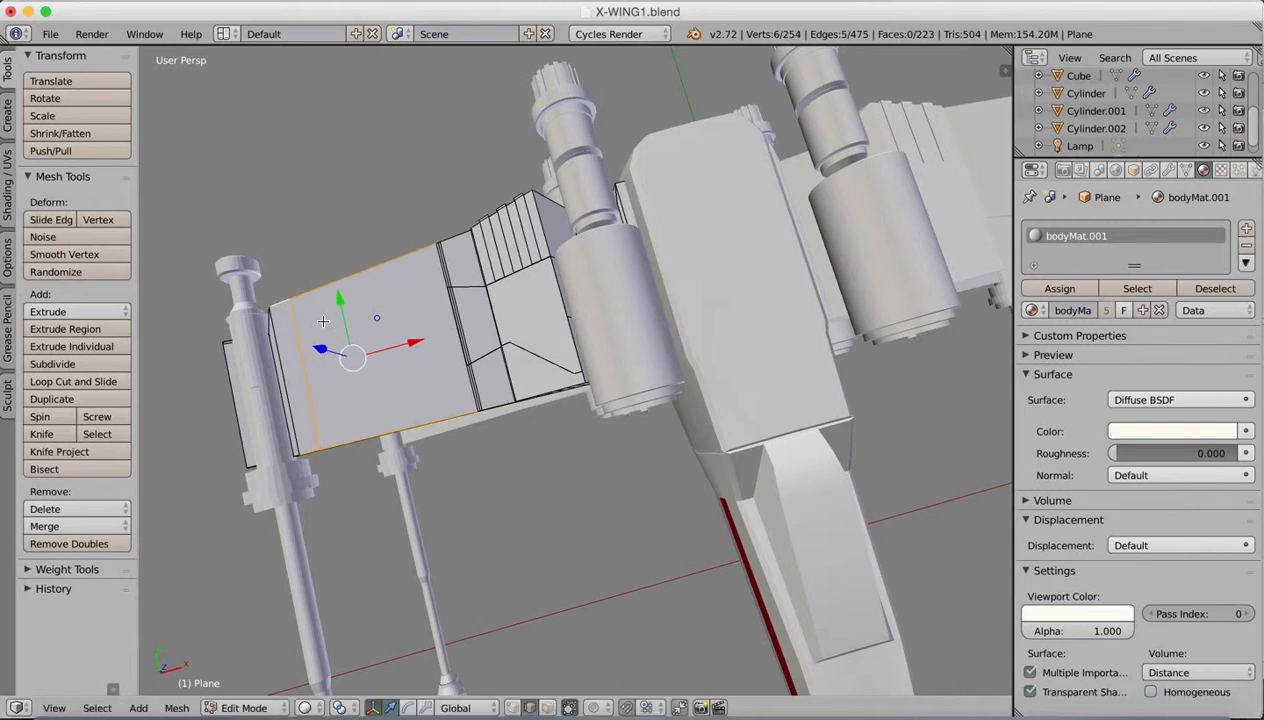
Step: Knife a second cut across the middle of the outer wing panel, roughly parallel to the one beside the laser cannon
left_click(42, 433)
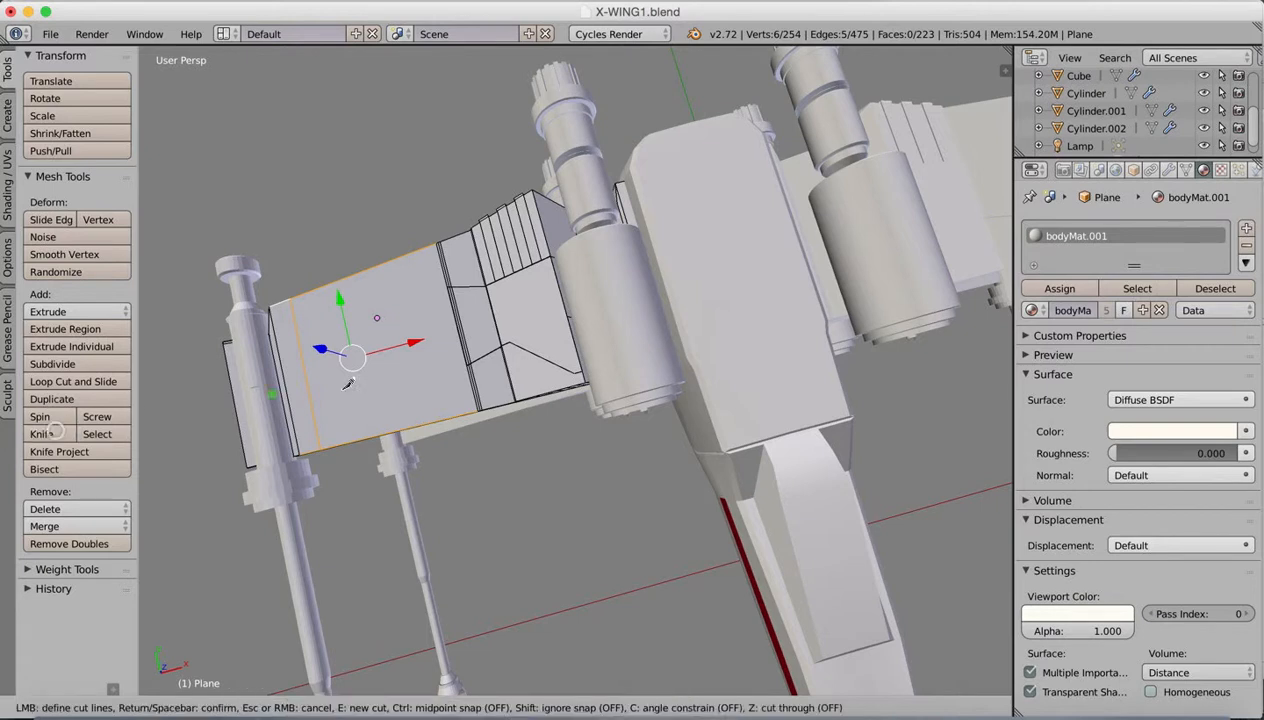
left_click(401, 429)
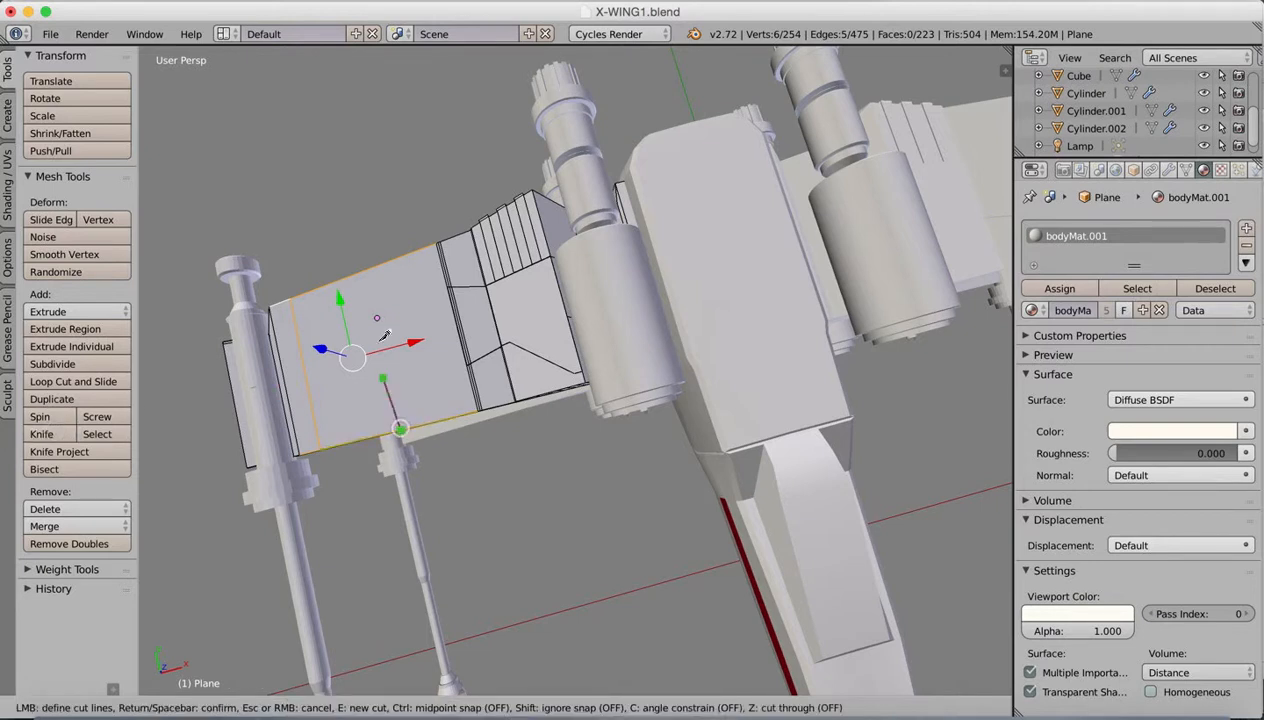
left_click(367, 267)
key("Return")
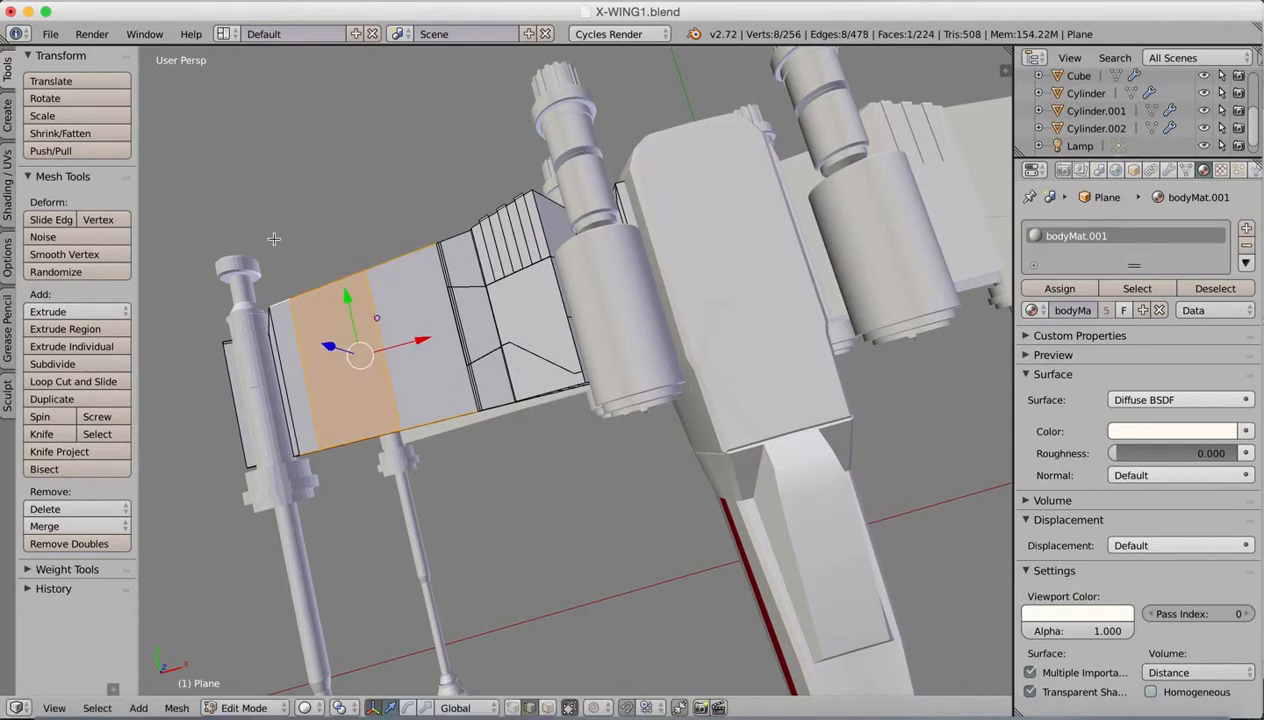
Step: Knife a crosswise cut through the middle of the strip between the two panel cuts, dividing it into two faces
left_click(41, 434)
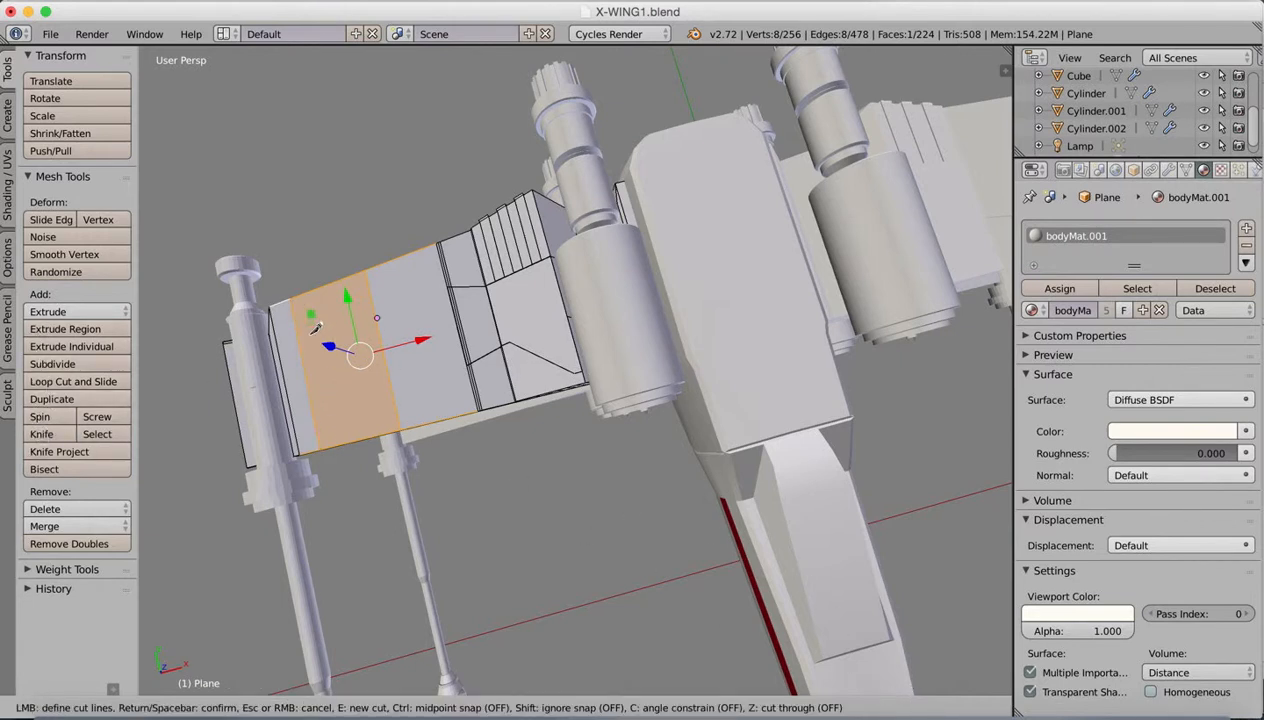
left_click(305, 360)
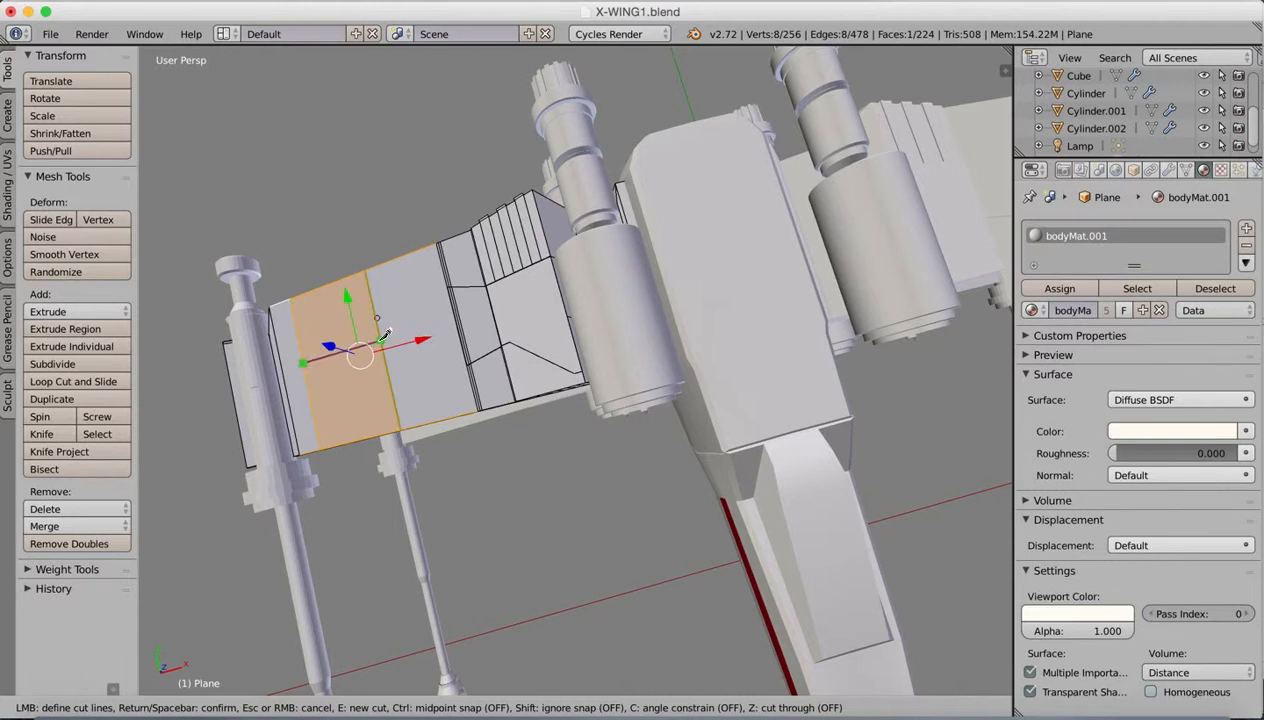
left_click(382, 340)
key("Return")
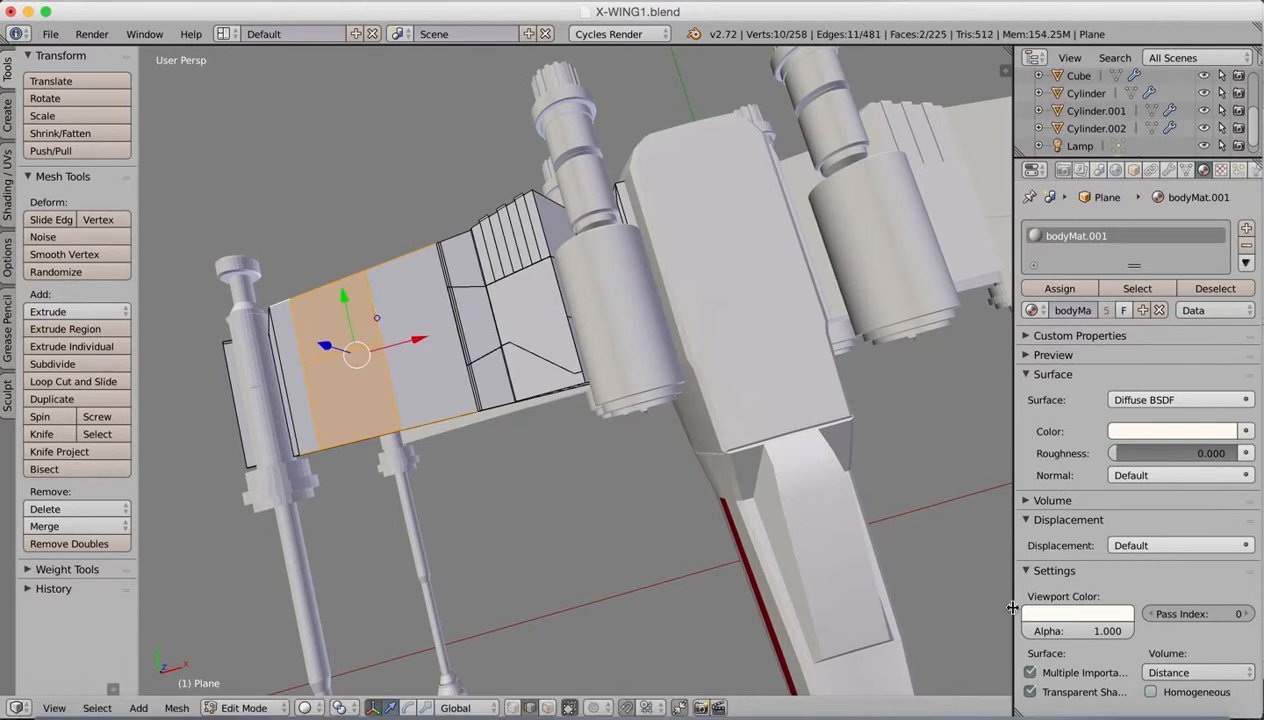
Step: Check the X-wing reference image and knife a stepped cut in the strip's front half, from its inner edge to the wing's front edge
left_click(966, 703)
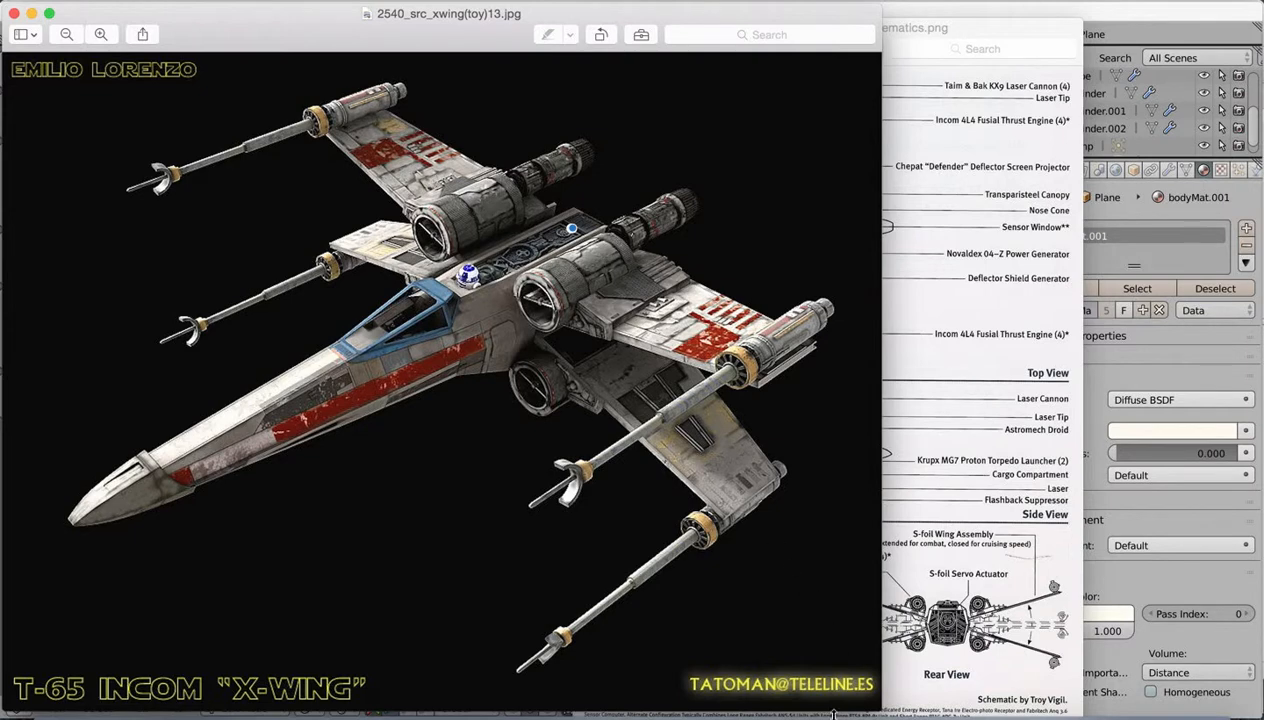
left_click(879, 705)
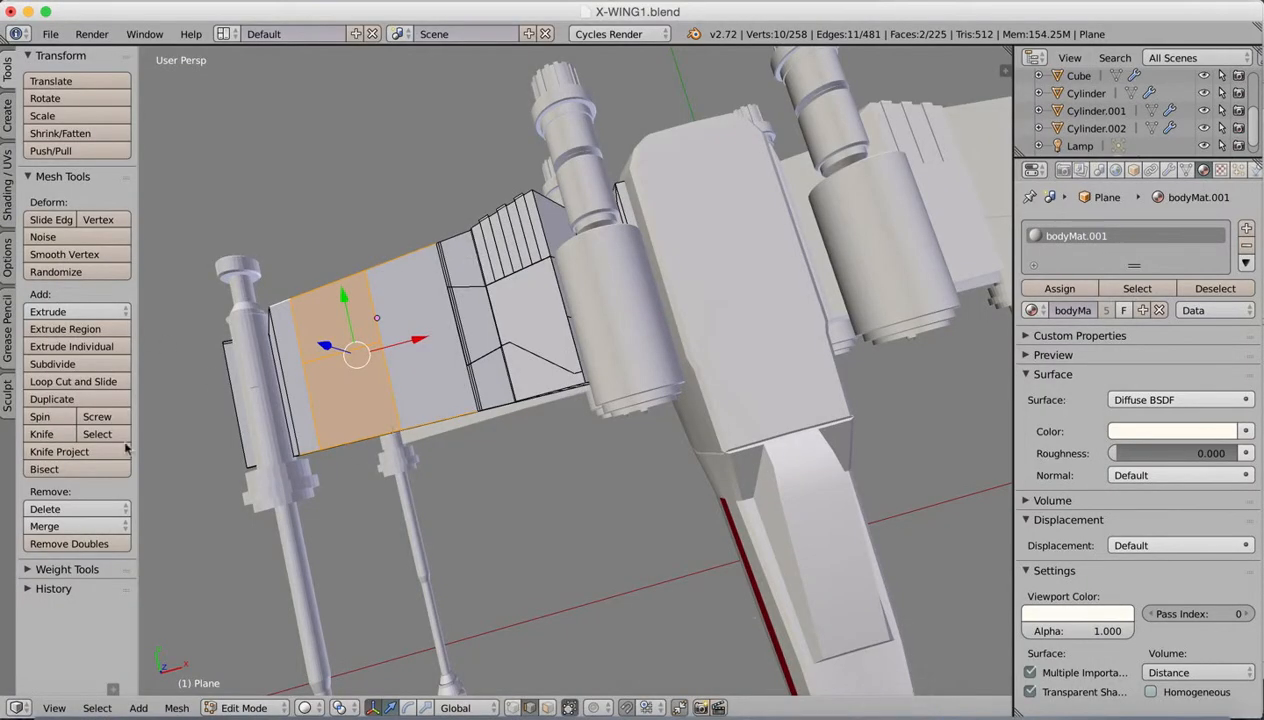
left_click(42, 434)
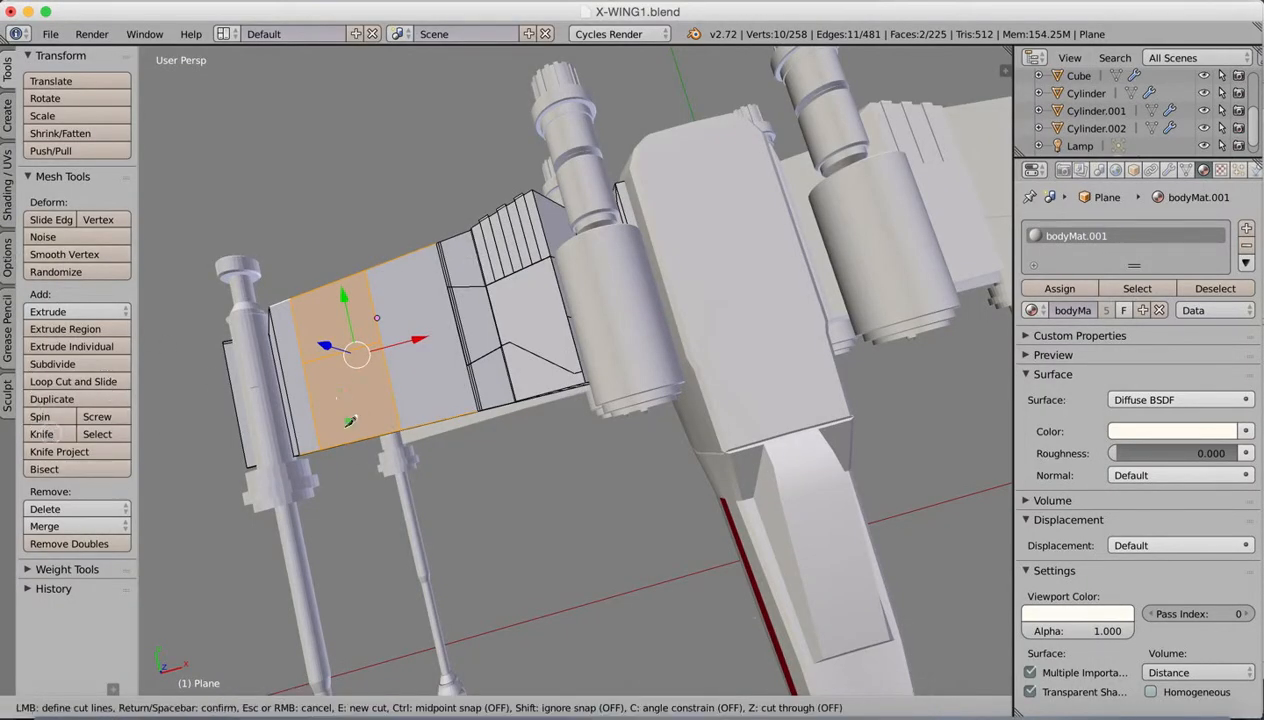
left_click(386, 352)
left_click(358, 361)
left_click(376, 432)
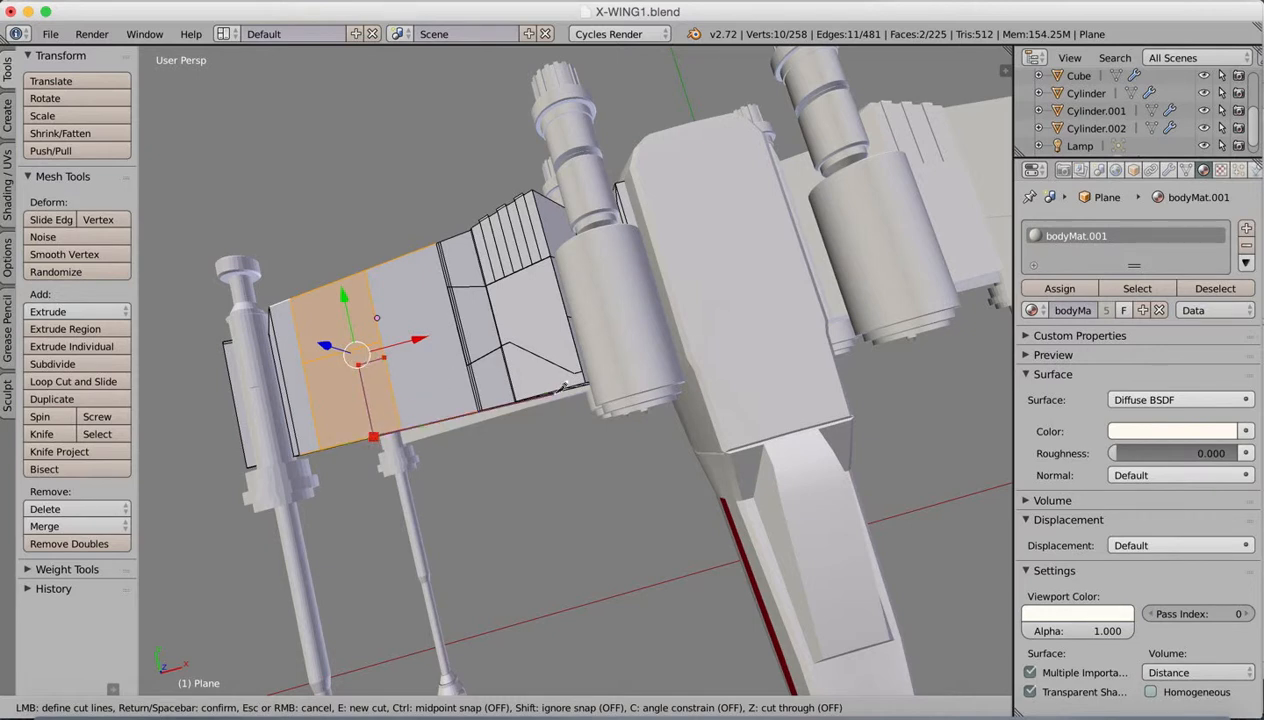
key("Return")
Step: Select the L-shaped wing face, add a second material slot with redStripe.001, and assign it to that face
left_click(547, 706)
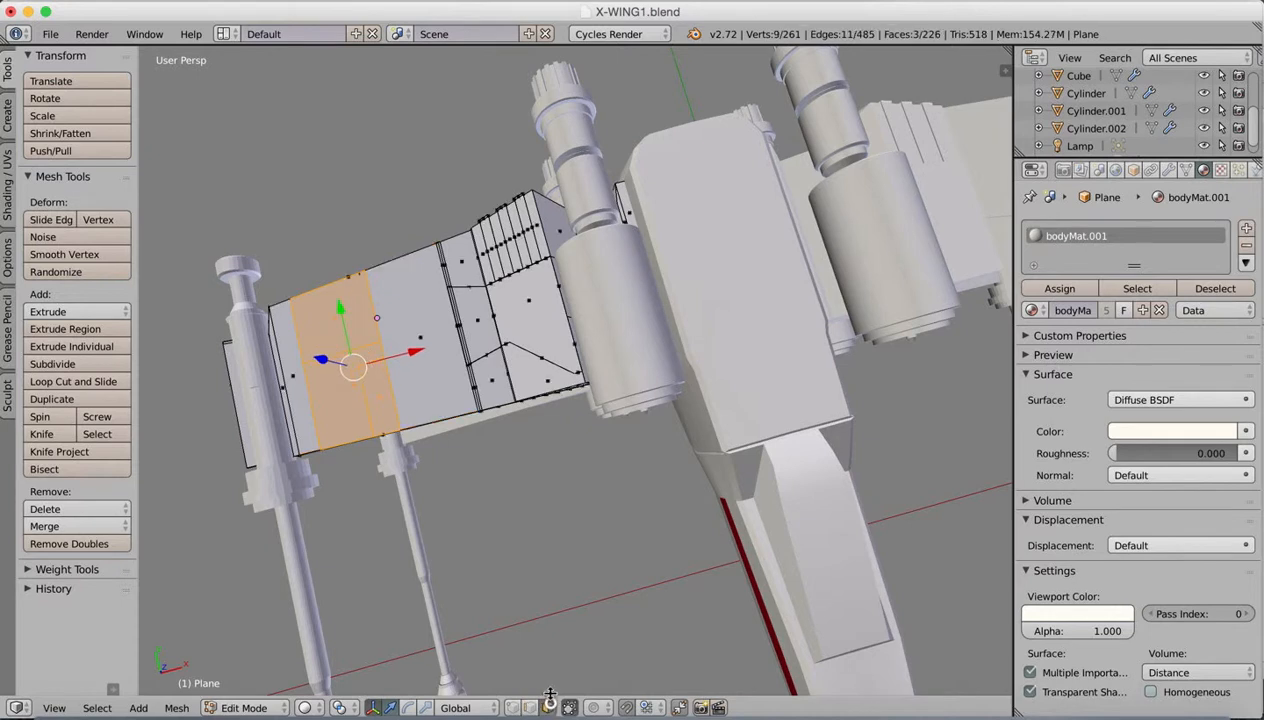
right_click(345, 395)
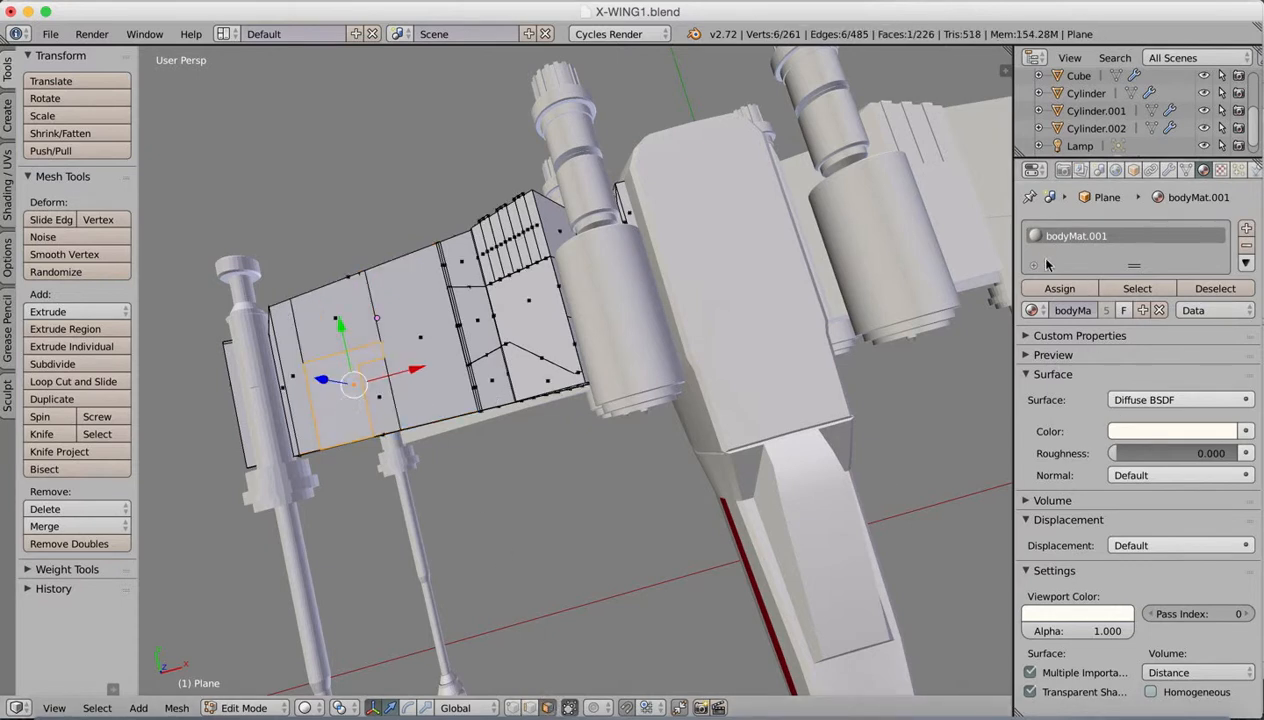
left_click(1032, 310)
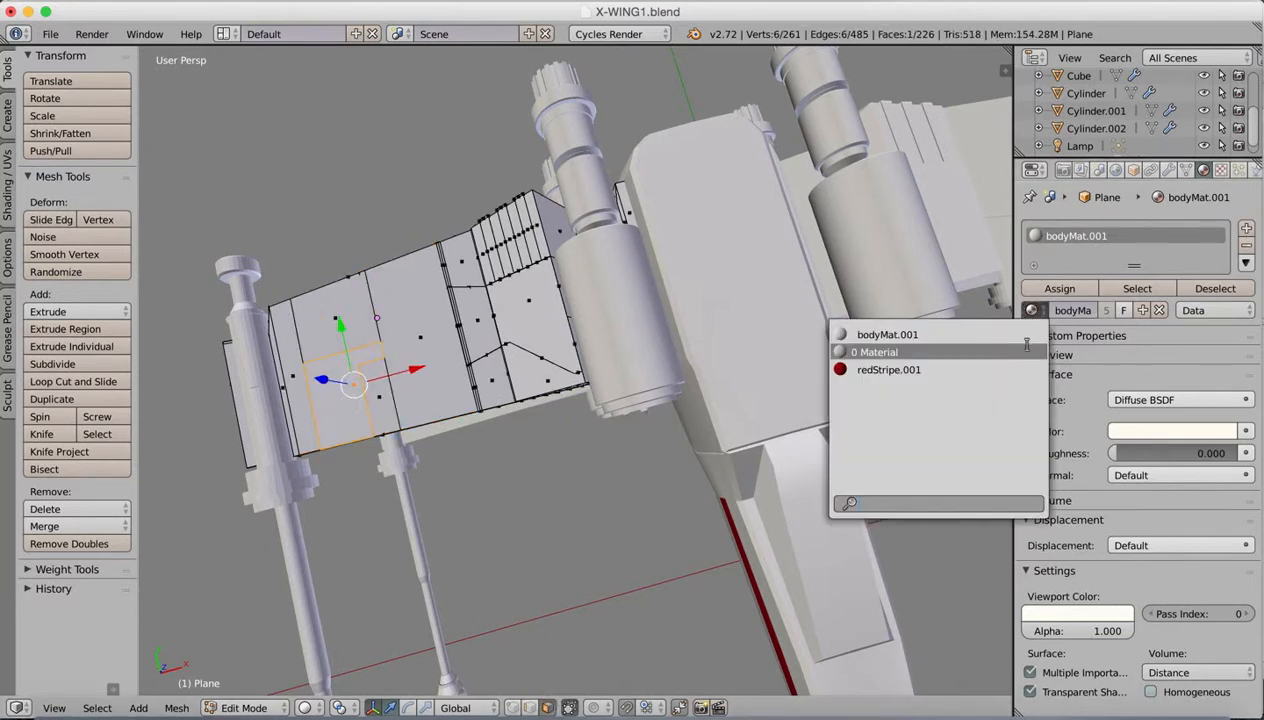
left_click(1246, 228)
left_click(1032, 310)
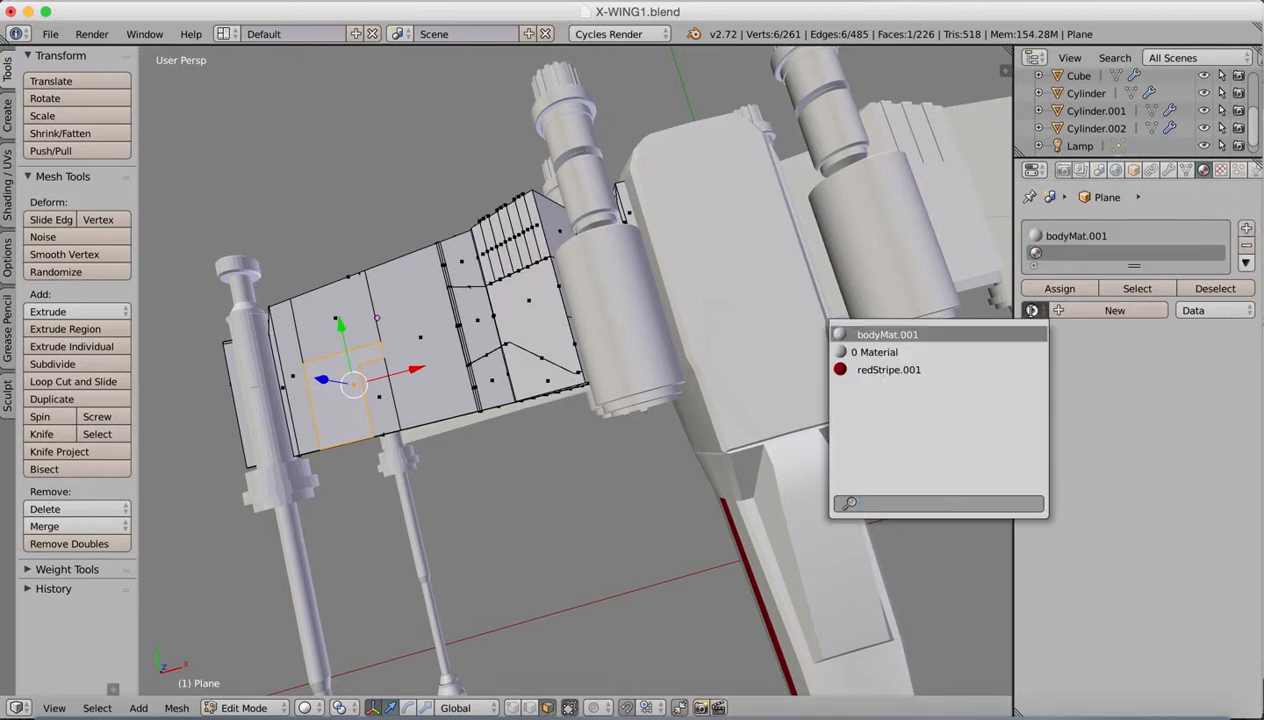
left_click(895, 369)
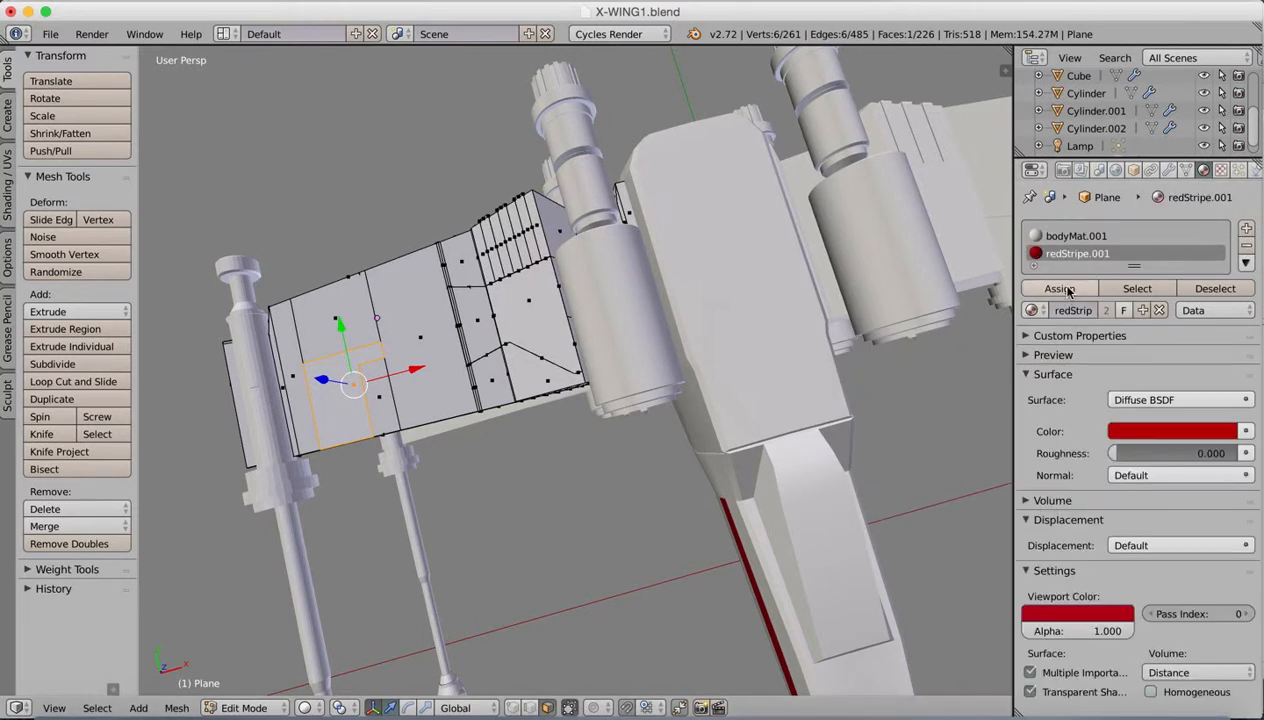
left_click(1059, 288)
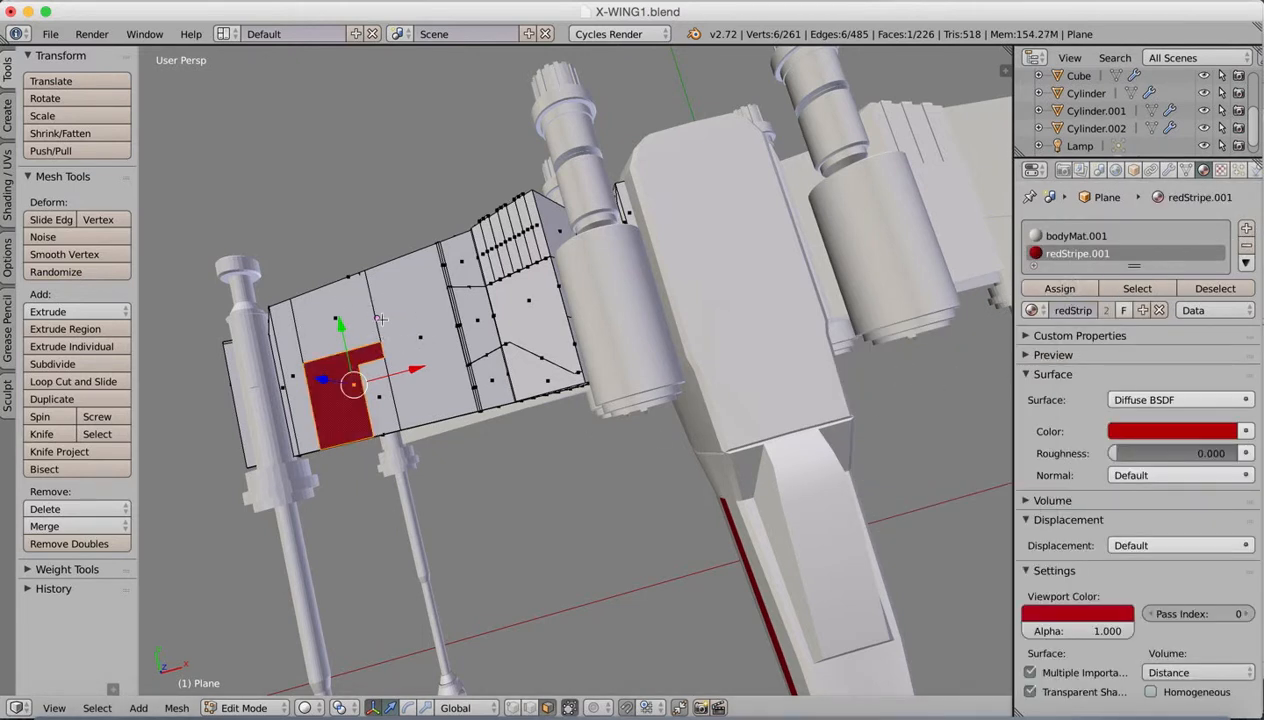
Step: Knife a cut across the strip just behind the red L-shaped face, running parallel to its rear edge
left_click(41, 434)
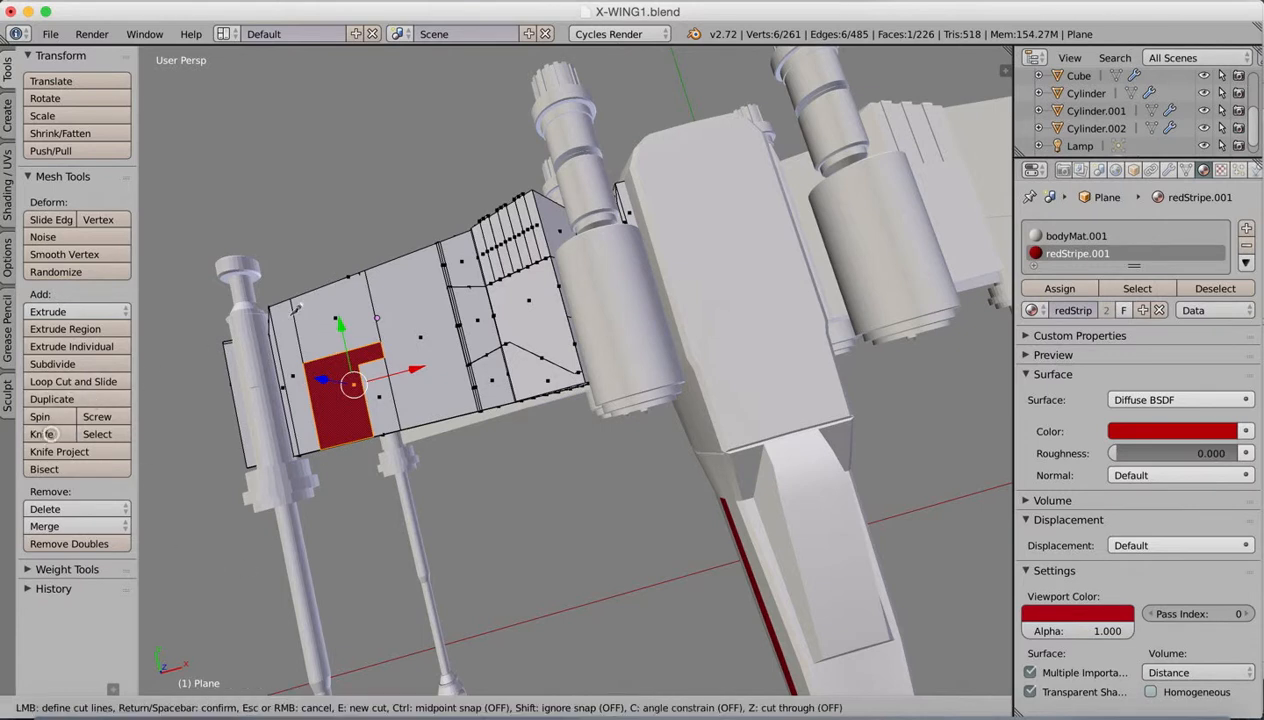
left_click(302, 349)
left_click(377, 327)
key("Return")
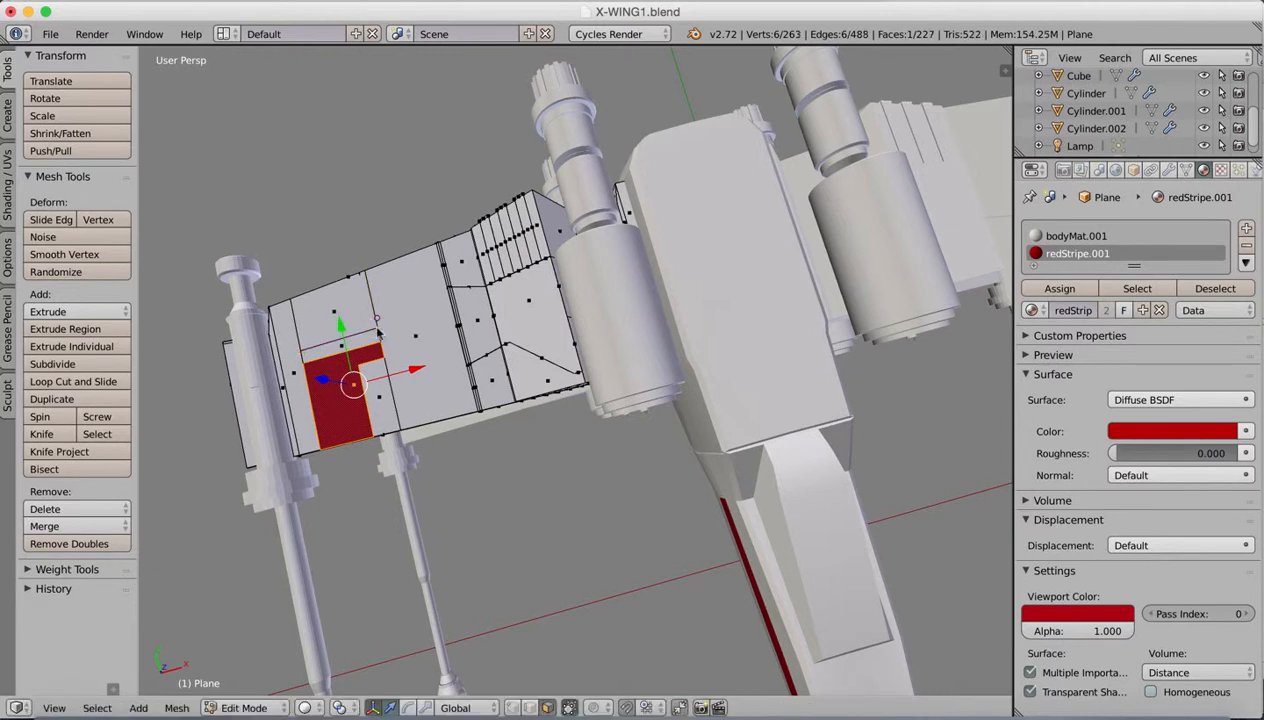
left_click(84, 382)
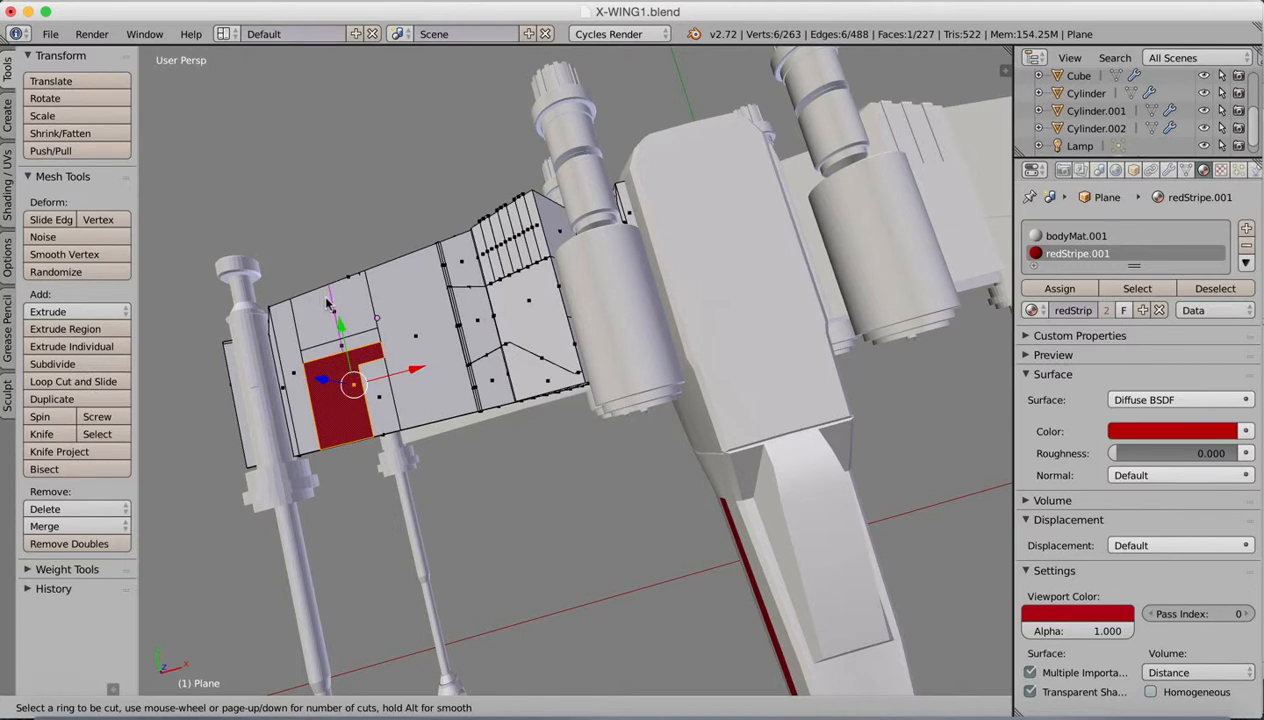
scroll(331, 306, "up", 3)
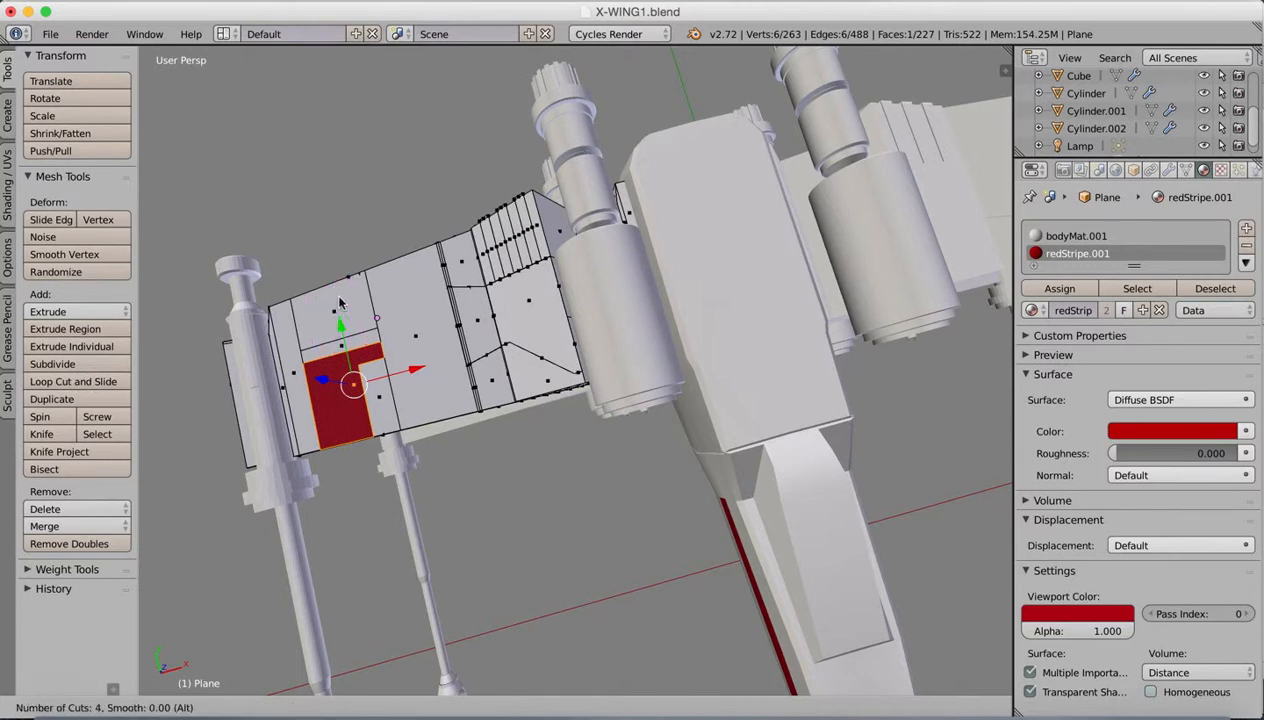
scroll(336, 294, "up", 1)
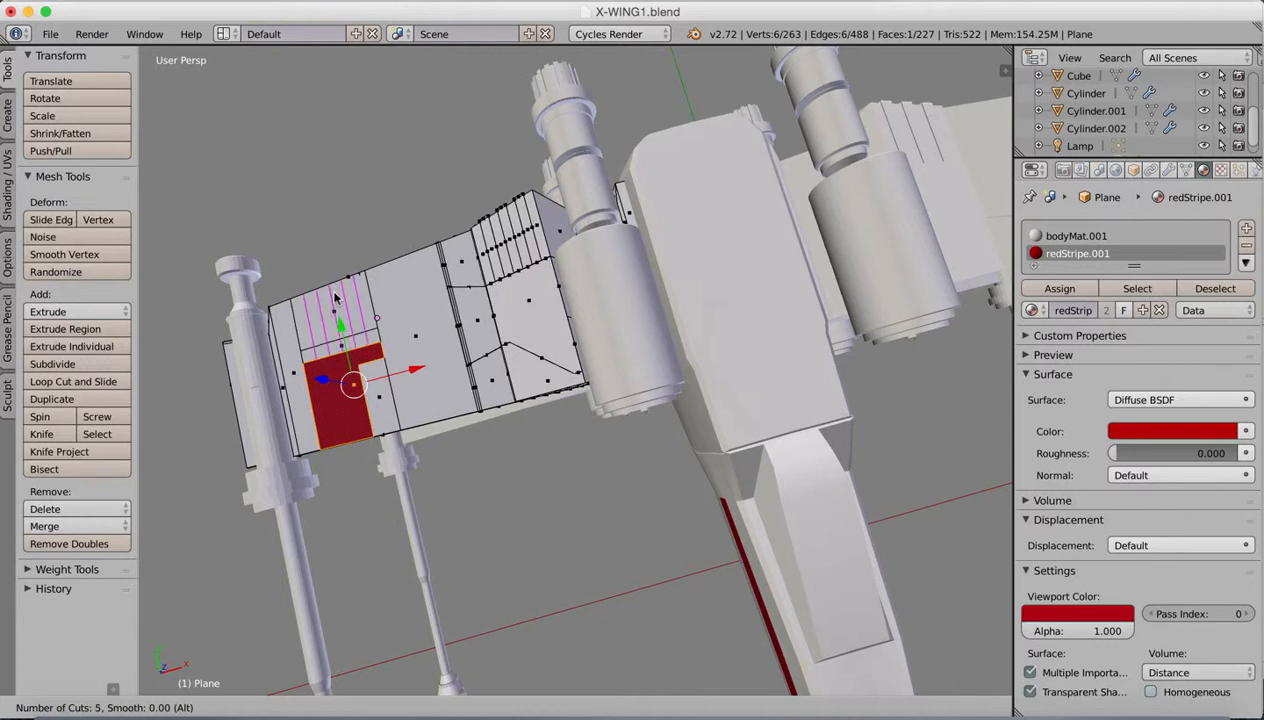
scroll(336, 298, "up", 1)
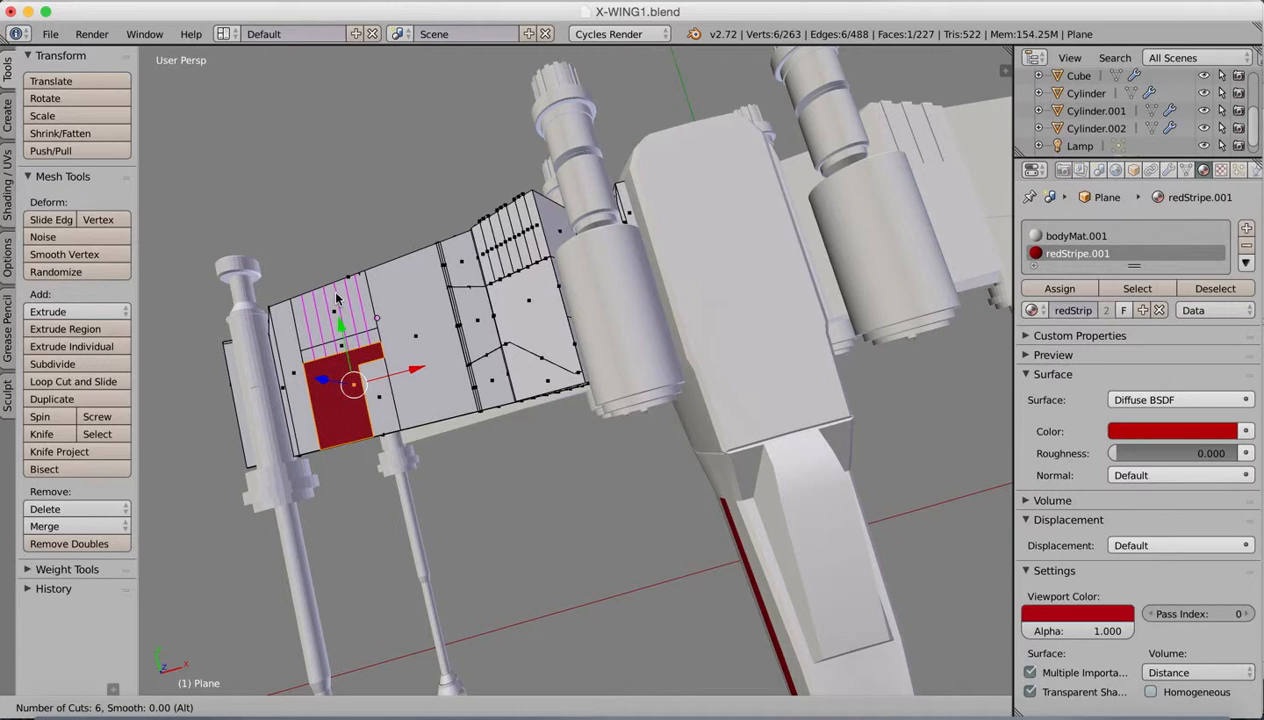
right_click(336, 295)
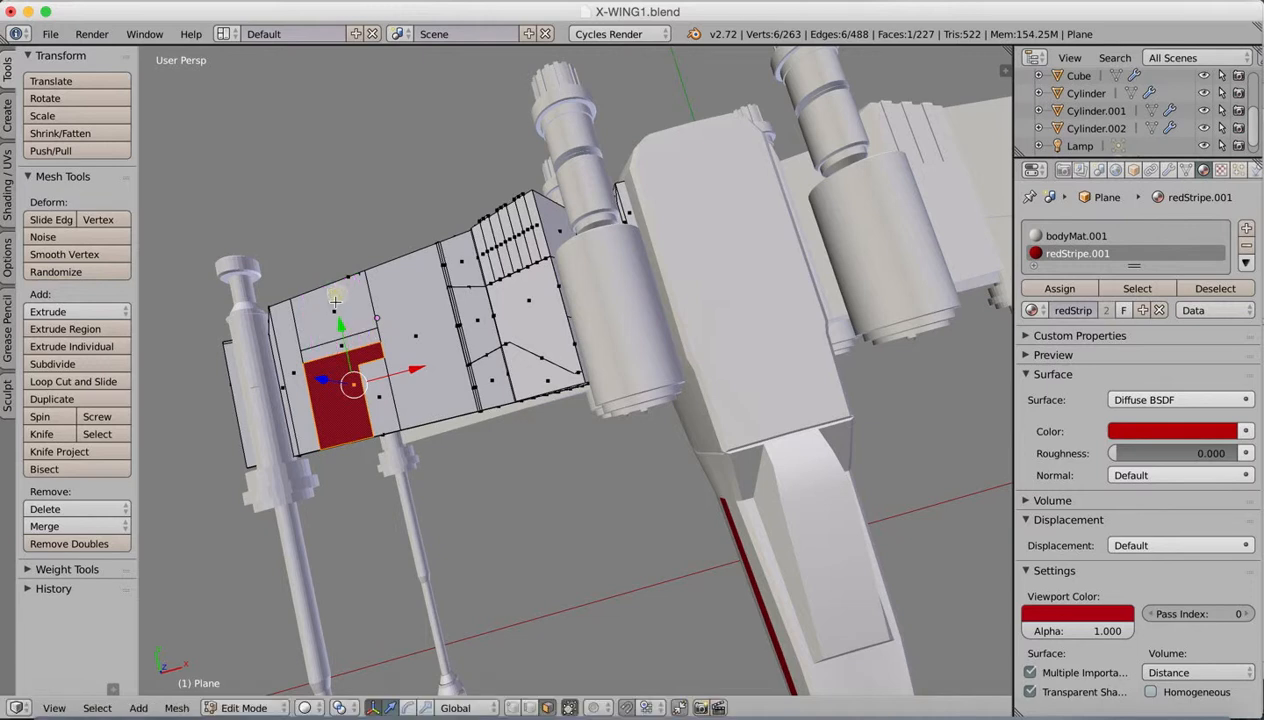
Step: Add seven evenly spaced front-to-back loop cuts across the wing face behind the red L-shaped face
left_click(96, 381)
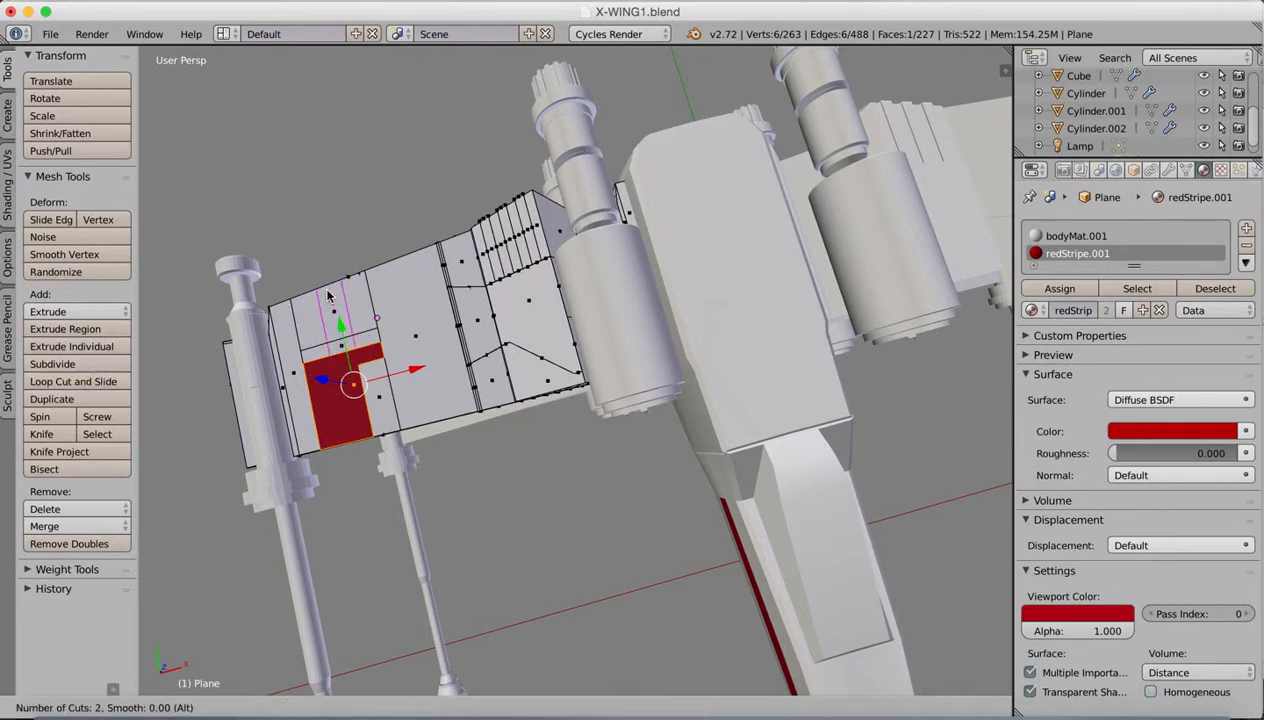
scroll(330, 298, "up", 1)
left_click(332, 296)
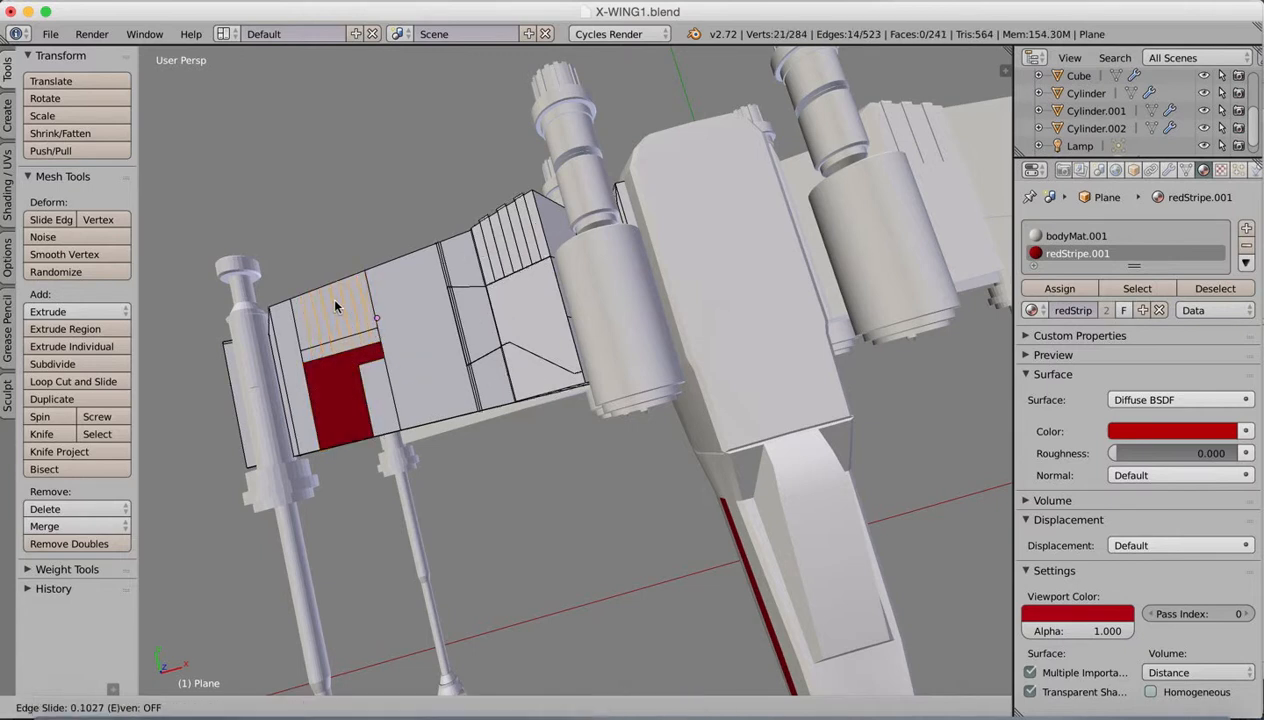
left_click(332, 294)
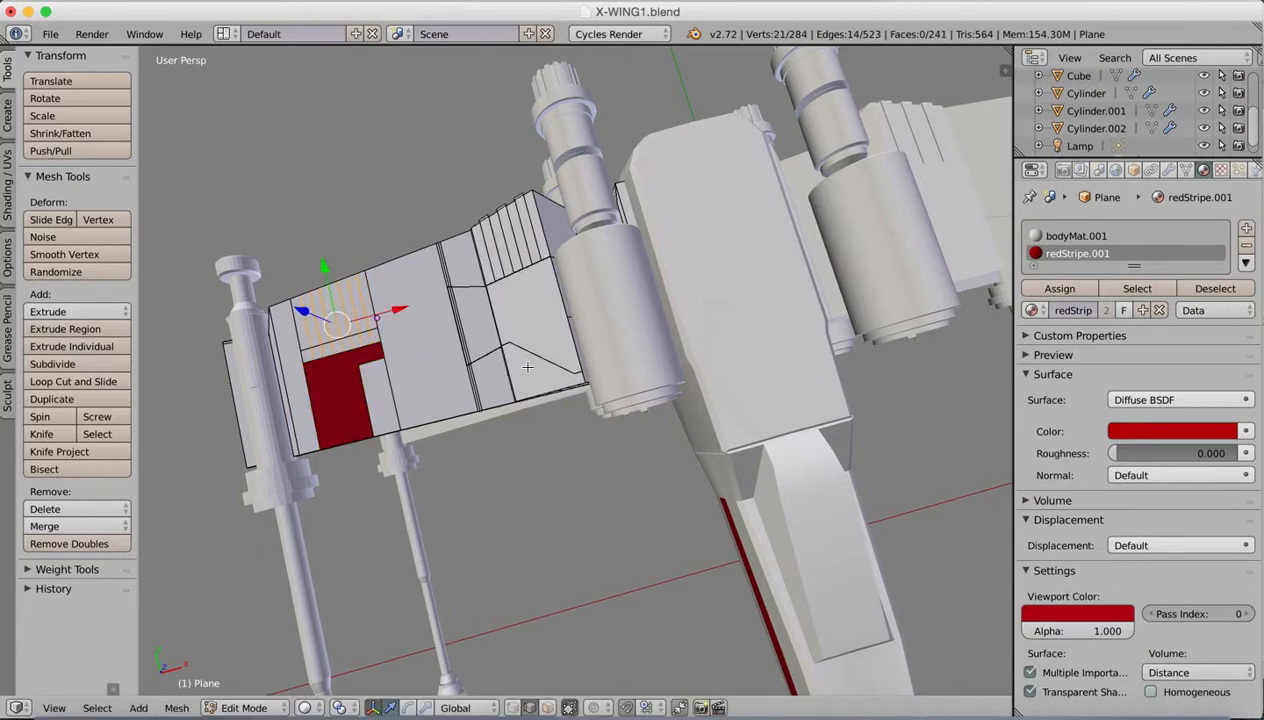
Step: Select four alternate long strips between the new cuts, assign redStripe.001 to them, and return to Object Mode
left_click(547, 708)
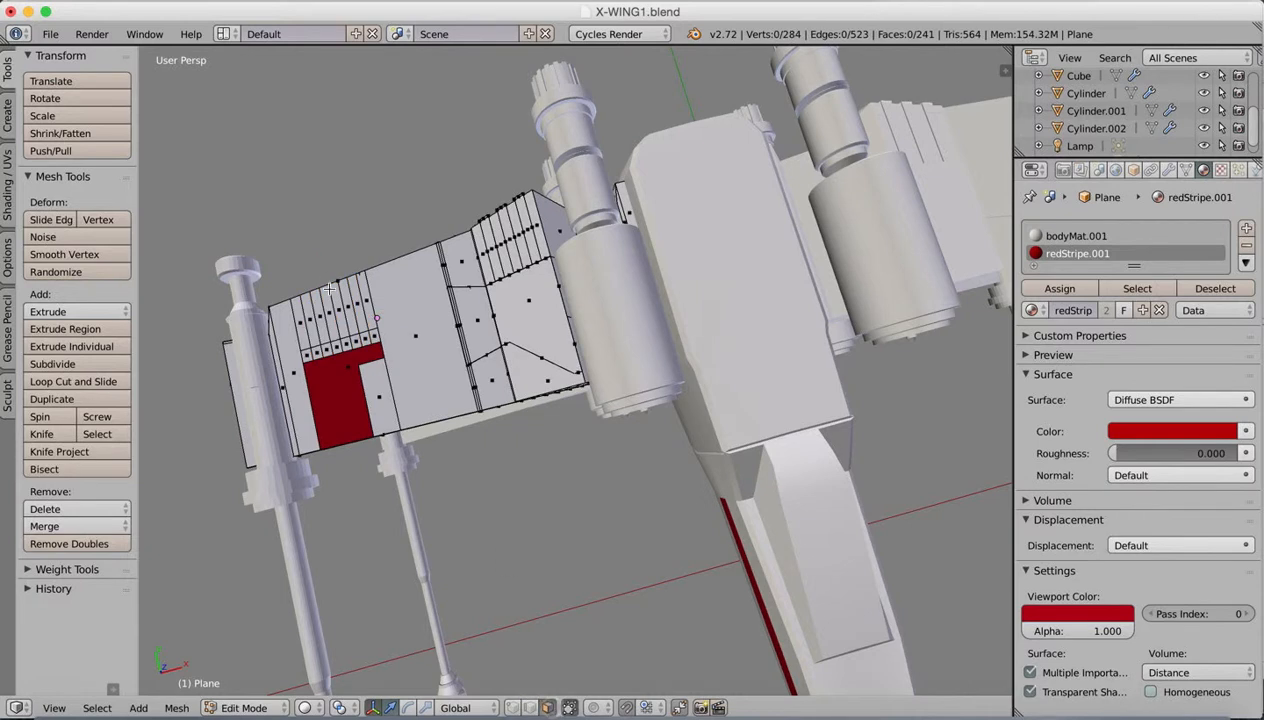
right_click(303, 320)
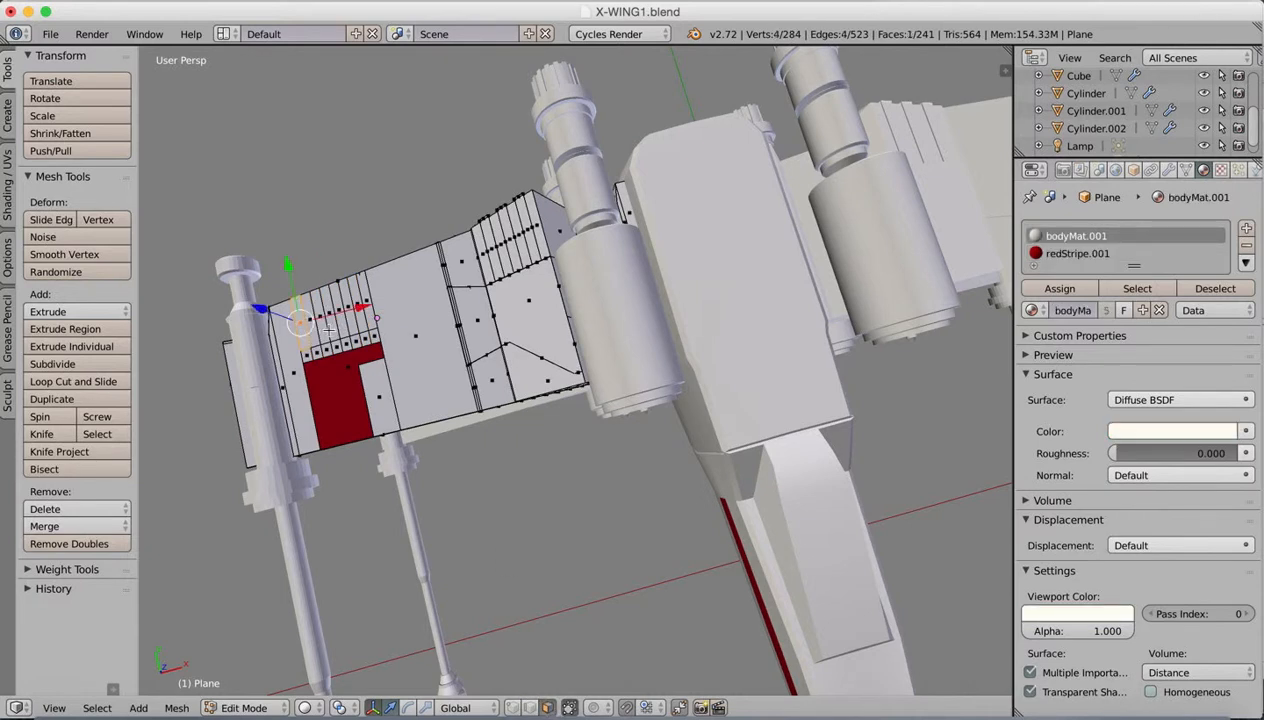
right_click(328, 328, "shift")
right_click(342, 324, "shift")
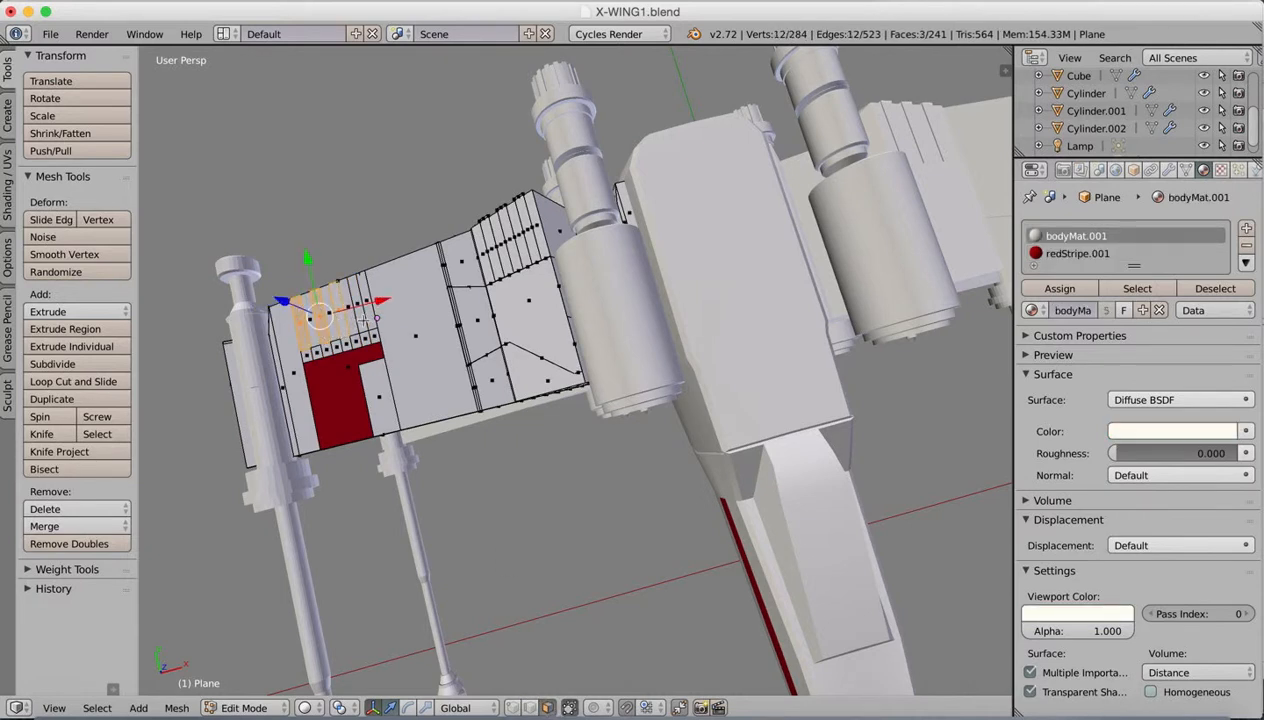
right_click(366, 320, "shift")
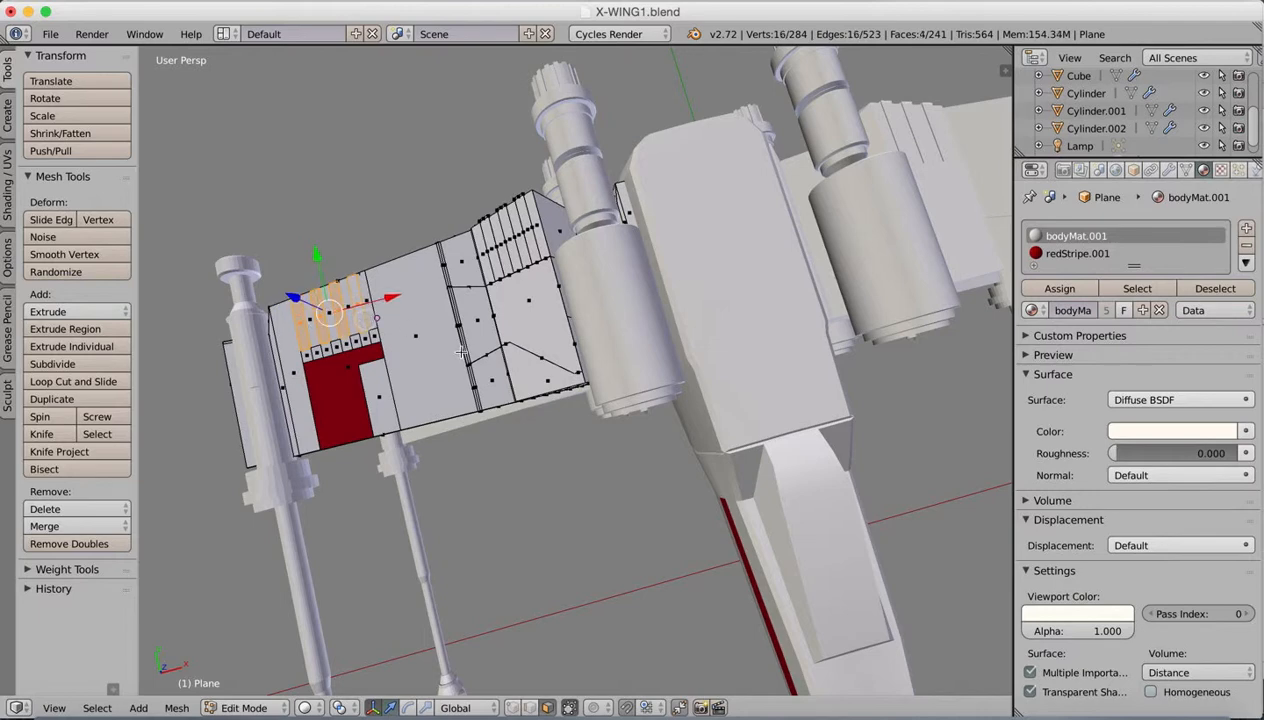
left_click(1073, 254)
left_click(1060, 288)
mouse_move(379, 333)
middle_mouse_down()
mouse_move(389, 340)
mouse_move(382, 321)
middle_mouse_up()
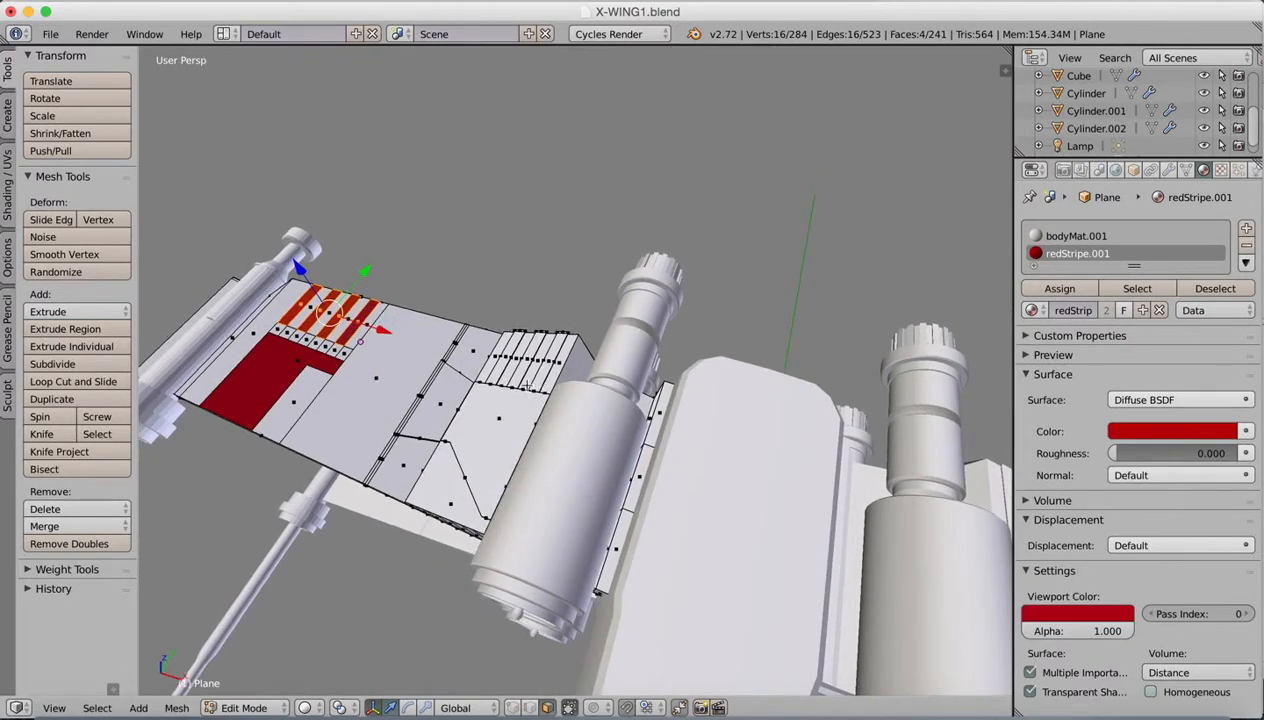
key("Tab")
scroll(603, 405, "down", 6)
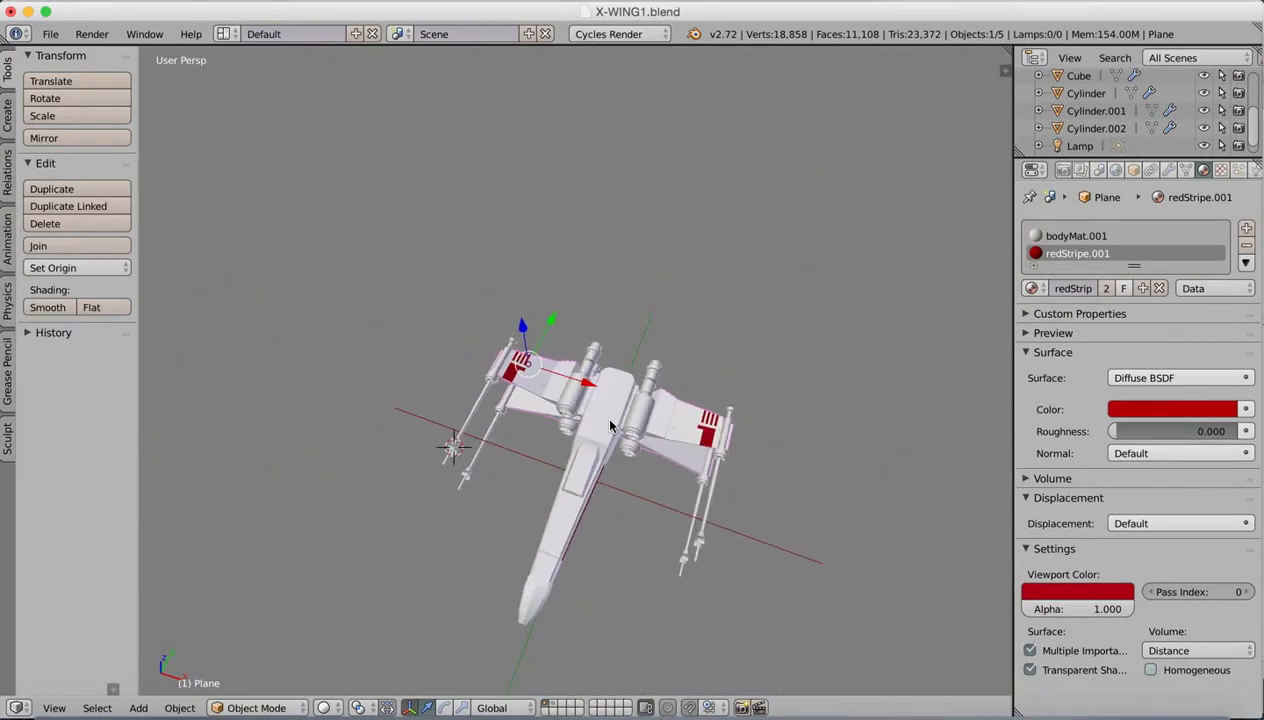
scroll(610, 427, "up", 3)
middle_click_drag(614, 498, 767, 573)
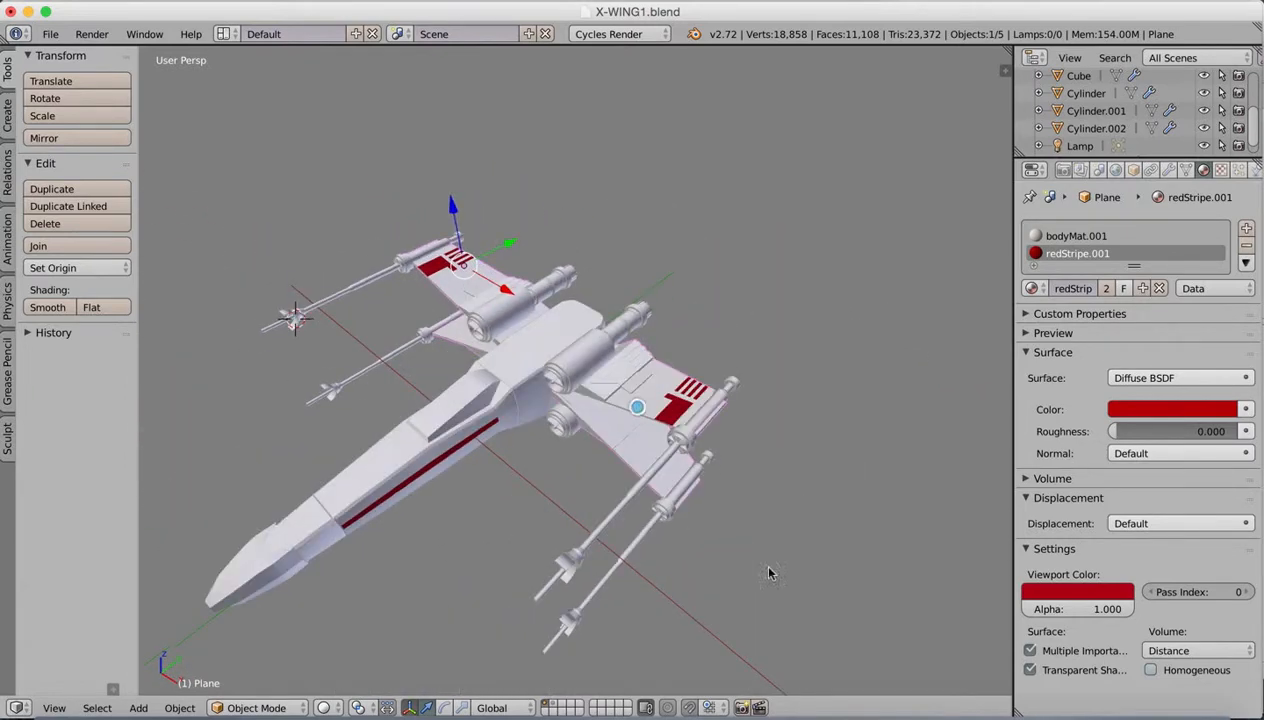
Step: Check the X-wing reference image, then add a loop cut around the large engine cylinder, slid about 0.9 toward its front rim
left_click(975, 708)
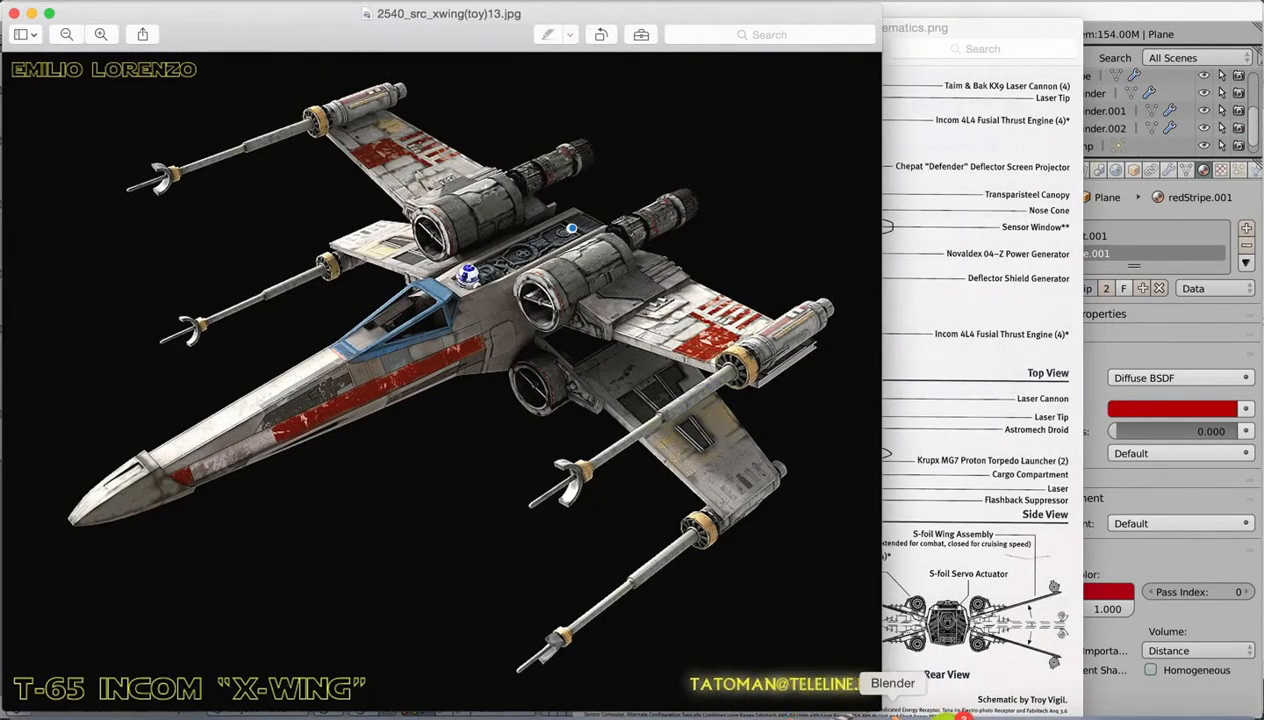
left_click(890, 706)
right_click(497, 316)
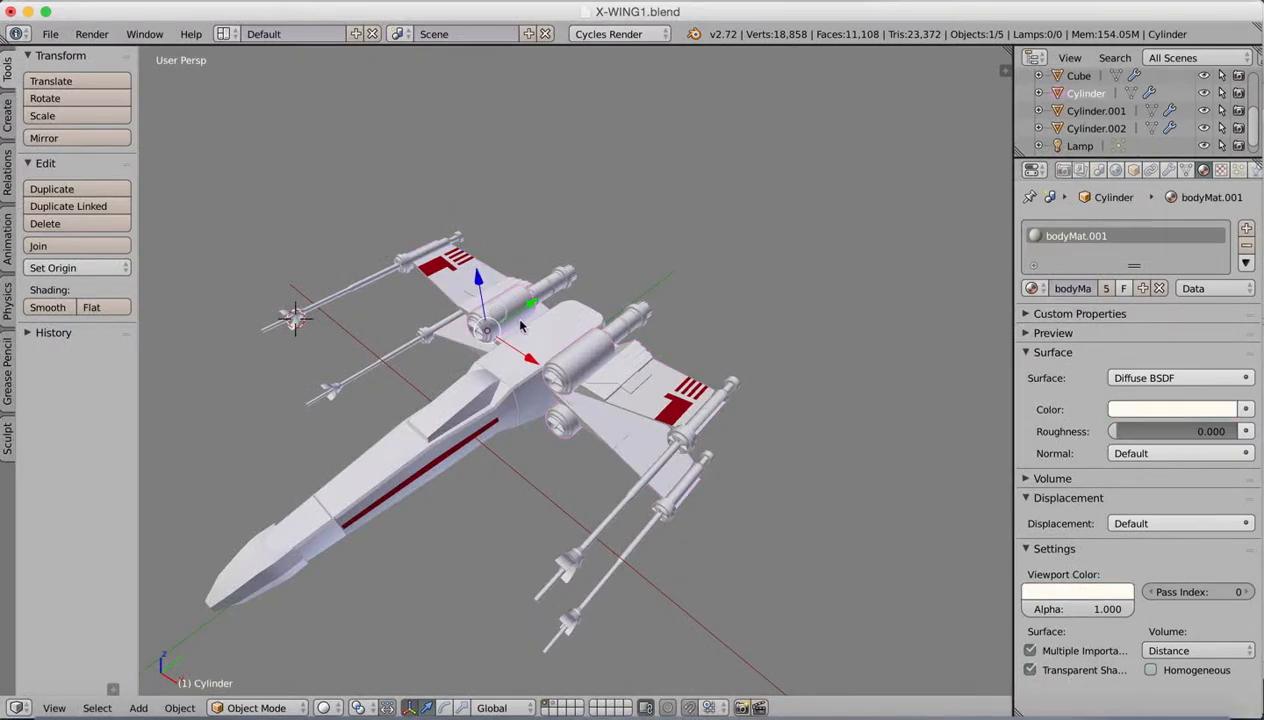
key("Tab")
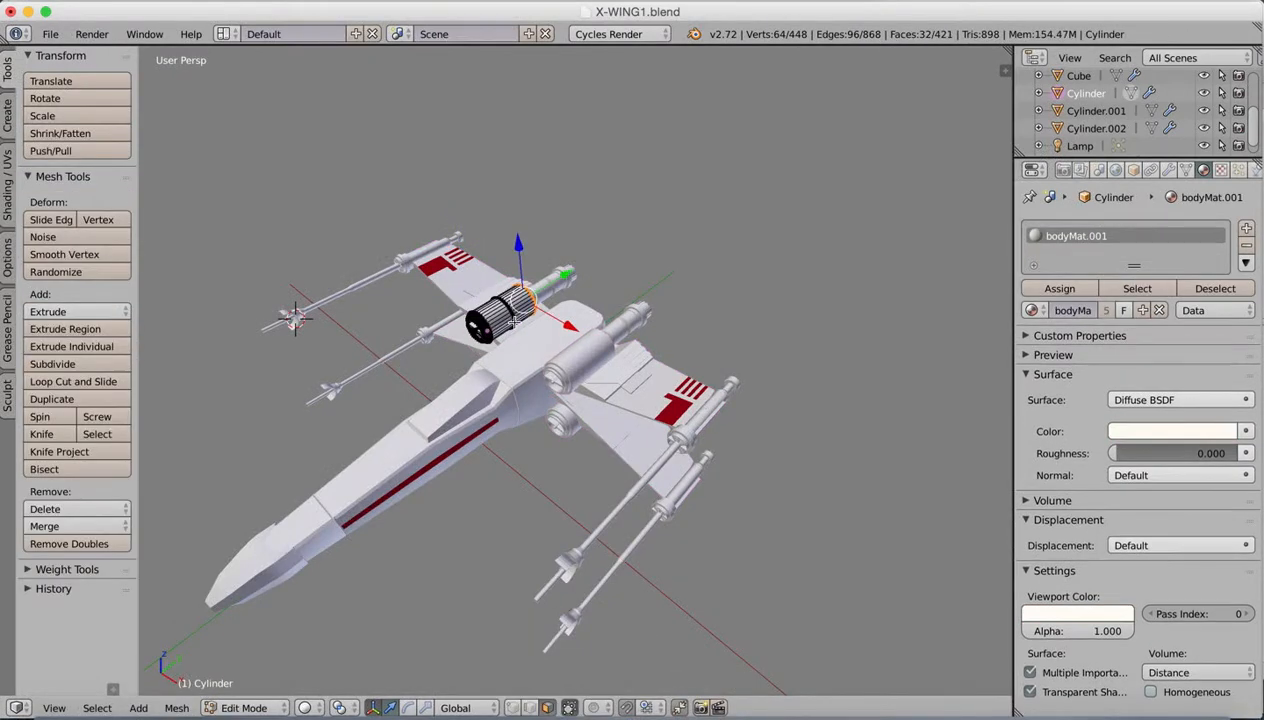
scroll(510, 320, "up", 4)
middle_click_drag(420, 342, 497, 434)
left_click(86, 382)
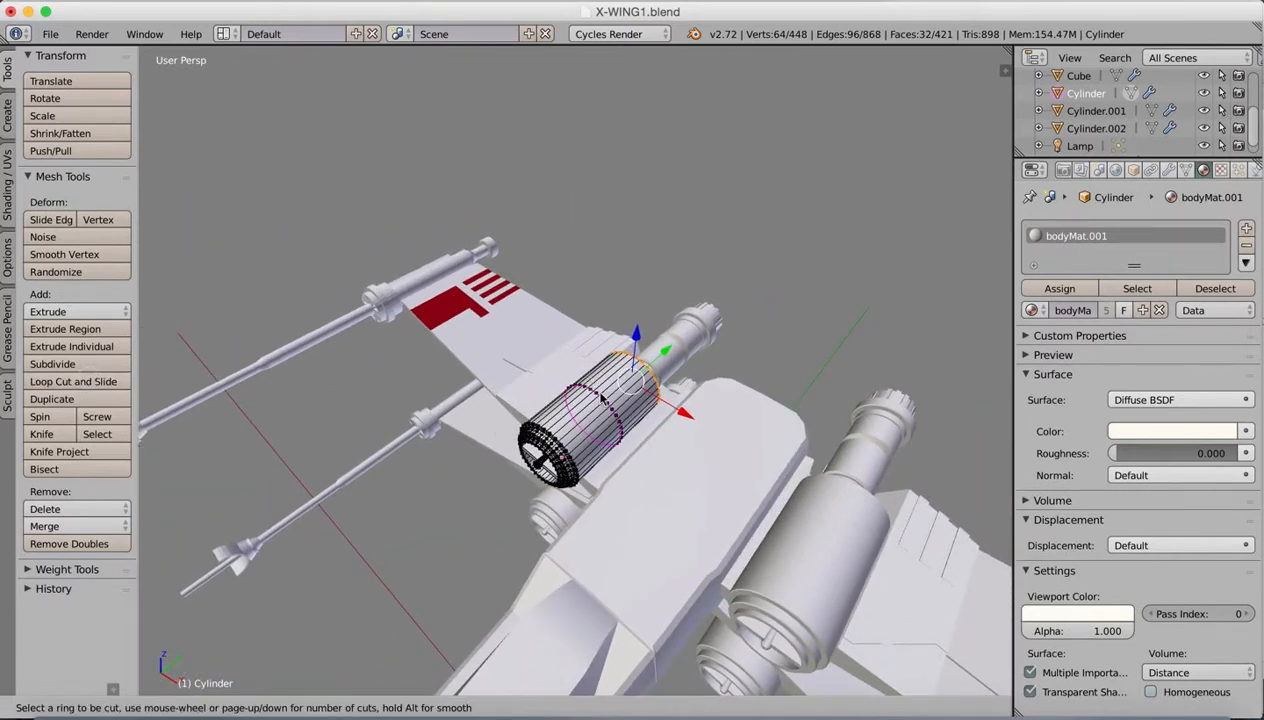
left_click(594, 402)
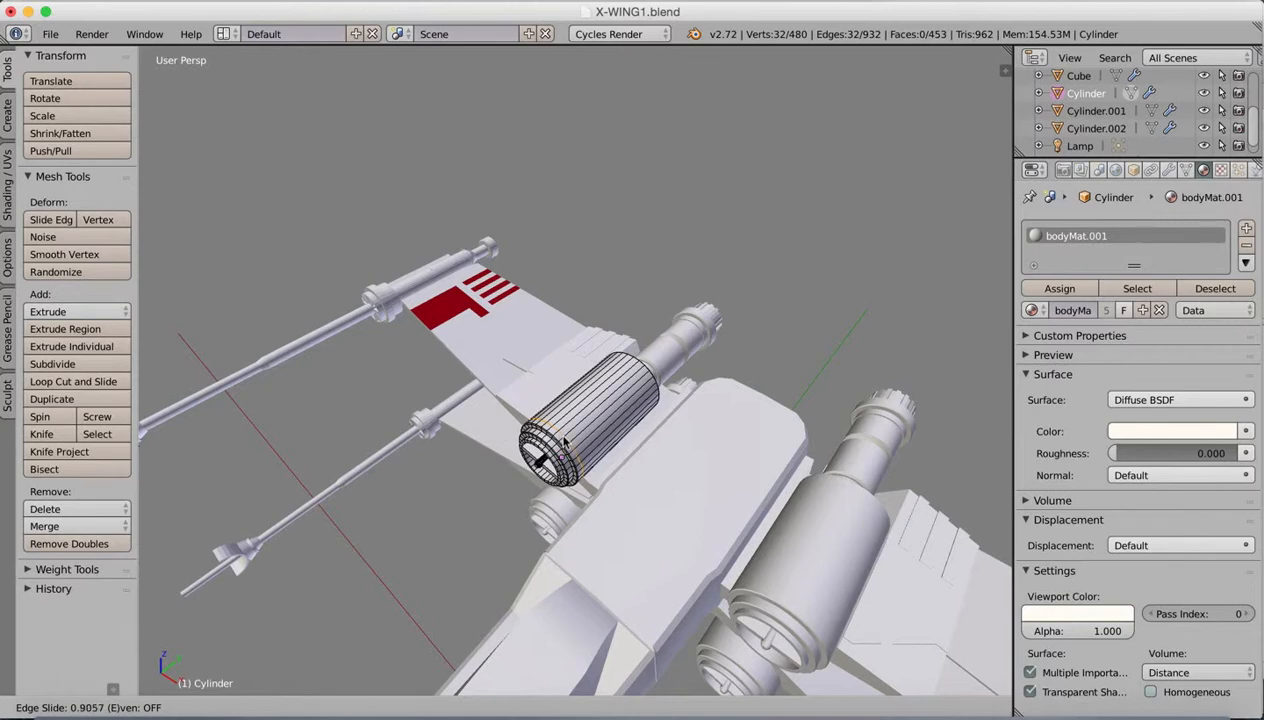
left_click(563, 440)
Step: Switch to face selection, select one face of the narrow band behind the engine's front rim, and hide the transform manipulator
scroll(572, 437, "up", 6)
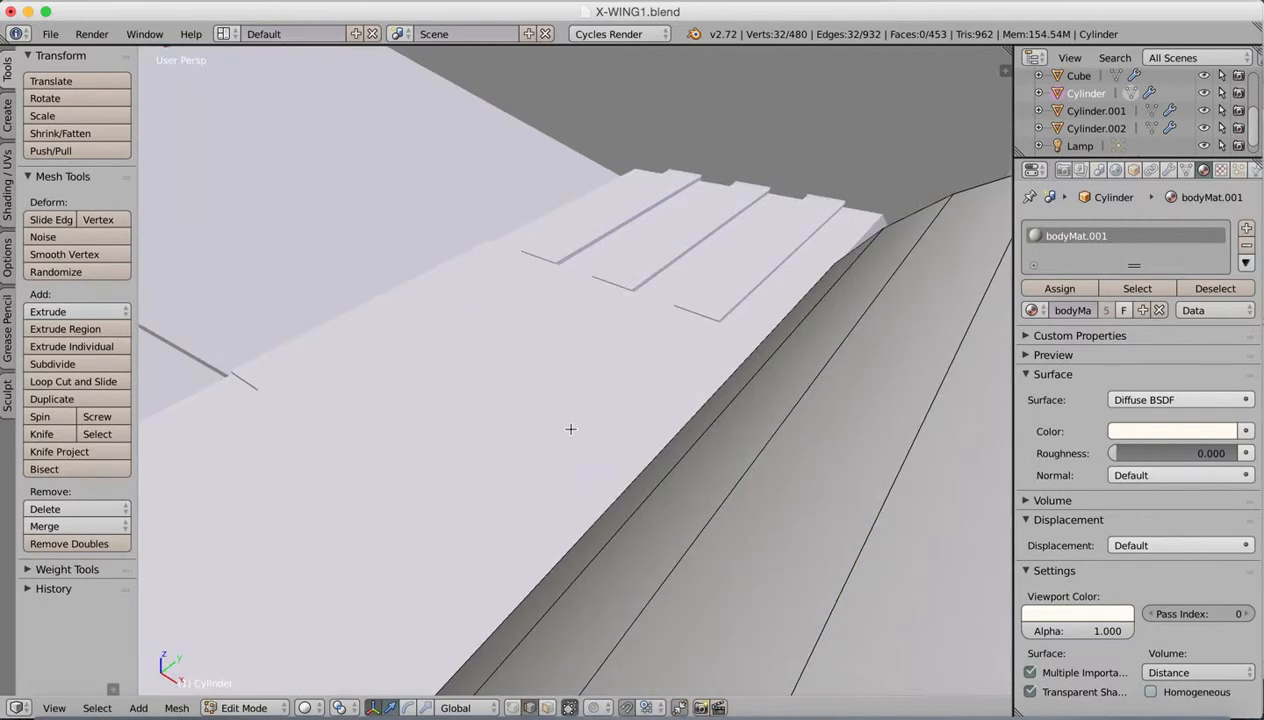
scroll(570, 441, "down", 8)
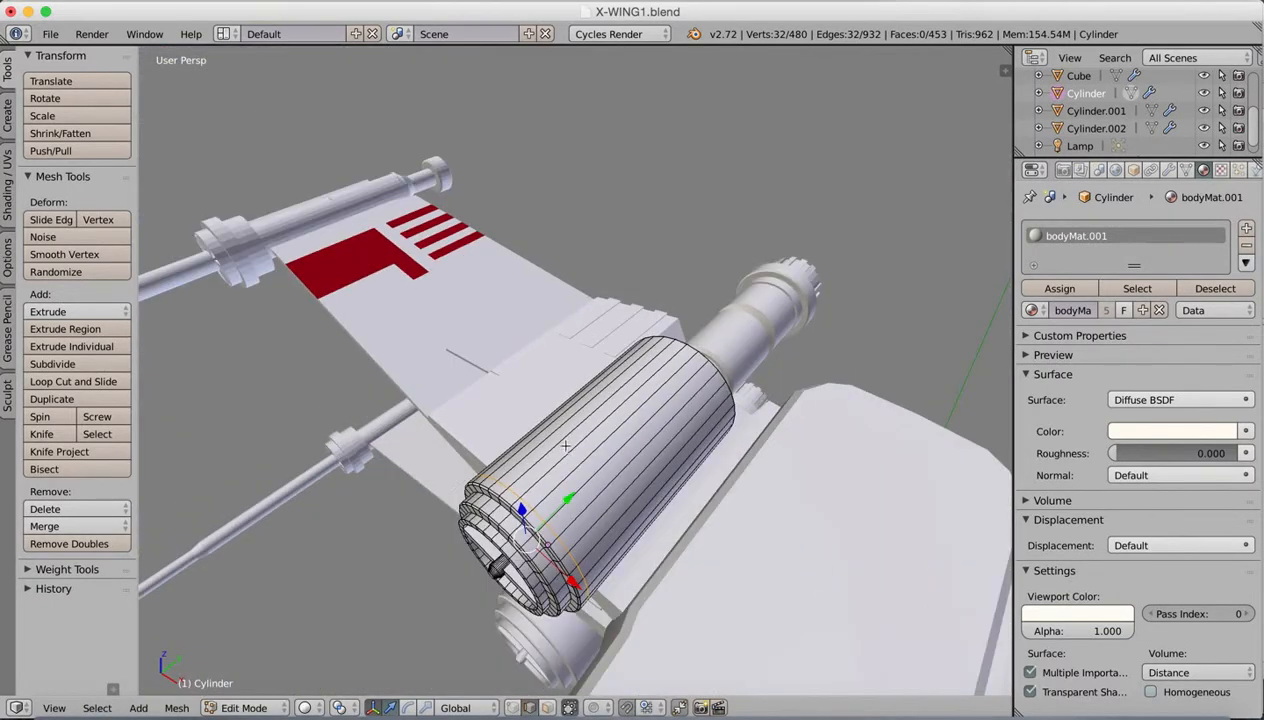
mouse_move(554, 447)
middle_mouse_down()
mouse_move(564, 423)
mouse_move(550, 458)
middle_mouse_up()
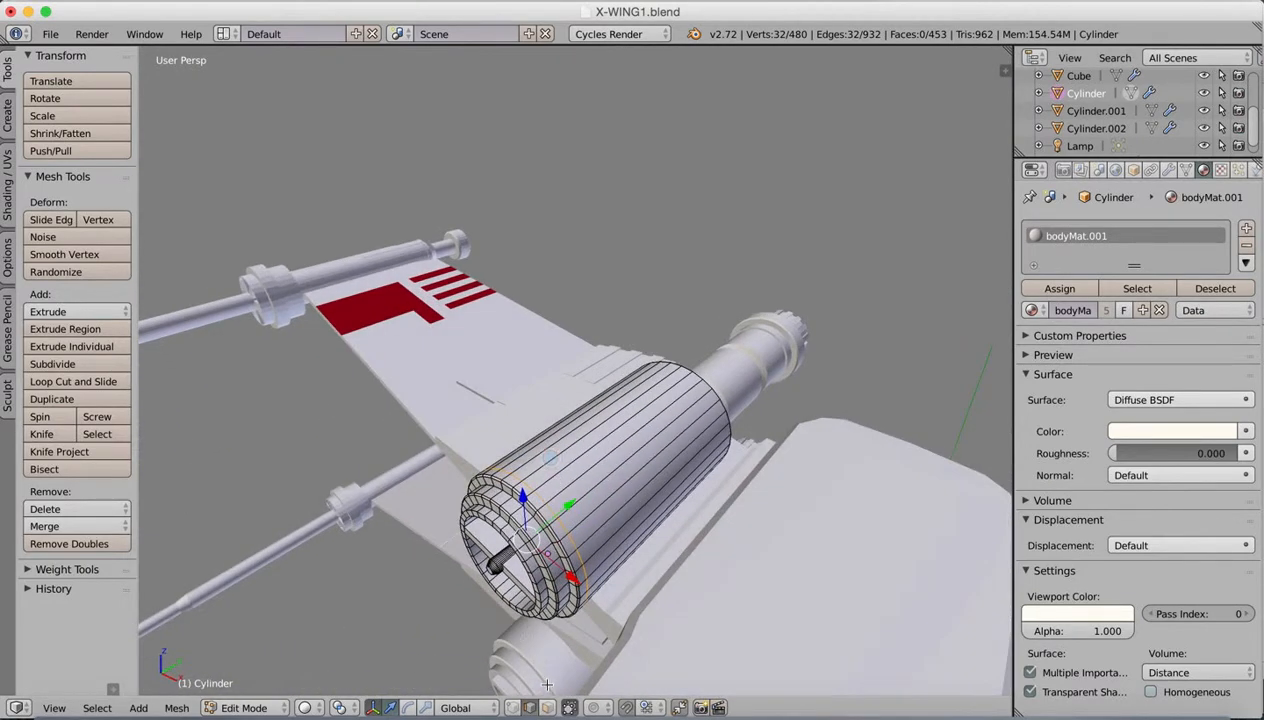
left_click(548, 708)
right_click(525, 491)
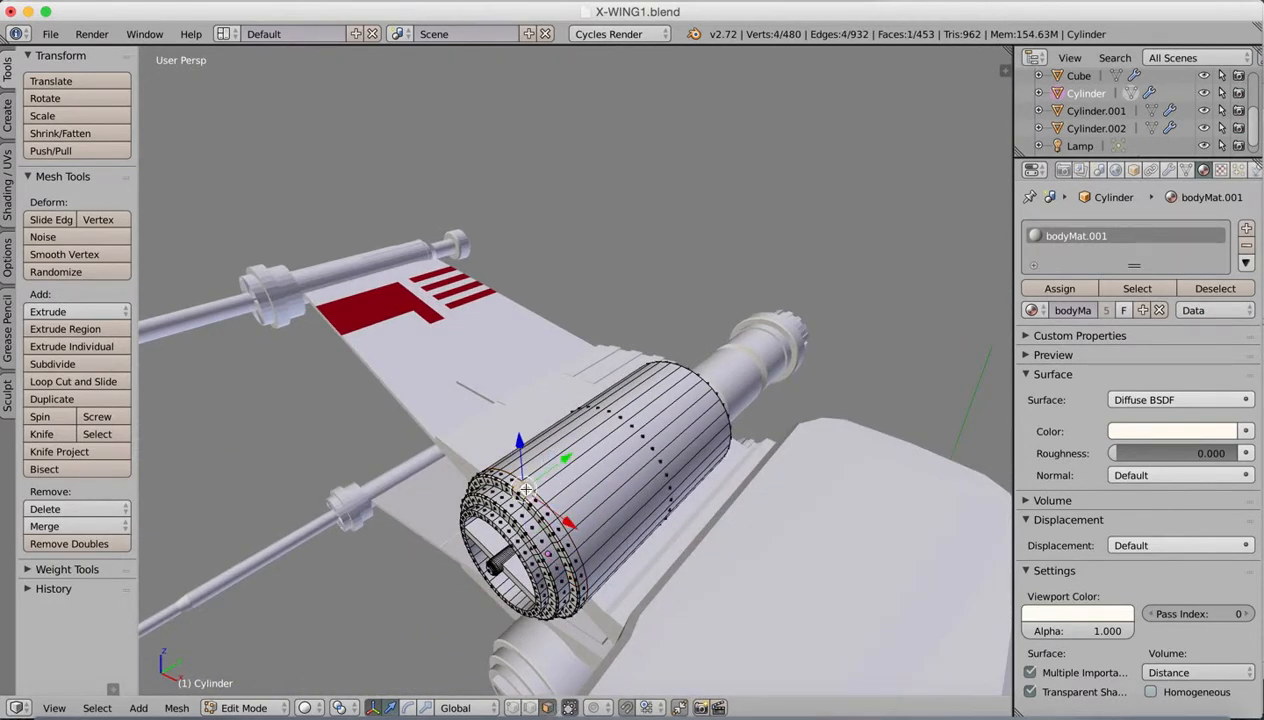
left_click(372, 707)
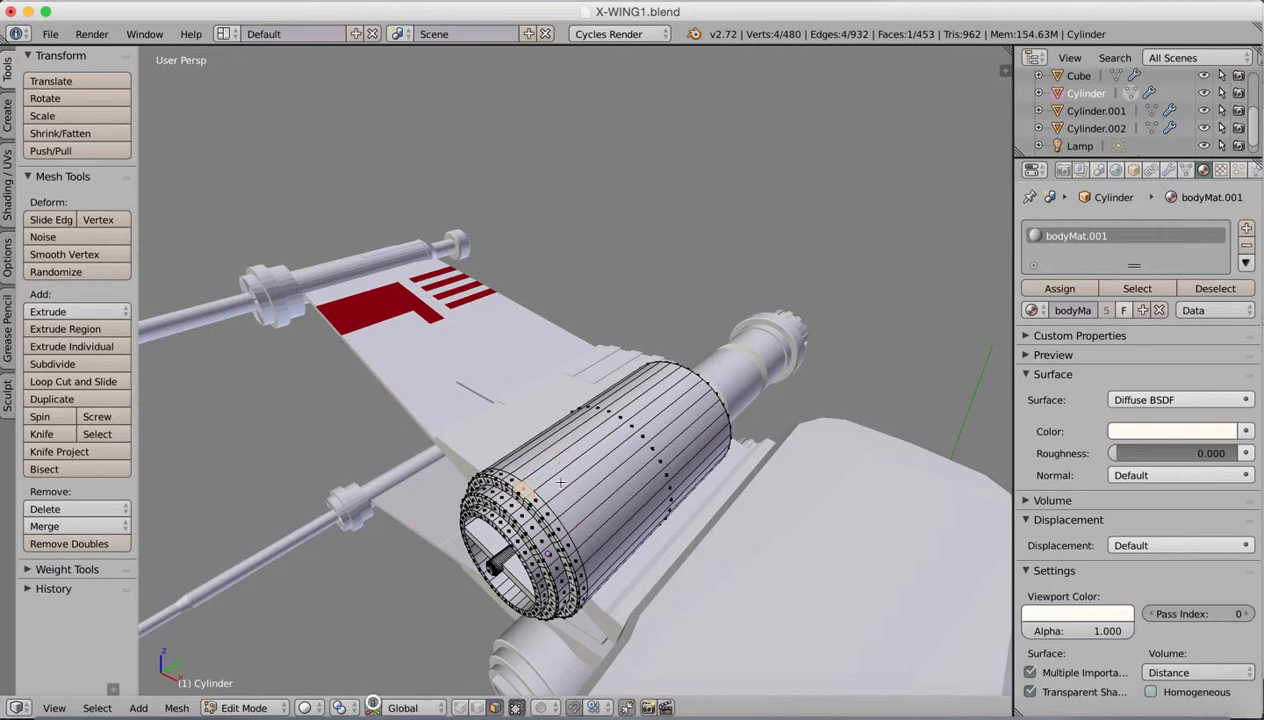
Step: Extend the selection face by face around the engine until the entire narrow band behind the front rim is selected
right_click(550, 515, "shift")
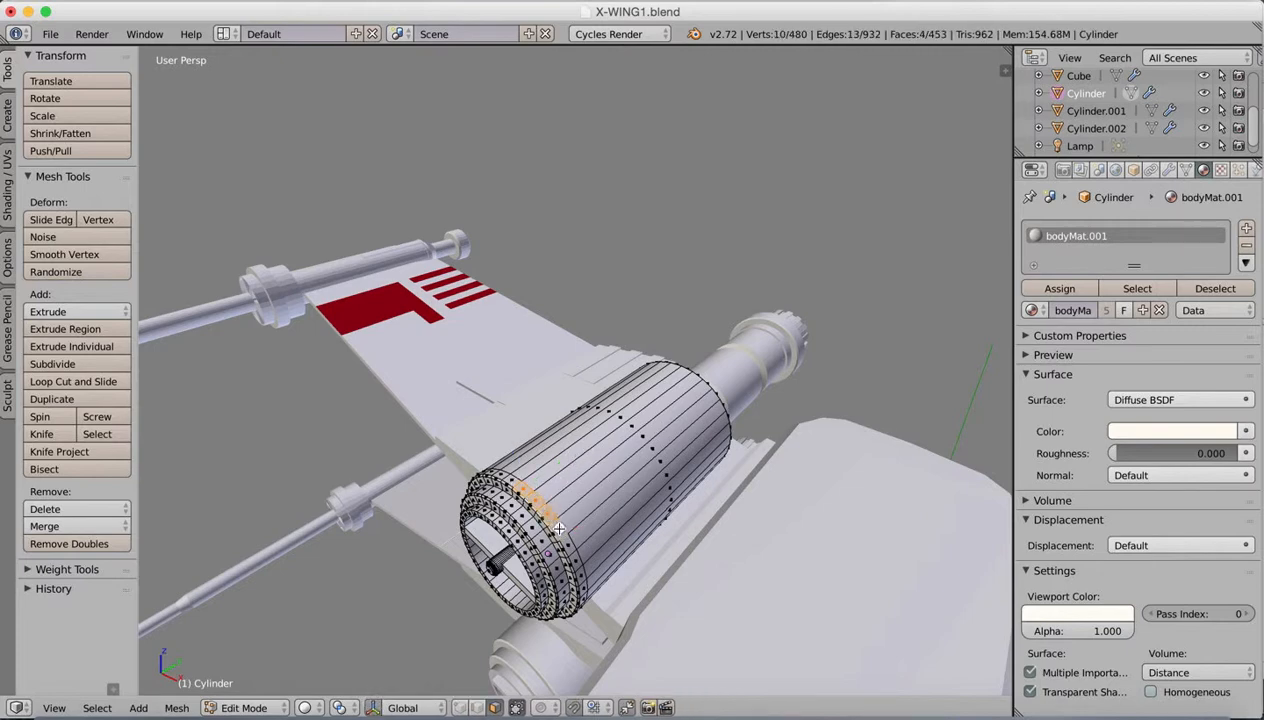
right_click(573, 545, "shift")
middle_click_drag(601, 521, 571, 349)
right_click(565, 586, "shift")
right_click(564, 626, "shift")
right_click(613, 493, "shift")
right_click(608, 505, "shift")
right_click(601, 514, "shift")
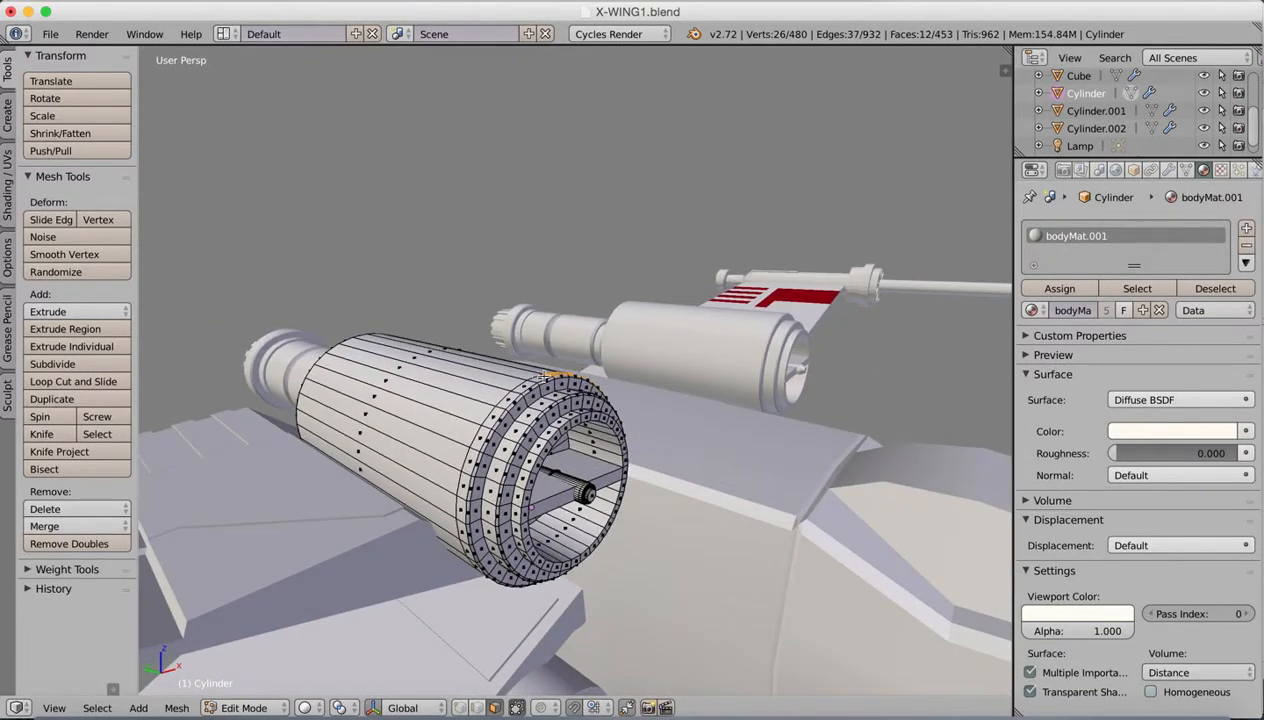
right_click(497, 416, "shift")
right_click(485, 436, "shift")
right_click(474, 458, "shift")
right_click(465, 483, "shift")
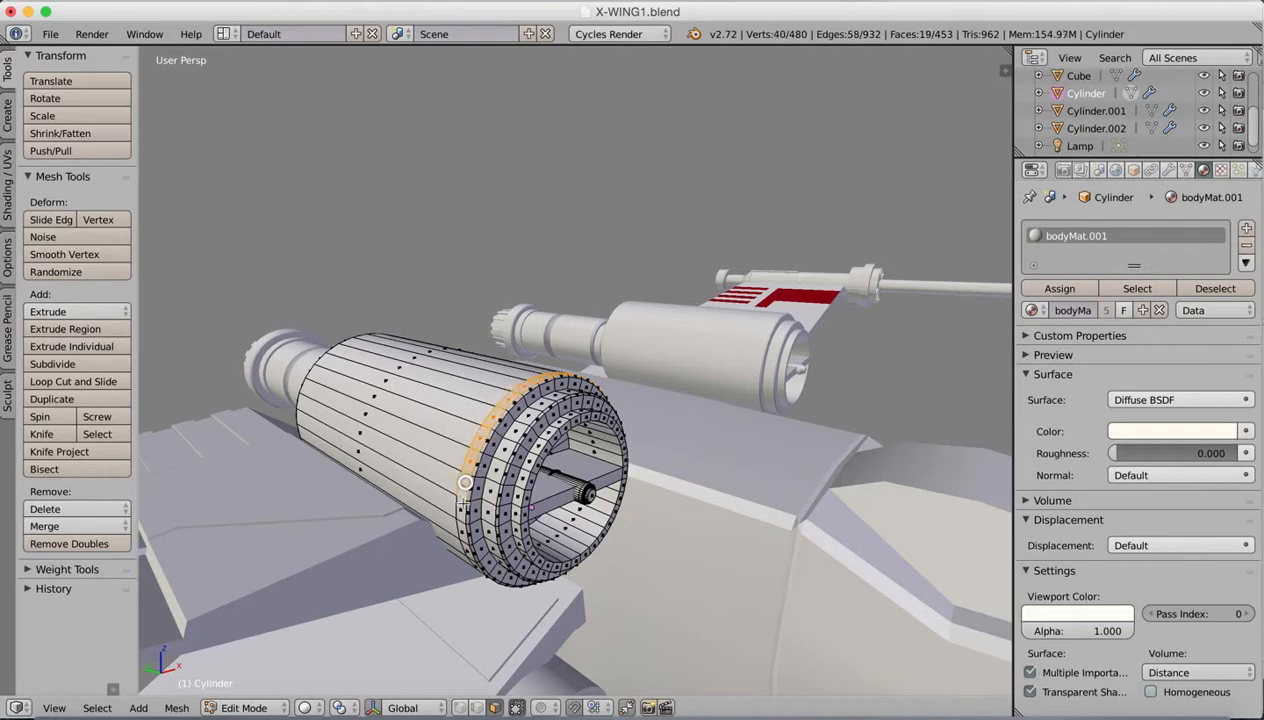
right_click(458, 503, "shift")
right_click(456, 525, "shift")
middle_click_drag(456, 525, 508, 441)
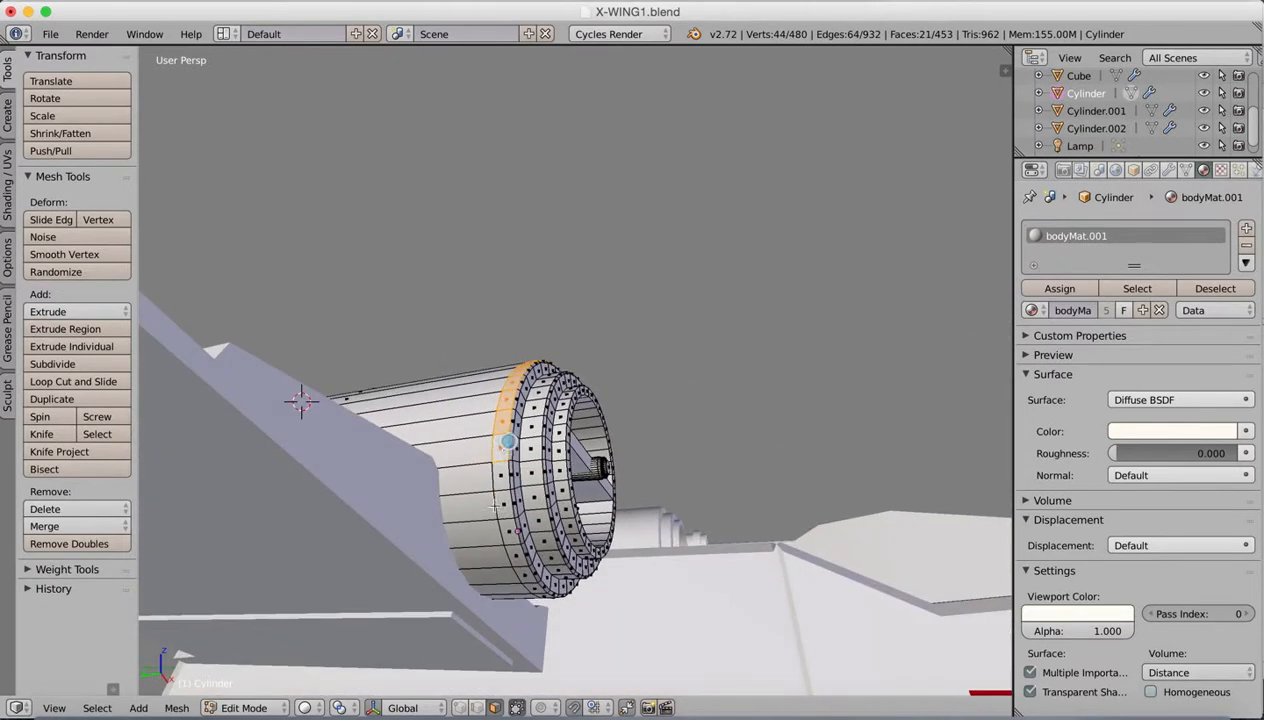
right_click(503, 478, "shift")
right_click(505, 500, "shift")
right_click(509, 524, "shift")
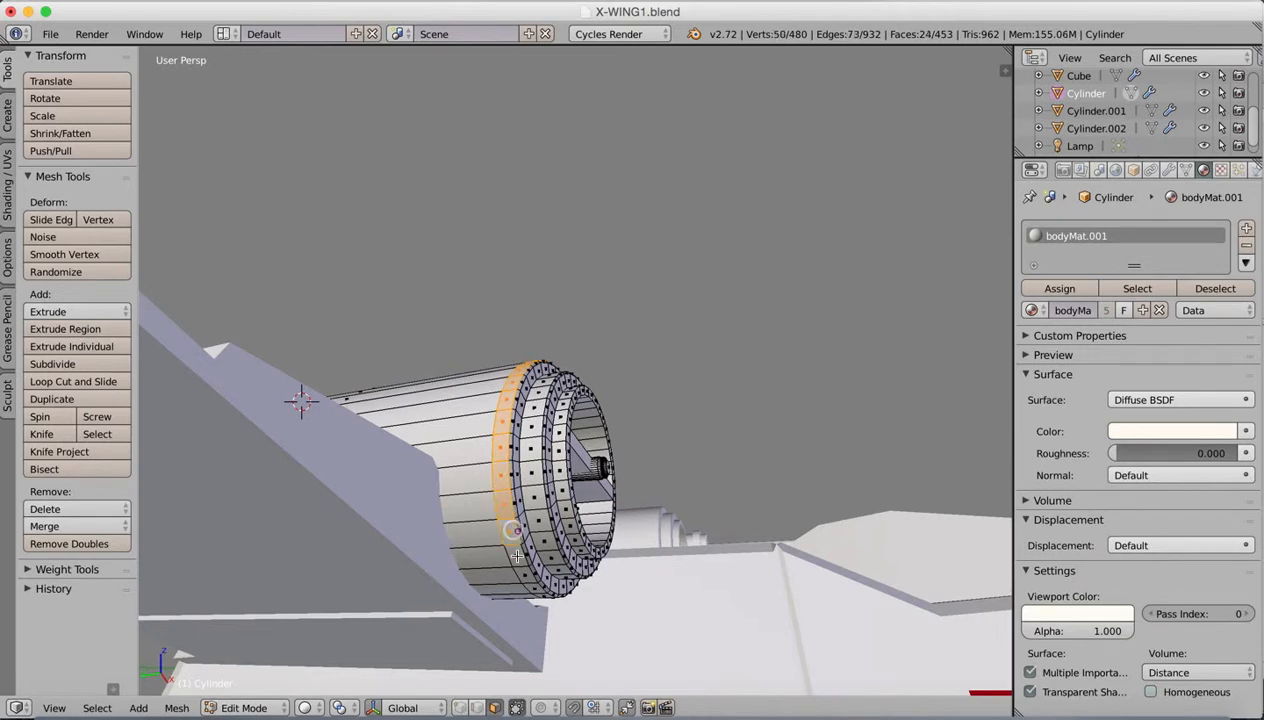
right_click(516, 550, "shift")
right_click(525, 576, "shift")
middle_click_drag(527, 578, 512, 552)
right_click(512, 552, "shift")
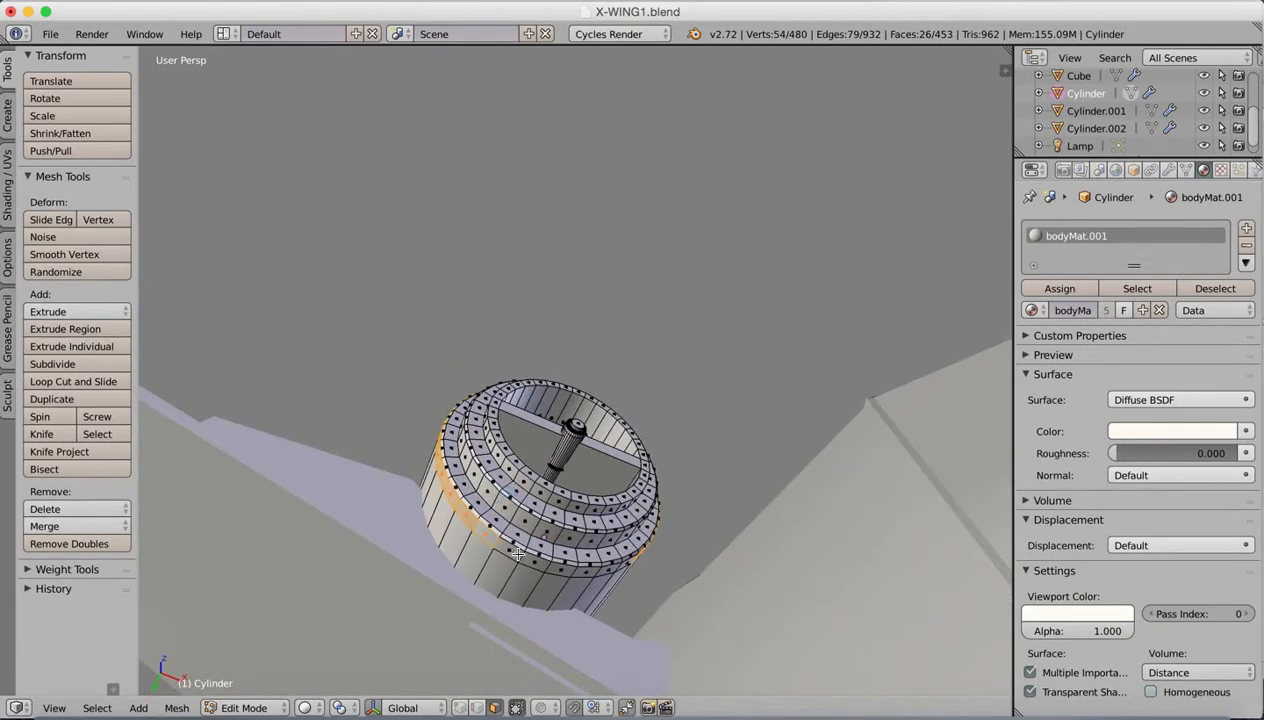
right_click(530, 562, "shift")
right_click(560, 567, "shift")
right_click(585, 569, "shift")
right_click(607, 571, "shift")
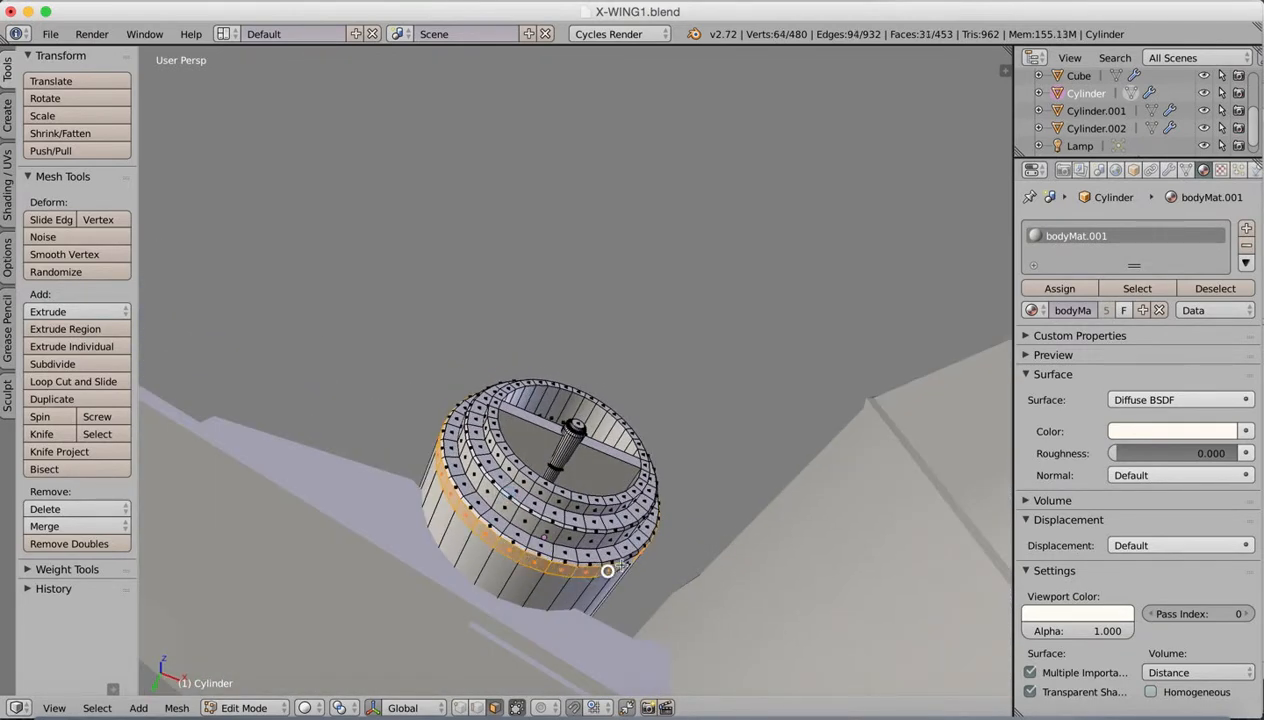
middle_click_drag(631, 510, 520, 548)
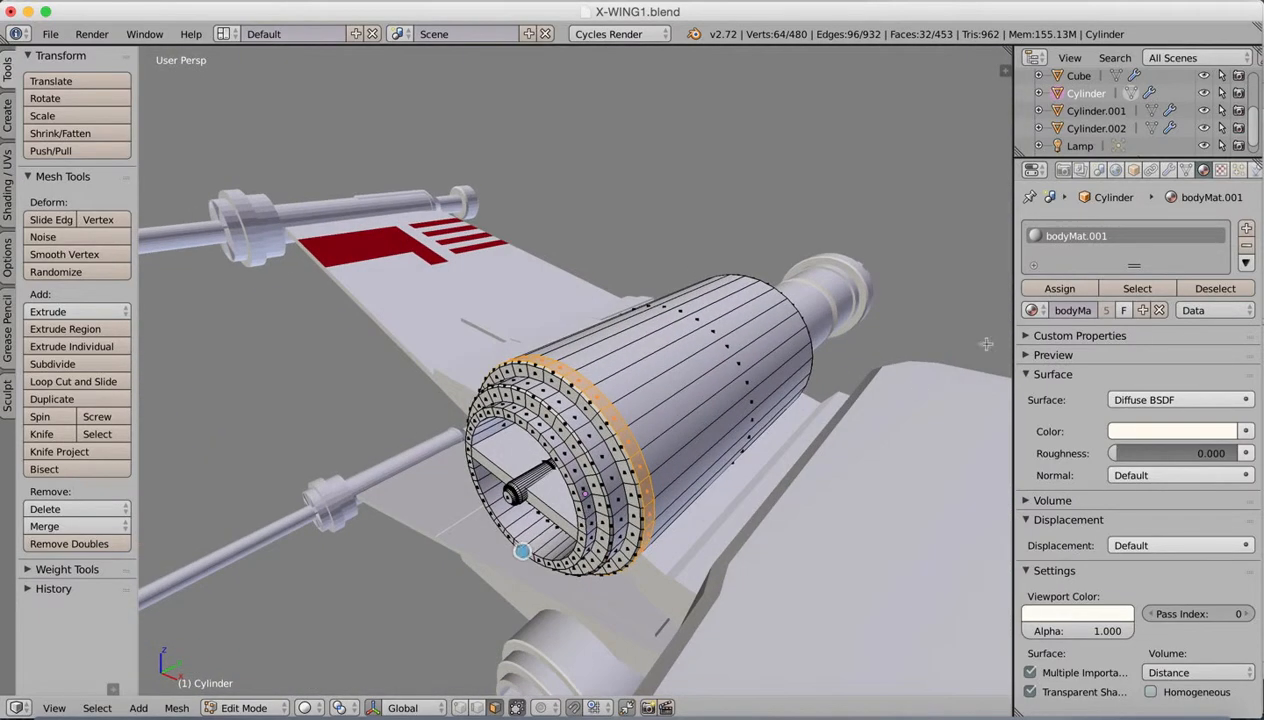
Step: Add a second material slot with redStripe.001 to the engine, assign it to the selected band, and return to Object Mode
left_click(1247, 228)
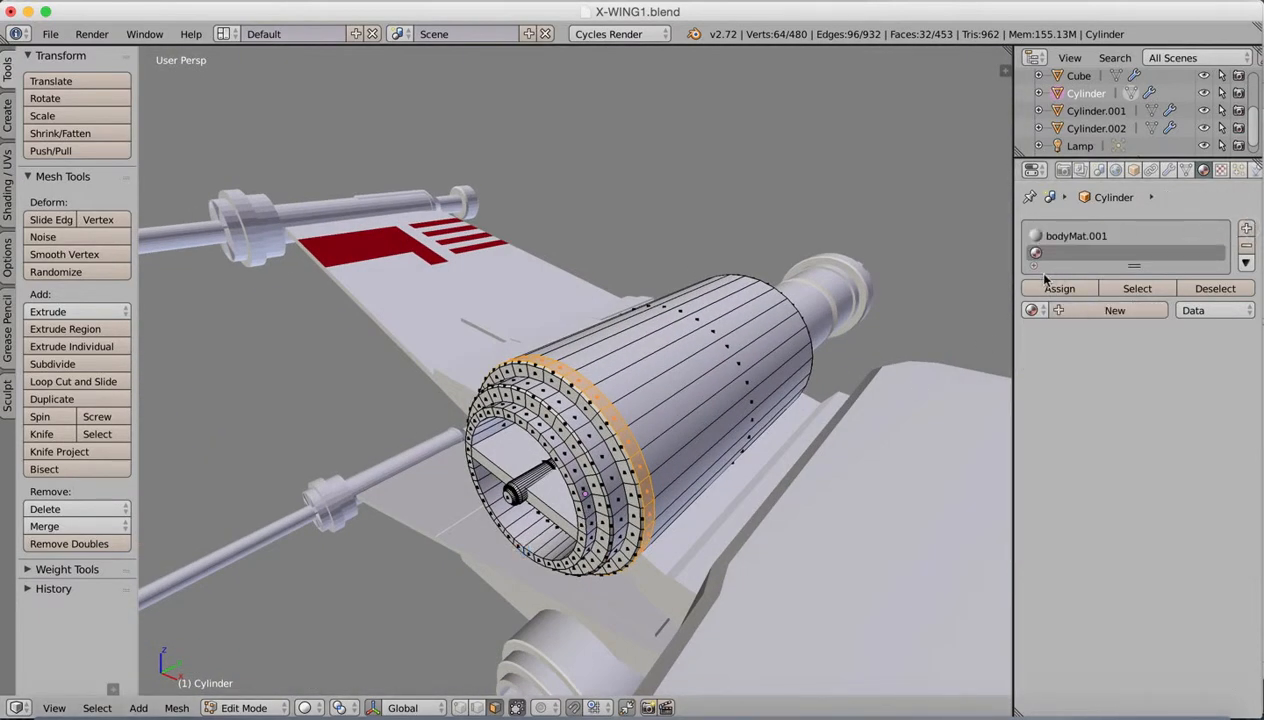
left_click(1033, 310)
left_click(885, 368)
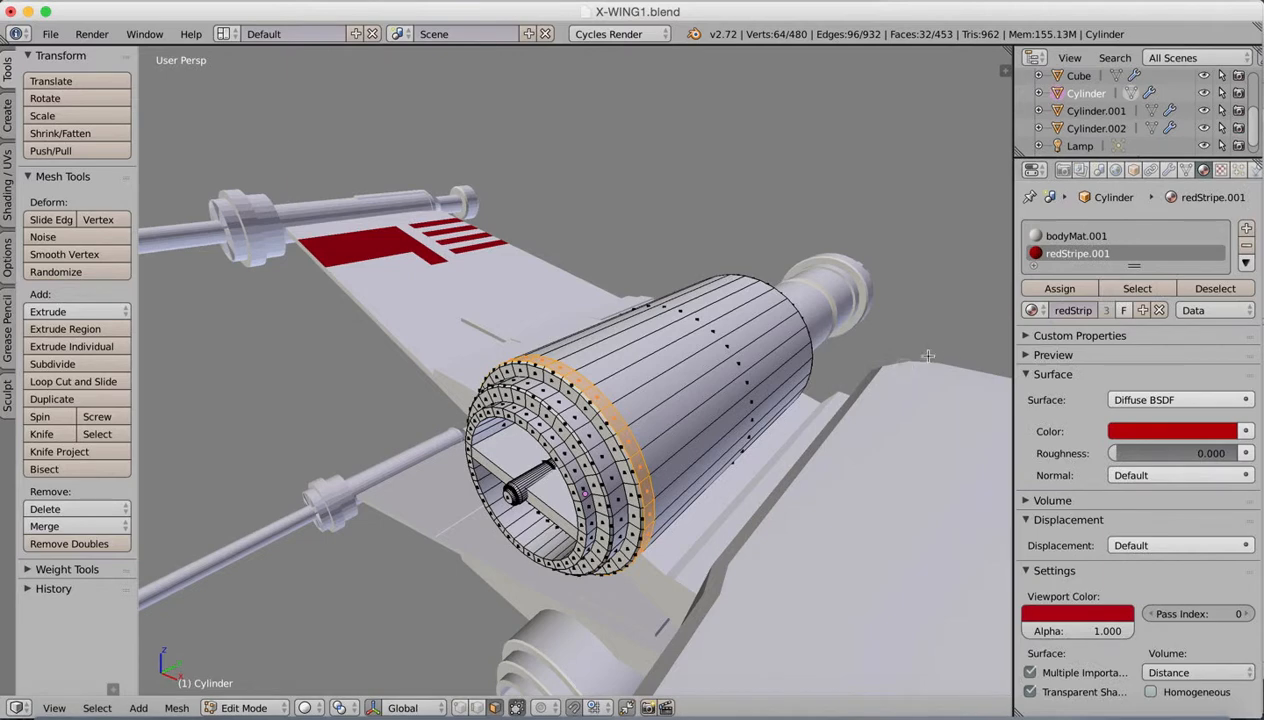
left_click(1072, 288)
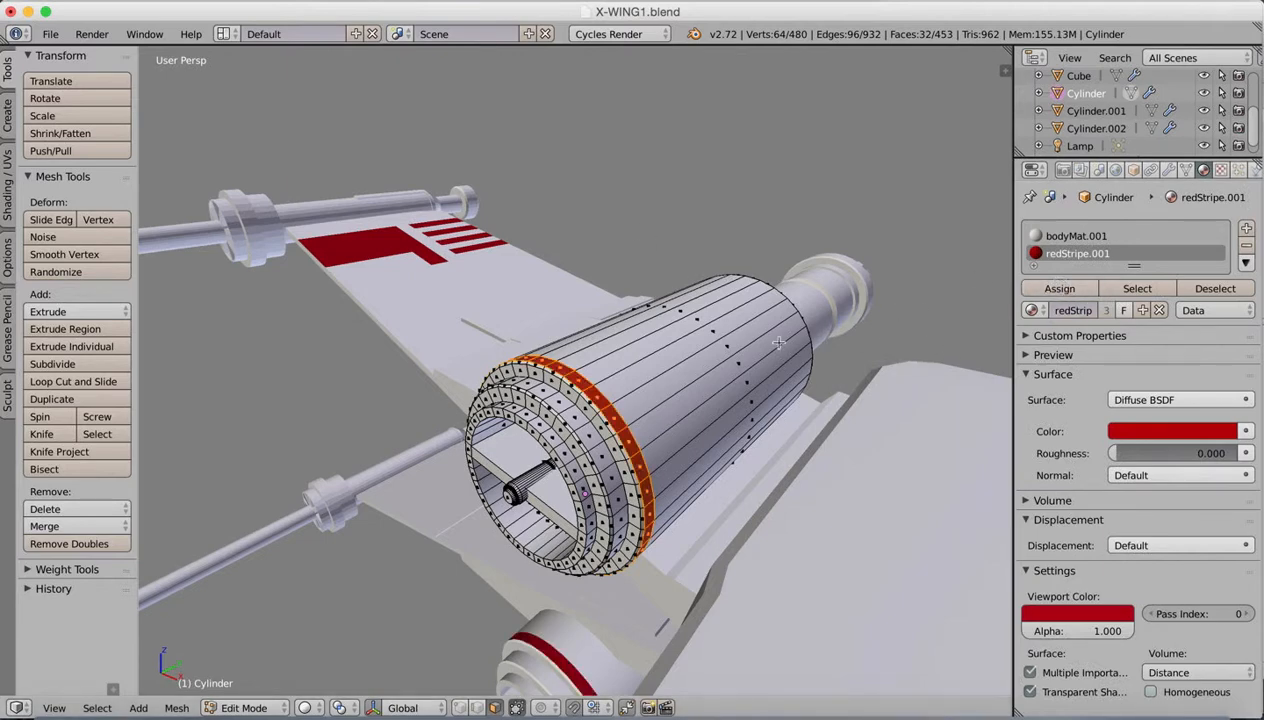
scroll(771, 380, "down", 8)
scroll(753, 376, "up", 2)
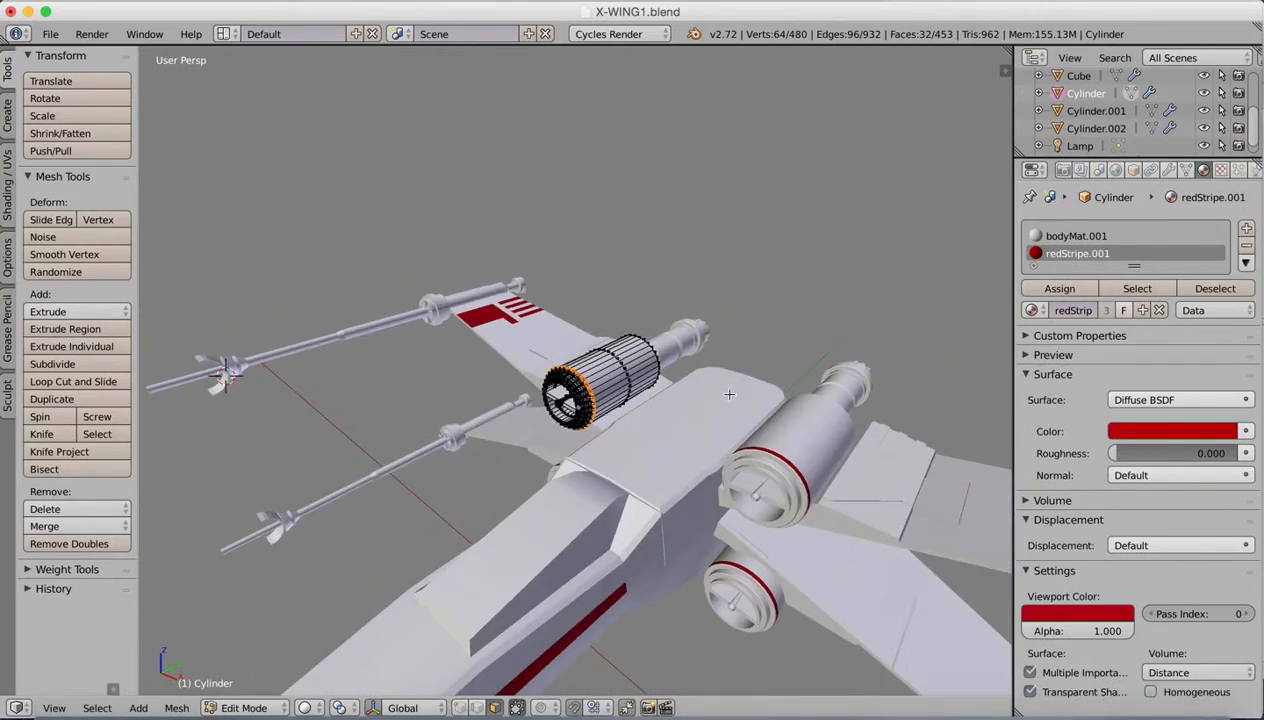
key("Tab")
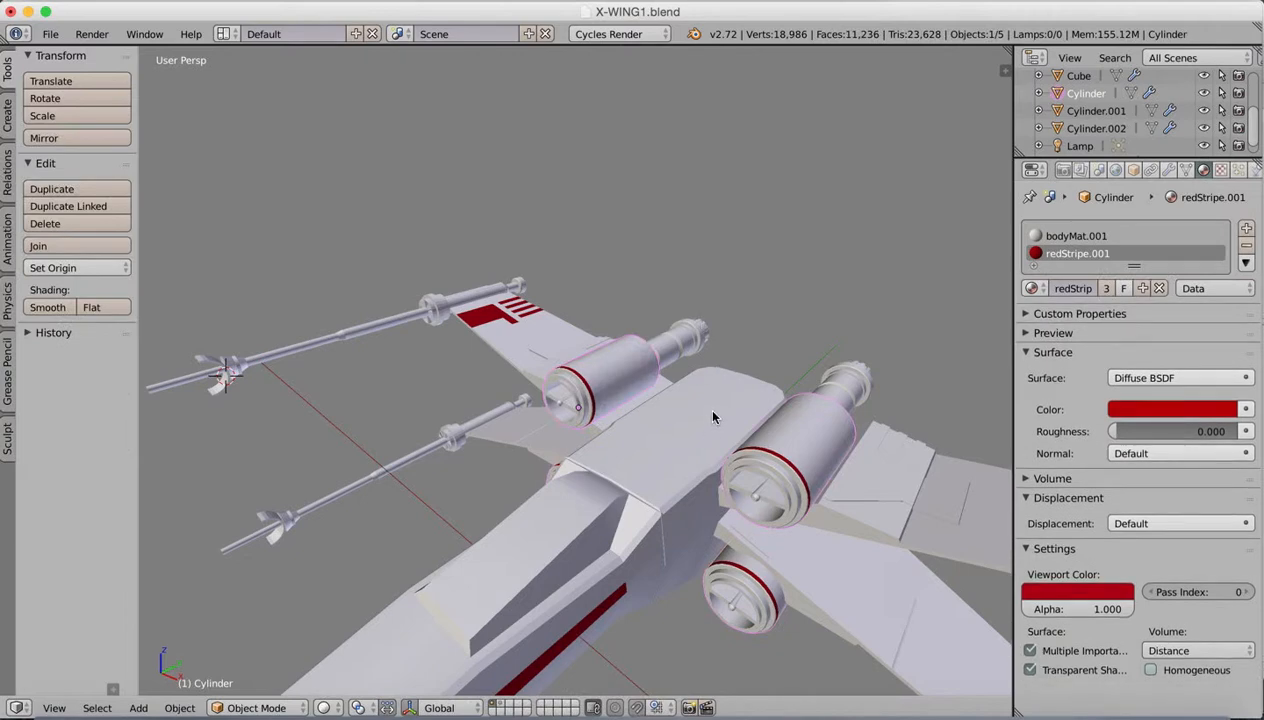
mouse_move(739, 413)
middle_mouse_down()
mouse_move(697, 391)
mouse_move(666, 403)
mouse_move(642, 392)
mouse_move(656, 428)
mouse_move(736, 426)
mouse_move(742, 409)
mouse_move(750, 424)
middle_mouse_up()
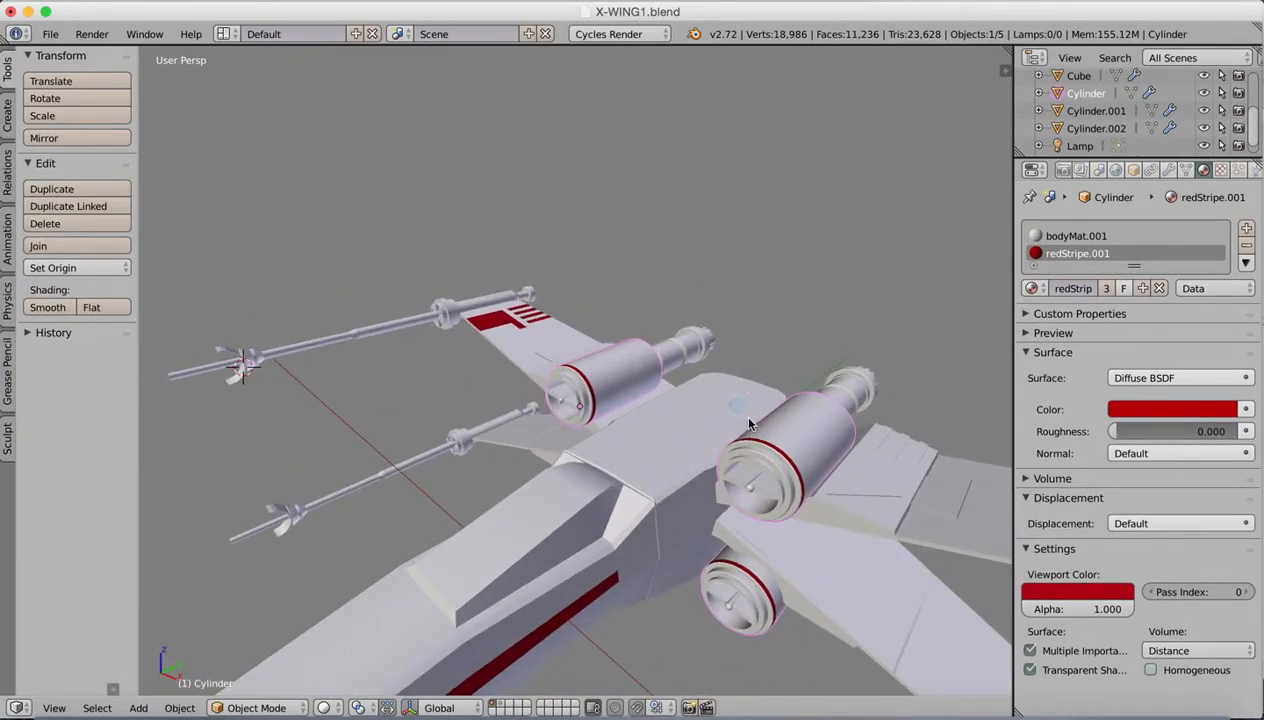
scroll(731, 420, "down", 5)
scroll(740, 436, "up", 3)
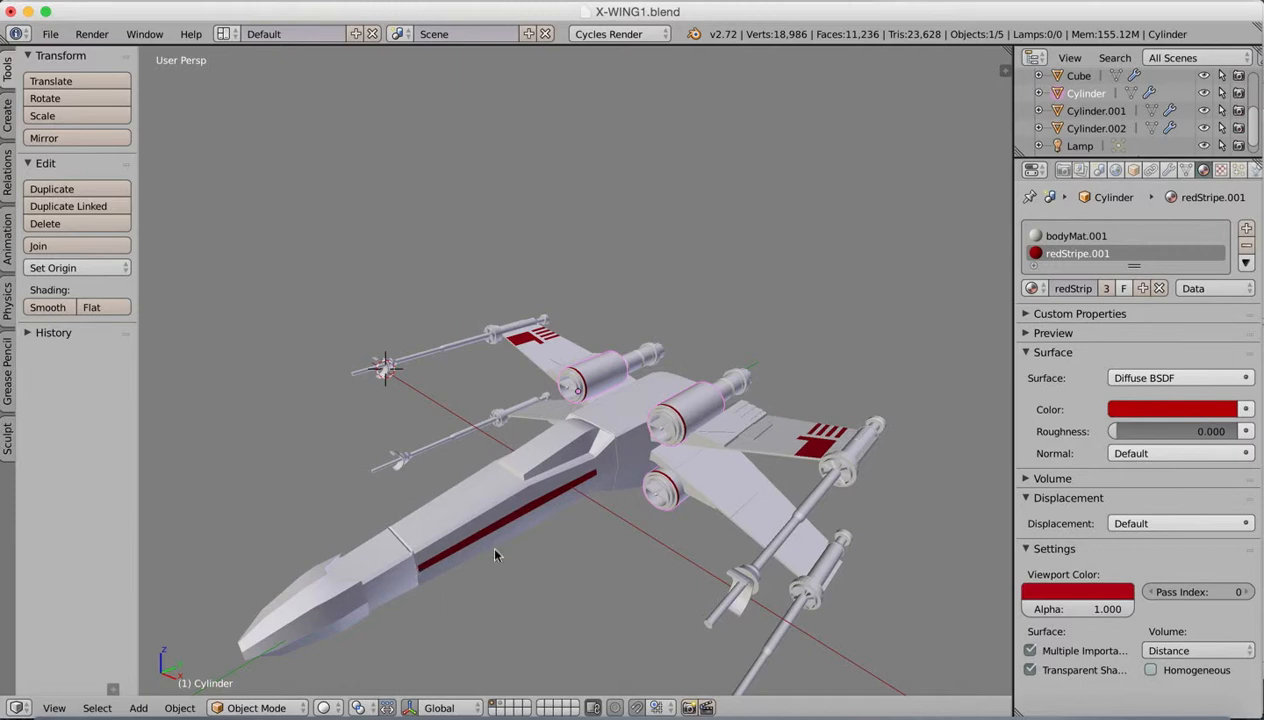
Step: Check the engine colours in the X-wing reference image, then return to the model in Blender
middle_click_drag(793, 343, 818, 373)
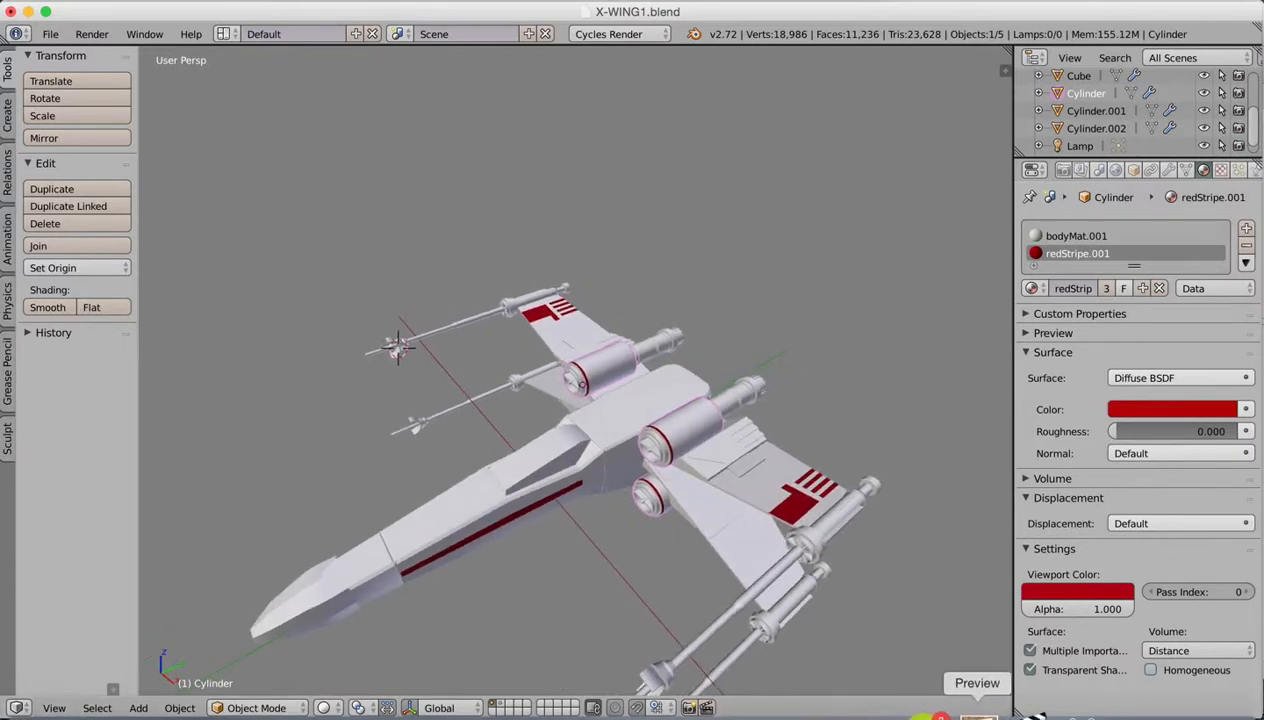
left_click(977, 714)
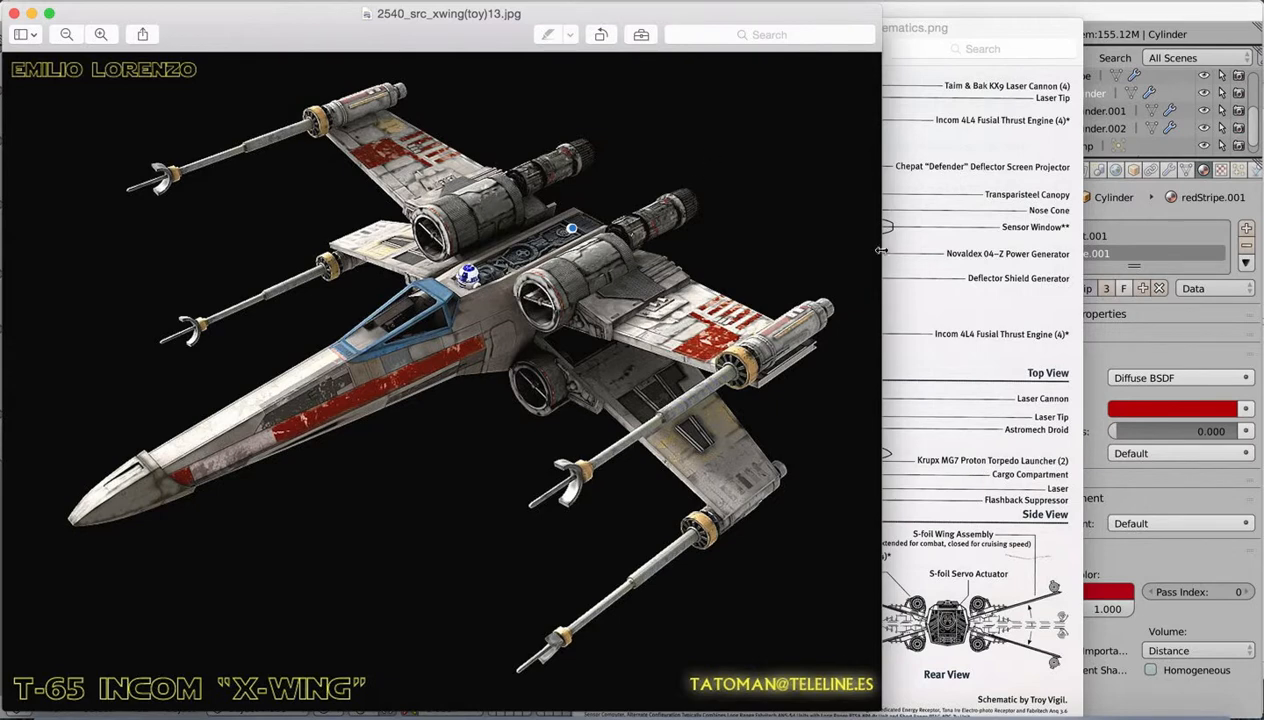
left_click(1120, 14)
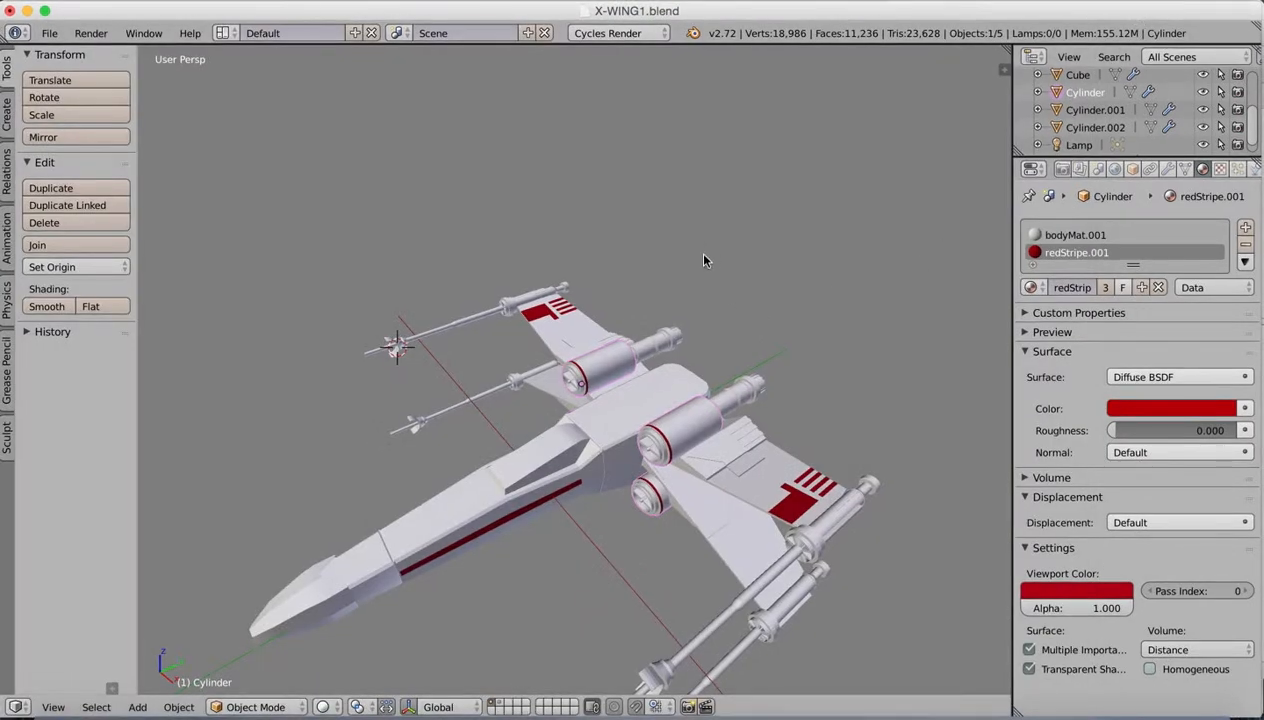
Step: Add a third material slot to the large engine cylinder with a new material named blackSteel.001
scroll(728, 369, "up", 8)
scroll(734, 375, "down", 2)
scroll(726, 378, "up", 2)
scroll(727, 376, "down", 2)
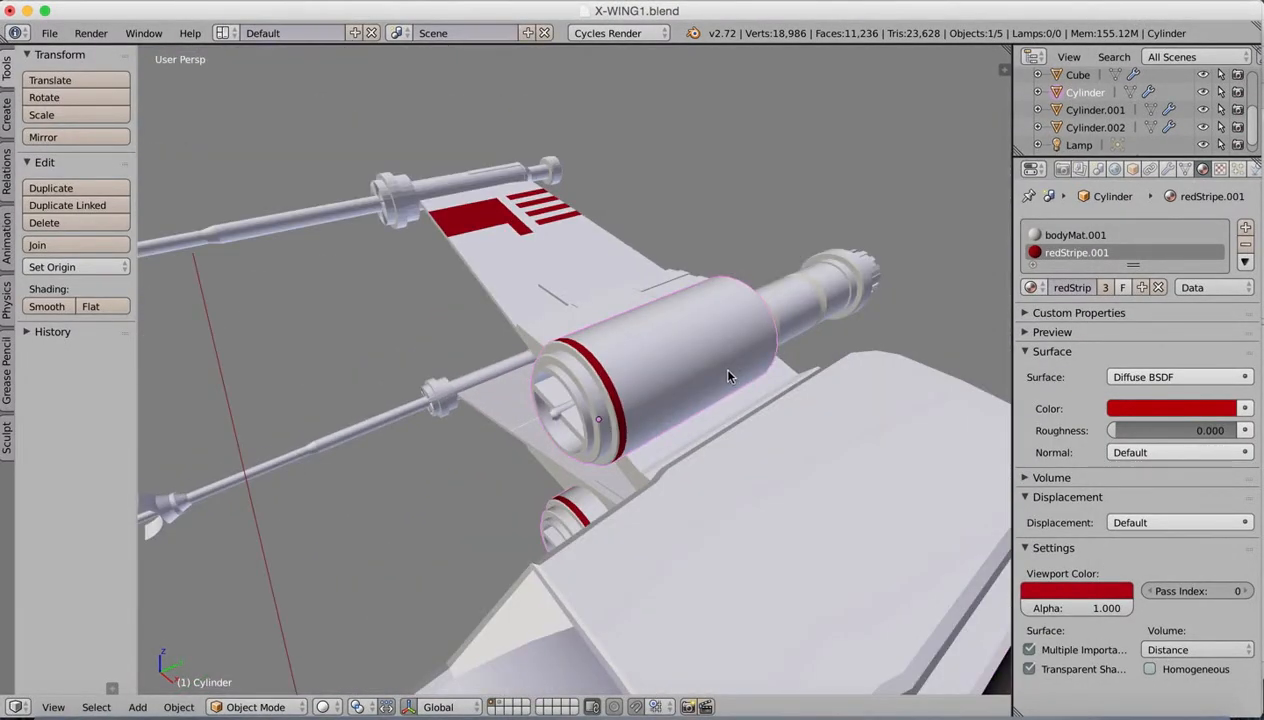
middle_click_drag(788, 358, 765, 376)
left_click(1245, 228)
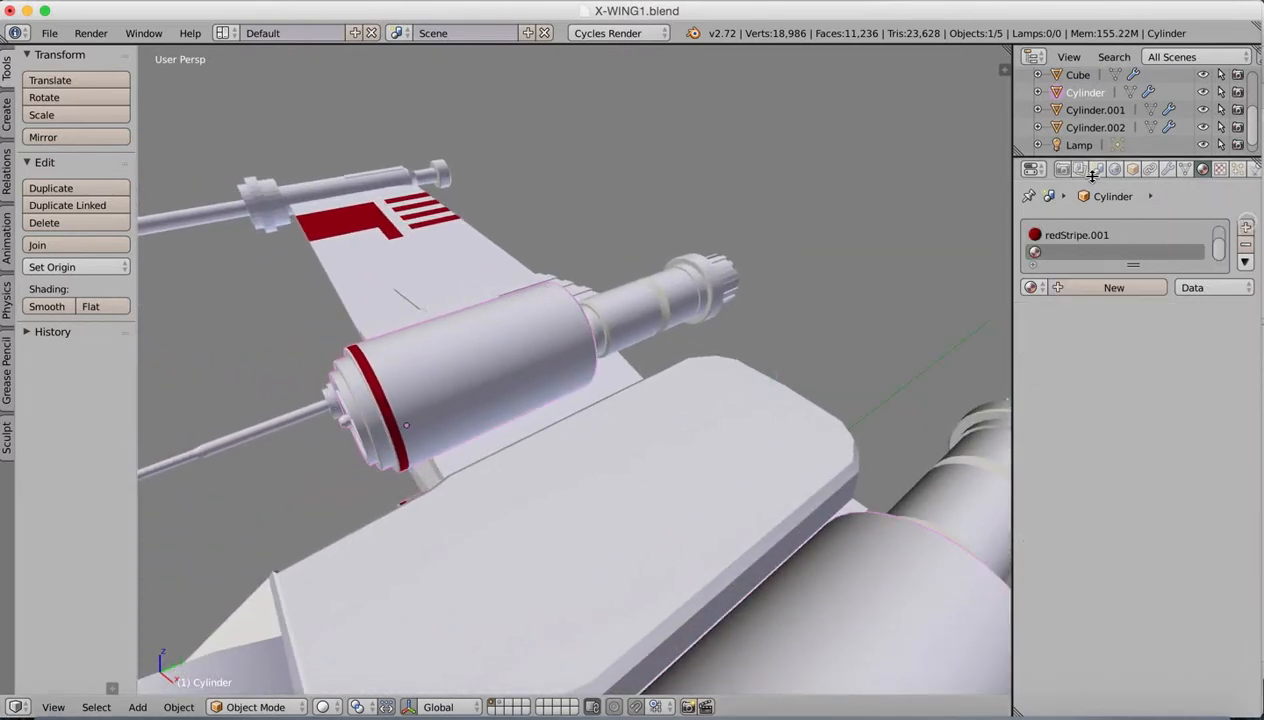
left_click(1095, 287)
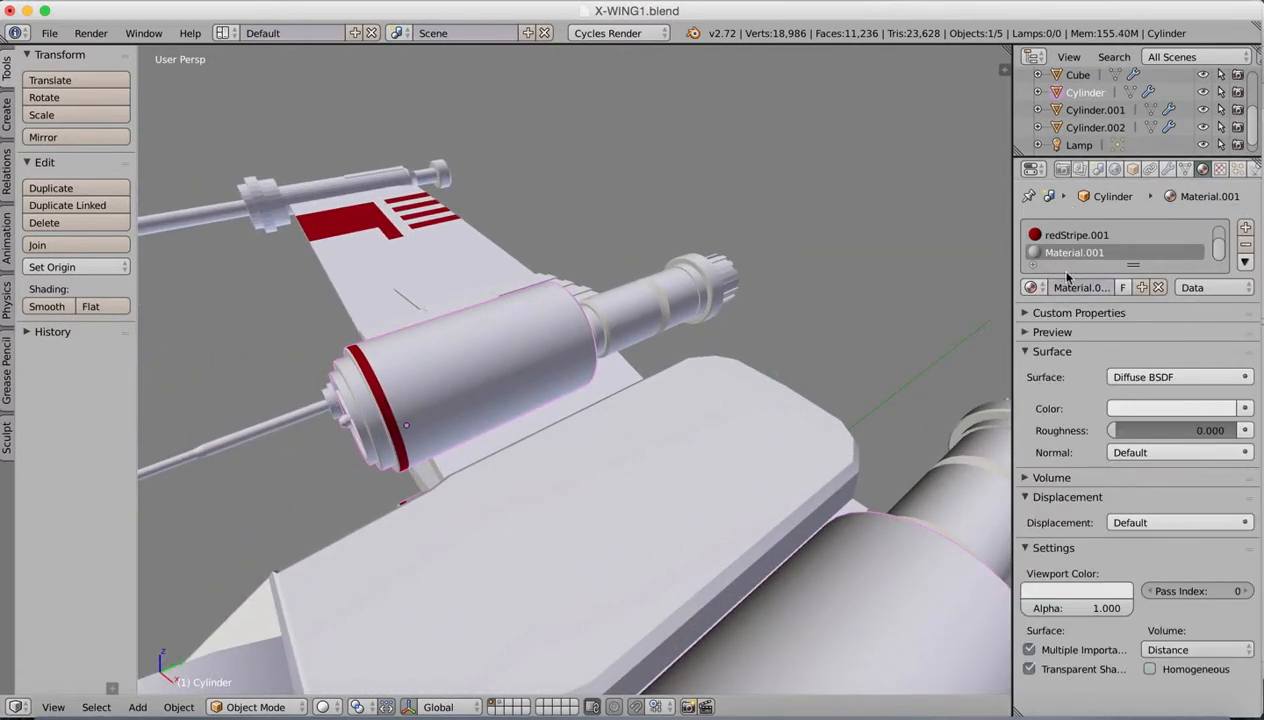
left_click(1070, 286)
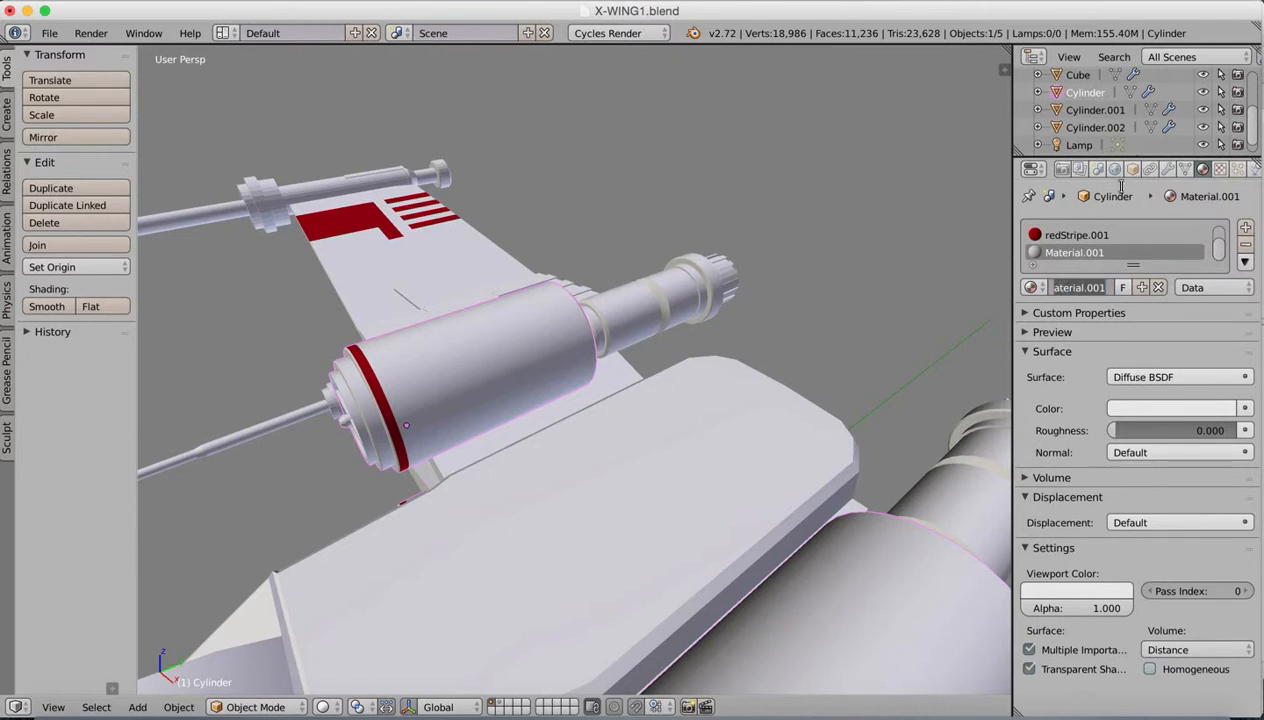
type("blackSteel.0")
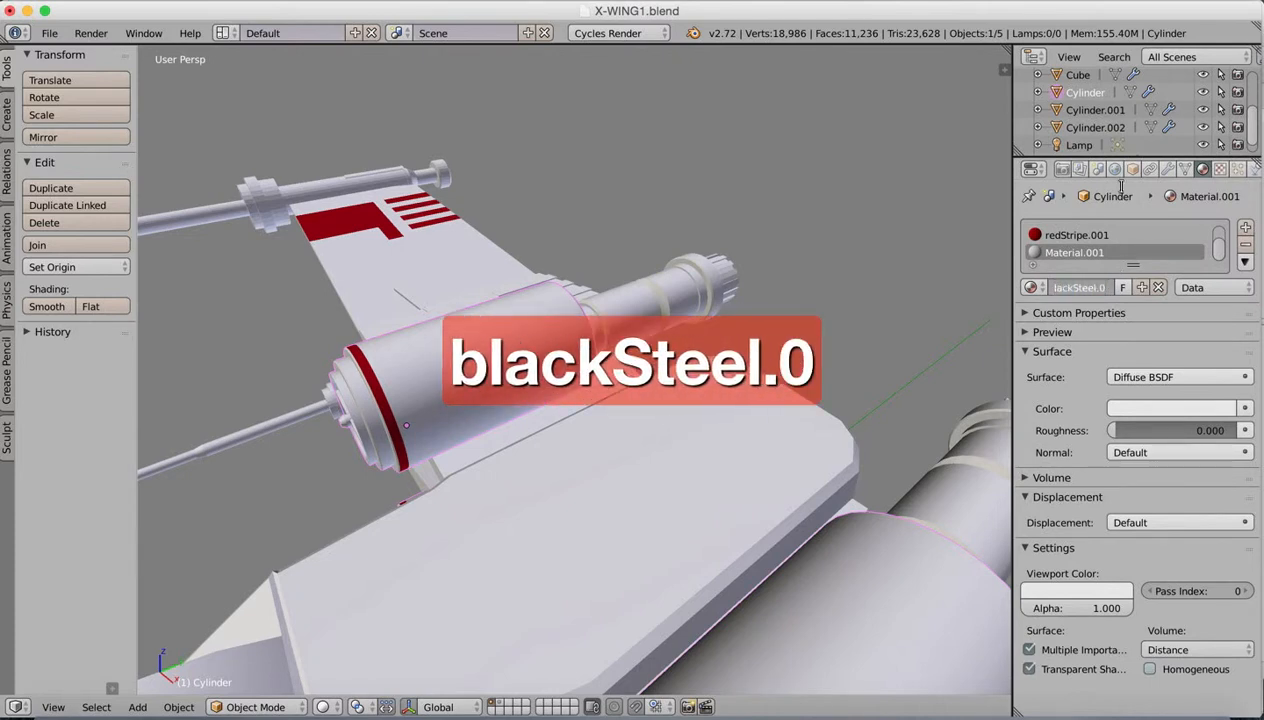
type("01")
key("Return")
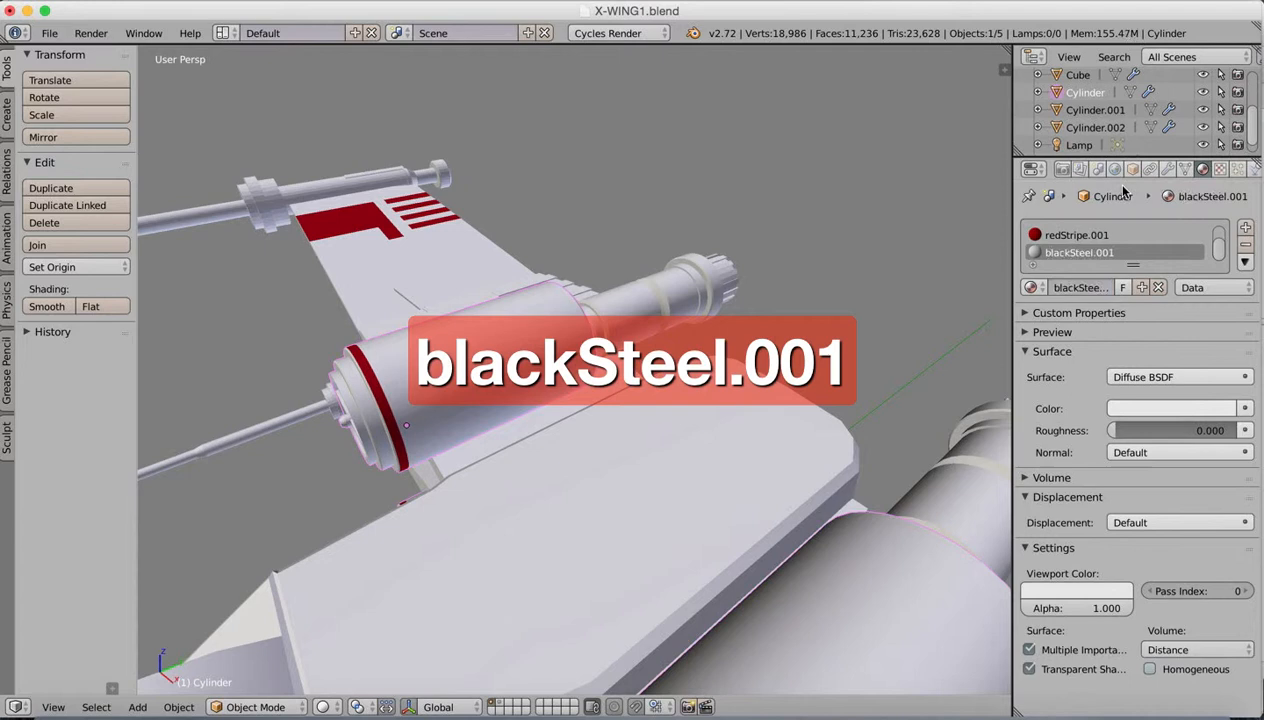
Step: Darken both the diffuse colour and the viewport colour of blackSteel.001 to near black
left_click(1156, 410)
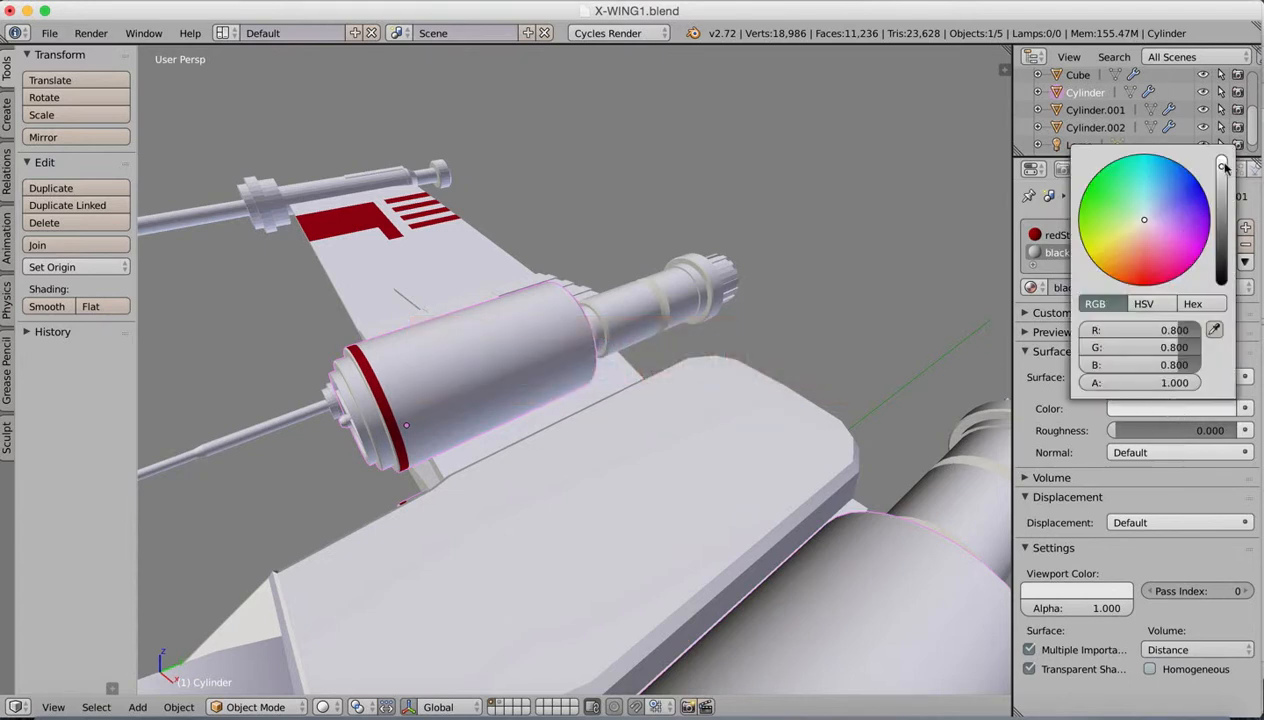
left_click_drag(1224, 167, 1226, 273)
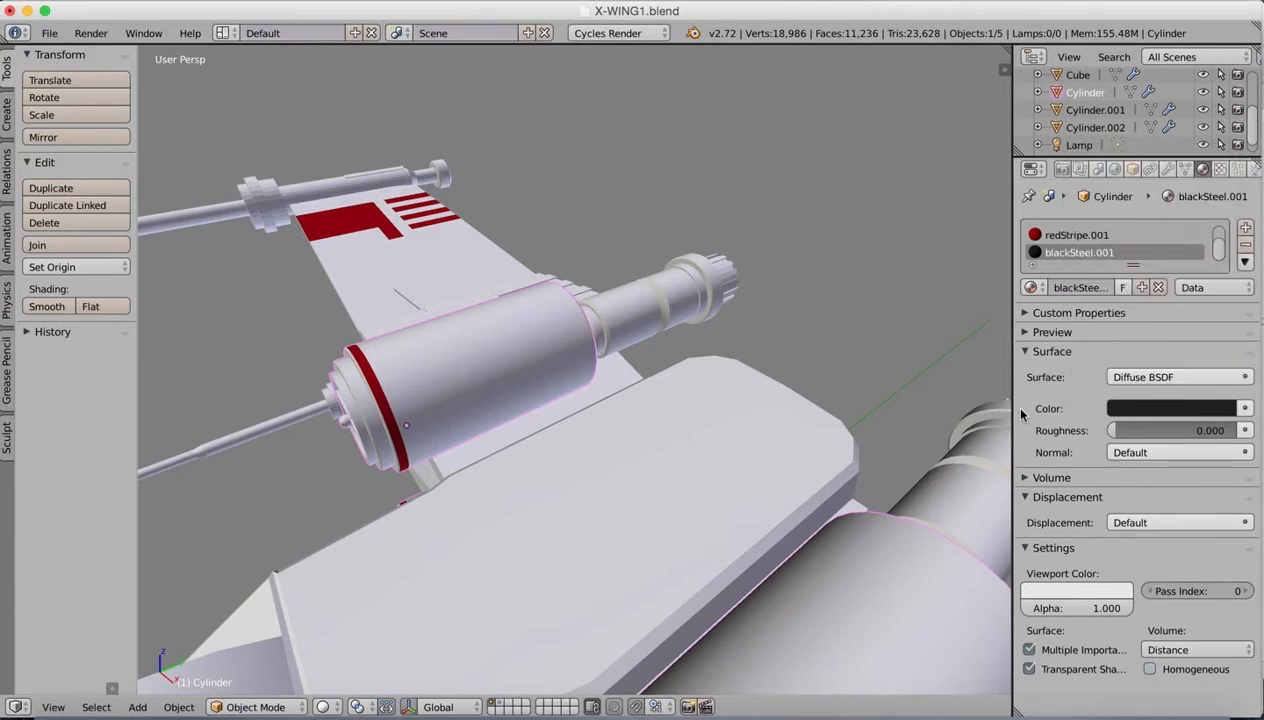
left_click(1054, 594)
left_click(1059, 594)
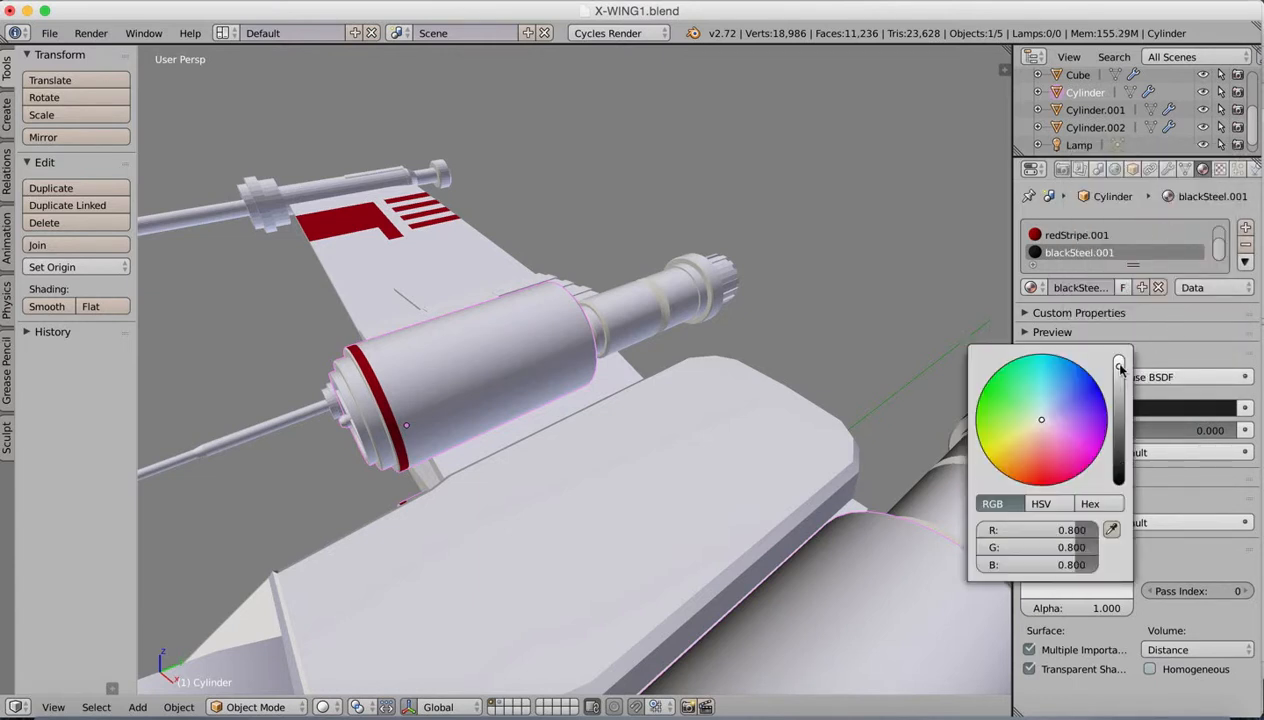
left_click_drag(1121, 370, 1121, 472)
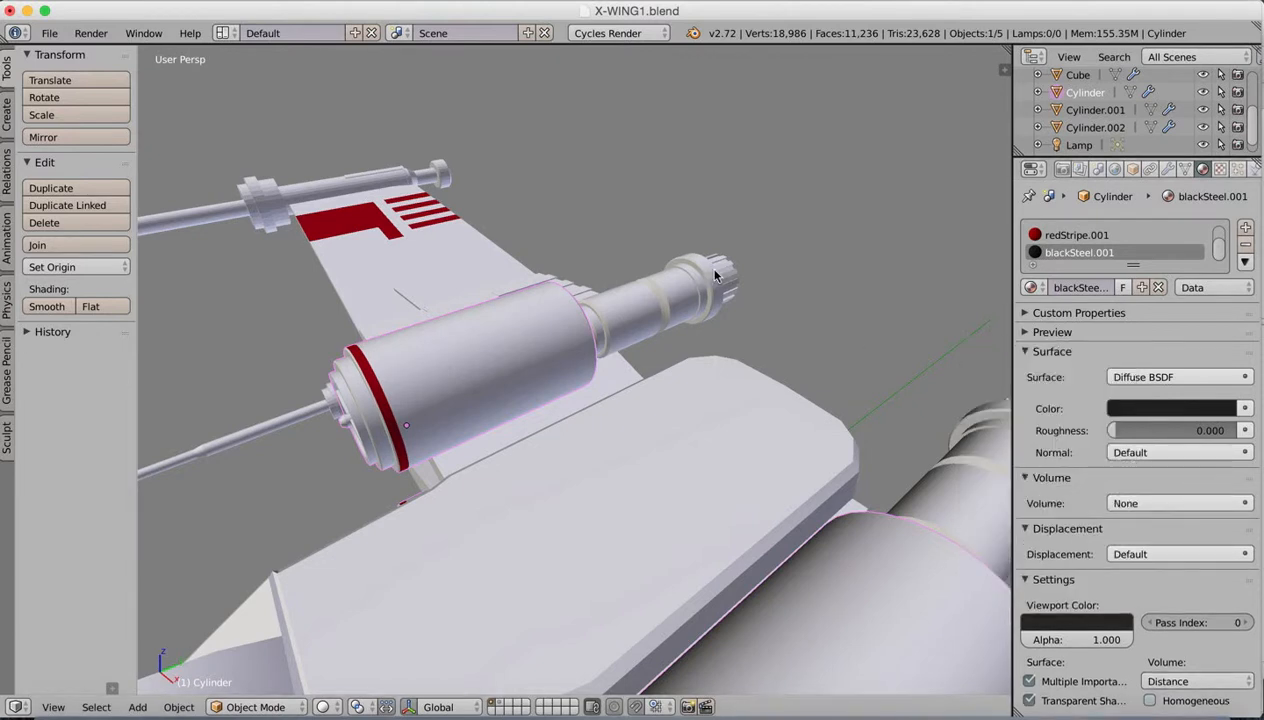
Step: Select the narrower rear engine cylinder, enter Edit Mode, and box-select the visible outer faces of its toothed exhaust nozzle
right_click(660, 289)
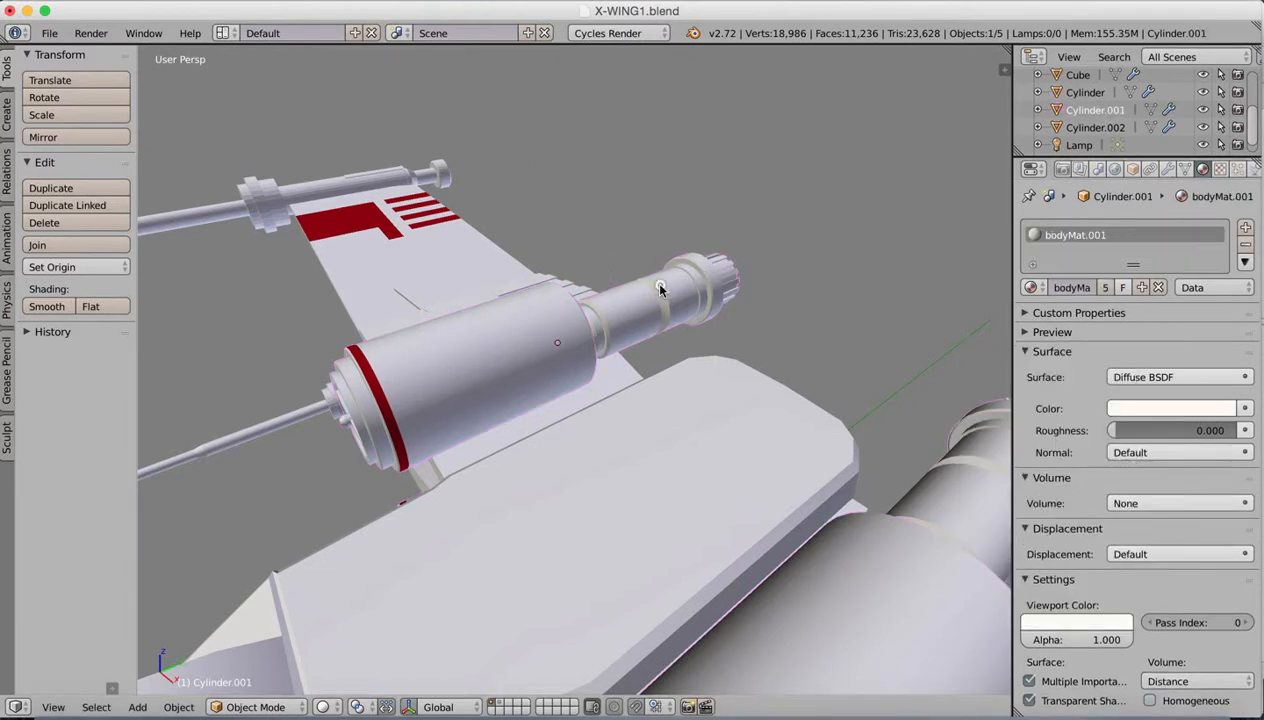
key("Tab")
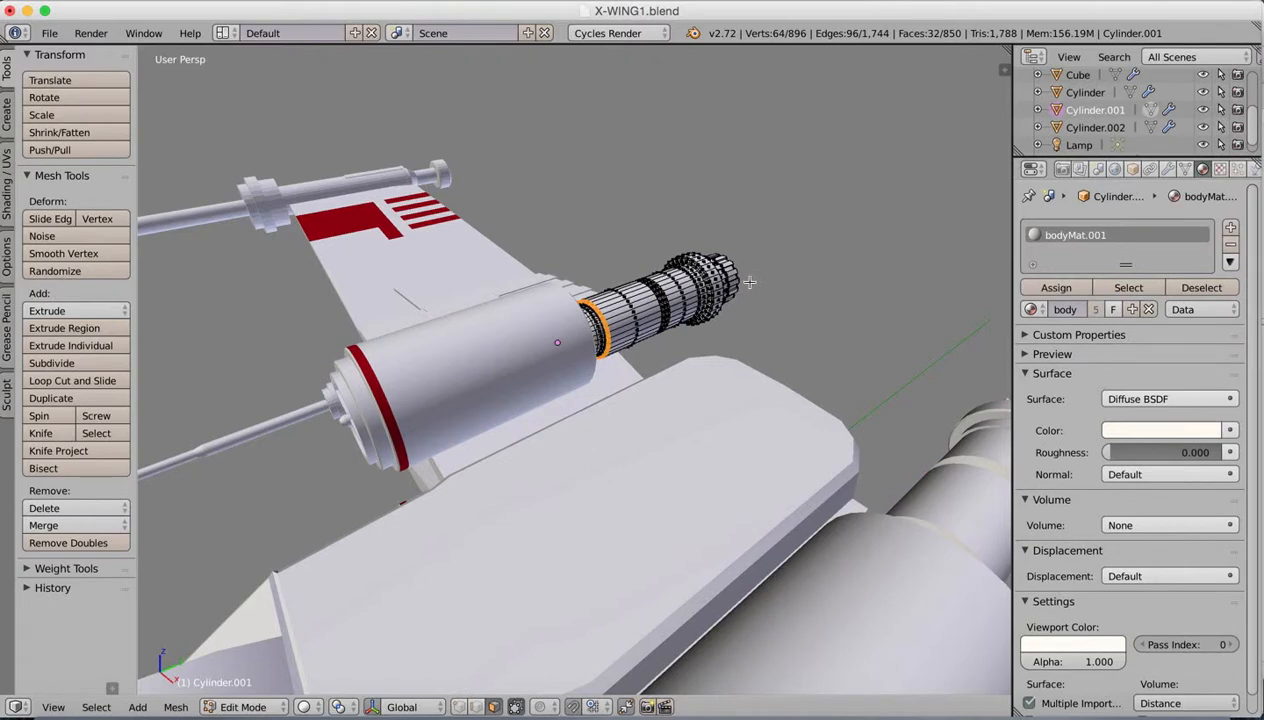
middle_click_drag(749, 282, 627, 229)
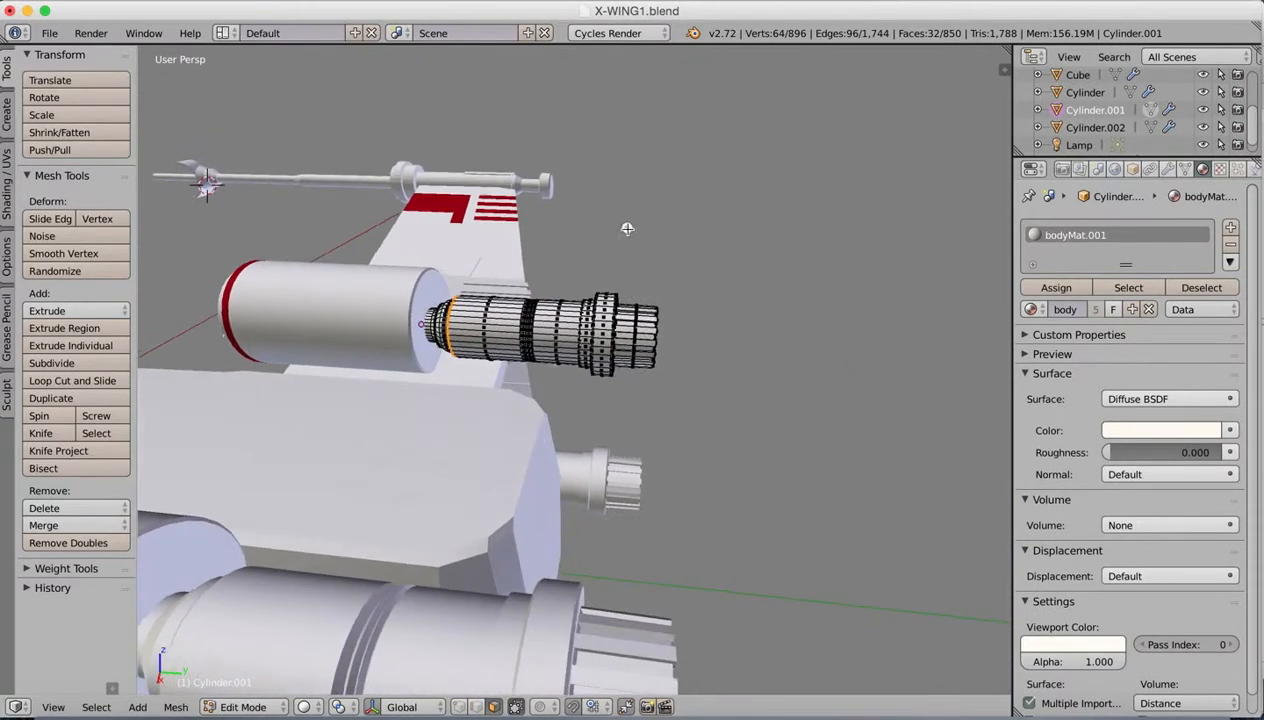
key("b")
left_click_drag(709, 285, 619, 383)
middle_click_drag(718, 308, 520, 280)
key("b")
left_click_drag(377, 278, 458, 400)
middle_click_drag(460, 407, 556, 406)
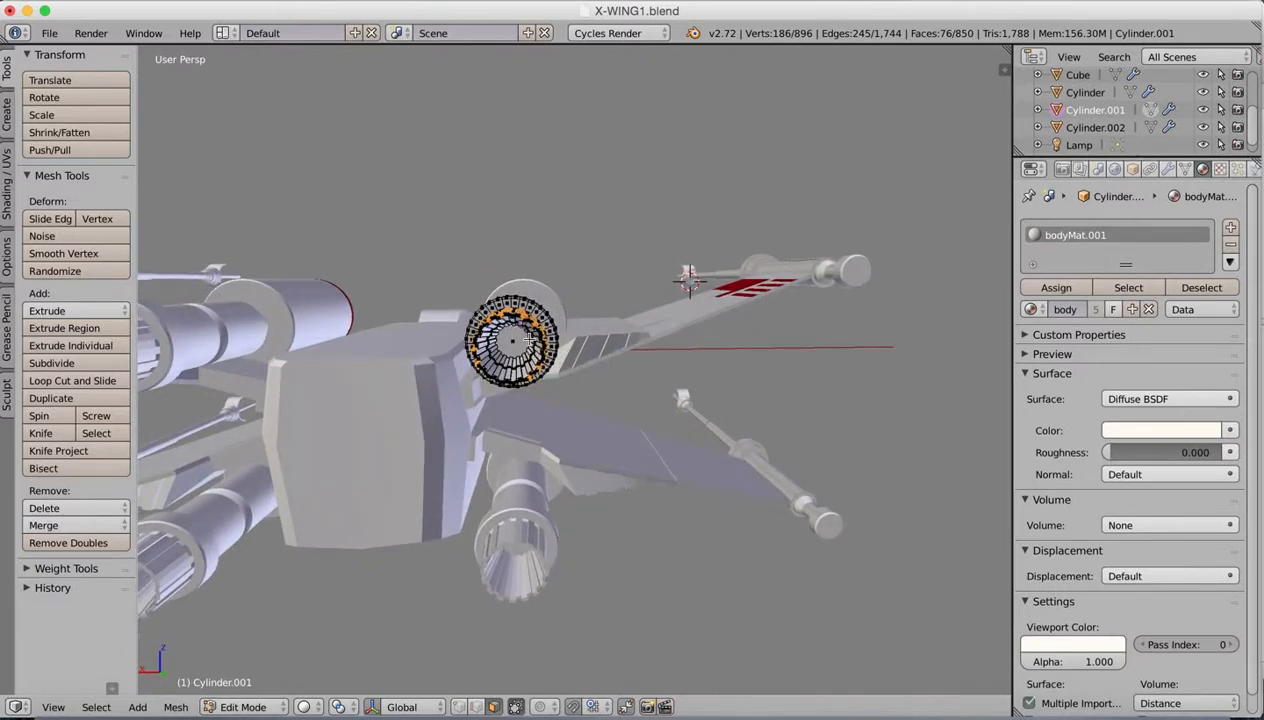
Step: Extend the selection to the inner faces of the exhaust nozzle, working from behind the ship
key("b")
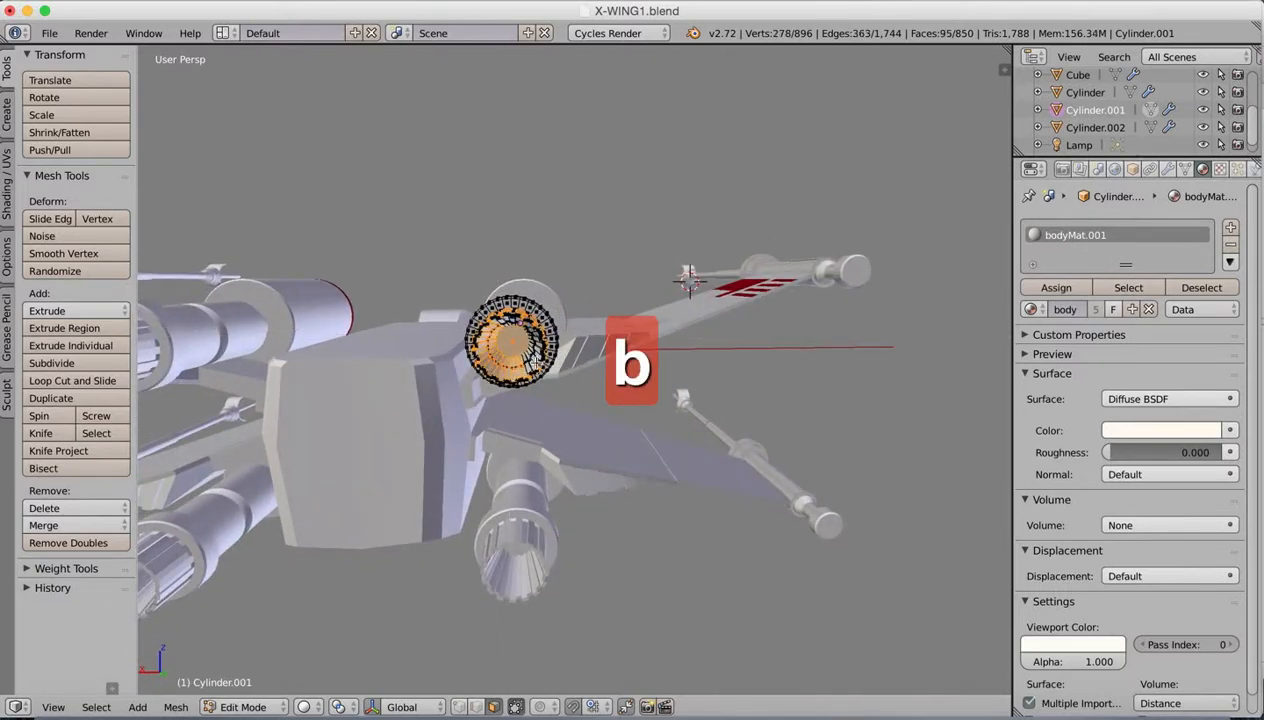
middle_click_drag(535, 360, 557, 346)
key("b")
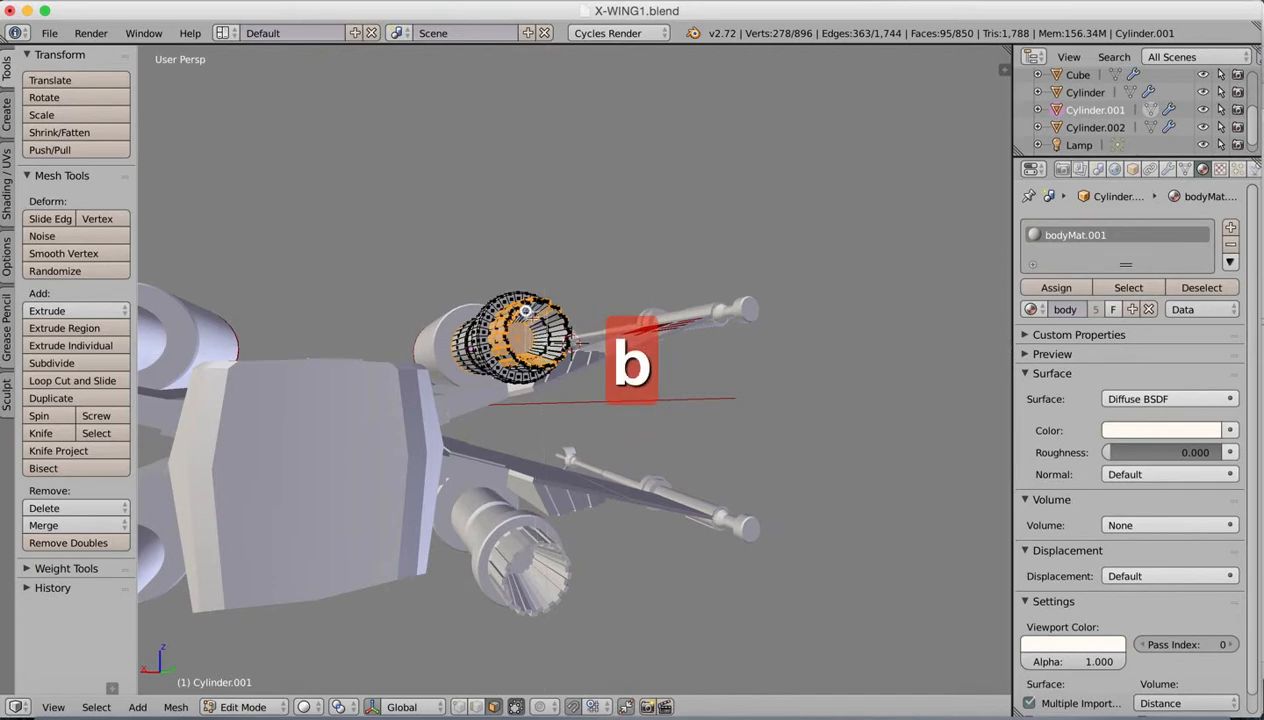
left_click_drag(525, 311, 526, 310)
middle_click_drag(526, 310, 548, 296)
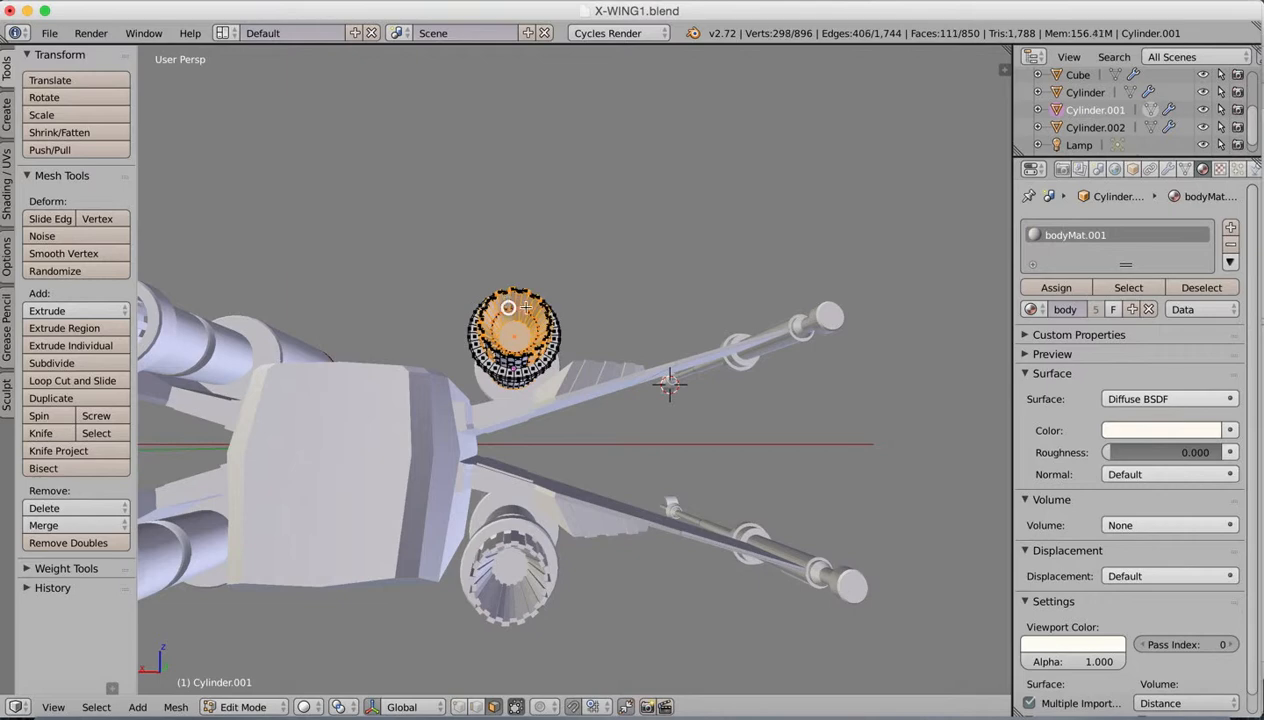
middle_click_drag(525, 309, 541, 369)
middle_click_drag(567, 320, 557, 282)
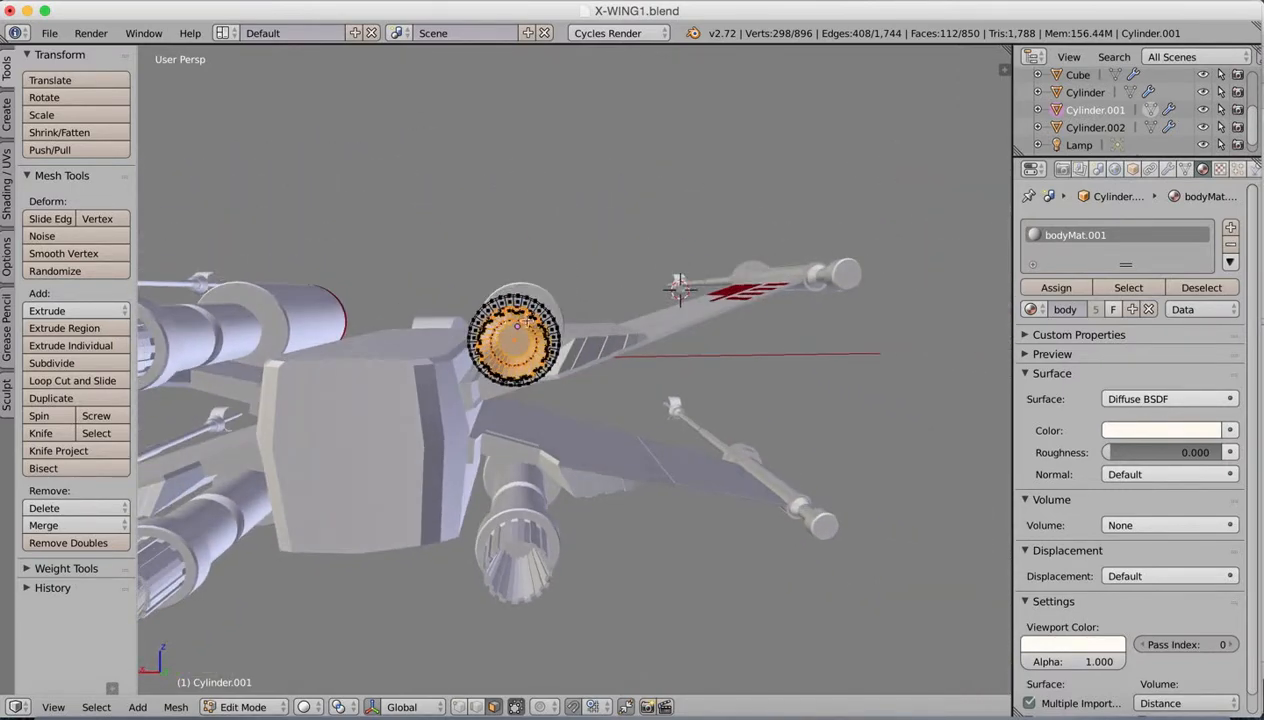
middle_click_drag(517, 325, 608, 396)
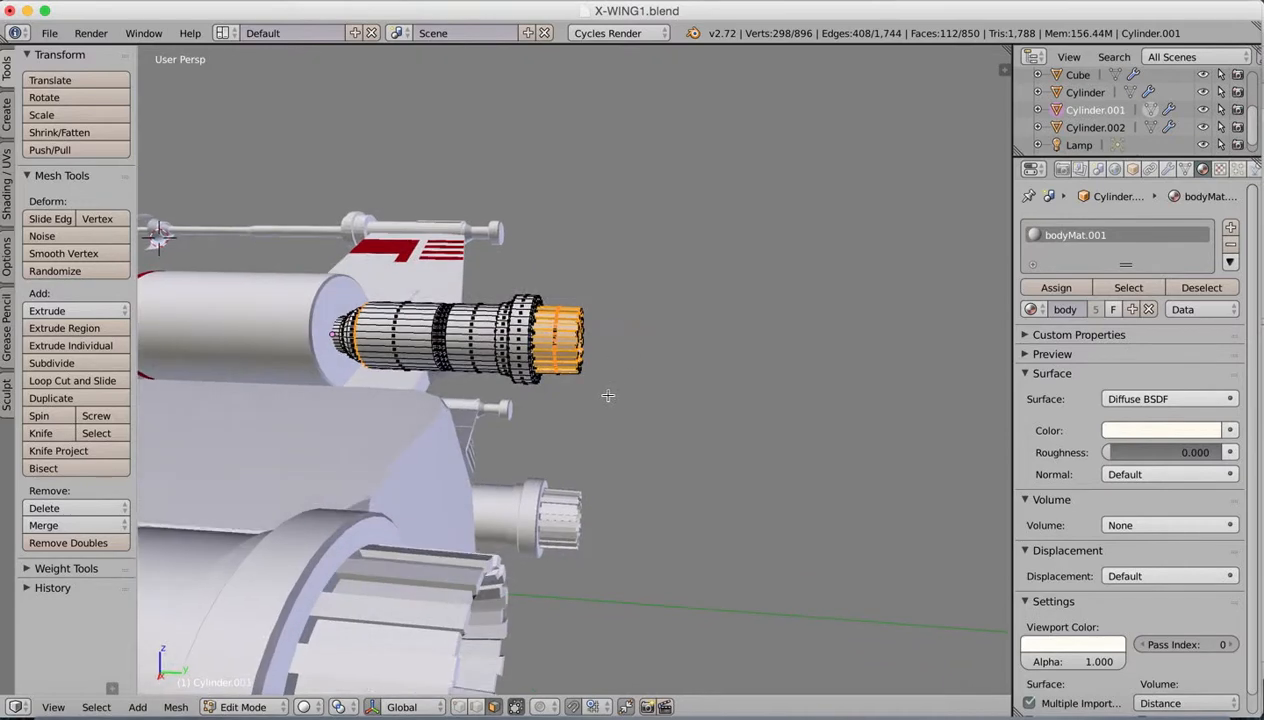
Step: Box-select the entire exhaust nozzle in wireframe display to include its hidden faces, and return to solid display
key("b")
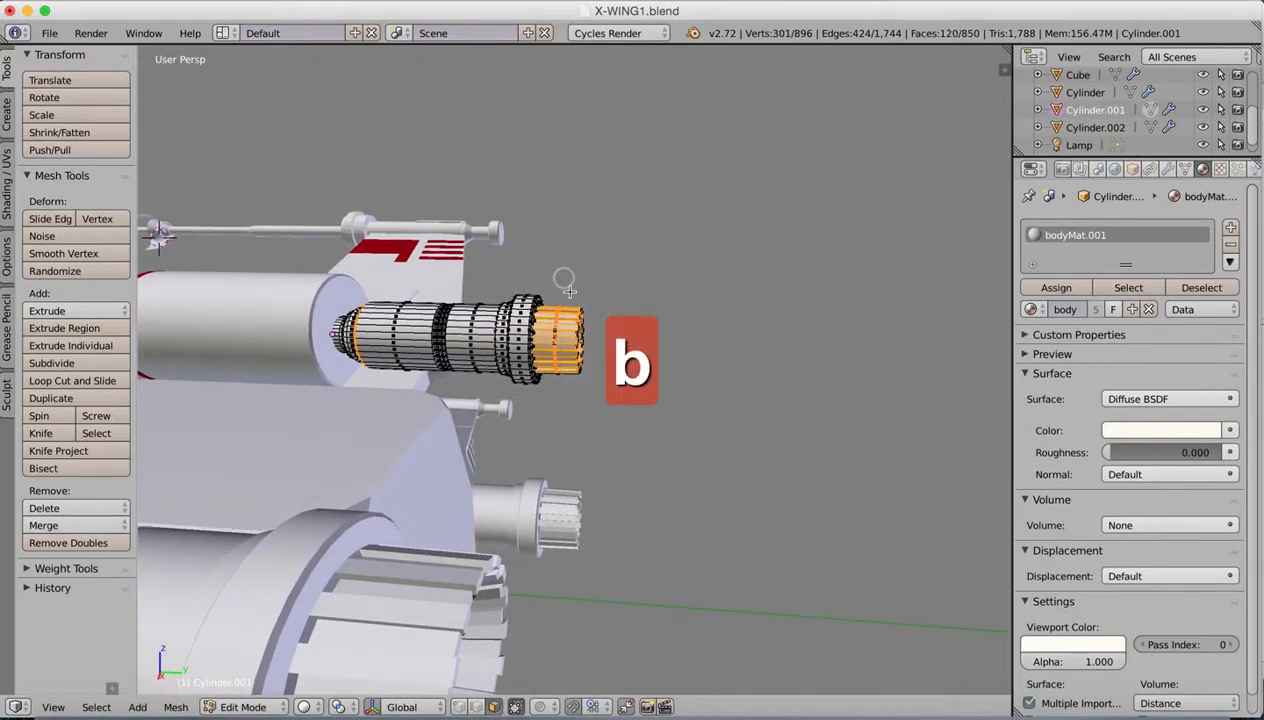
key("z")
key("b")
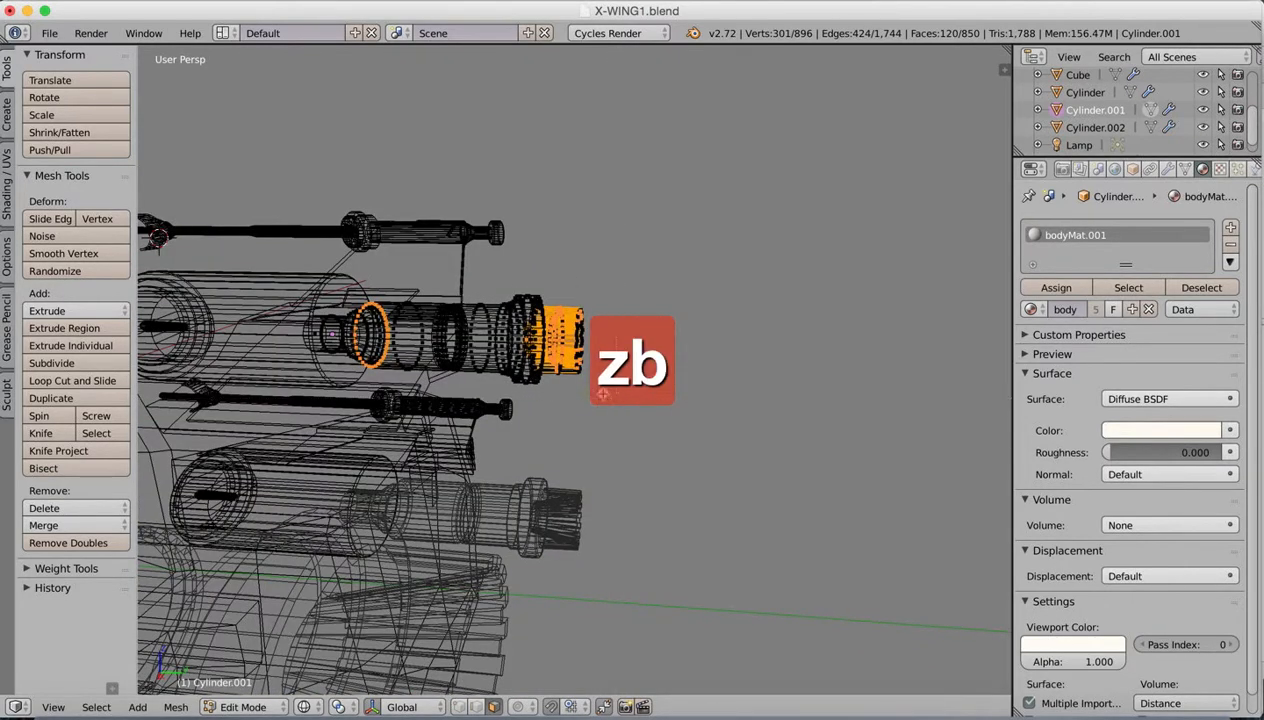
middle_click_drag(608, 307, 614, 221)
key("b")
left_click_drag(619, 397, 545, 283)
mouse_move(593, 265)
middle_mouse_down()
mouse_move(545, 321)
mouse_move(476, 338)
mouse_move(554, 295)
mouse_move(500, 300)
mouse_move(467, 351)
mouse_move(430, 305)
middle_mouse_up()
key("z")
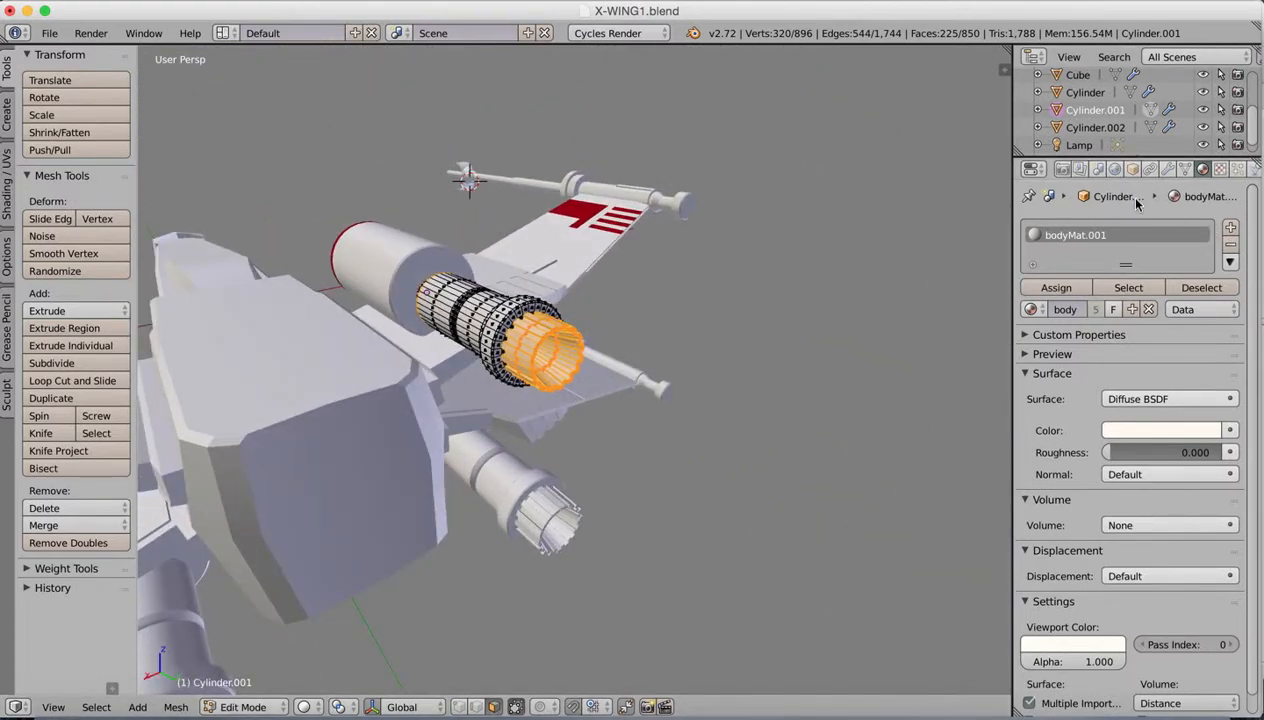
Step: Add a second material slot with blackSteel.001 to the rear engine, assign it to the selected faces, and return to Object Mode
left_click(1231, 229)
left_click(1032, 308)
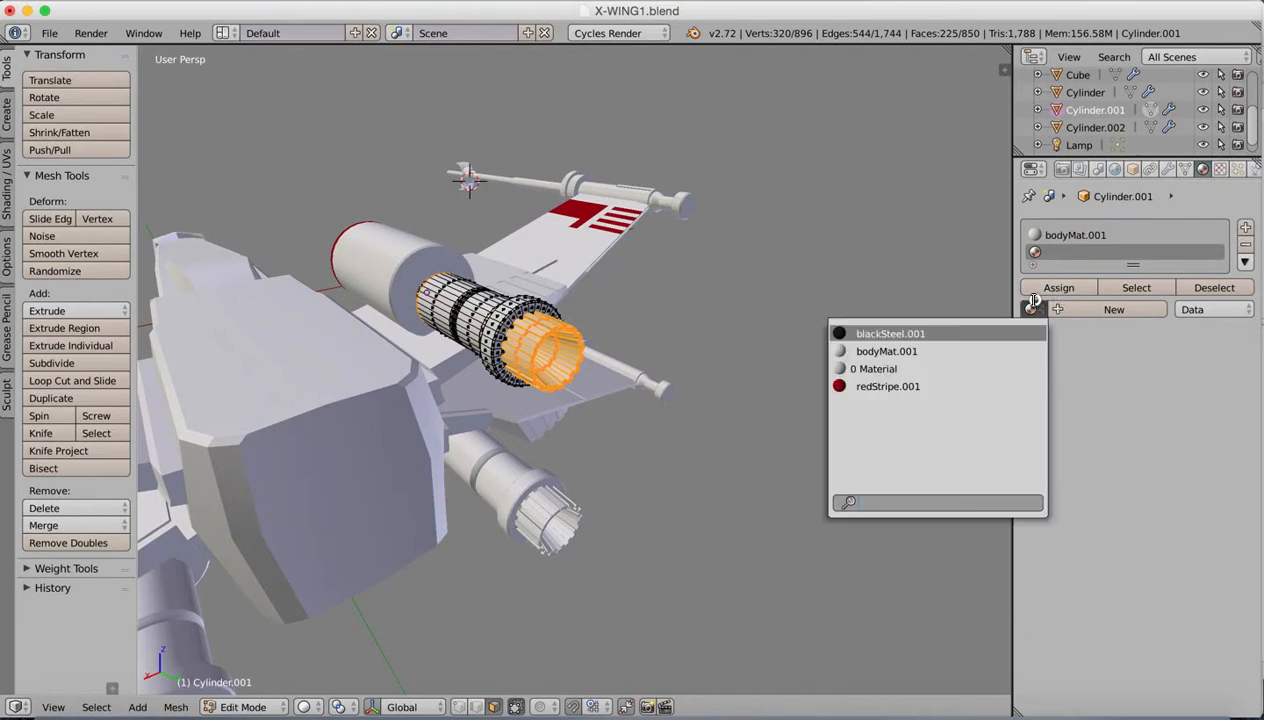
left_click(895, 336)
left_click(1057, 287)
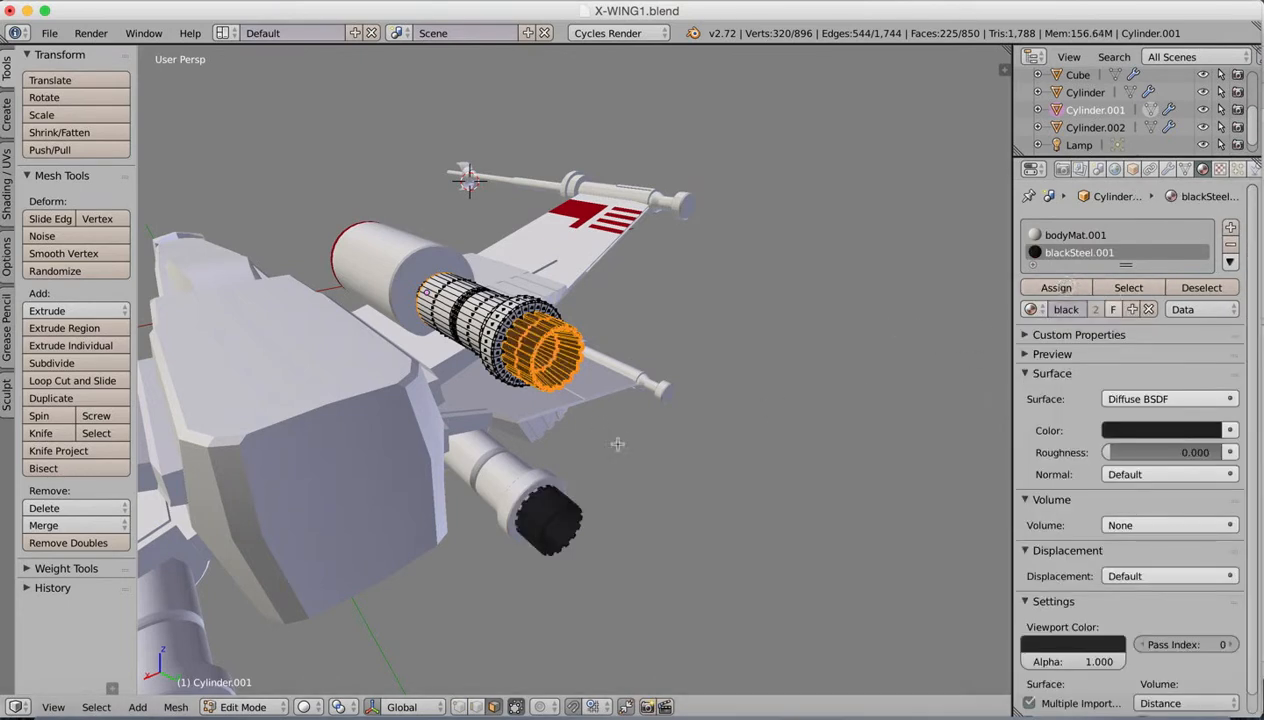
key("Tab")
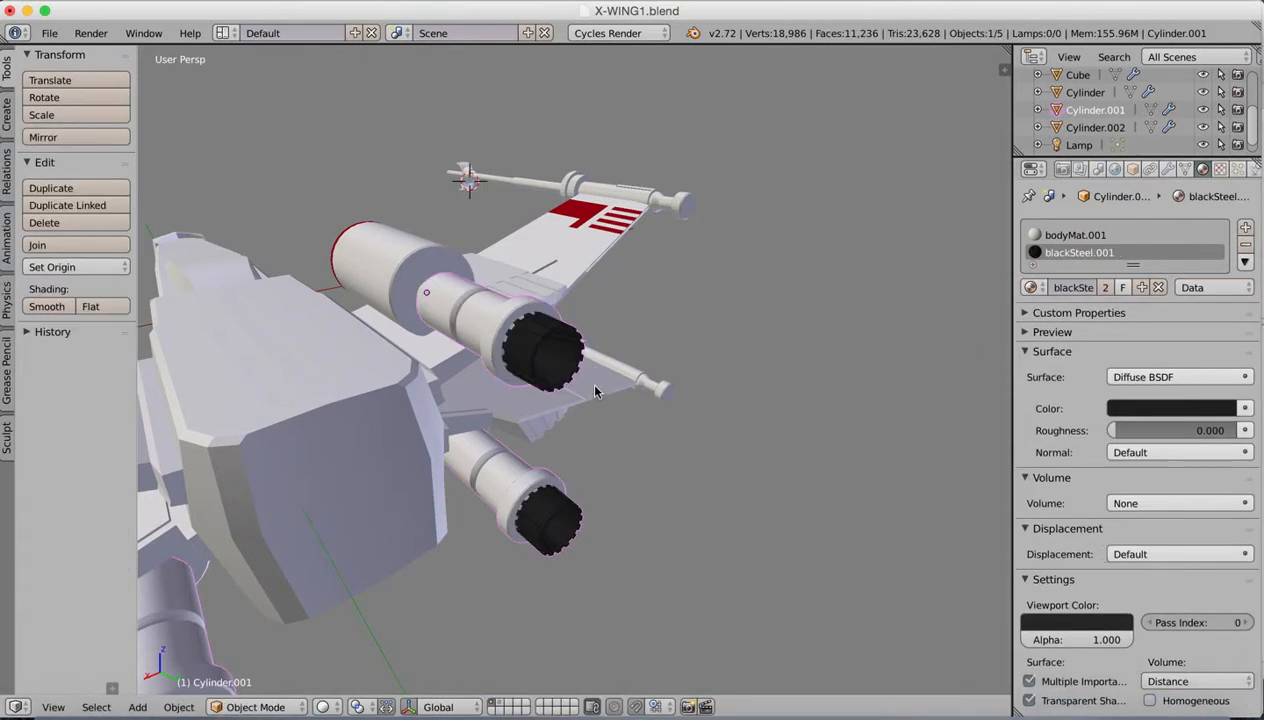
Step: Inspect the model from the front and side and compare its colouring with the X-wing reference image
middle_click_drag(577, 409, 726, 367)
scroll(726, 374, "down", 10)
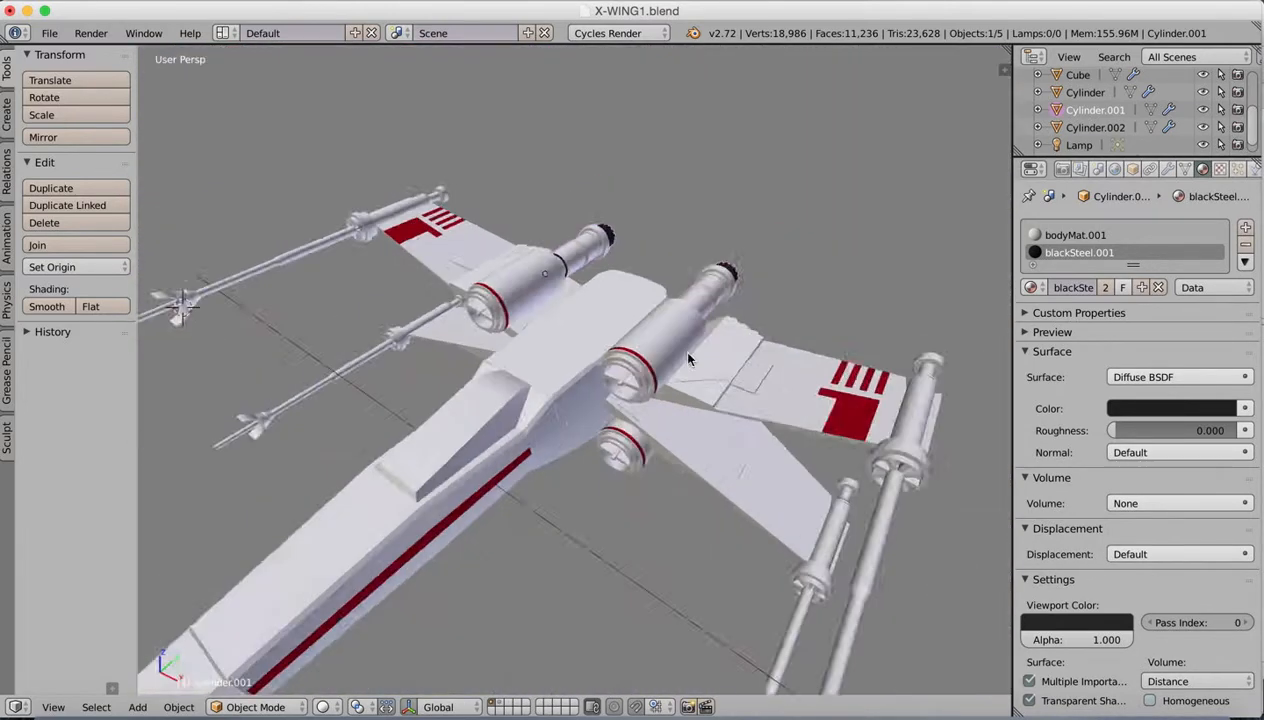
scroll(673, 352, "up", 3)
scroll(673, 352, "down", 2)
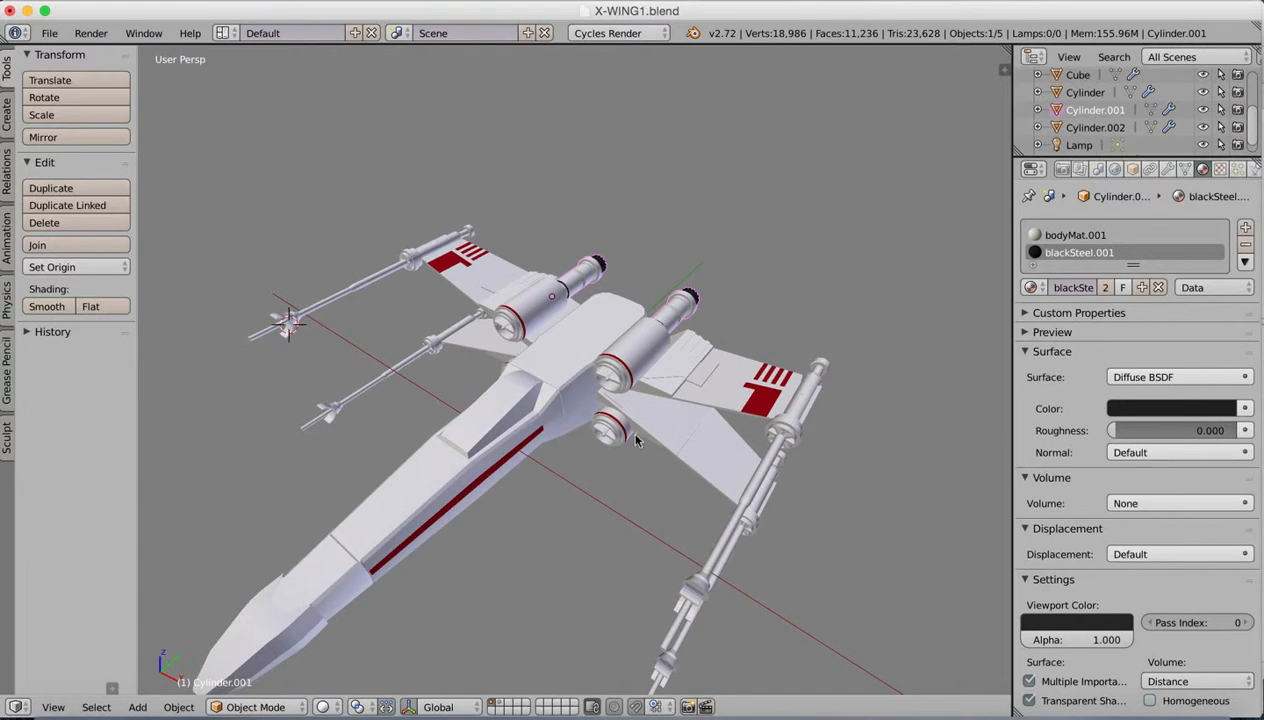
middle_click_drag(612, 447, 604, 407)
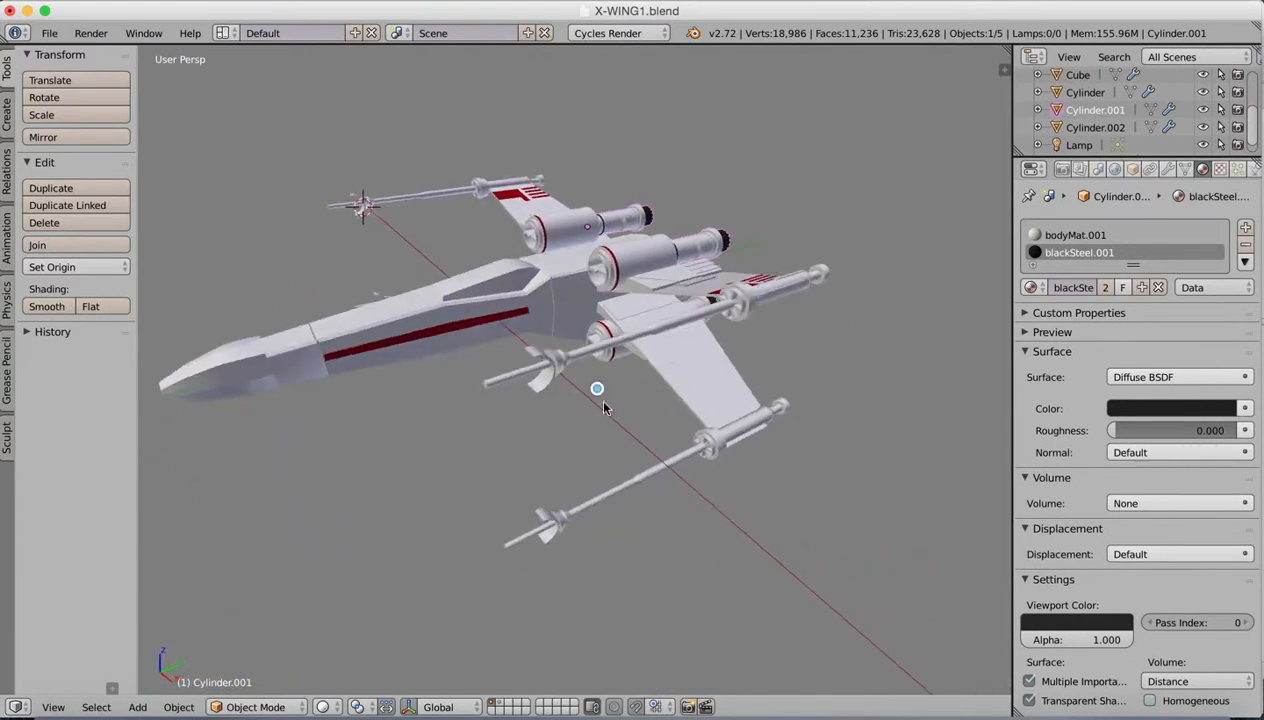
left_click(970, 705)
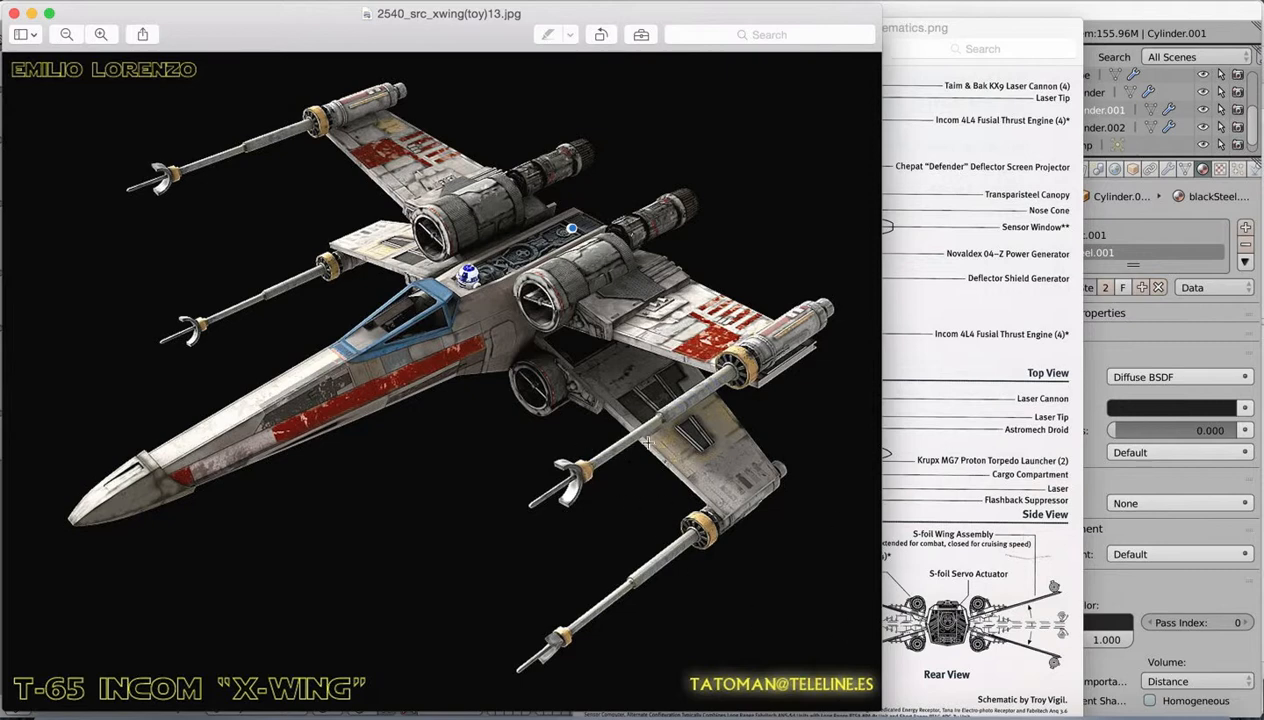
left_click(880, 705)
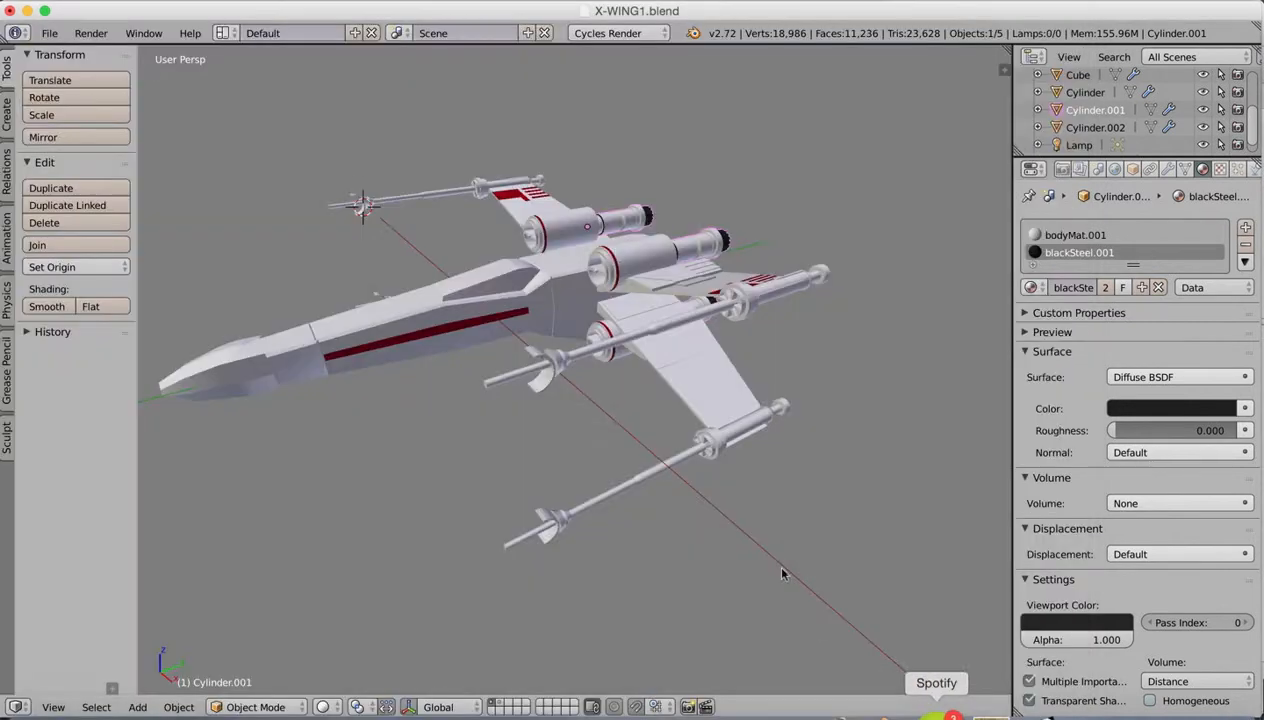
Step: Select the laser cannon object and open its mesh in Edit Mode, with the flared cone near the upper cannon's tip in view
scroll(602, 360, "up", 8)
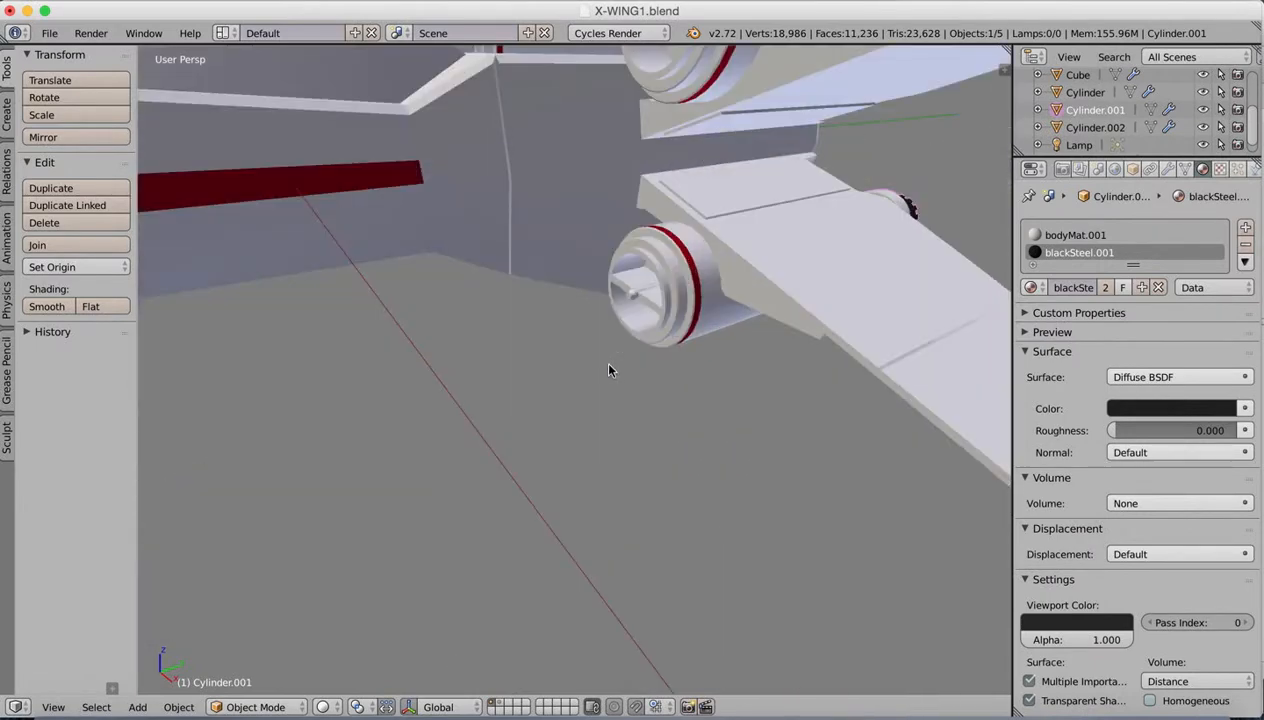
scroll(550, 312, "down", 6)
right_click(530, 355)
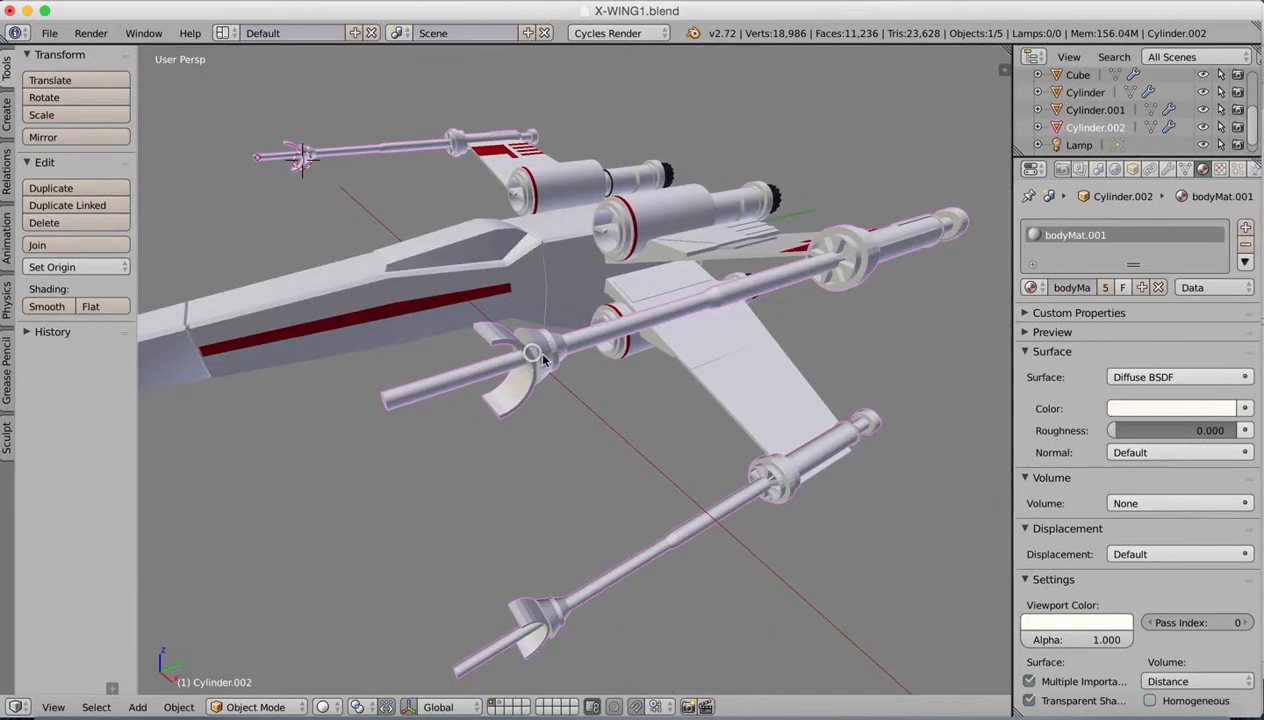
key("Tab")
middle_click_drag(517, 415, 514, 386)
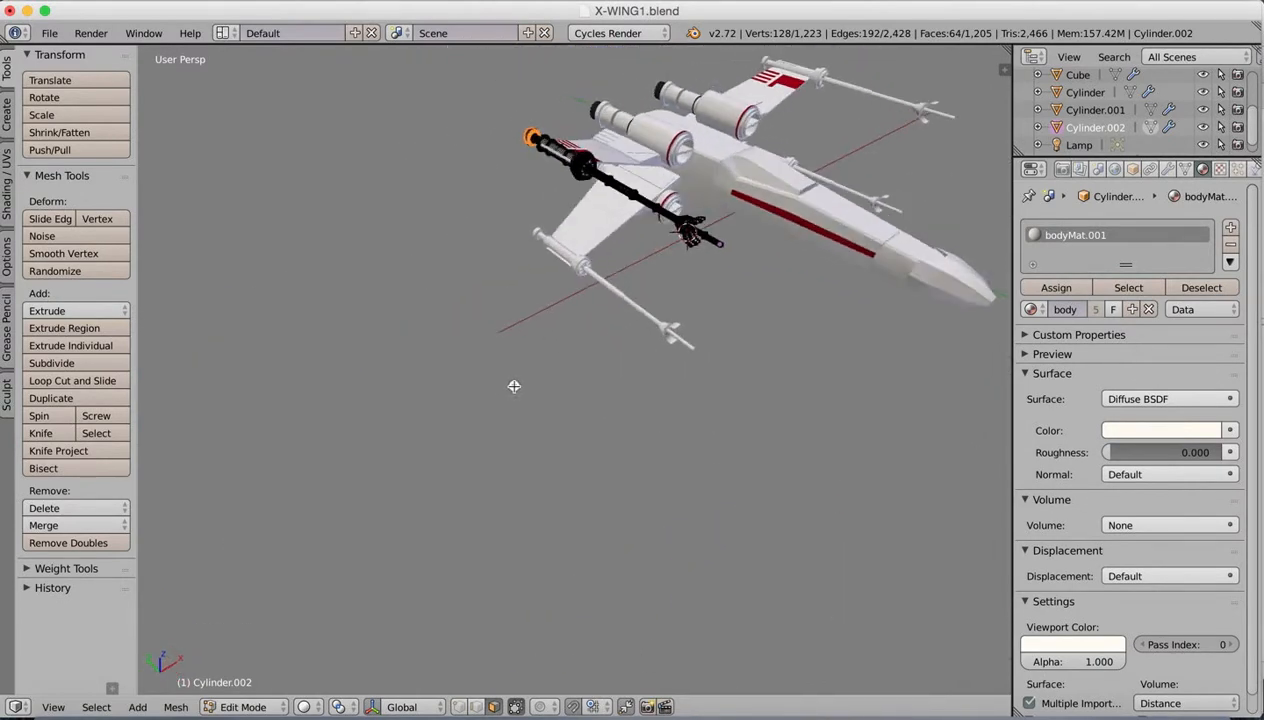
scroll(559, 381, "up", 5)
middle_click_drag(632, 291, 577, 459, "shift")
middle_click_drag(577, 459, 398, 502)
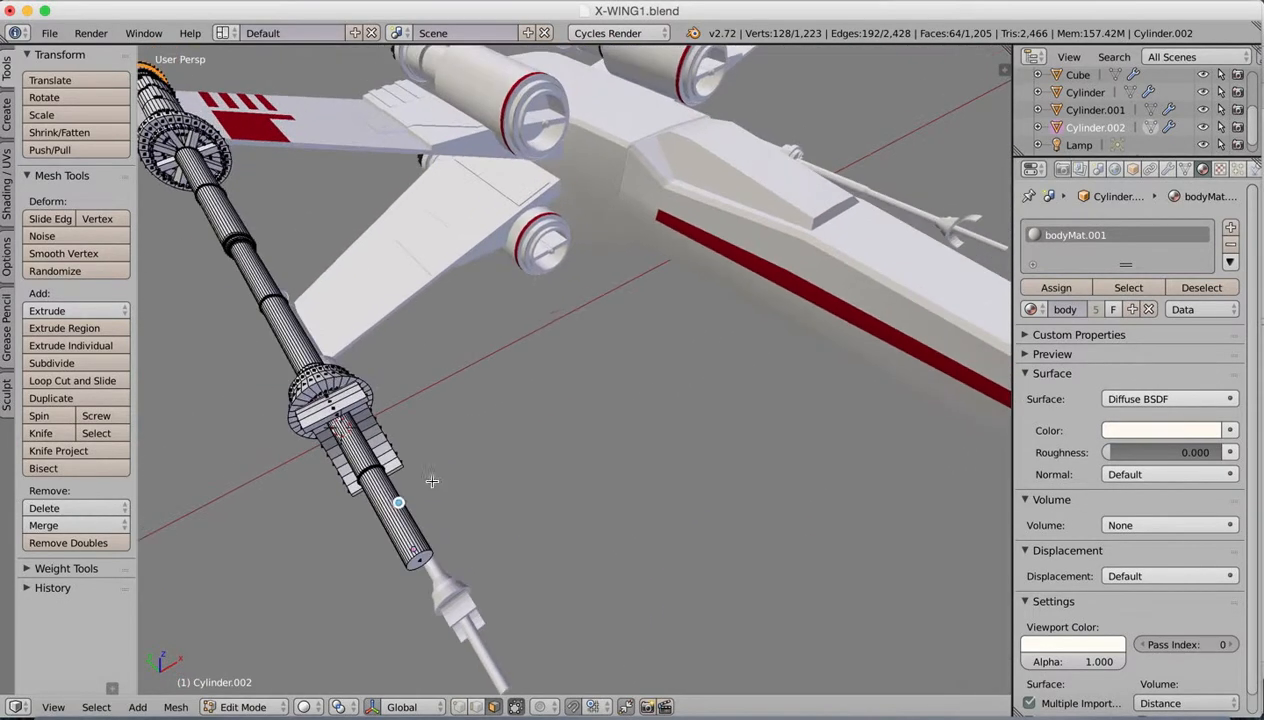
middle_click_drag(485, 373, 512, 420)
scroll(512, 420, "up", 2)
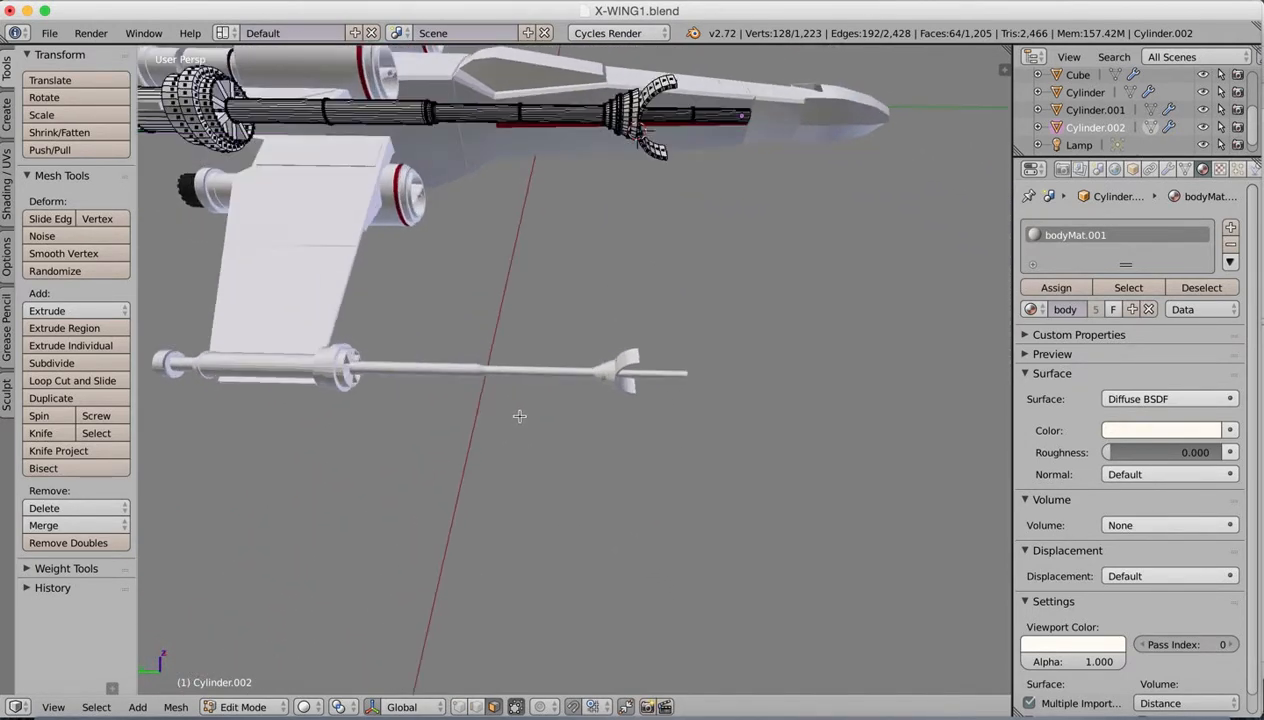
middle_click_drag(559, 340, 600, 266)
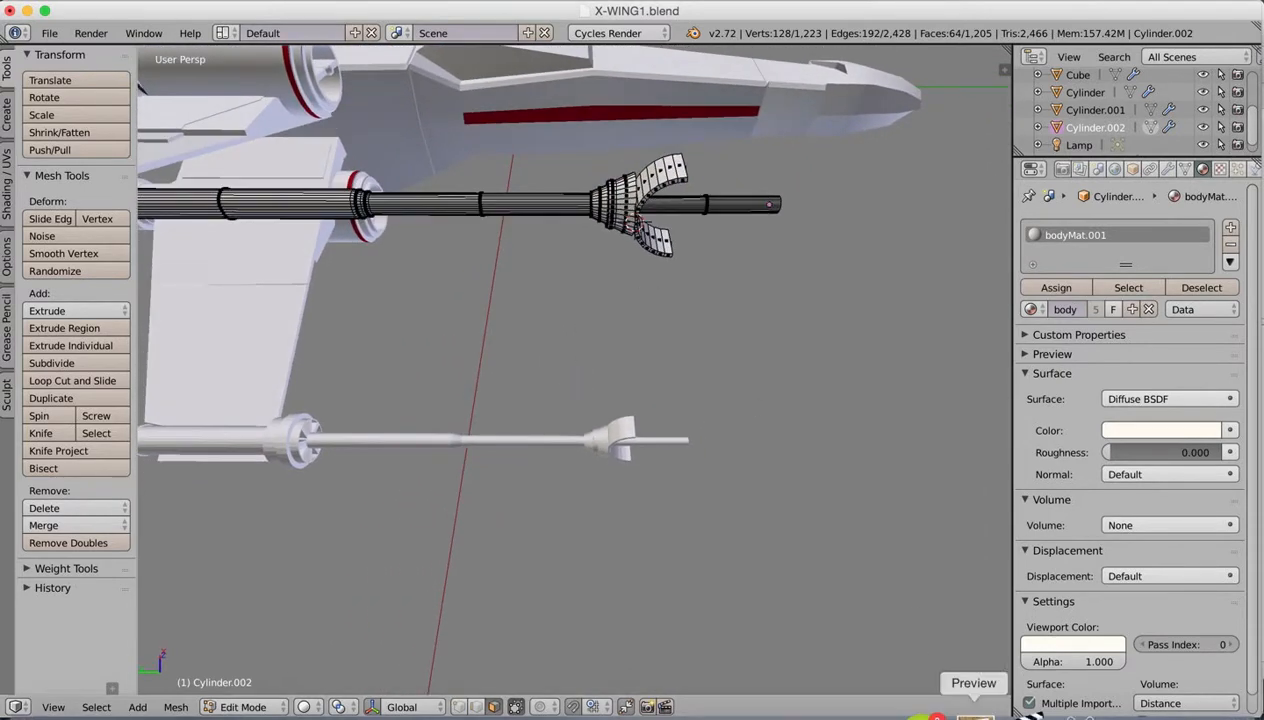
Step: Check the cannon colours in the X-wing reference image and box-select the cone faces behind the curved prongs from two sides
left_click(960, 702)
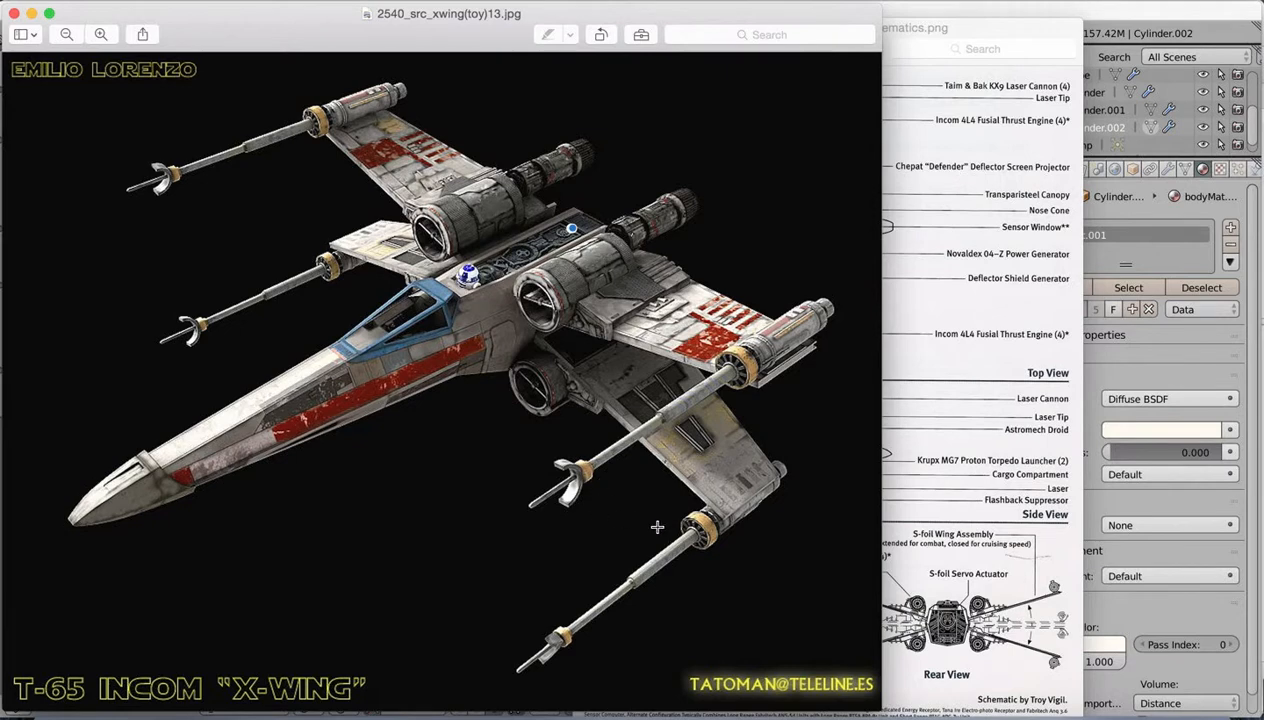
left_click(882, 702)
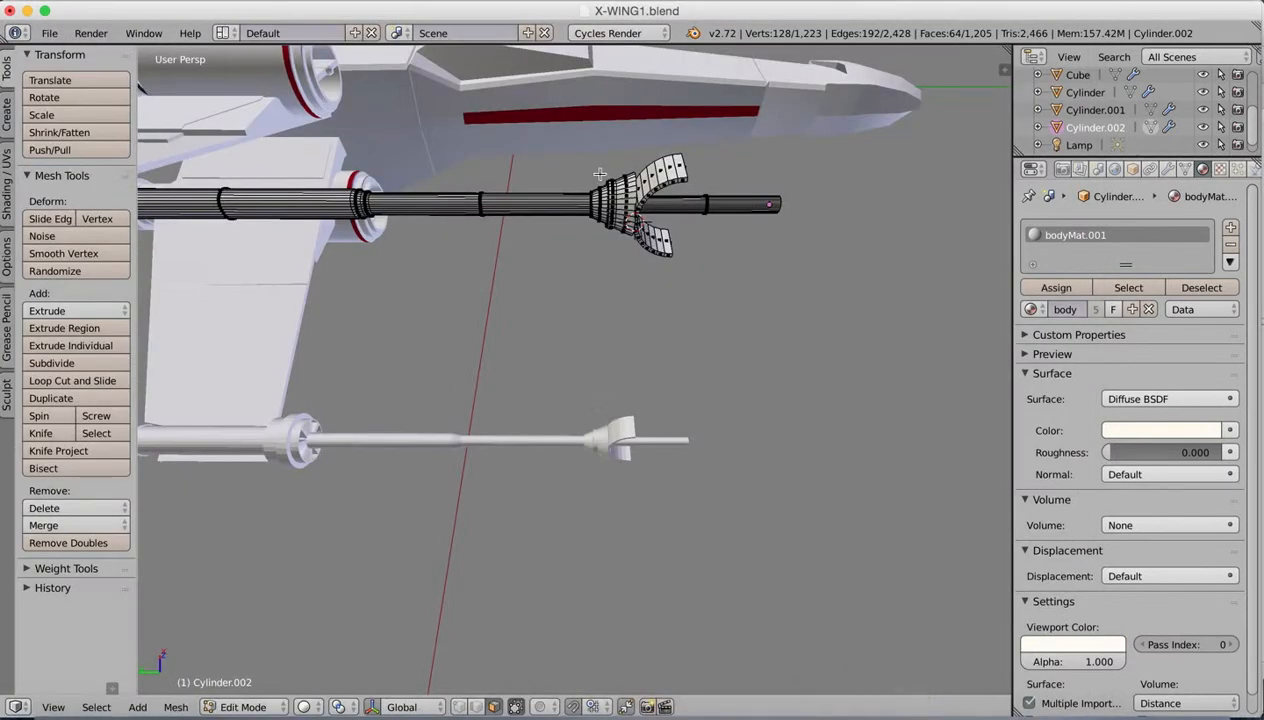
key("b")
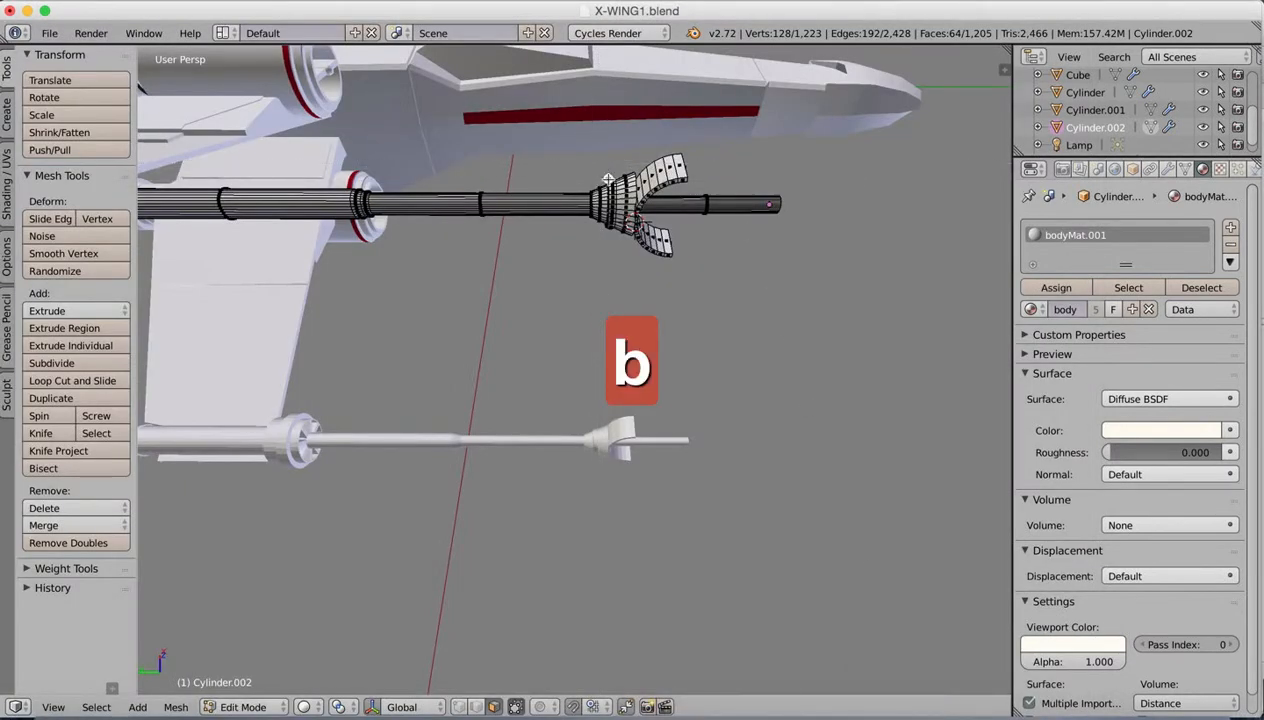
left_click_drag(621, 245, 622, 246)
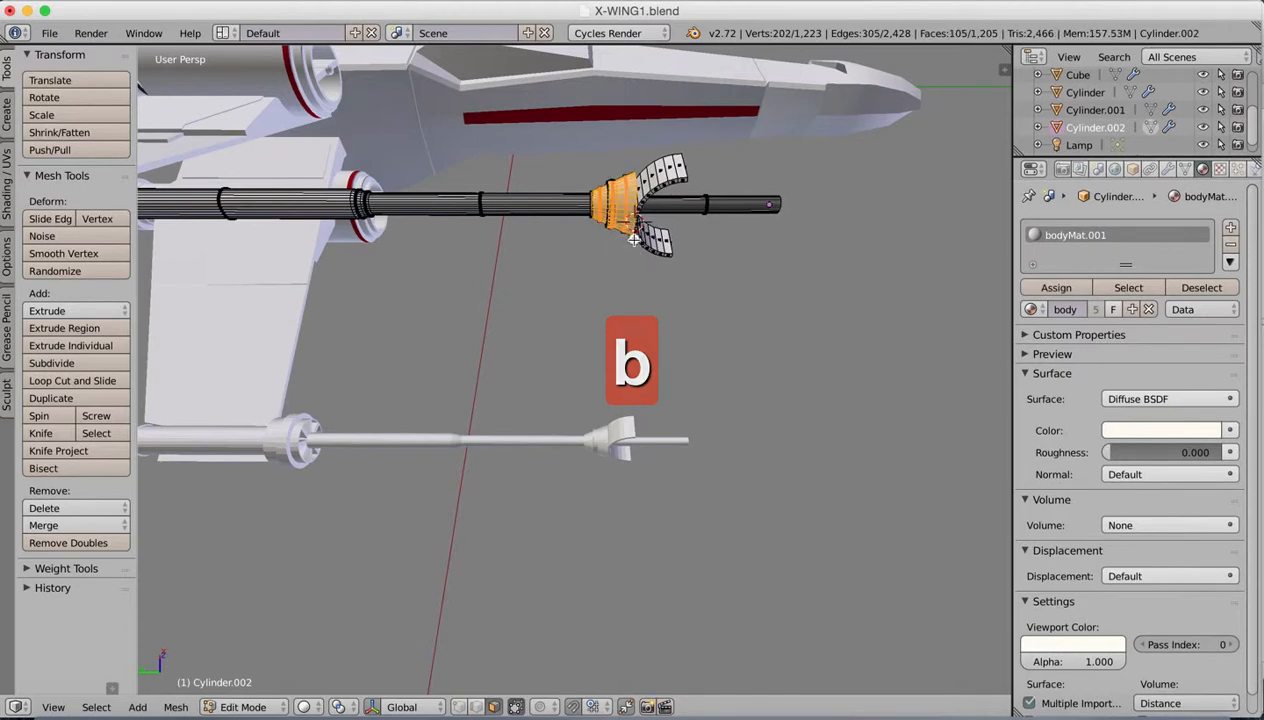
middle_click_drag(622, 246, 641, 303)
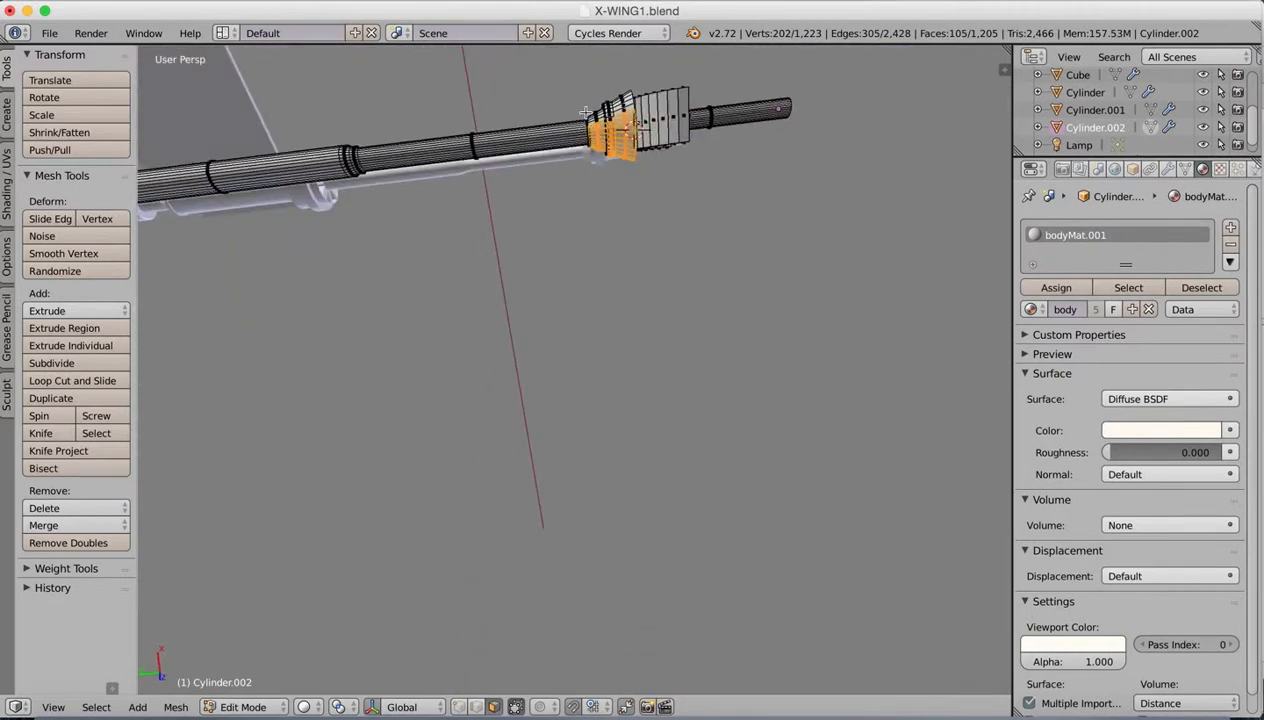
key("b")
left_click_drag(590, 89, 625, 145)
middle_click_drag(625, 145, 637, 272)
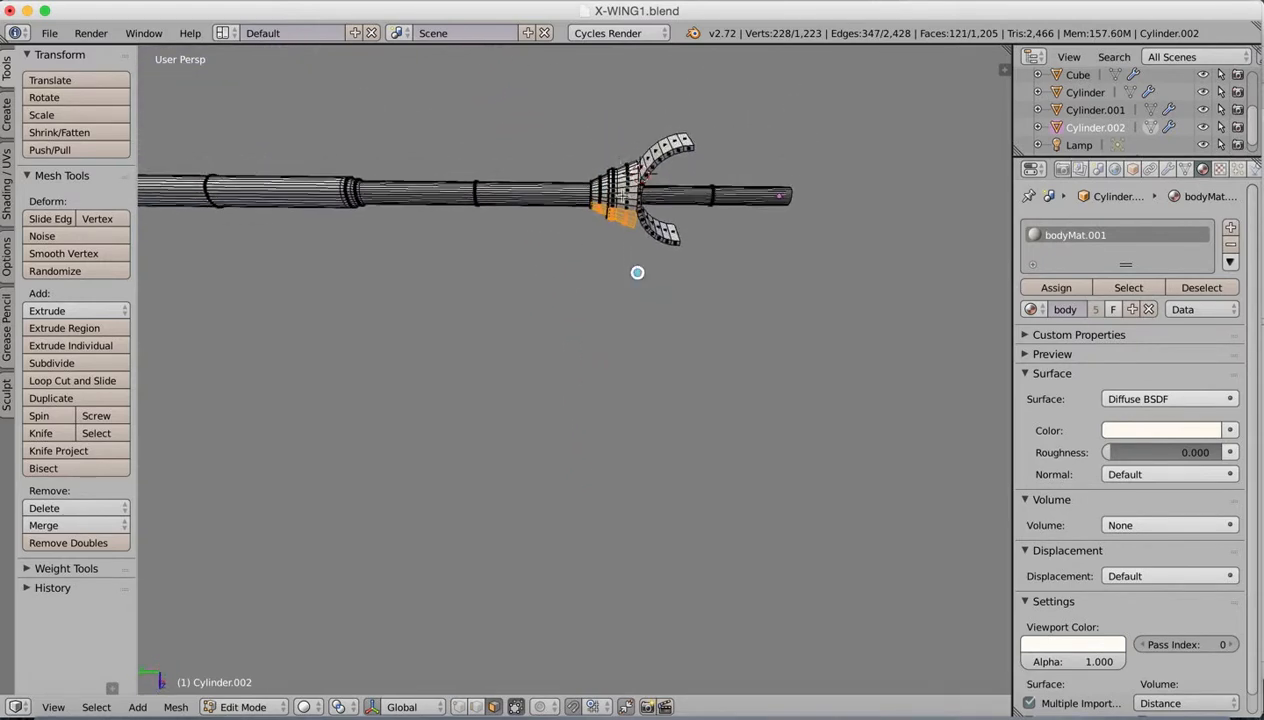
Step: Extend the box selection around the cannon cone to the faces on its remaining sides
key("b")
left_click_drag(605, 145, 623, 218)
middle_click_drag(623, 218, 629, 247)
key("b")
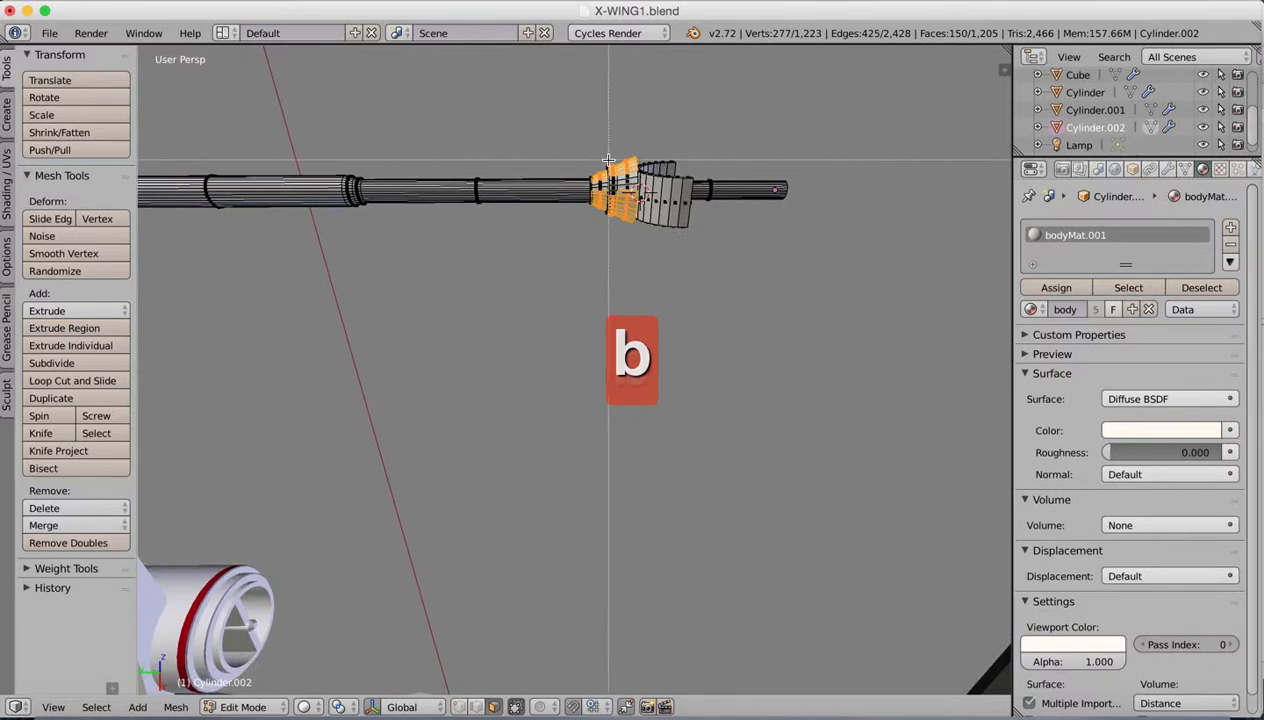
left_click_drag(608, 160, 625, 218)
mouse_move(625, 218)
middle_mouse_down()
mouse_move(657, 212)
mouse_move(642, 122)
mouse_move(672, 198)
mouse_move(614, 204)
middle_mouse_up()
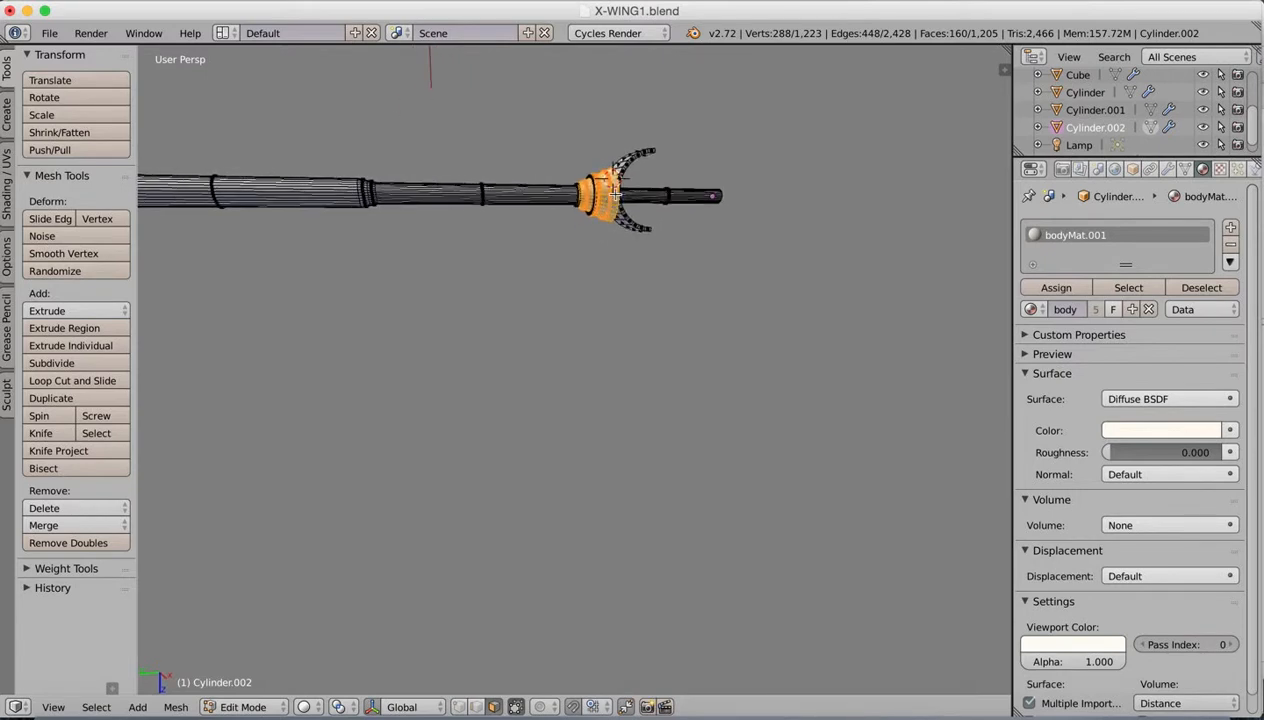
Step: Box-select the cannon cone's hidden faces in wireframe display from different angles, and return to solid display
key("z")
key("b")
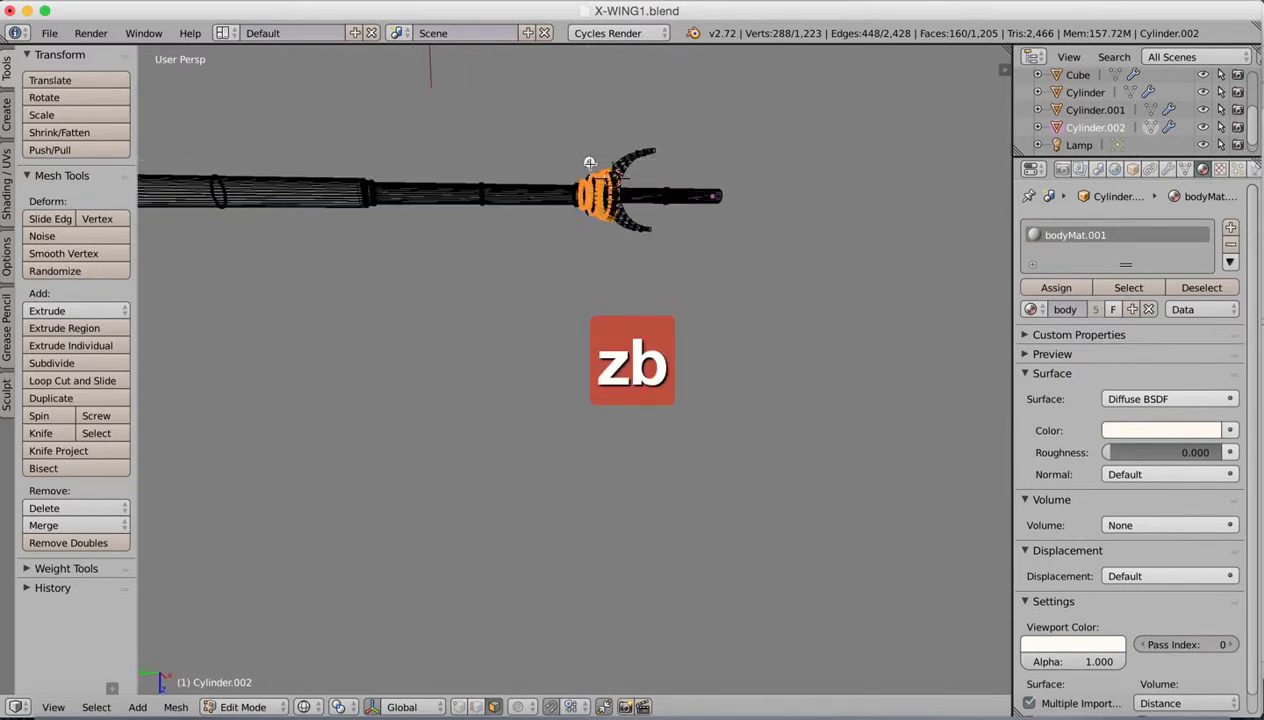
middle_click_drag(622, 220, 622, 117)
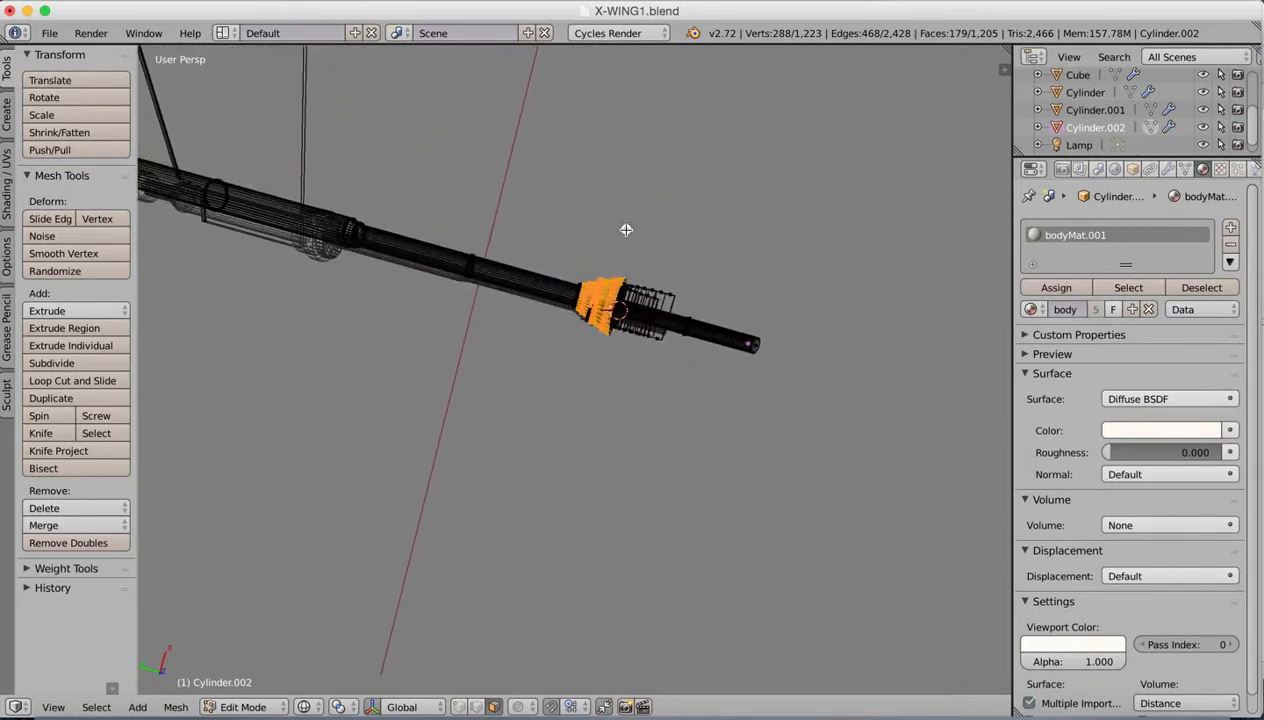
middle_click_drag(626, 230, 622, 185)
key("b")
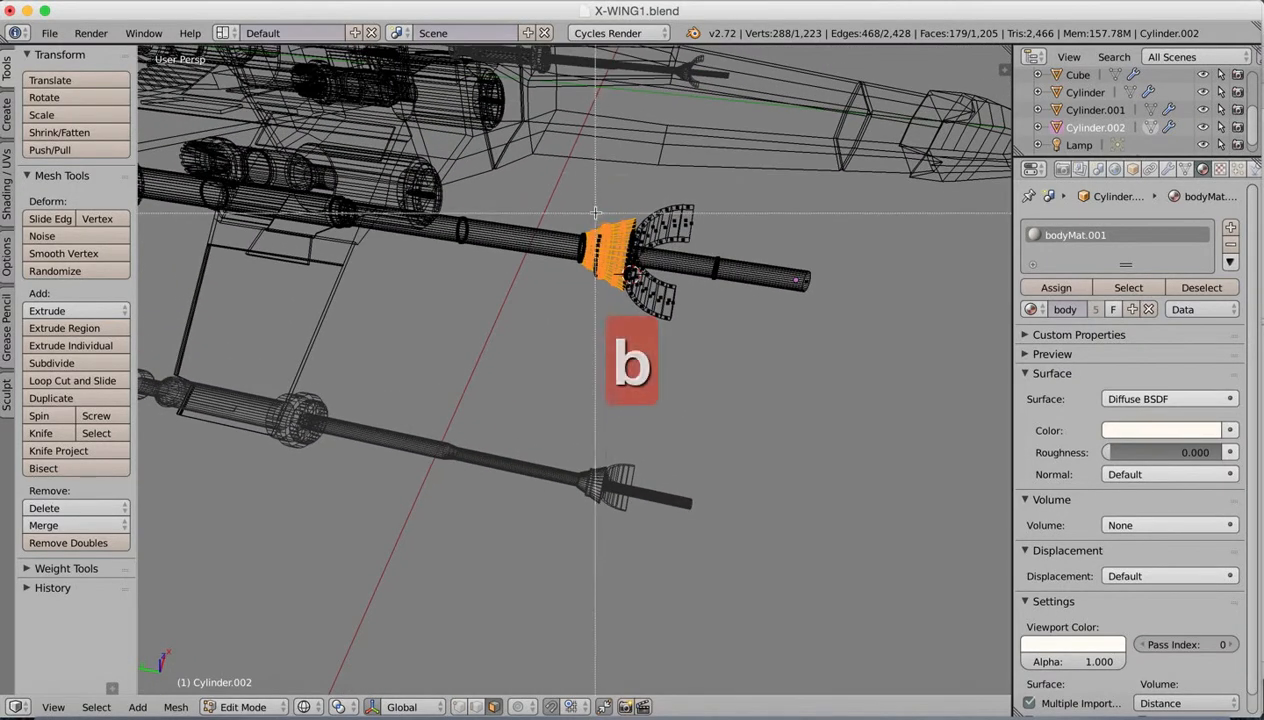
left_click_drag(604, 284, 606, 289)
mouse_move(606, 289)
middle_mouse_down()
mouse_move(613, 158)
mouse_move(609, 192)
mouse_move(643, 197)
mouse_move(613, 278)
mouse_move(598, 274)
middle_mouse_up()
key("z")
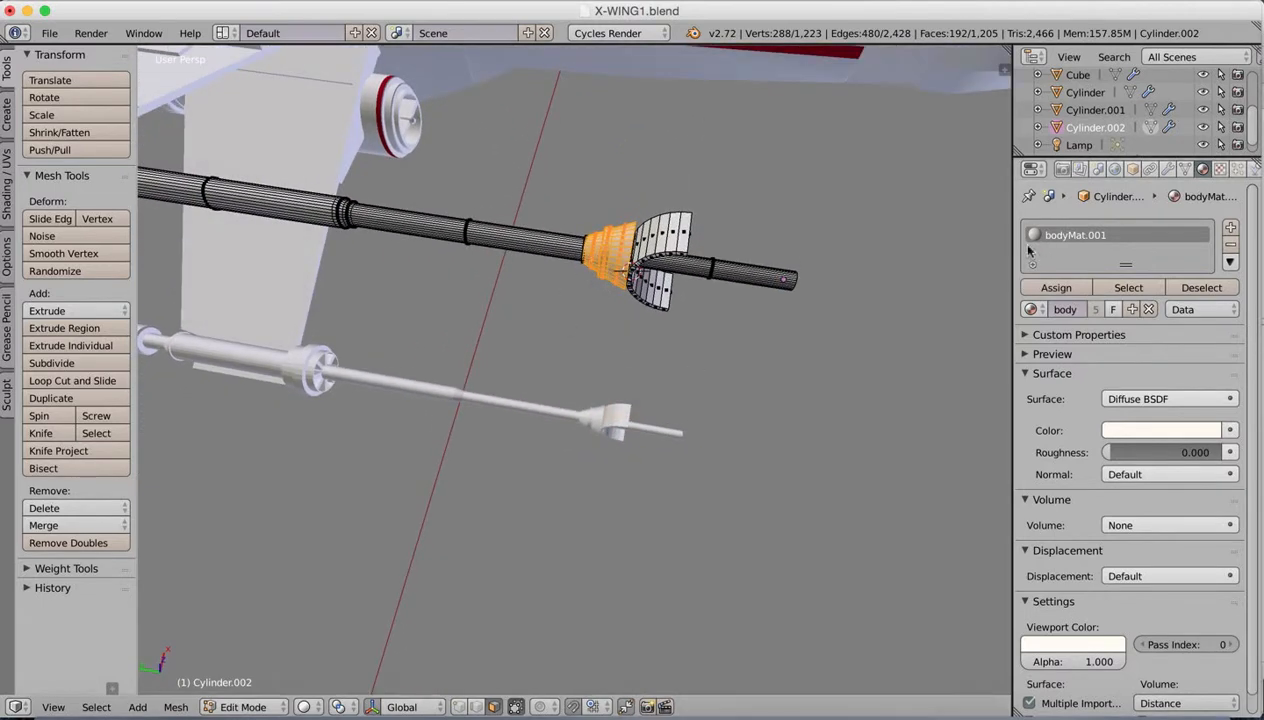
Step: Add a second material slot to the laser cannons with a new material named GoldenYellow.001
left_click(1231, 227)
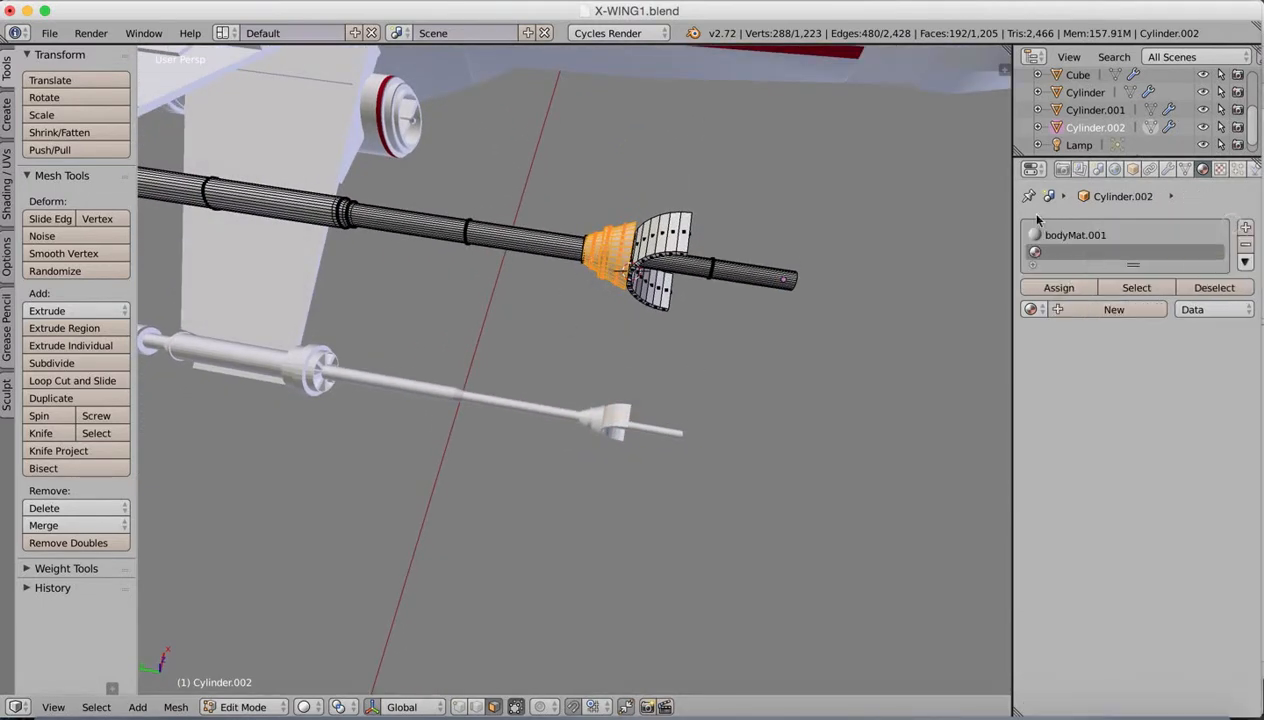
left_click(1058, 305)
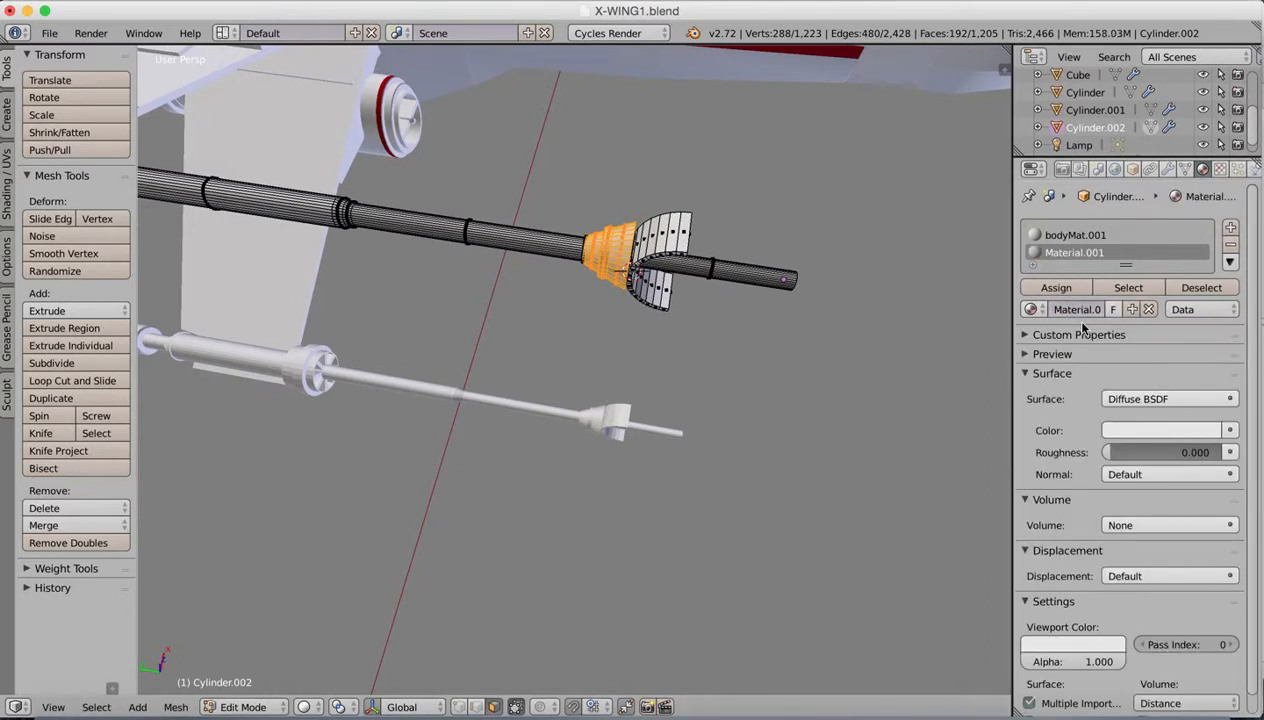
double_click(1075, 309)
type("ye")
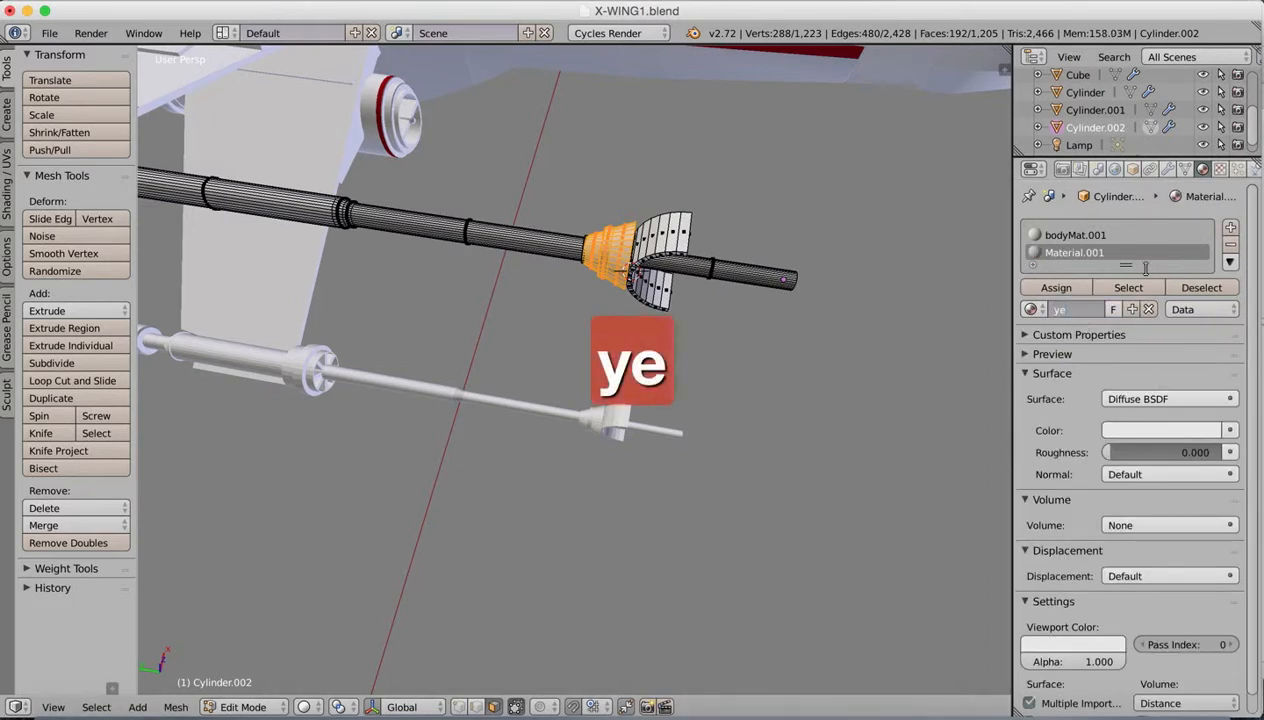
type("Golden")
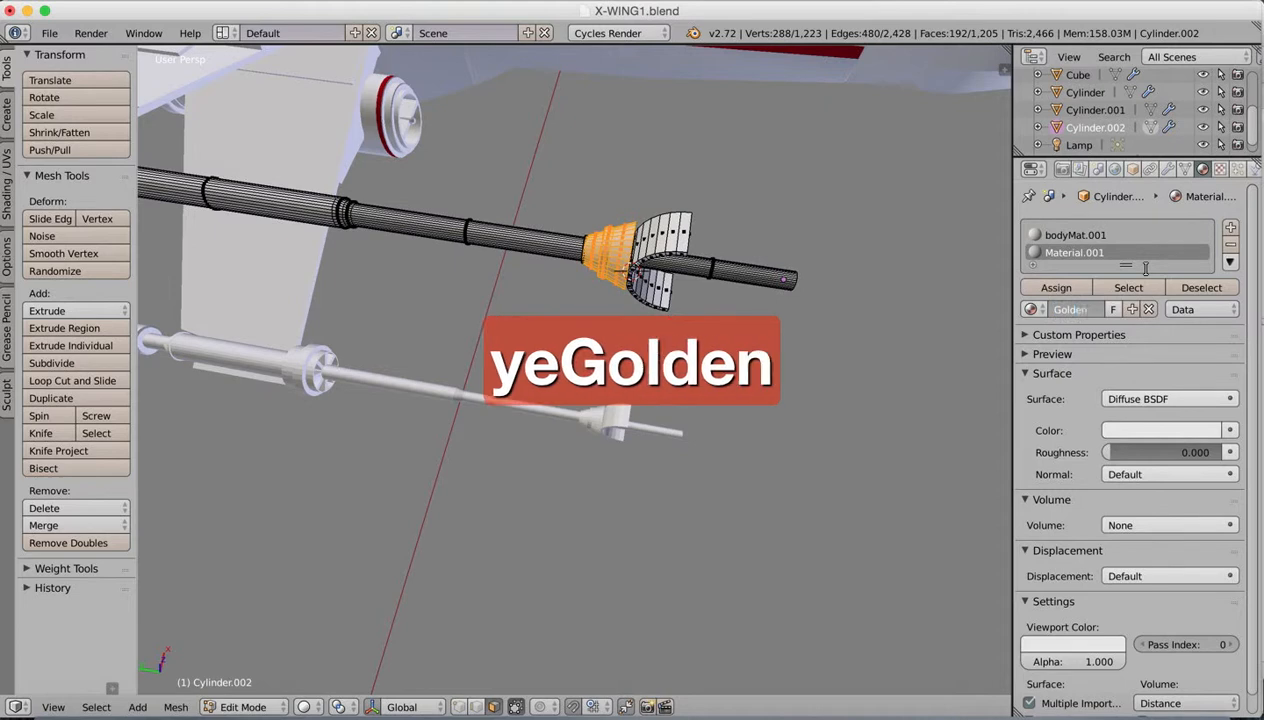
type("Yellow.001")
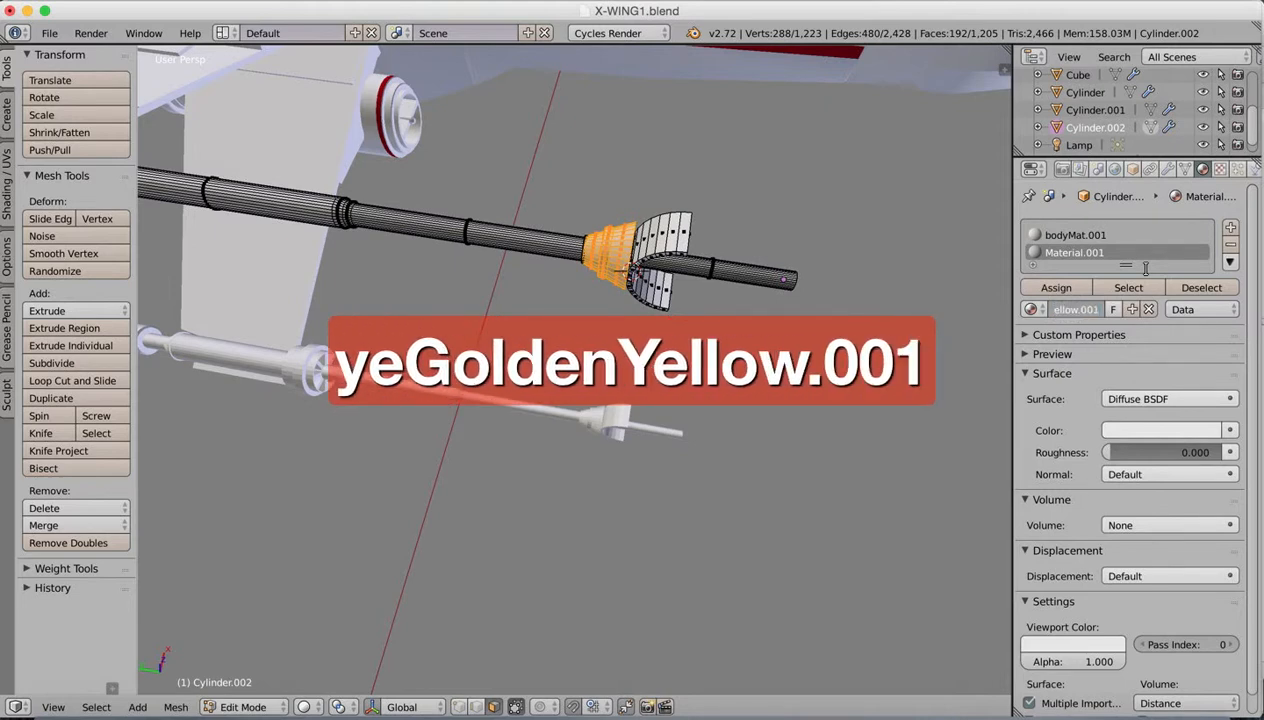
key("Return")
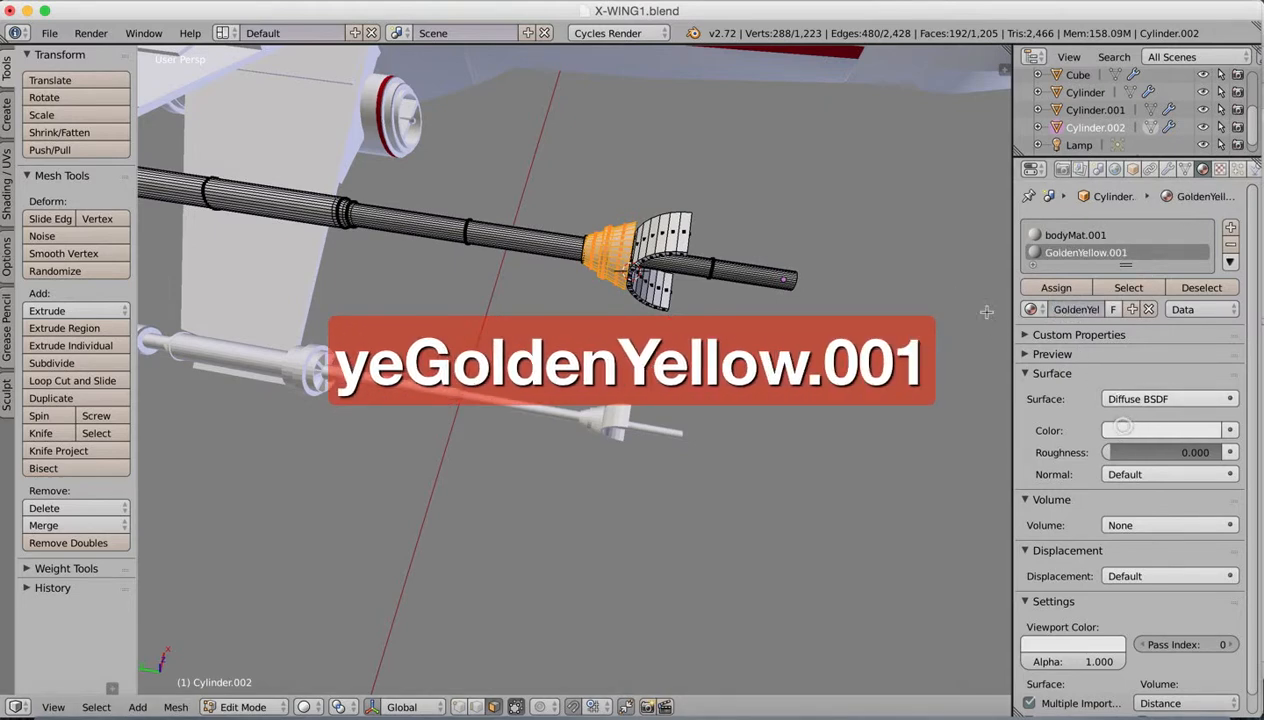
Step: Give GoldenYellow.001 a yellow diffuse colour and matching viewport colour, show its preview, and assign it to the selected faces
left_click(1135, 428)
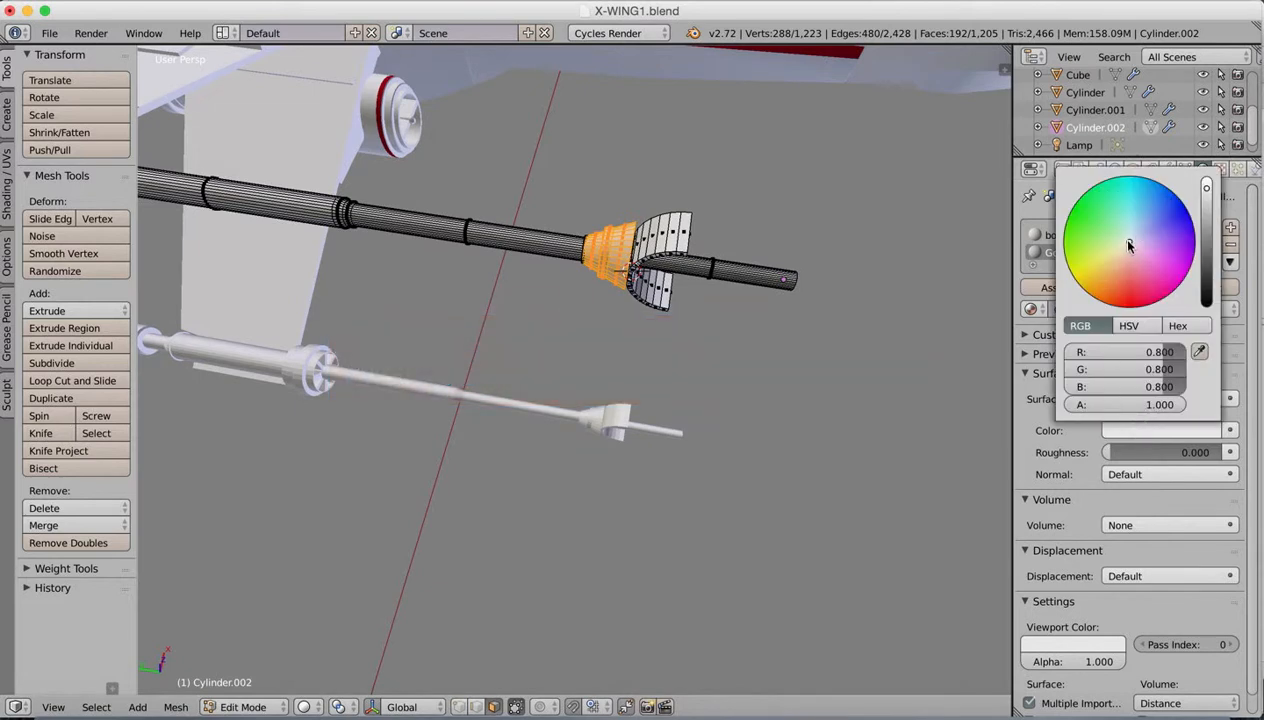
left_click_drag(1129, 246, 1066, 284)
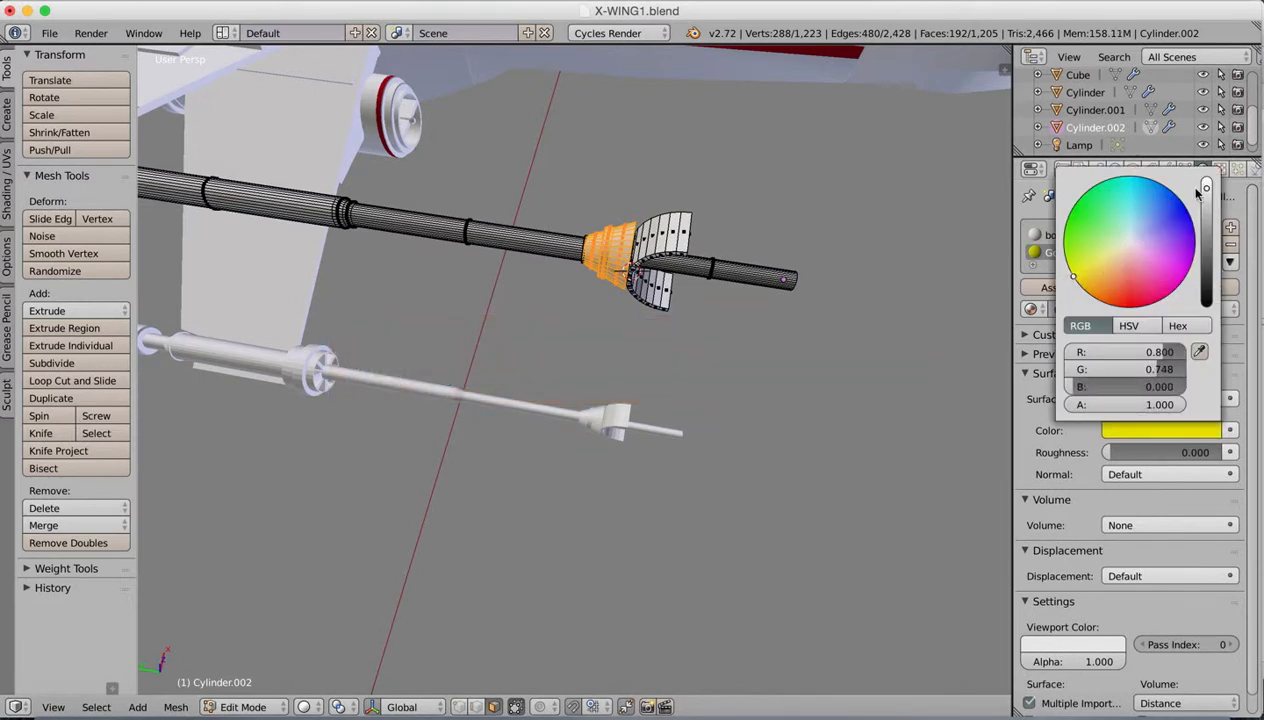
left_click_drag(1206, 197, 1208, 194)
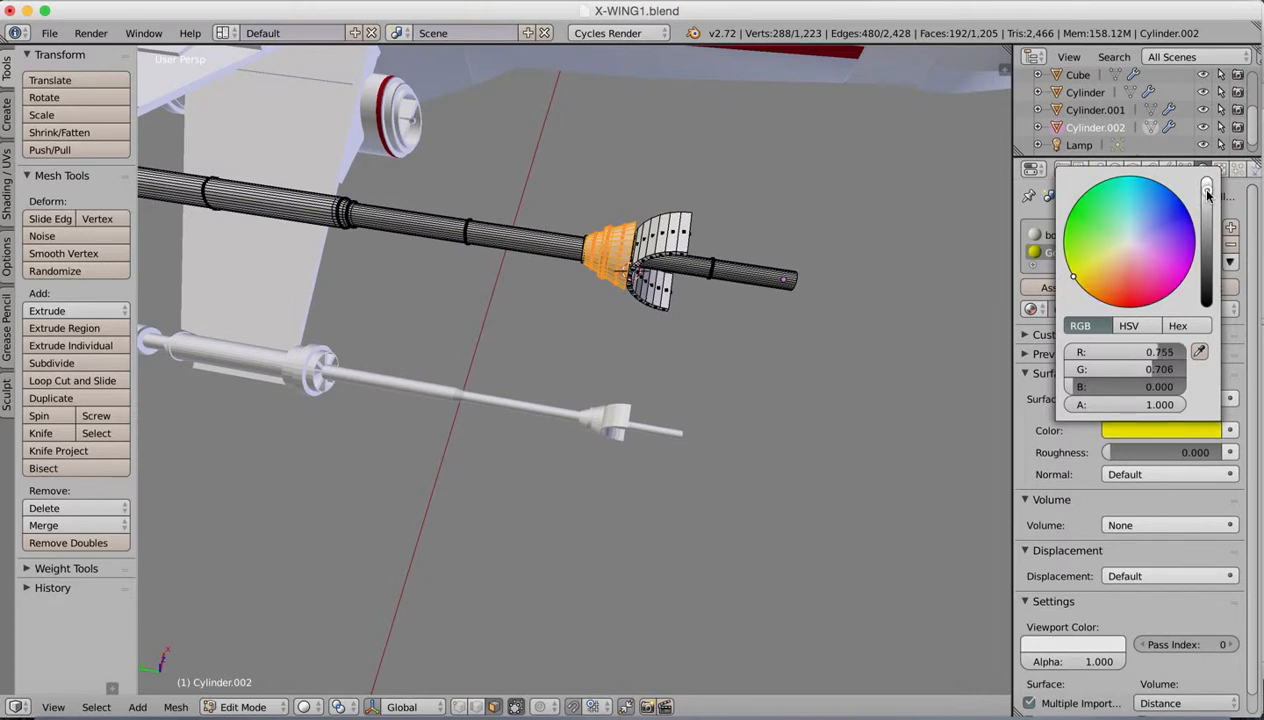
left_click(1051, 651)
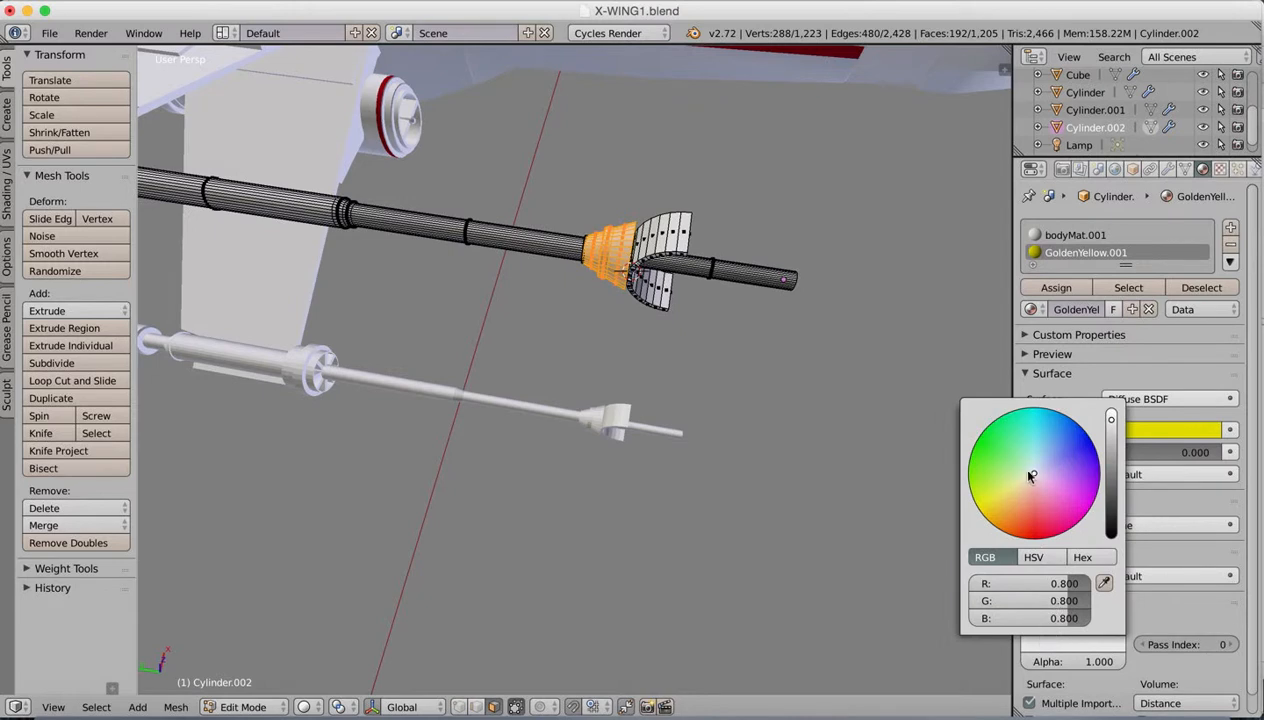
left_click_drag(1029, 472, 944, 496)
left_click_drag(1111, 422, 1108, 435)
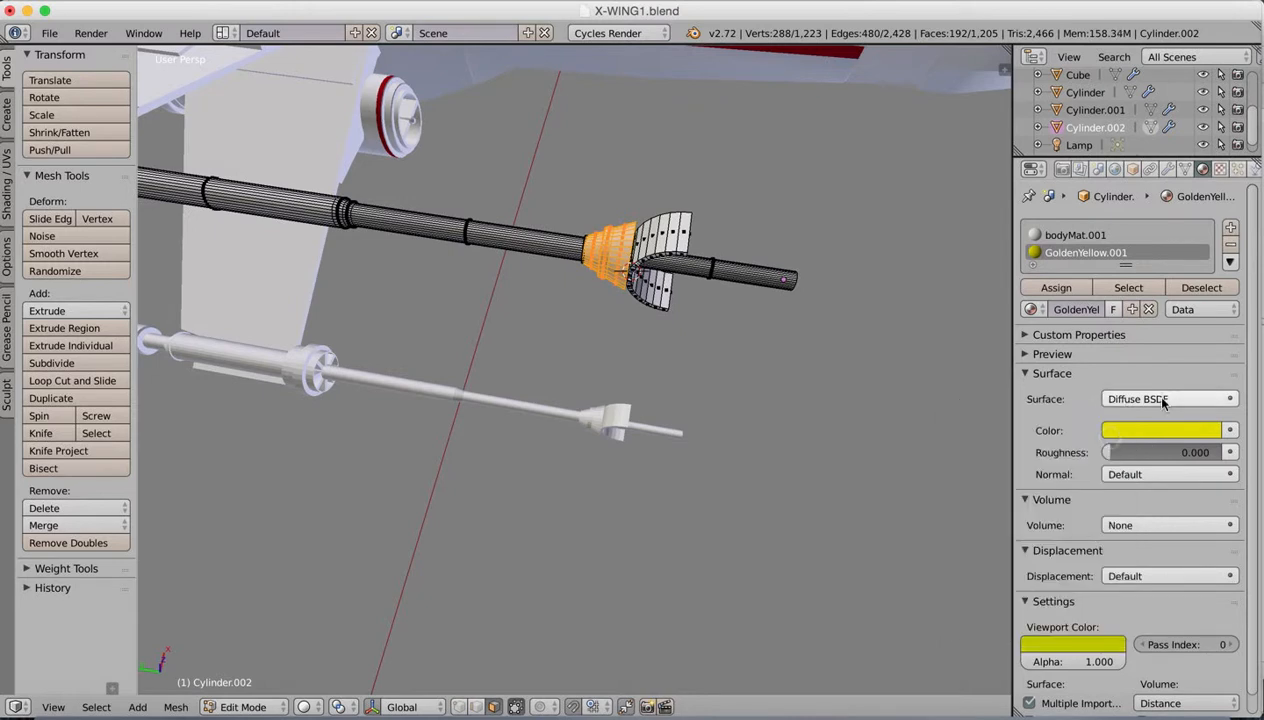
left_click(1158, 356)
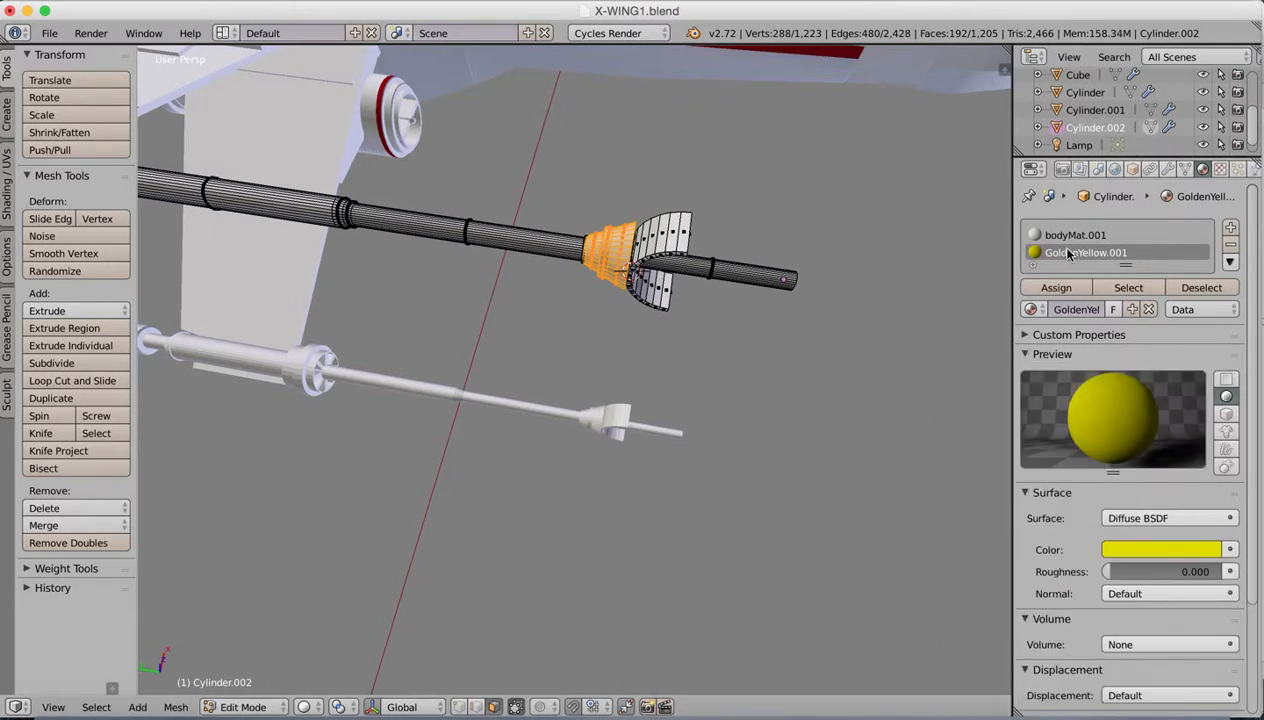
left_click(1056, 287)
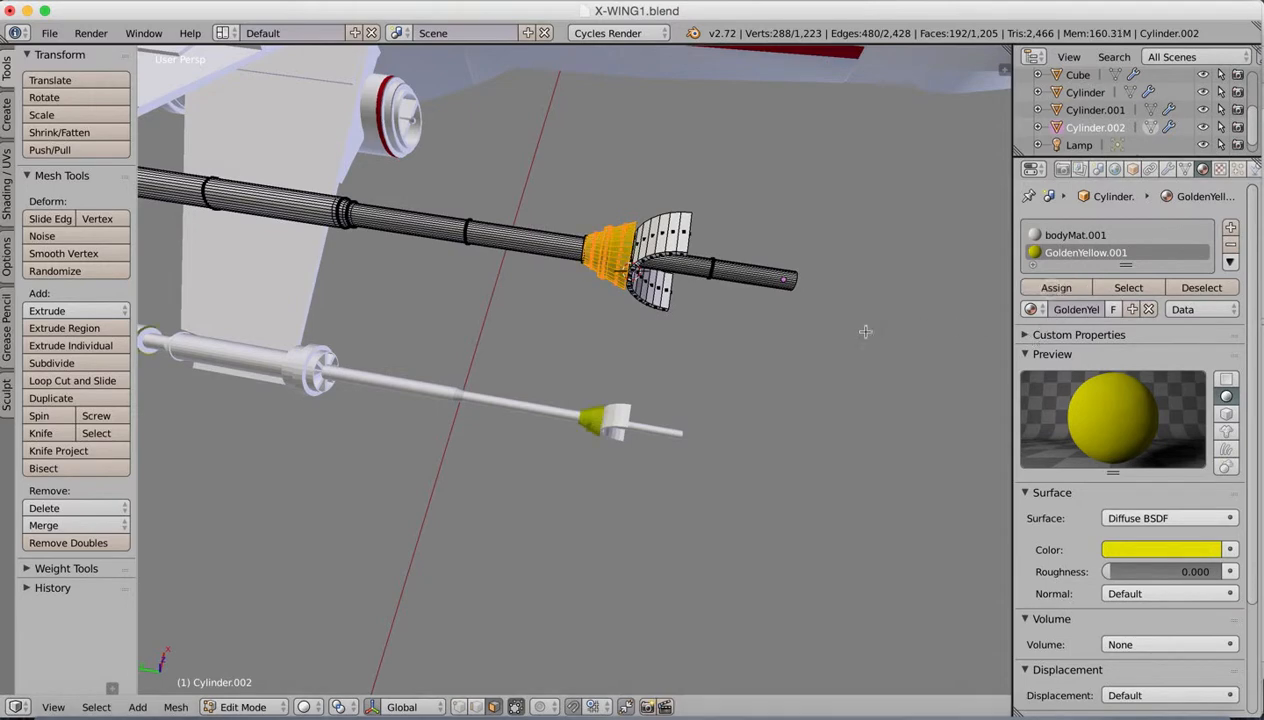
Step: Select the visible faces of the rearmost ring on the laser cannon's thick collar, excluding faces of the neighbouring ring
middle_click_drag(445, 349, 807, 443, "shift")
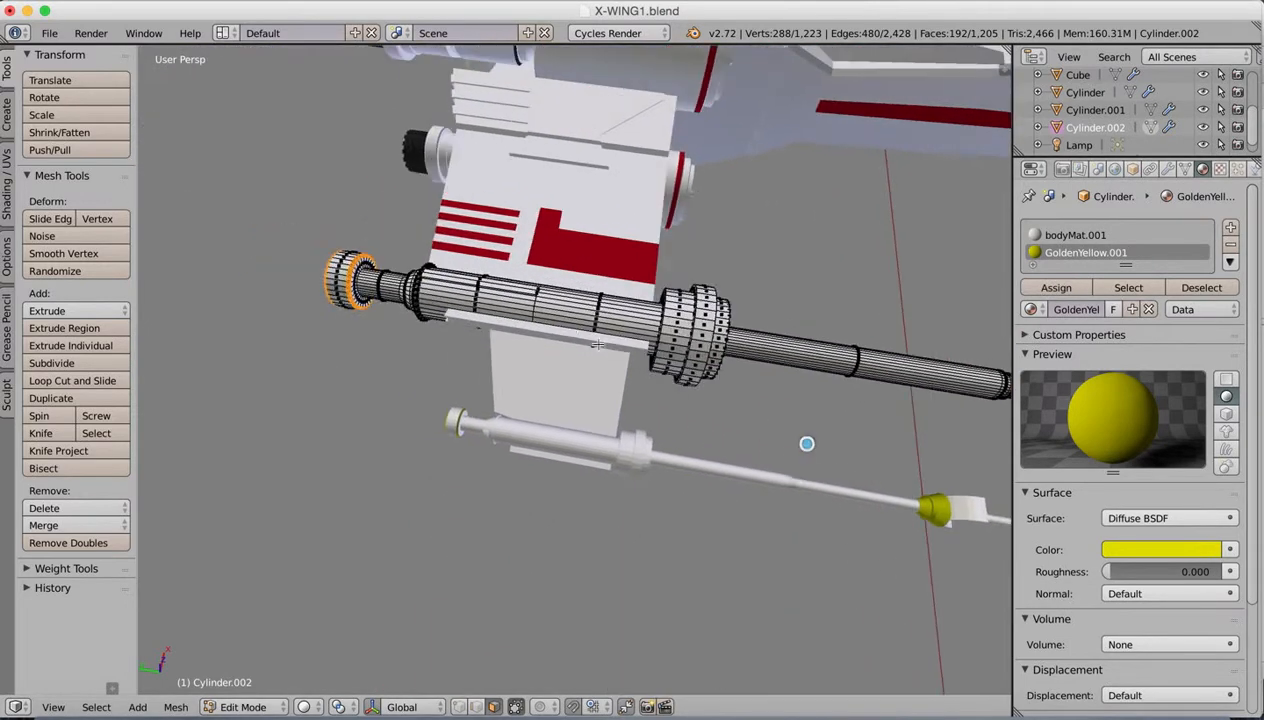
middle_click_drag(614, 333, 505, 319, "shift")
middle_click_drag(543, 265, 569, 267)
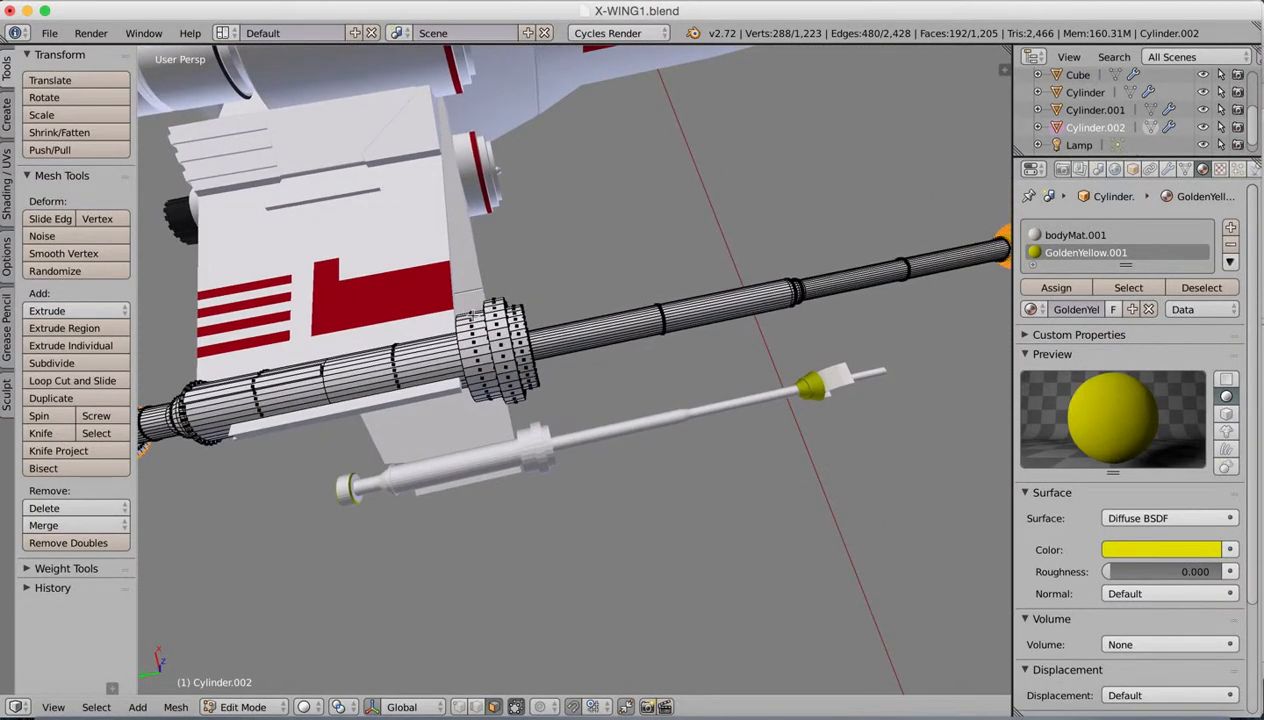
right_click(476, 333)
key("b")
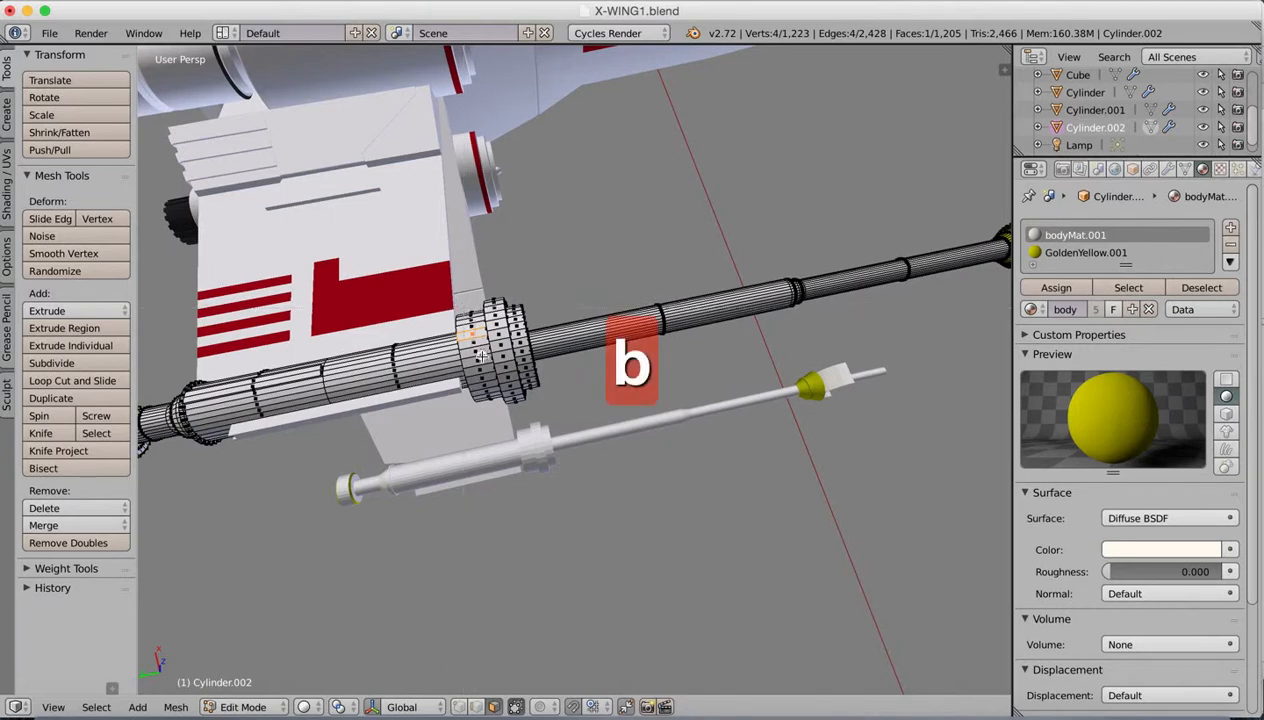
left_click_drag(481, 369, 497, 372)
mouse_move(494, 325)
middle_mouse_down()
mouse_move(490, 275)
mouse_move(489, 316)
middle_mouse_up()
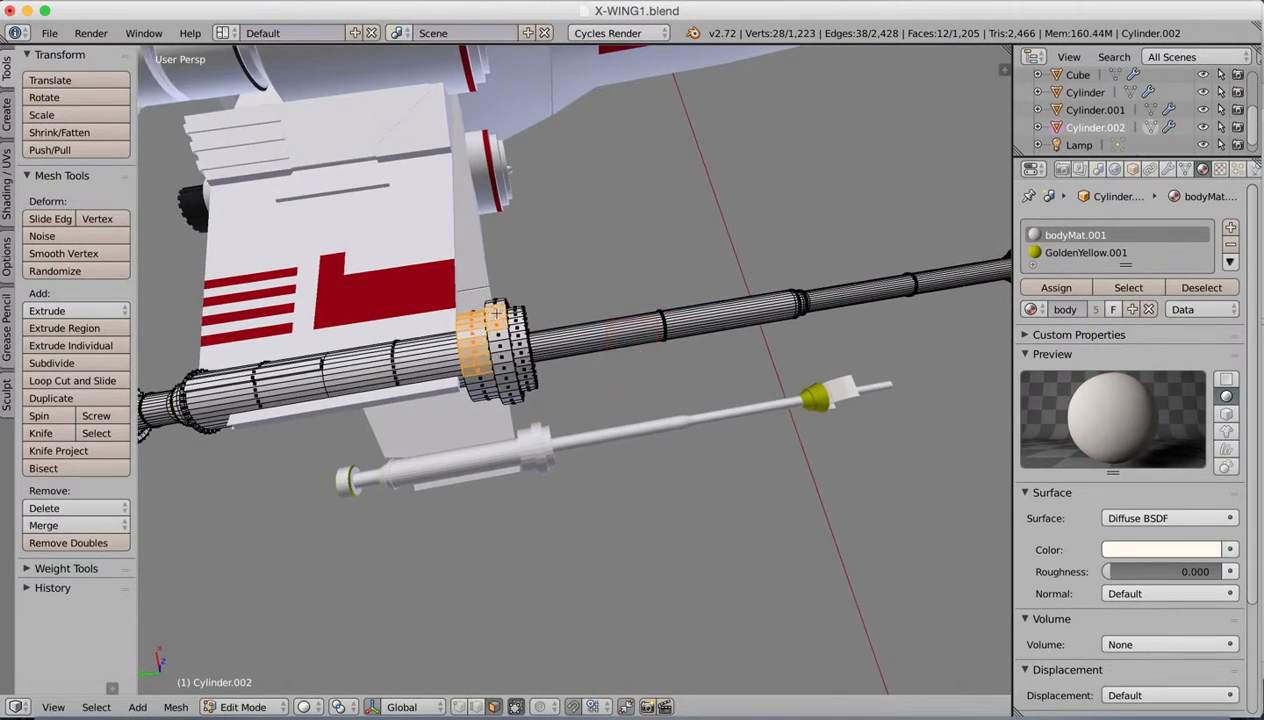
right_click(490, 316, "shift")
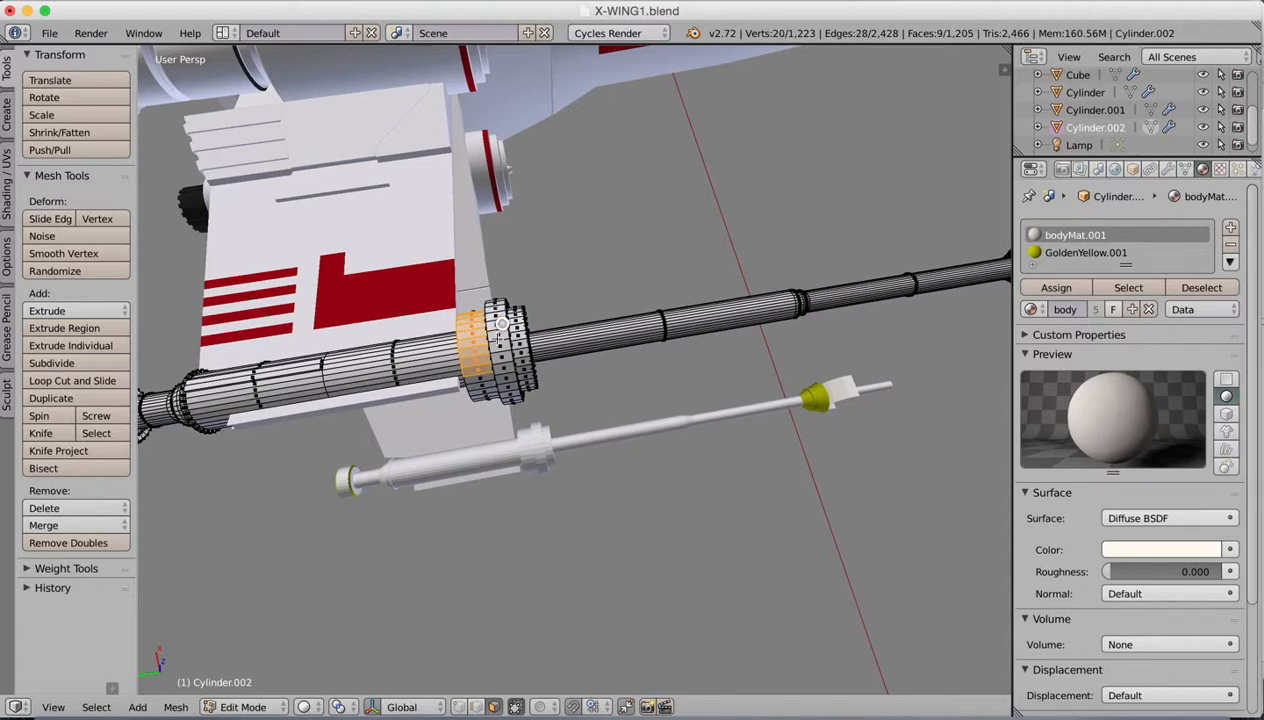
Step: Extend the box selection around the collar's rearmost ring to include the faces on all its remaining sides
middle_click_drag(490, 316, 472, 340)
key("b")
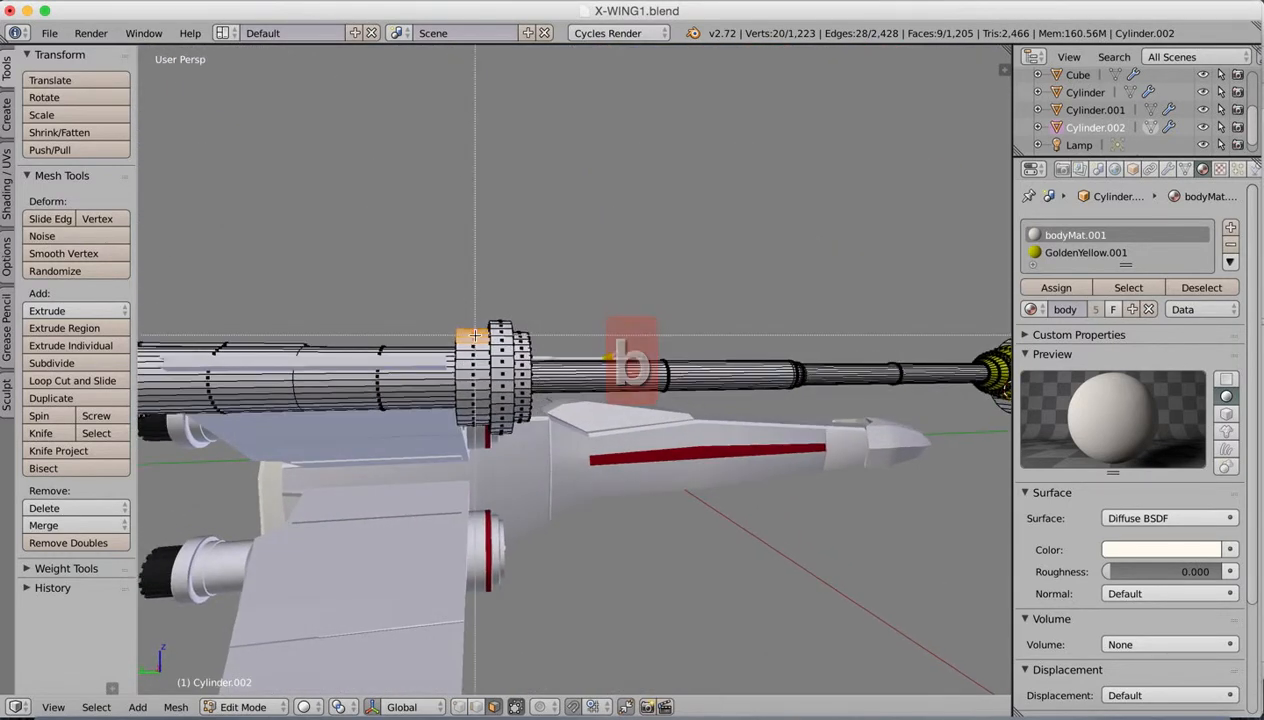
left_click_drag(475, 427, 475, 429)
middle_click_drag(475, 425, 482, 291)
middle_click_drag(464, 356, 540, 291)
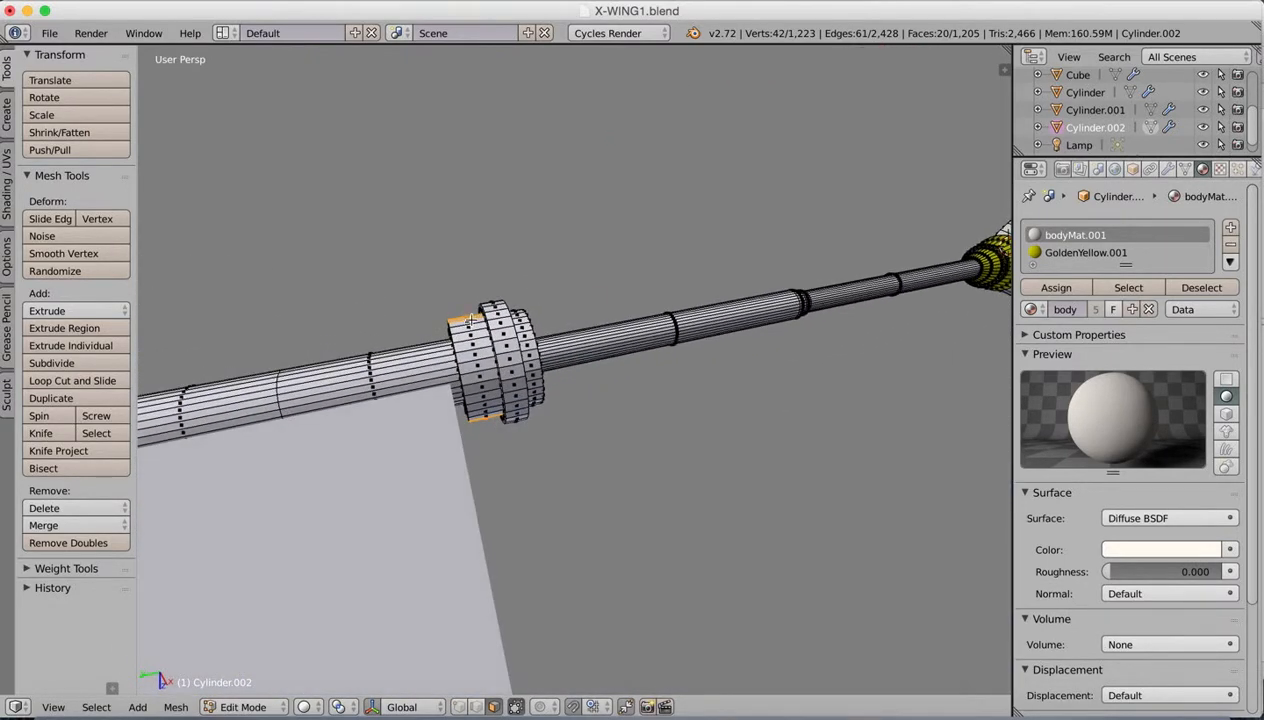
key("b")
left_click_drag(463, 314, 482, 372)
middle_click_drag(481, 382, 487, 362)
key("b")
left_click_drag(468, 350, 485, 380)
middle_click_drag(485, 380, 456, 366)
key("b")
left_click_drag(459, 375, 471, 398)
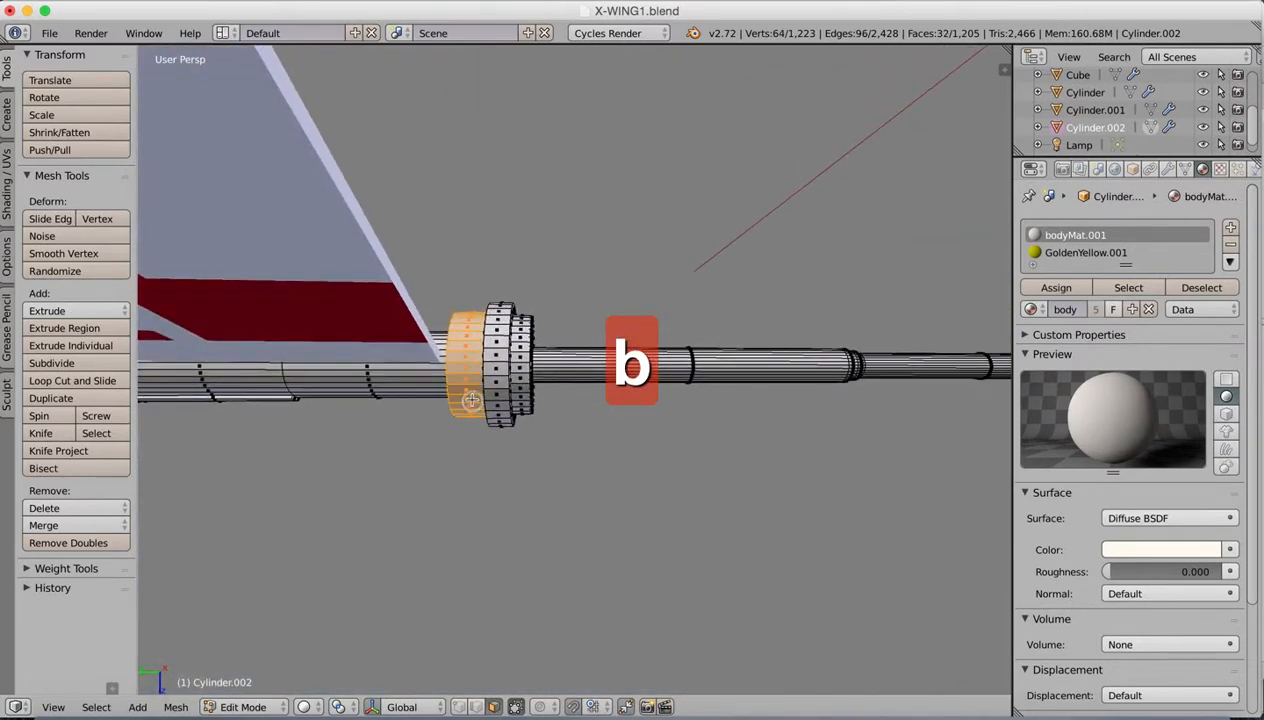
Step: Assign GoldenYellow.001 to the selected collar ring and return to Object Mode
left_click(1050, 287)
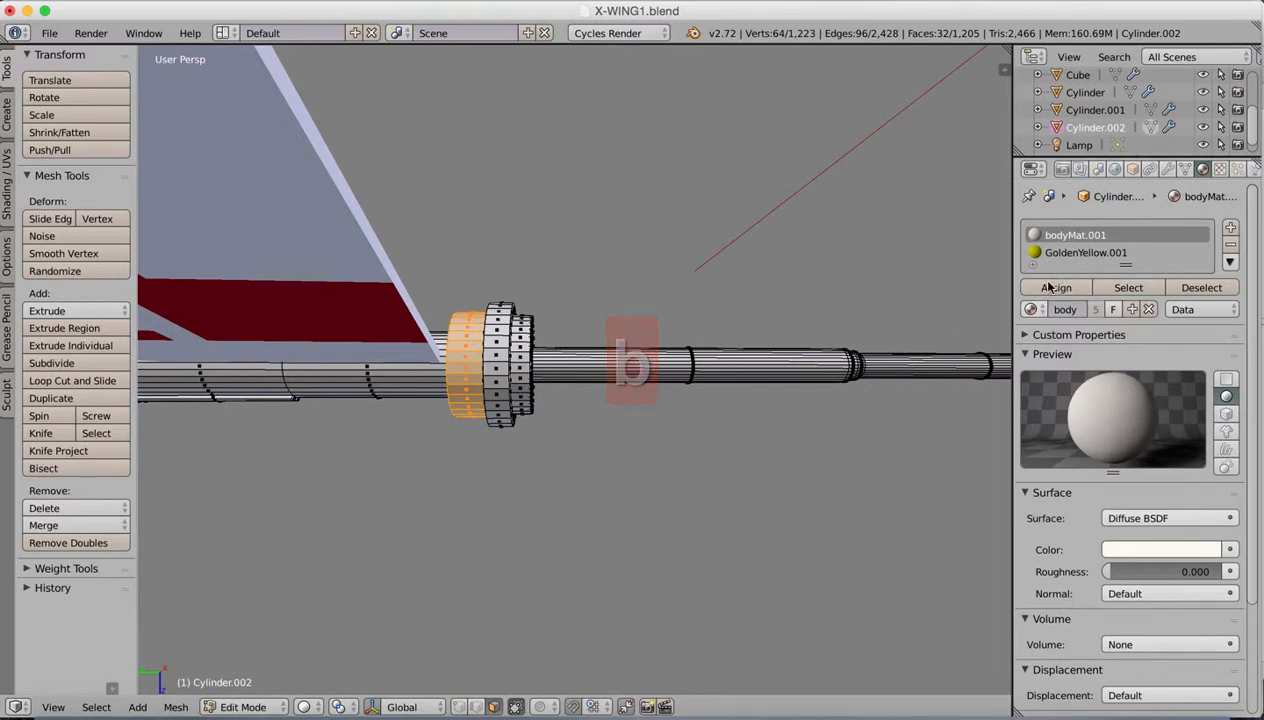
left_click(1040, 253)
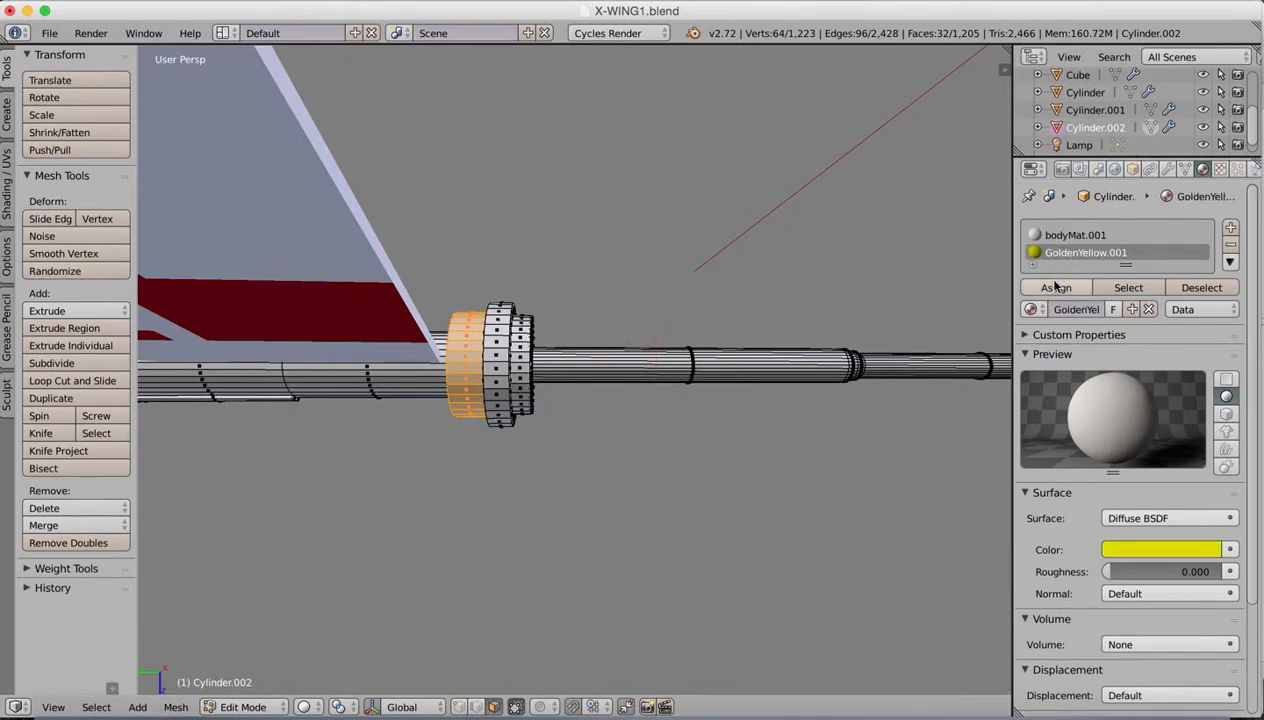
left_click(1050, 287)
scroll(599, 439, "down", 5)
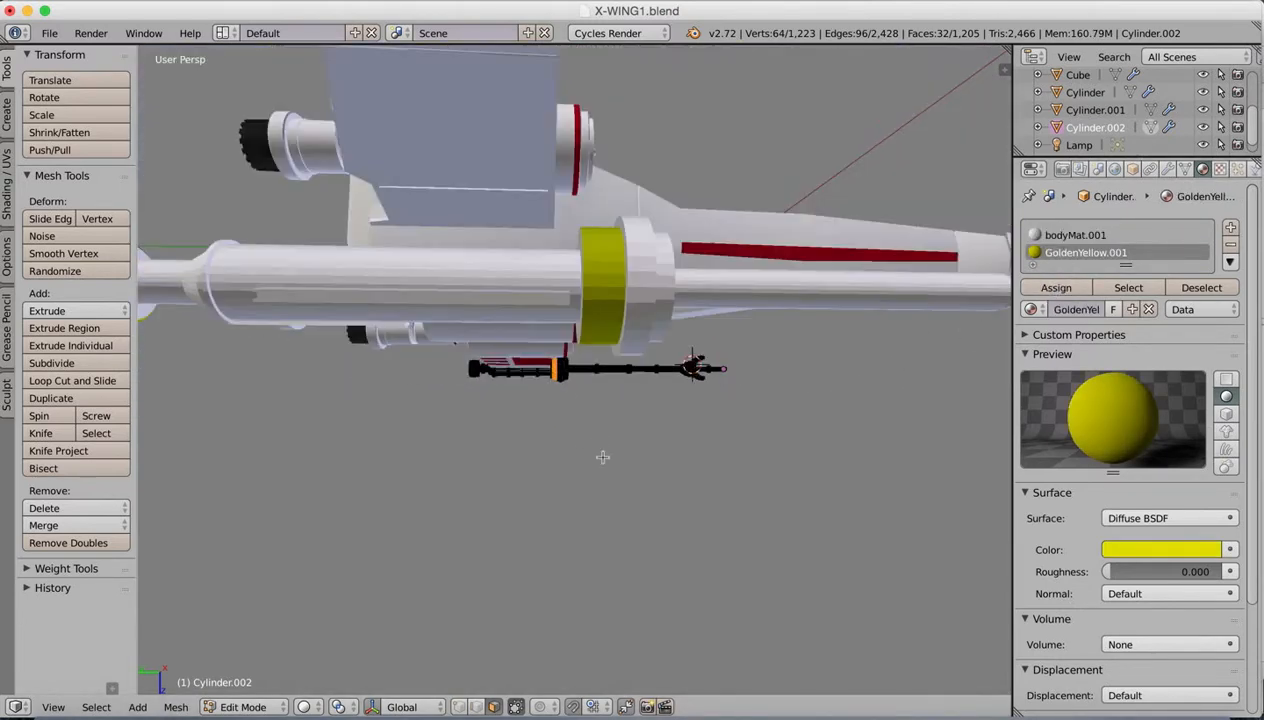
middle_click_drag(601, 457, 678, 373)
key("Tab")
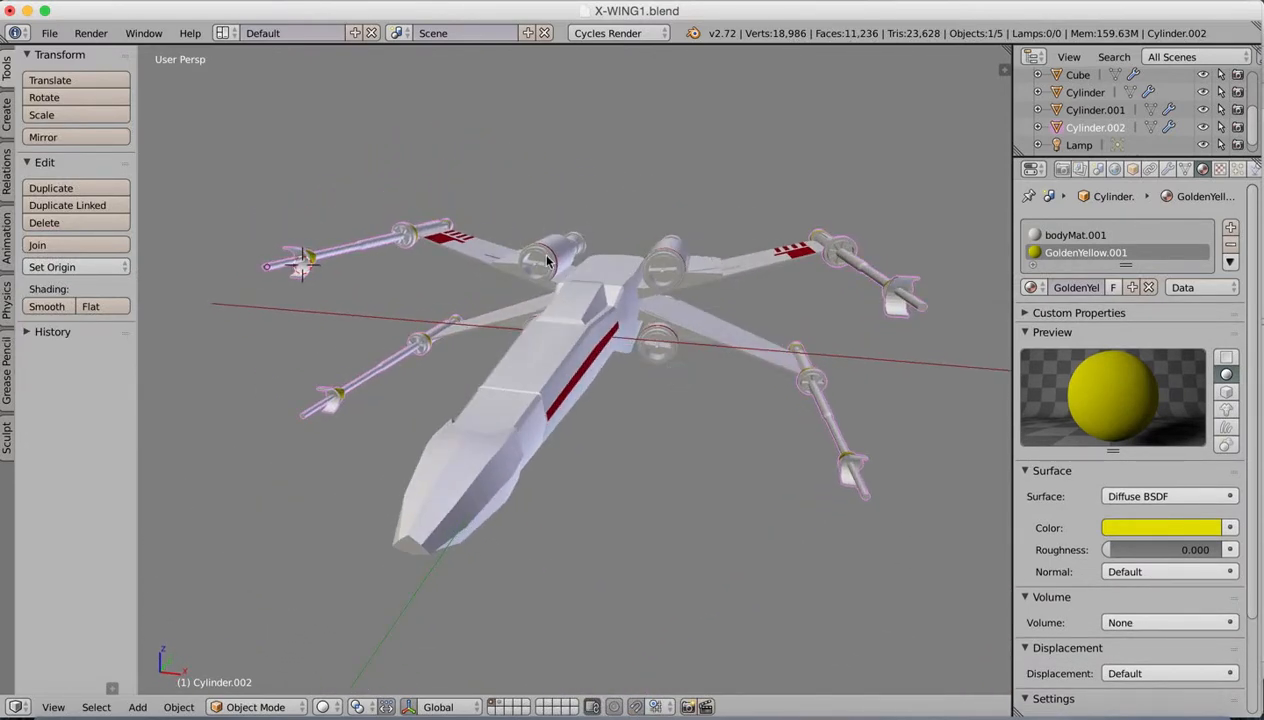
Step: Open the engine mesh for editing and add faces inside its front intake to the selection
right_click(551, 262)
scroll(546, 276, "up", 8)
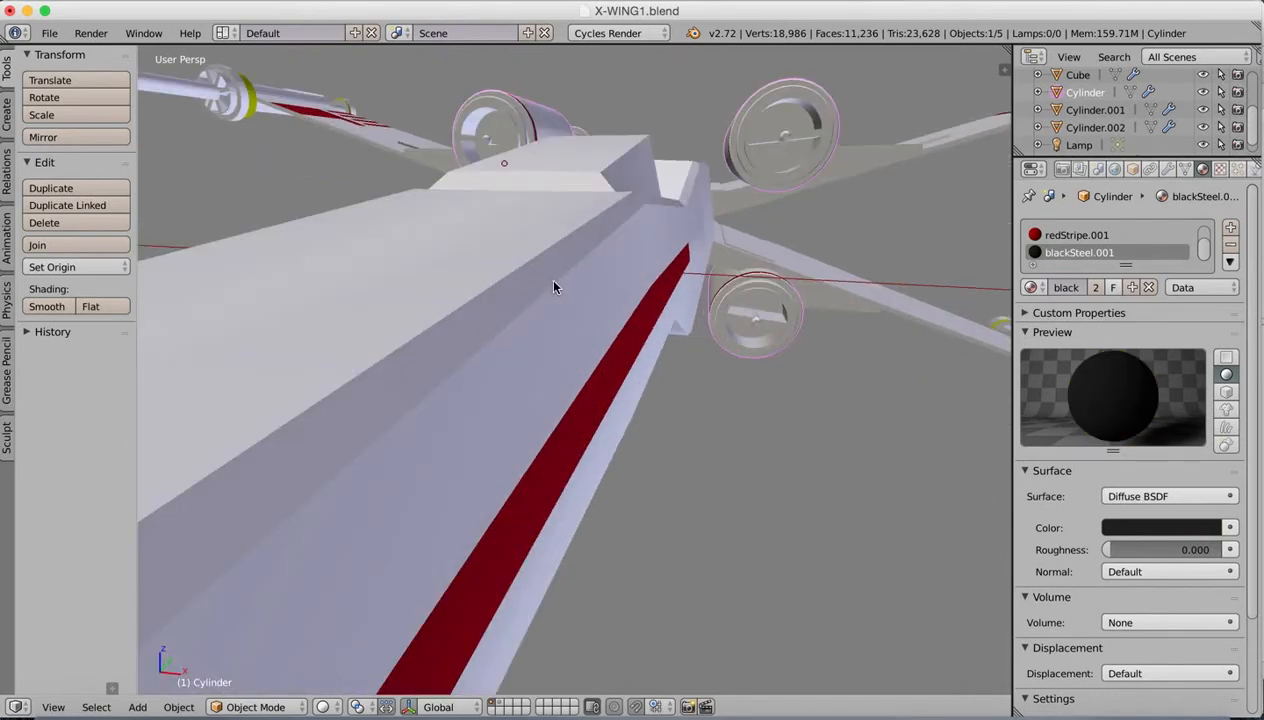
key("Tab")
mouse_move(535, 320)
middle_mouse_down()
mouse_move(573, 370)
mouse_move(545, 310)
middle_mouse_up()
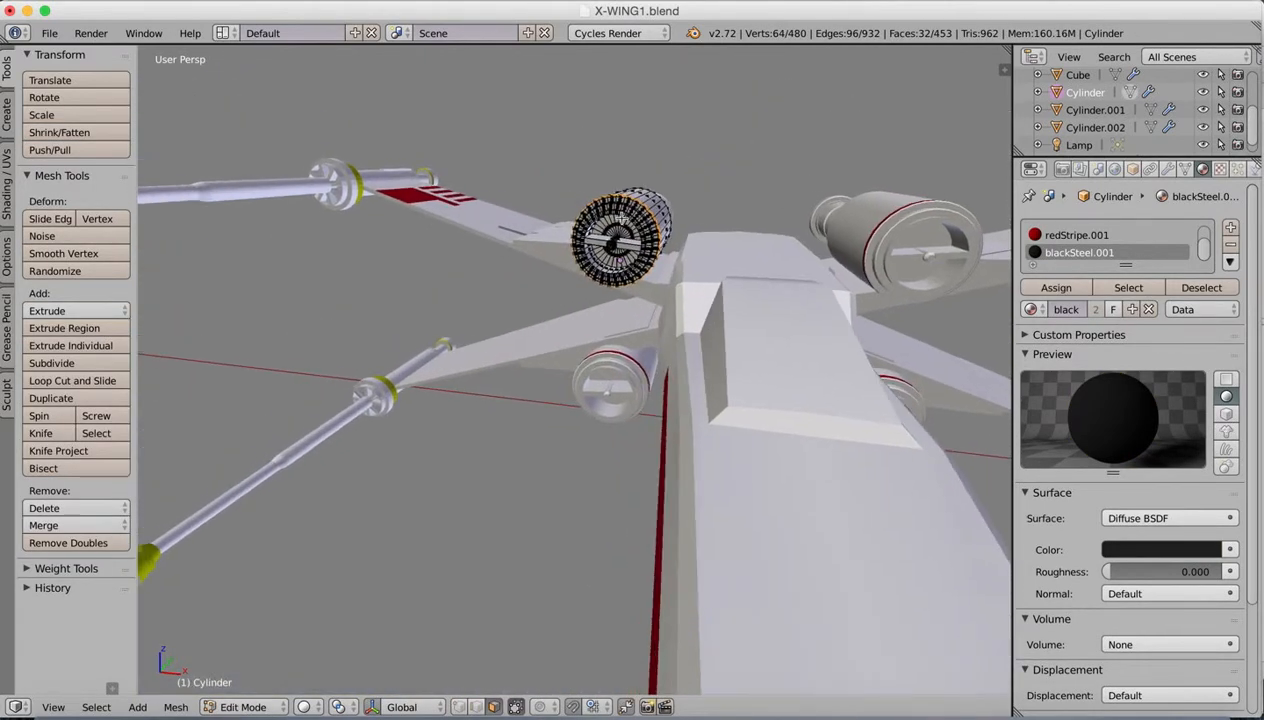
middle_click_drag(623, 214, 621, 240)
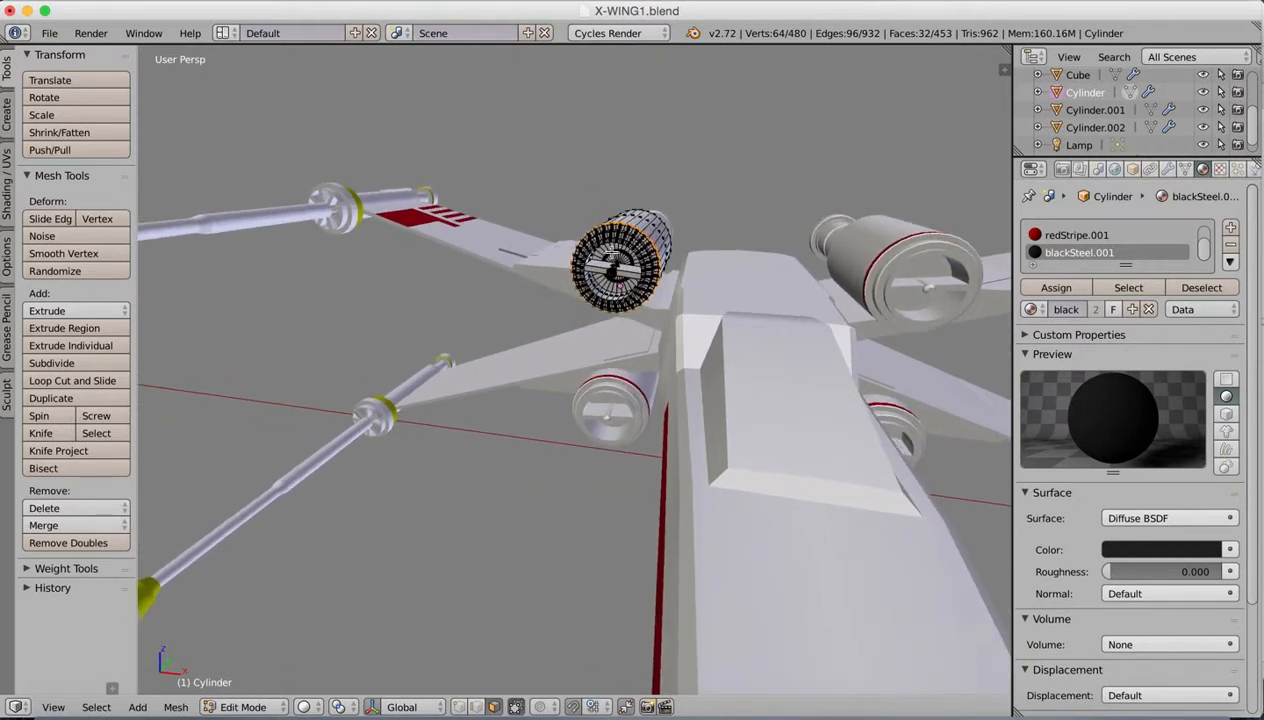
right_click(612, 255, "shift")
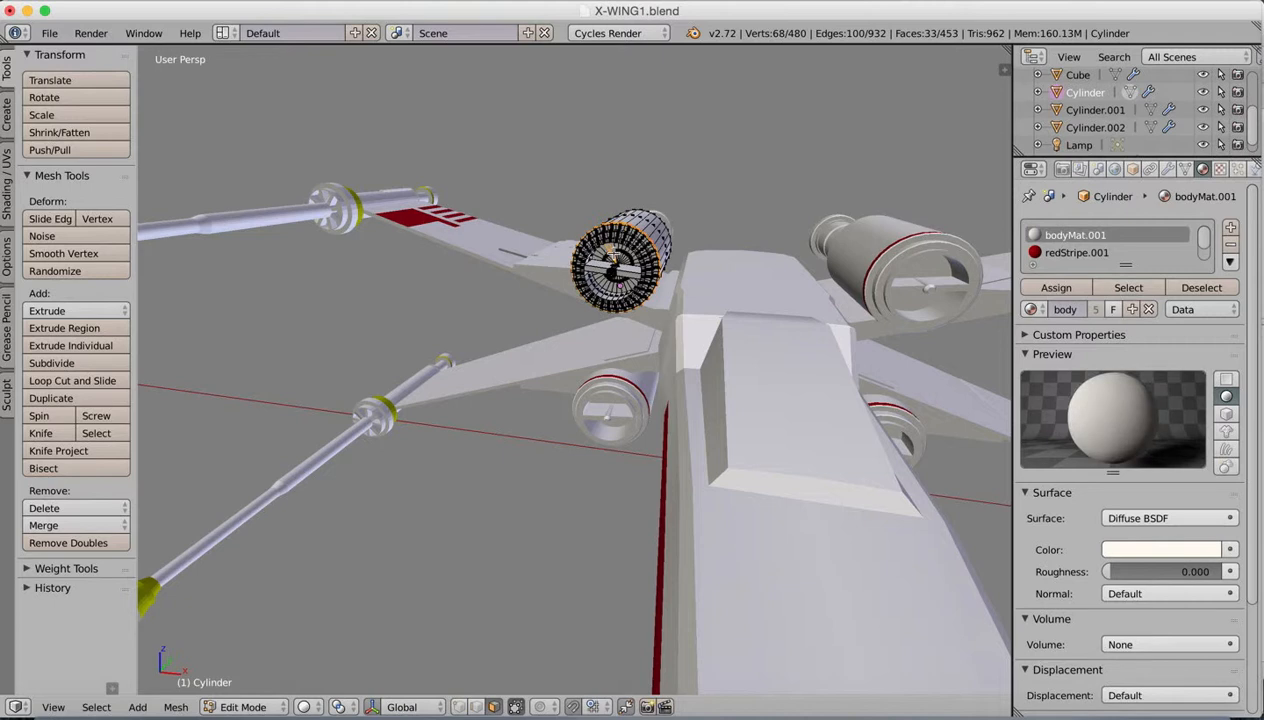
middle_click_drag(628, 244, 634, 290)
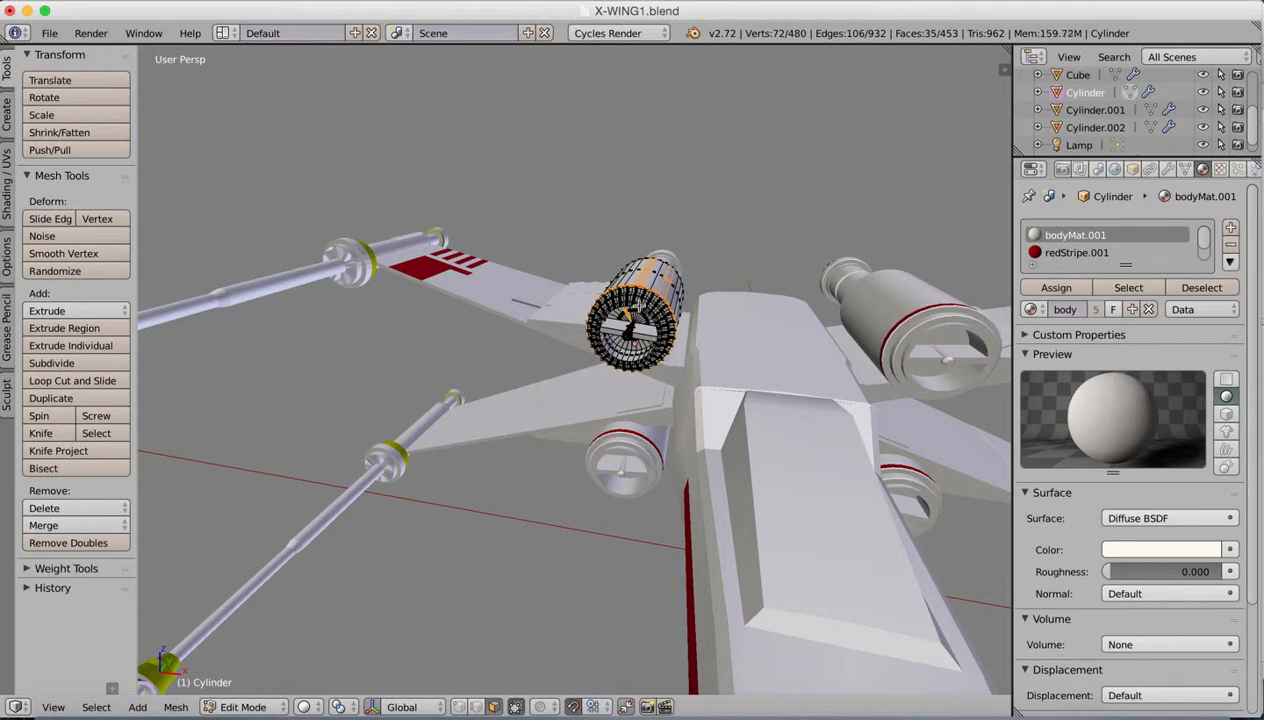
Step: Start a fresh face selection on the engine mesh and box-select the disc faces in the upper half of its front intake
left_click(574, 708)
left_click(245, 707)
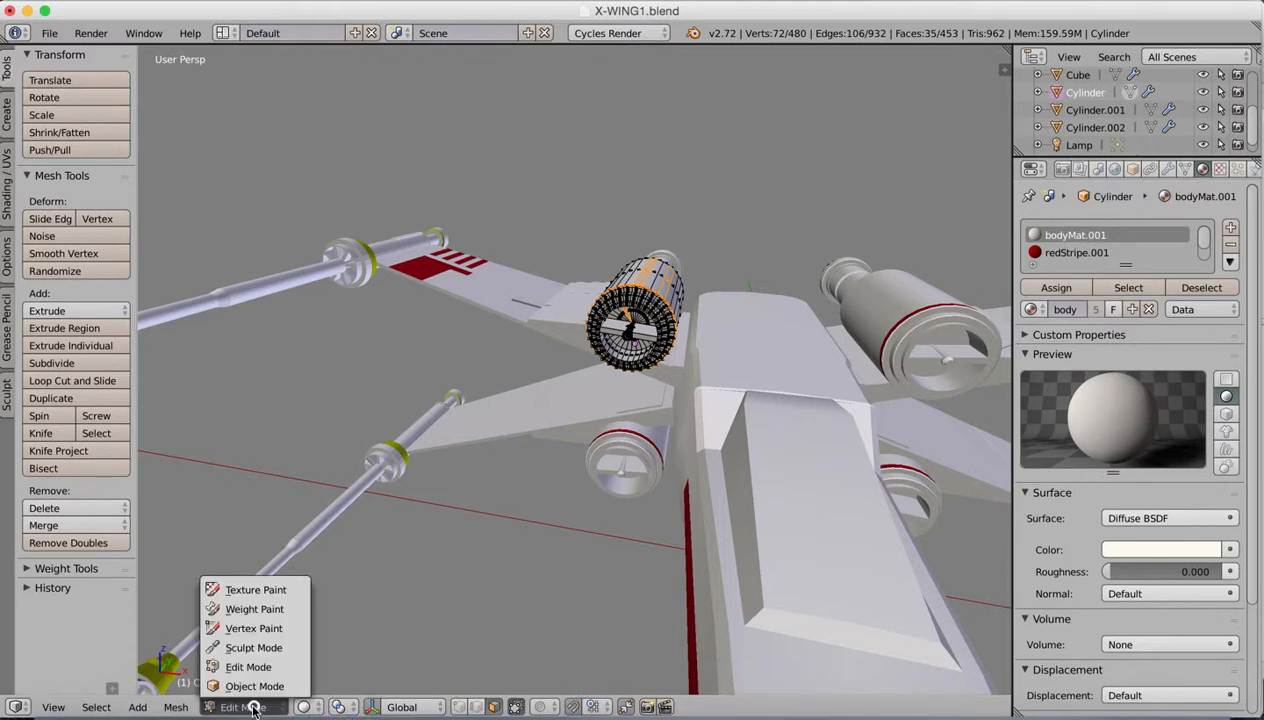
left_click(255, 687)
middle_click_drag(603, 362, 547, 307)
middle_click_drag(617, 265, 573, 358)
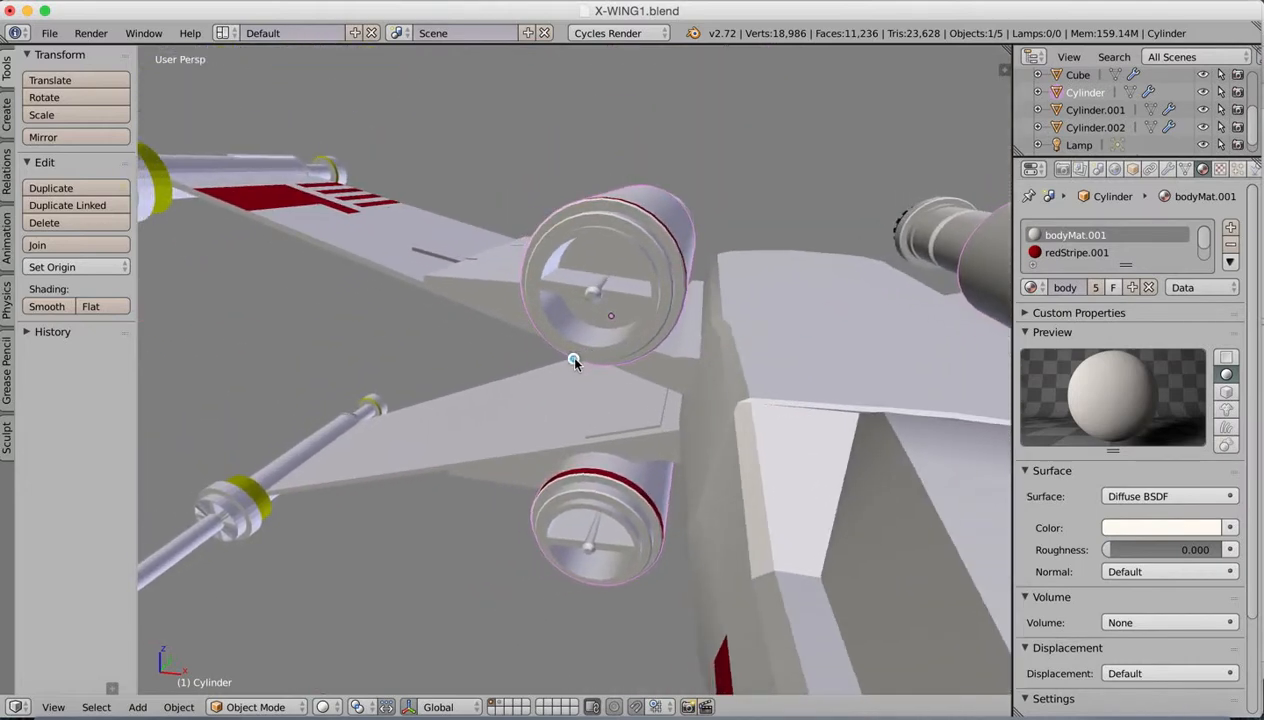
key("Tab")
right_click(605, 250)
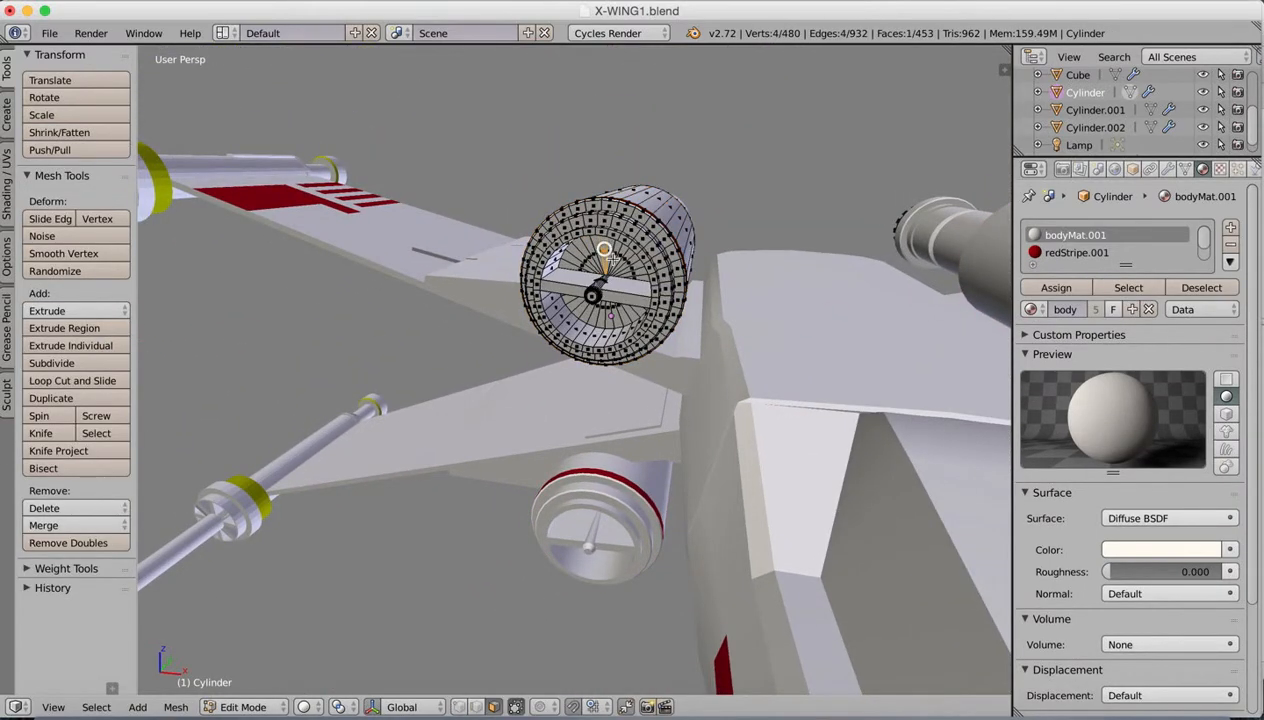
key("b")
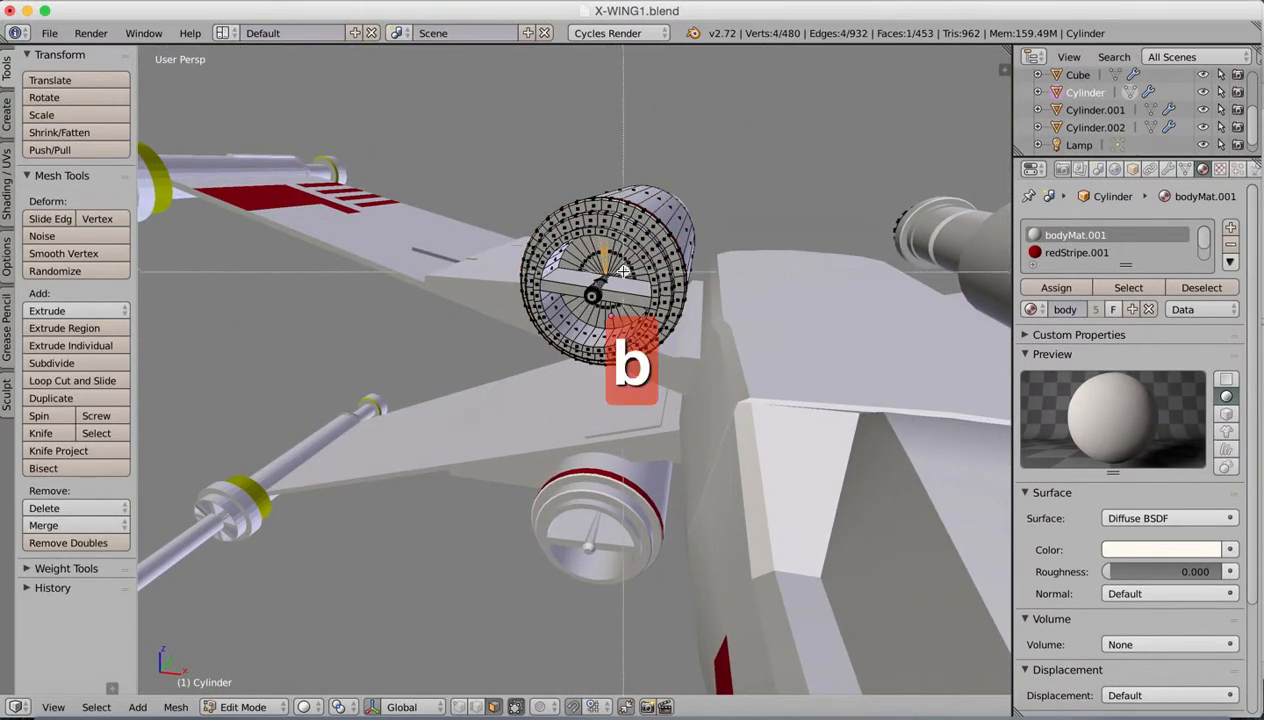
left_click_drag(586, 249, 624, 264)
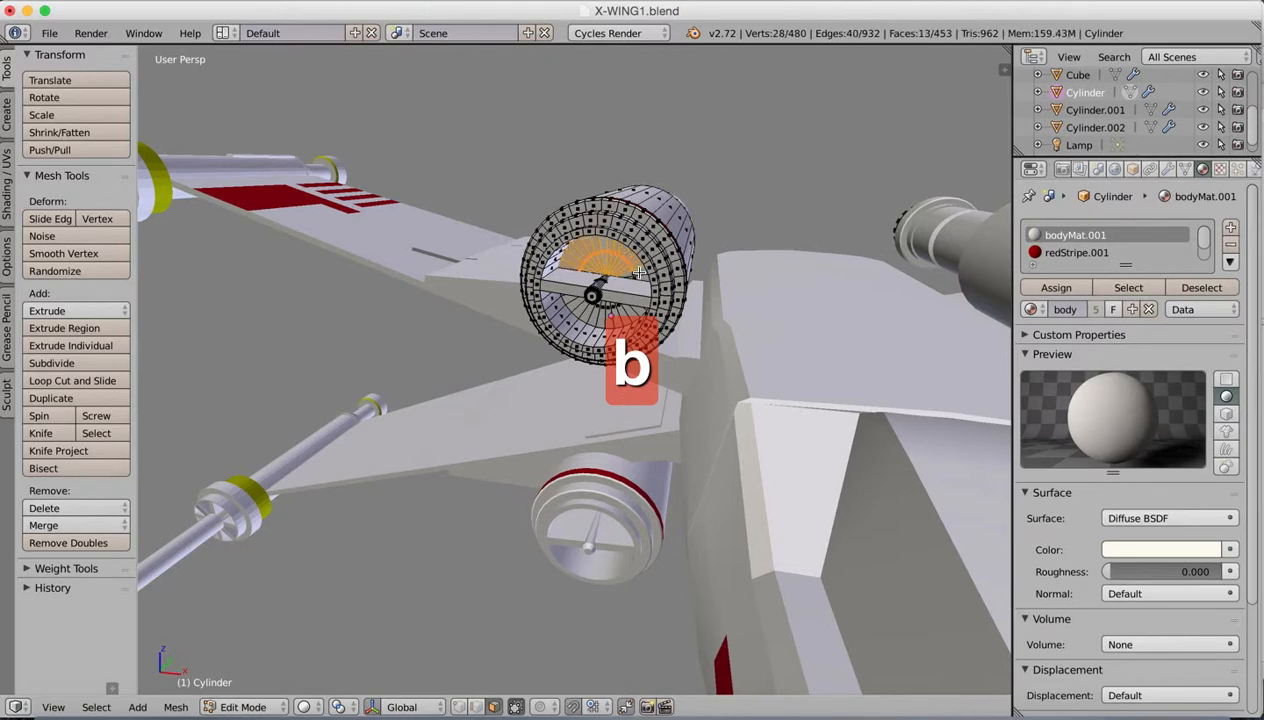
right_click(632, 270, "shift")
Step: Extend the selection to the disc faces in the lower half of the engine's front intake
middle_click_drag(646, 280, 627, 318)
key("b")
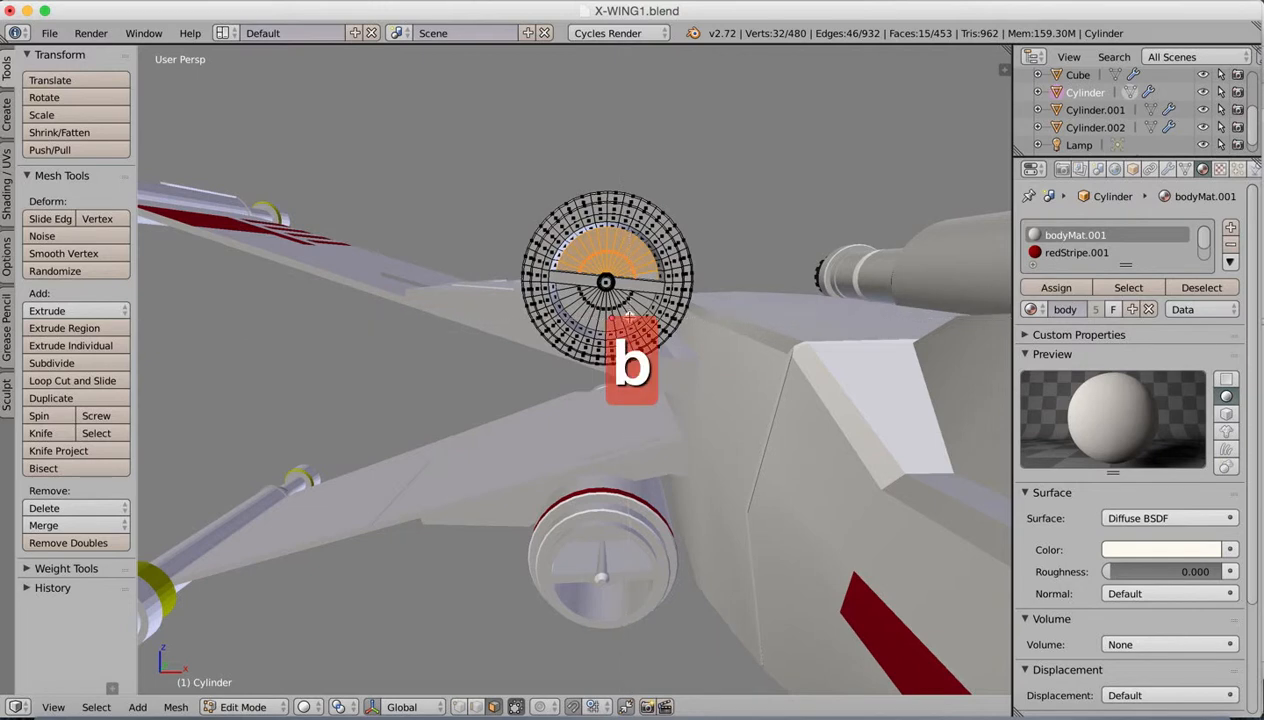
left_click_drag(582, 294, 626, 302)
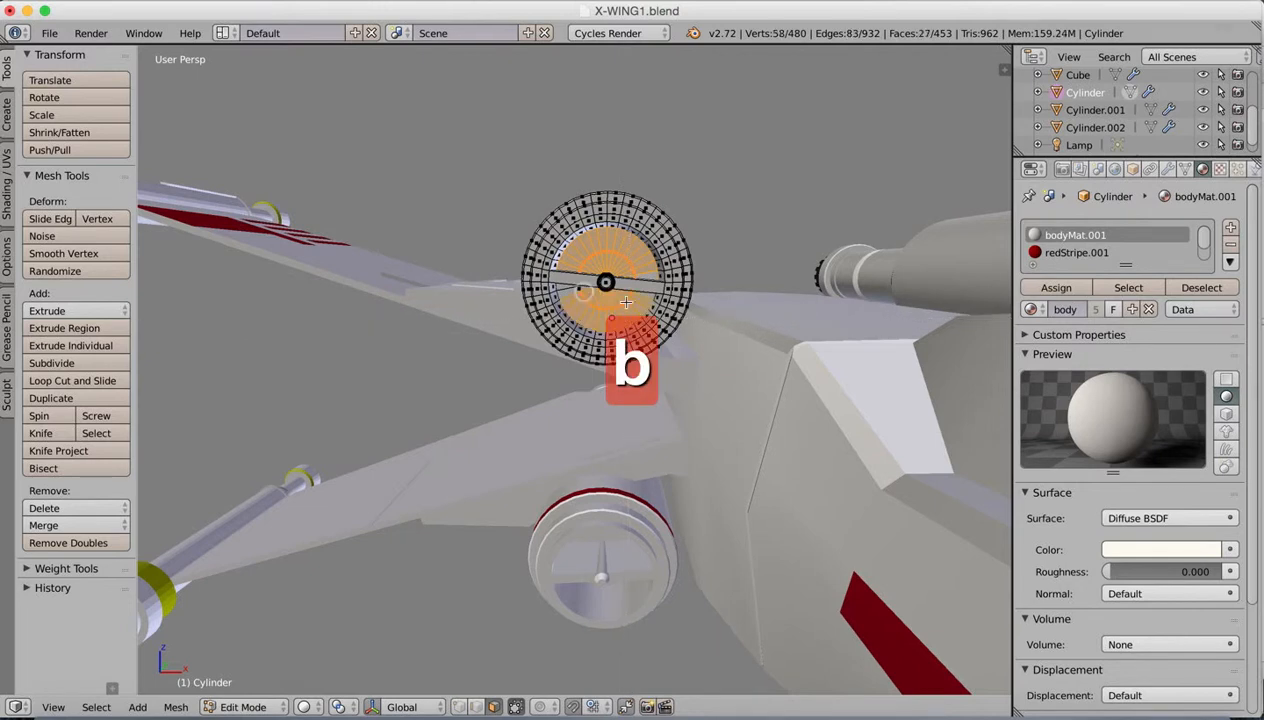
right_click(569, 291, "shift")
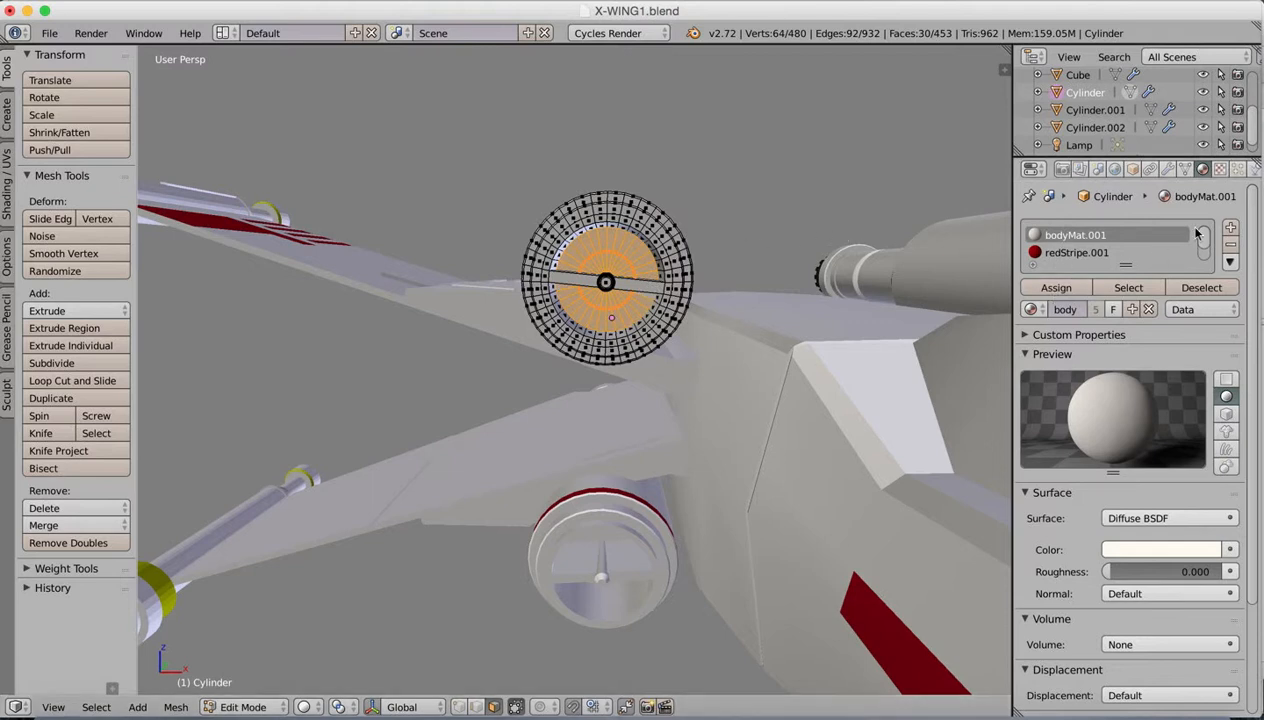
Step: Add a material slot with blackSteel.001 to the engine and assign it to the selected intake faces
left_click(1230, 230)
left_click(1030, 309)
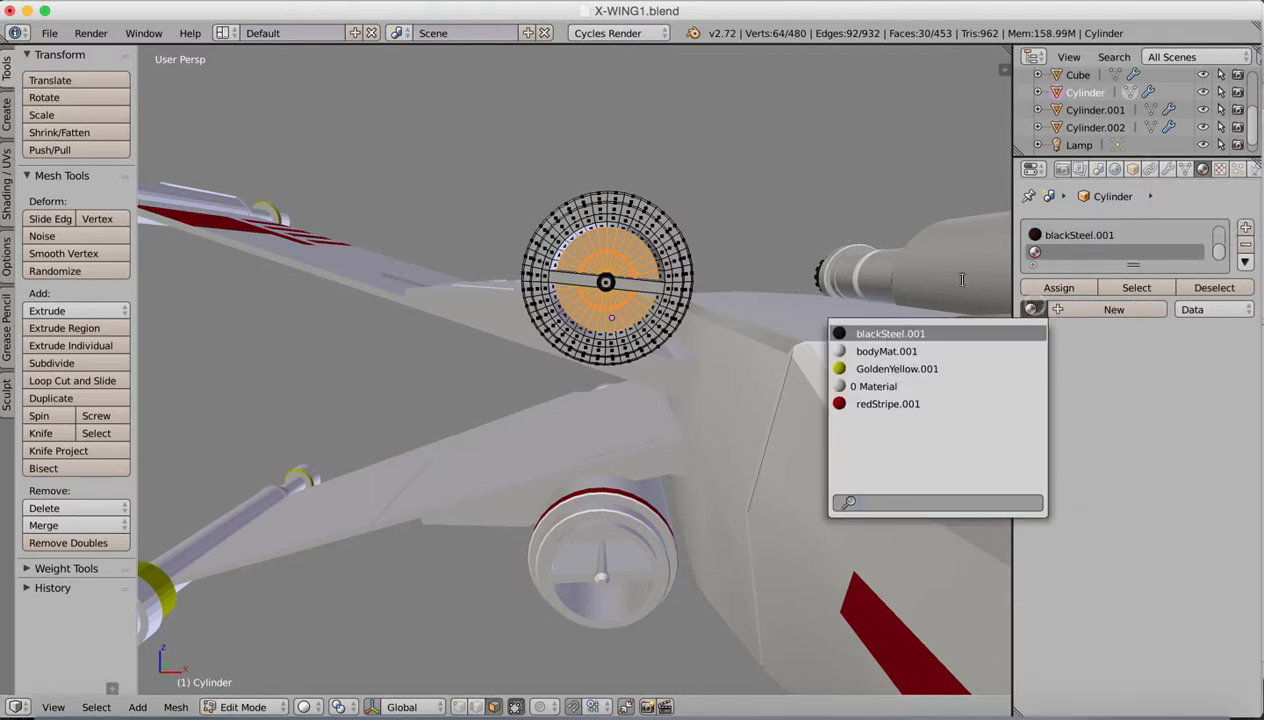
left_click(893, 334)
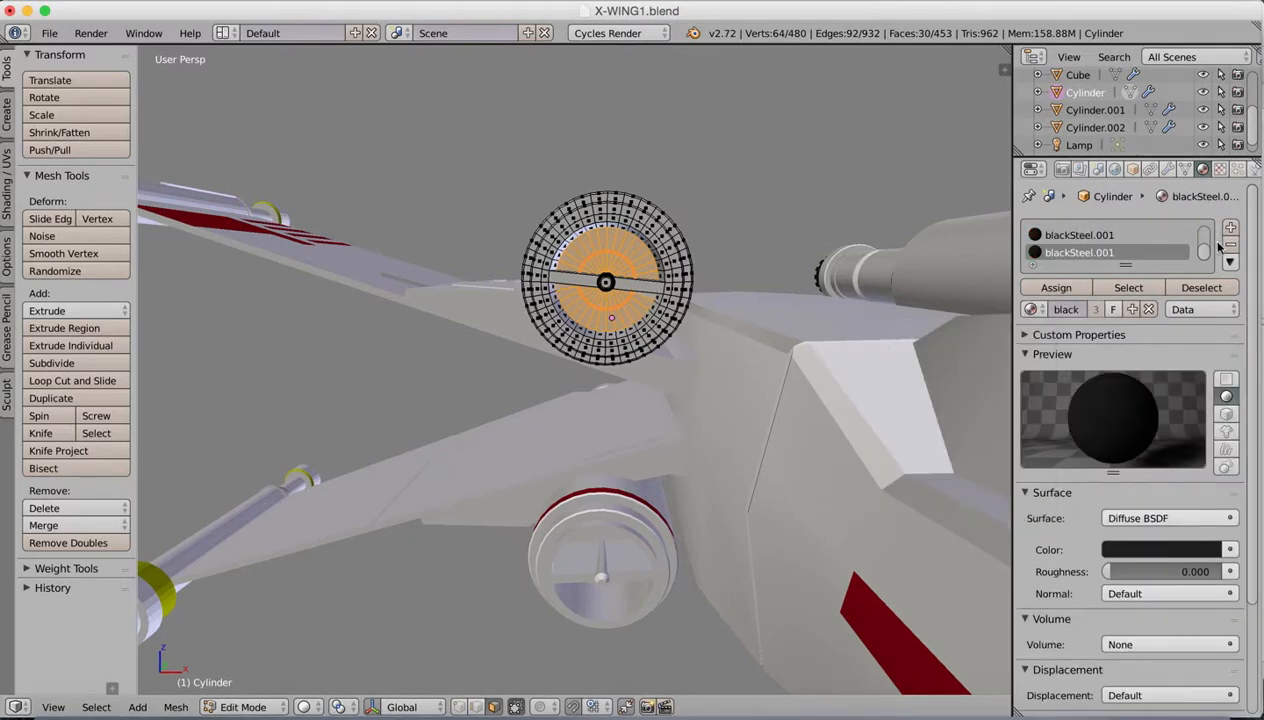
left_click(1050, 288)
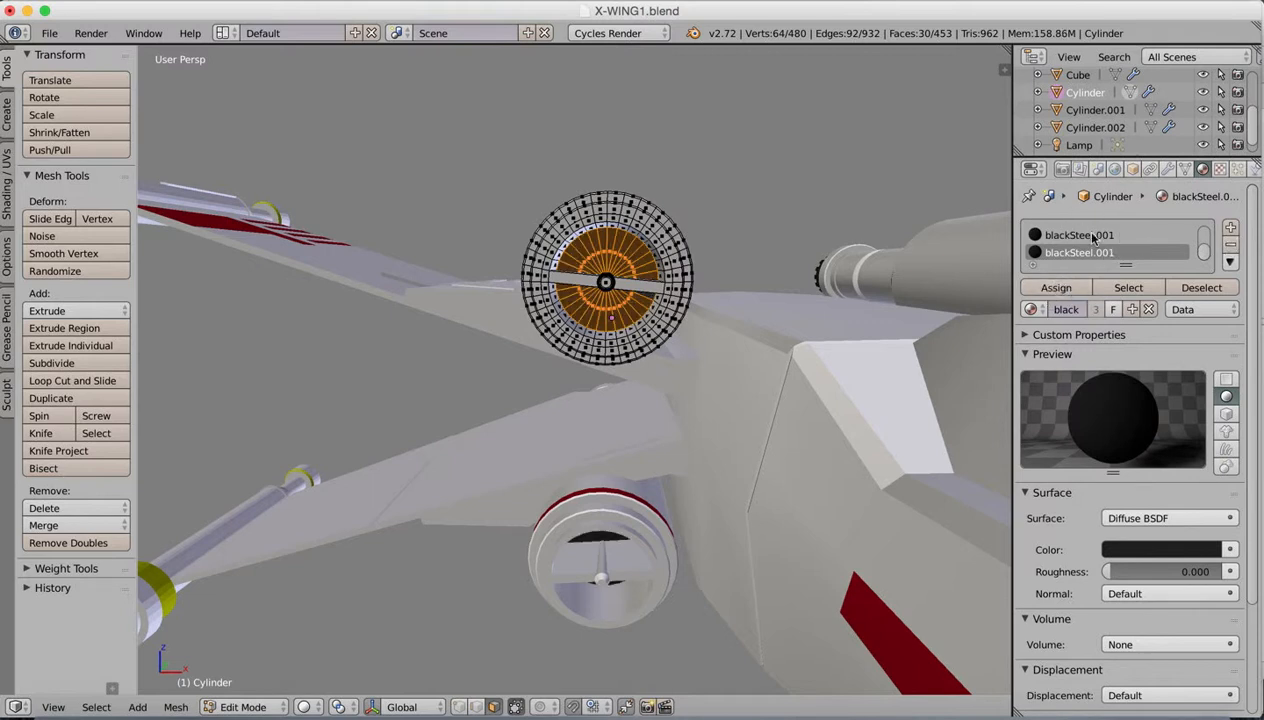
Step: Return to Object Mode and remove the duplicate blackSteel.001 slot from the engine, keeping the original slot
left_click(1092, 236)
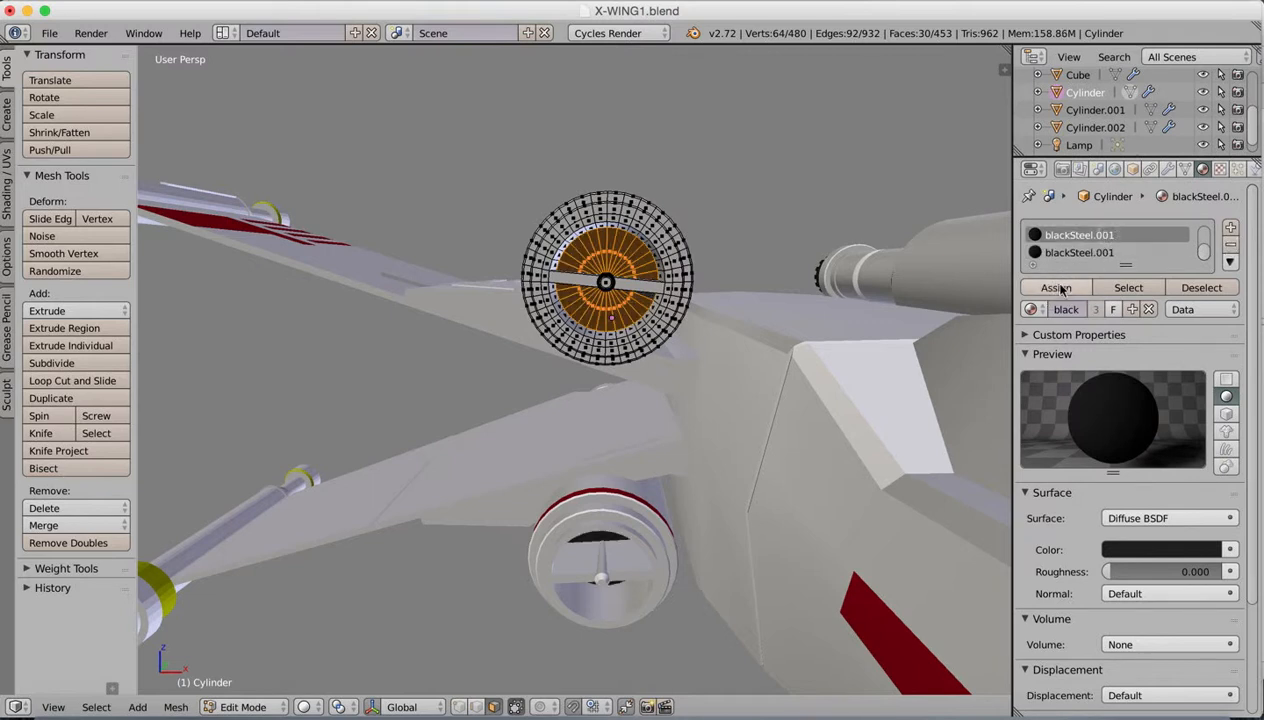
key("Tab")
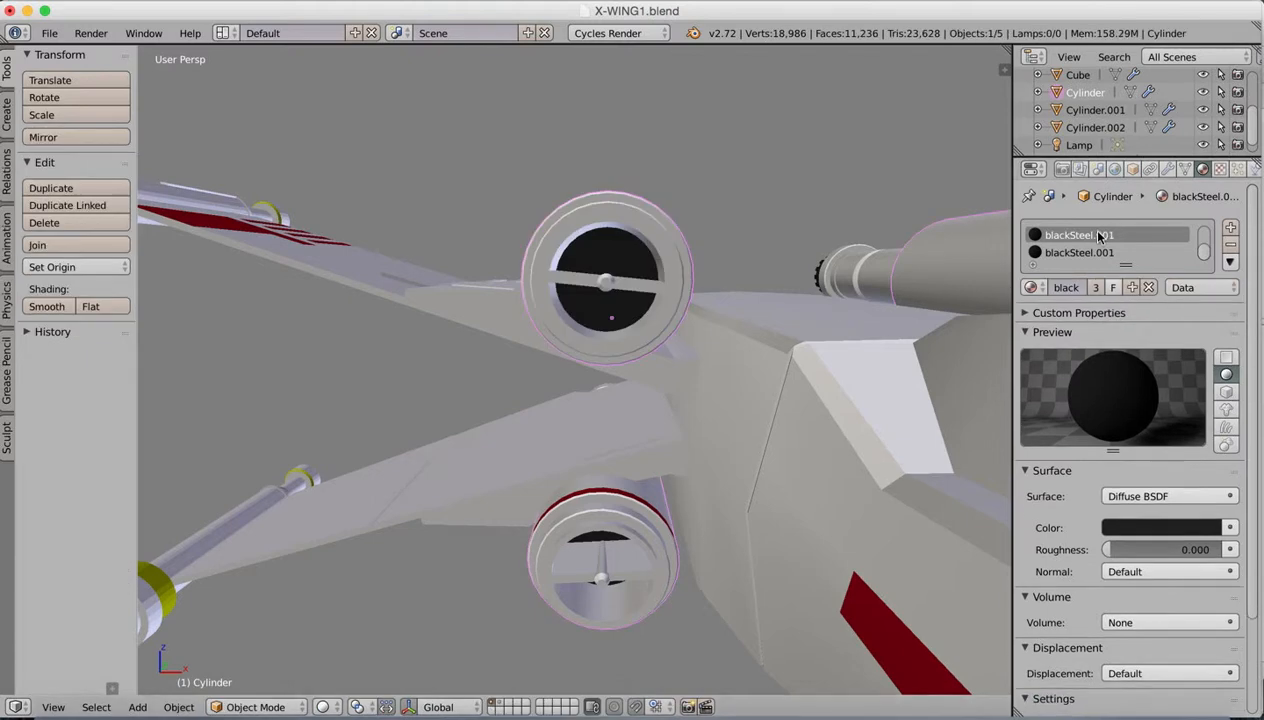
left_click(1082, 252)
left_click(1230, 245)
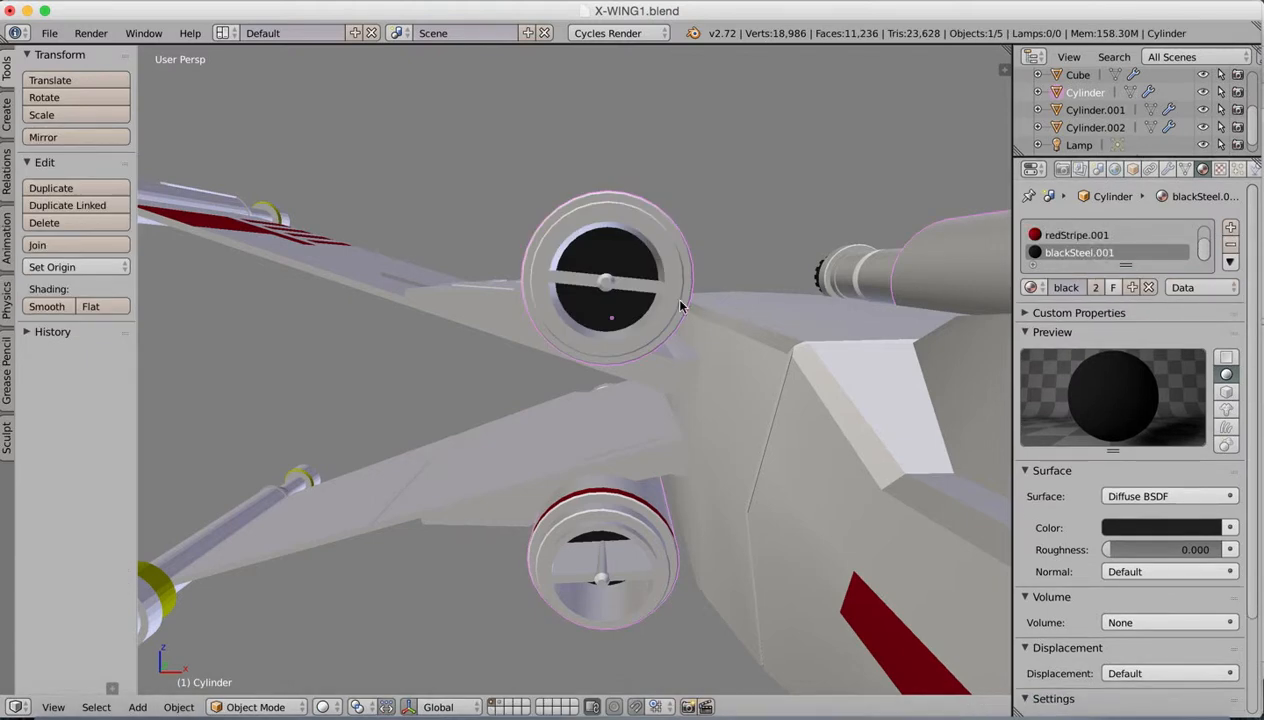
Step: Show the layer holding the lamp and camera, then move the lamp to the area near the X-wing's nose
scroll(714, 344, "down", 8)
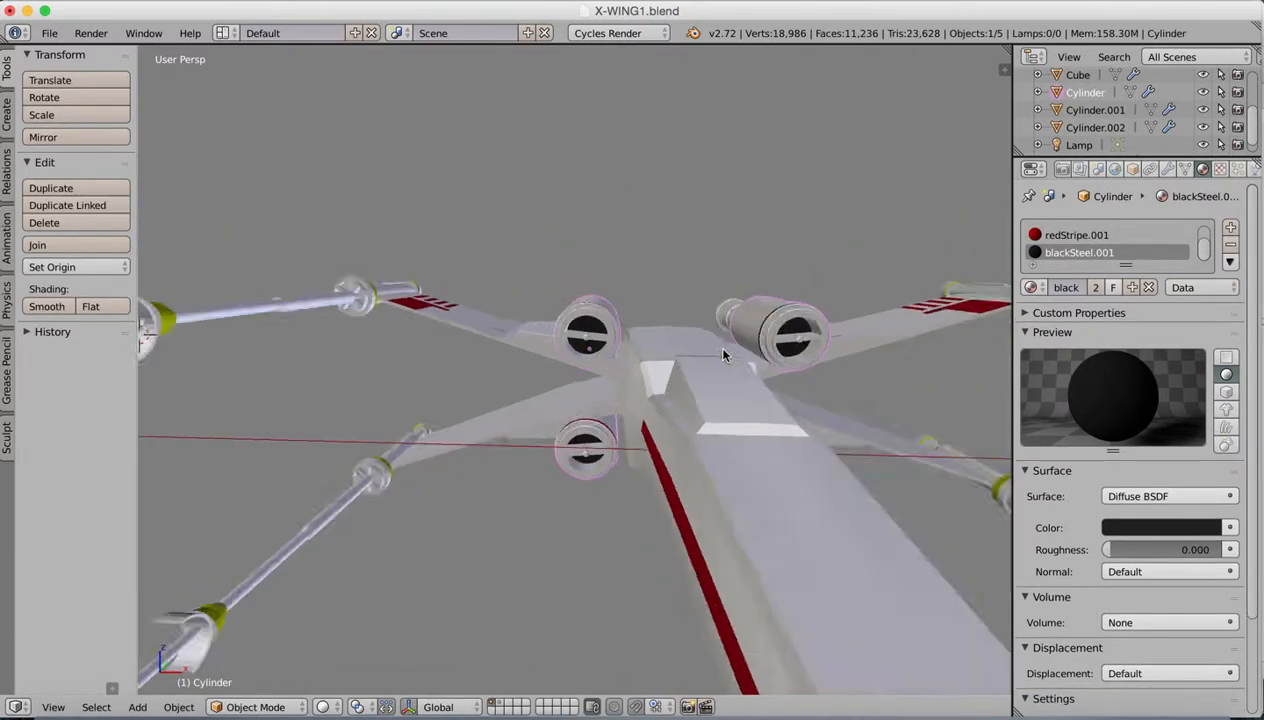
middle_click_drag(730, 358, 670, 362)
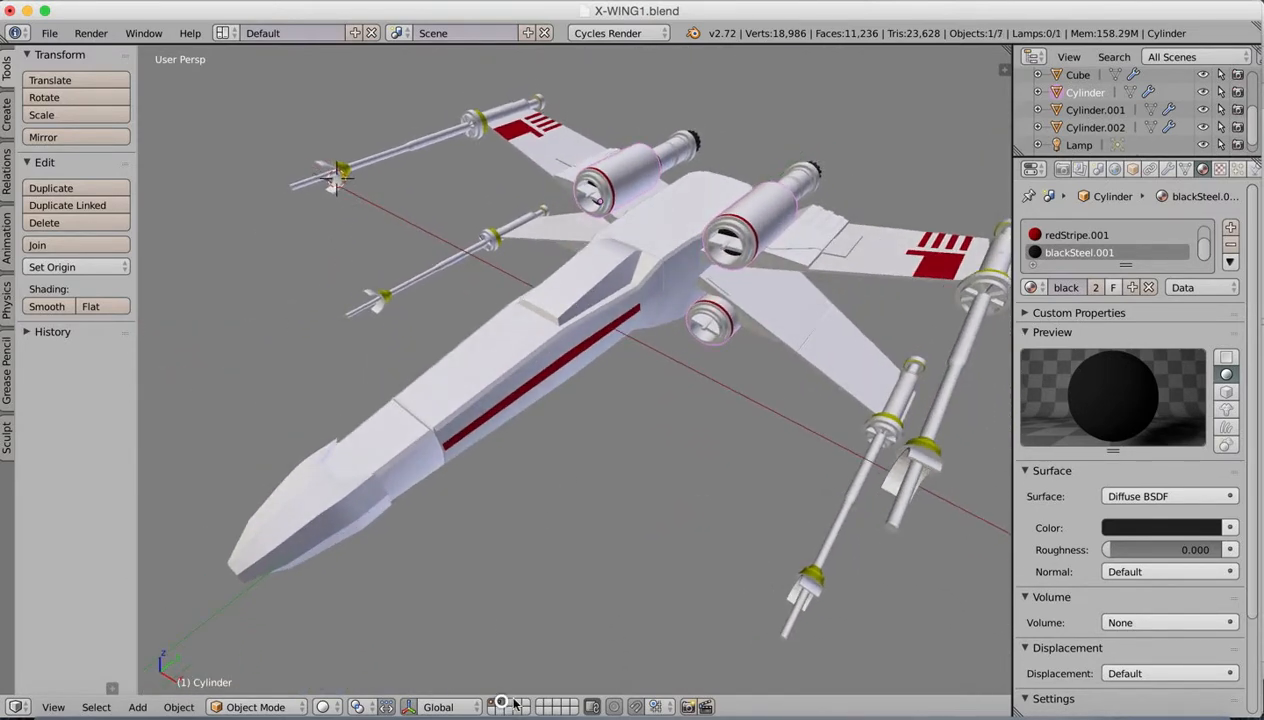
scroll(686, 363, "down", 4)
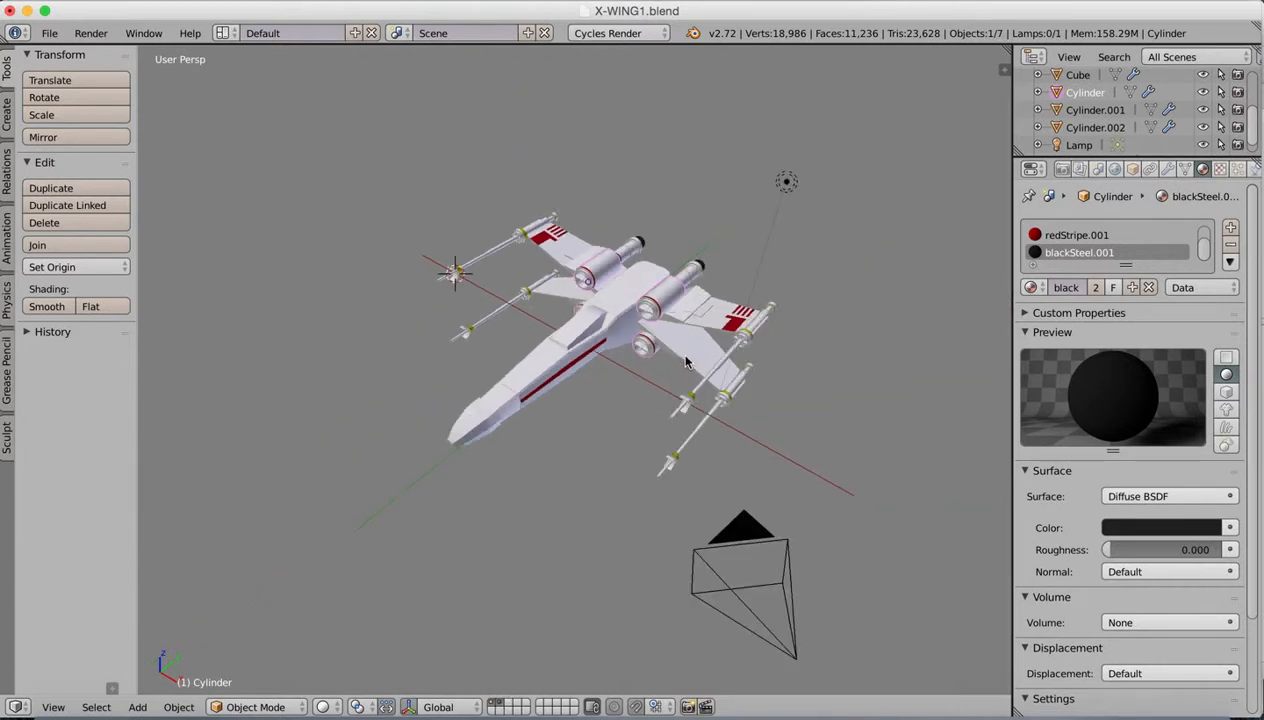
right_click(800, 170)
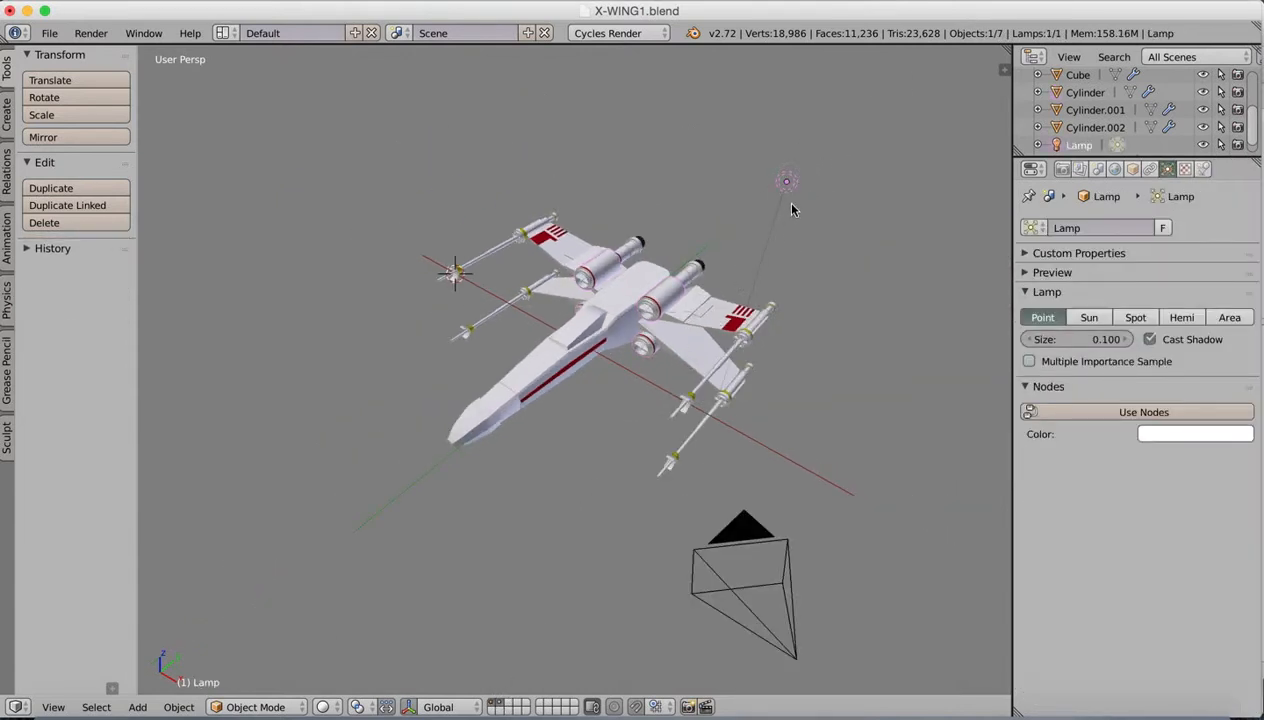
left_click(401, 706)
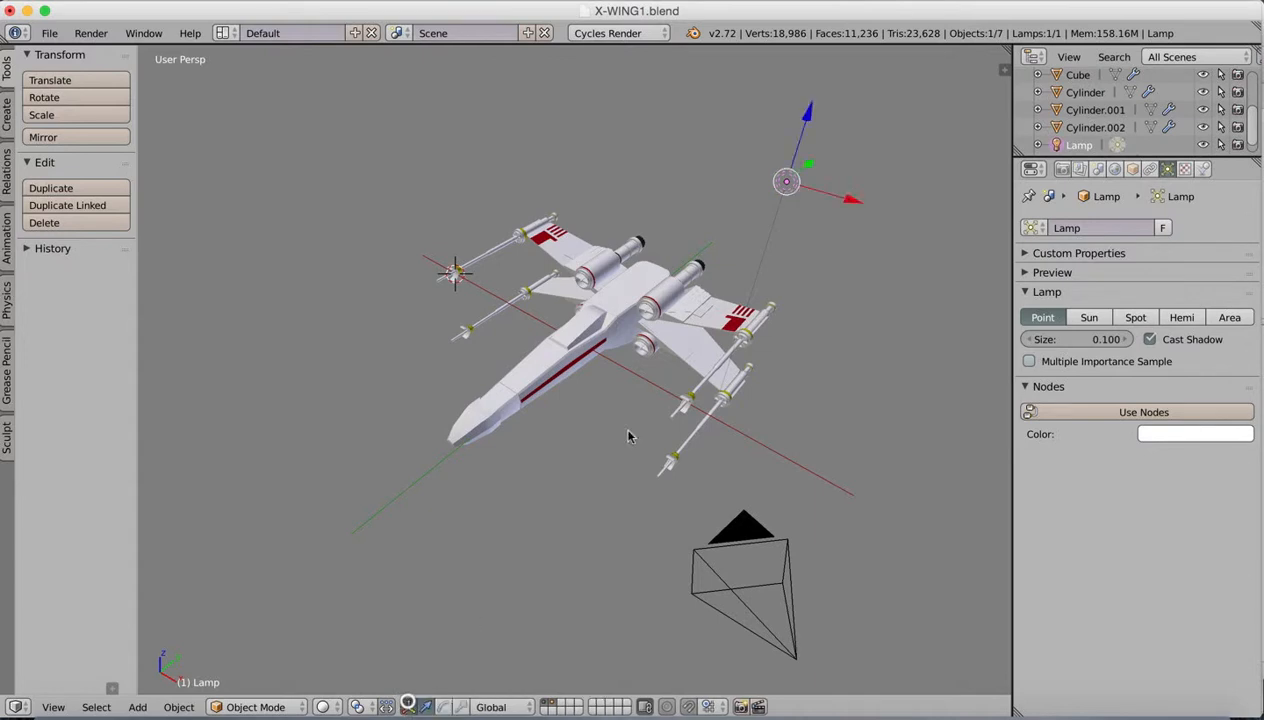
left_click_drag(811, 168, 486, 344)
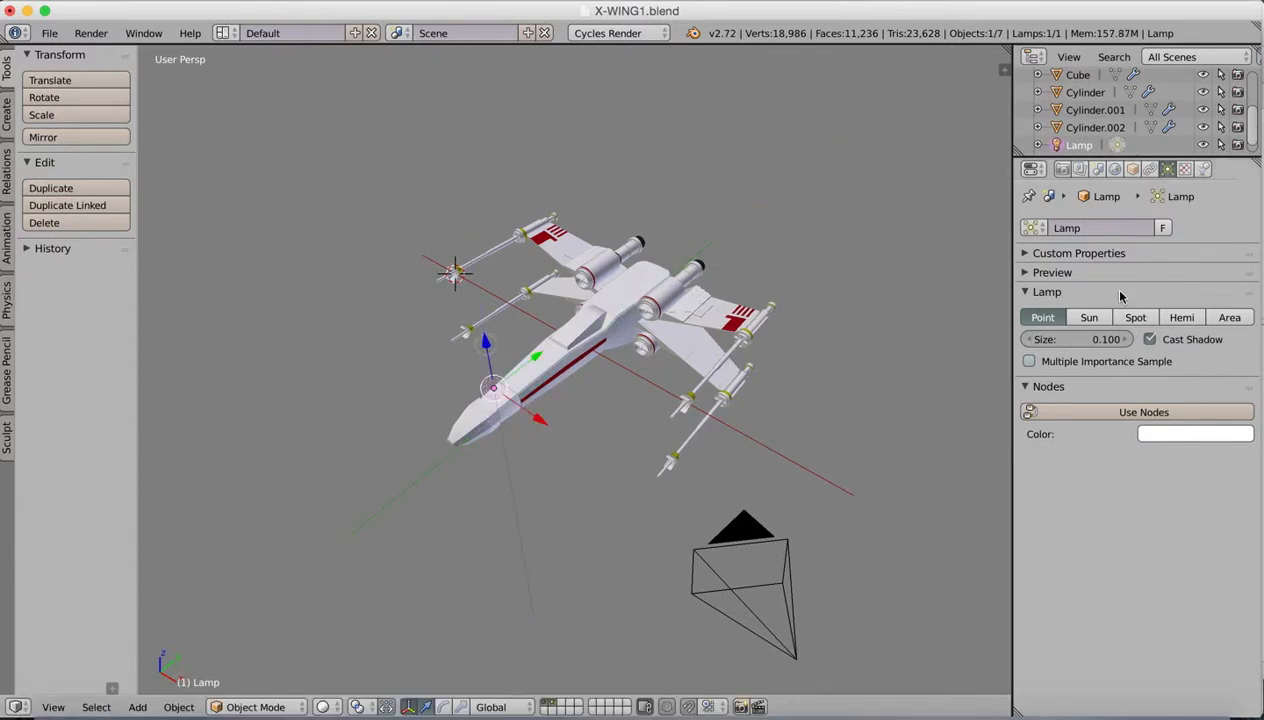
mouse_move(564, 415)
middle_mouse_down()
mouse_move(597, 386)
mouse_move(520, 390)
mouse_move(548, 405)
middle_mouse_up()
middle_click_drag(555, 397, 535, 365)
key("g")
left_click(593, 347)
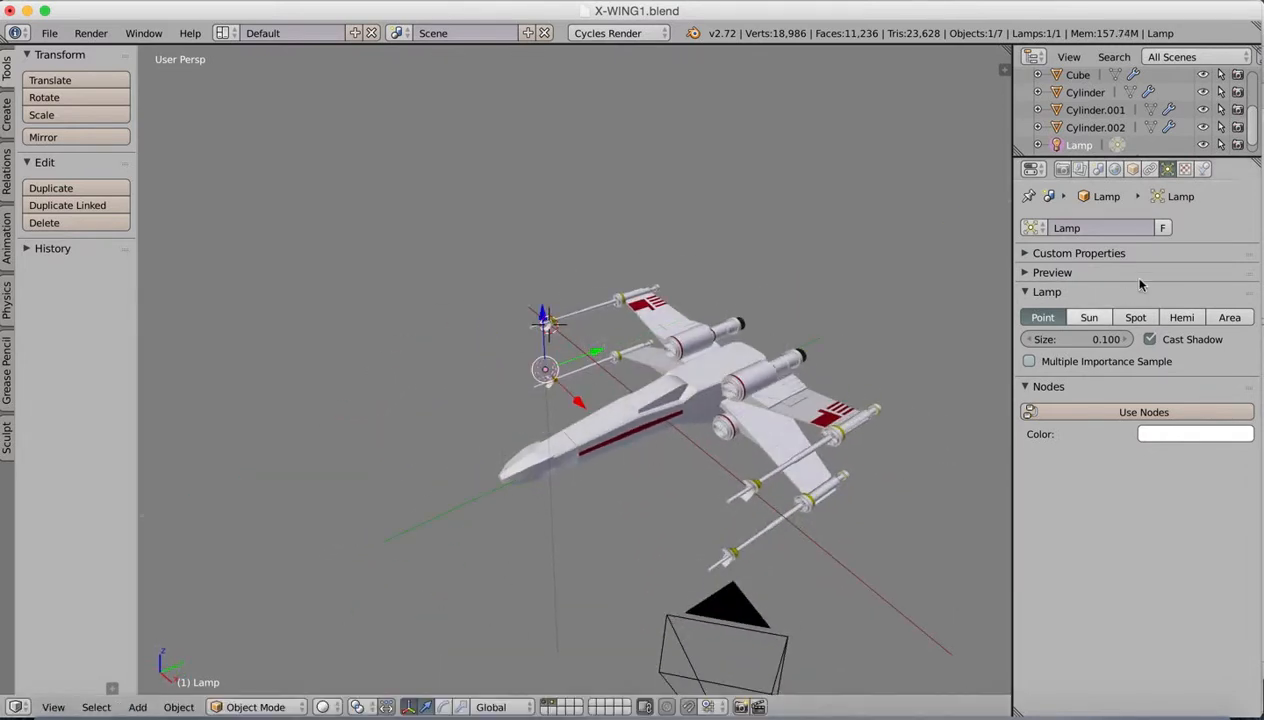
Step: Change the lamp type to Sun and rotate the lamp so its light points towards the ship
left_click(1089, 317)
middle_click_drag(579, 378, 595, 389)
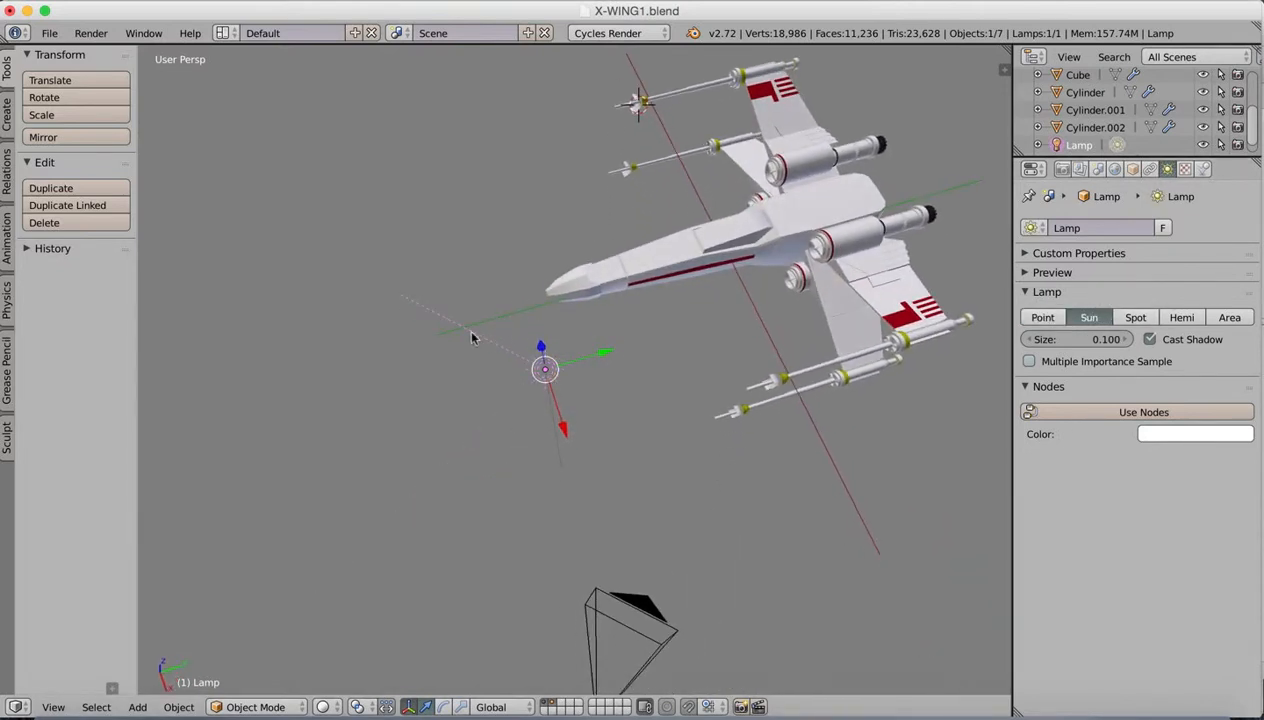
key("r")
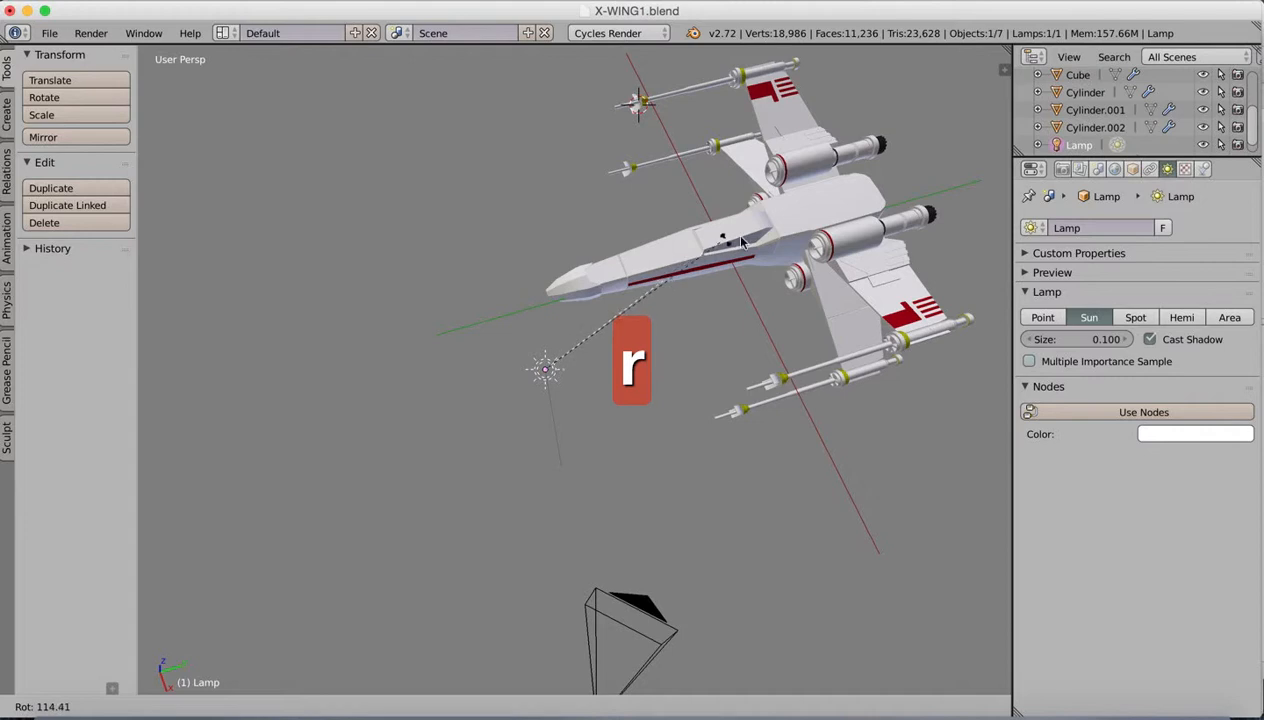
left_click(788, 218)
middle_click_drag(788, 218, 686, 355)
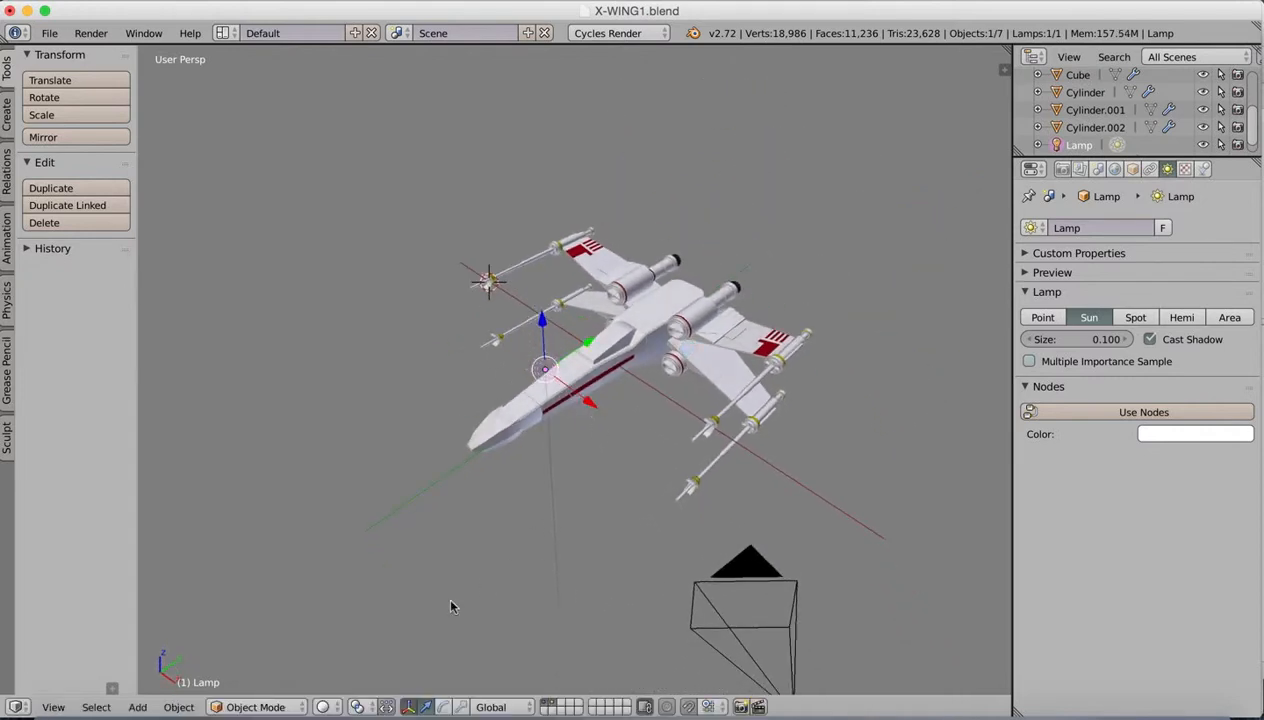
Step: Look through the scene camera, select it and move it along the global X axis
left_click(53, 707)
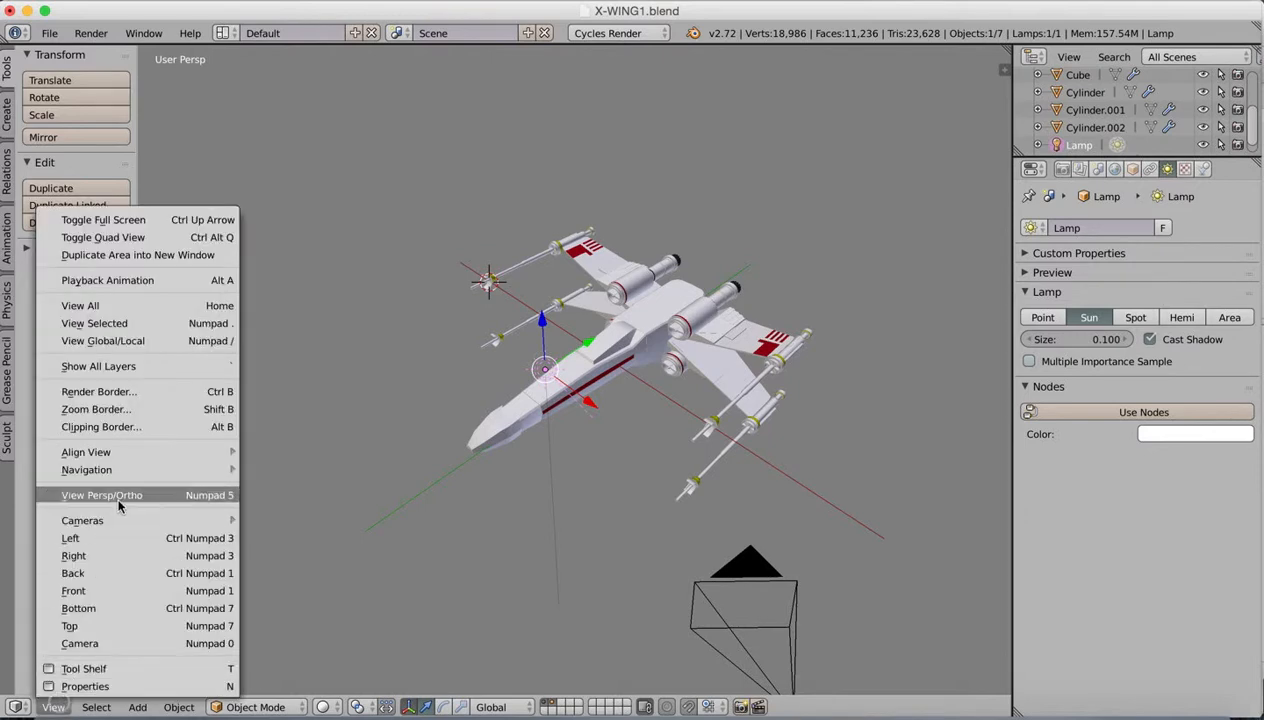
mouse_move(111, 518)
left_click(300, 537)
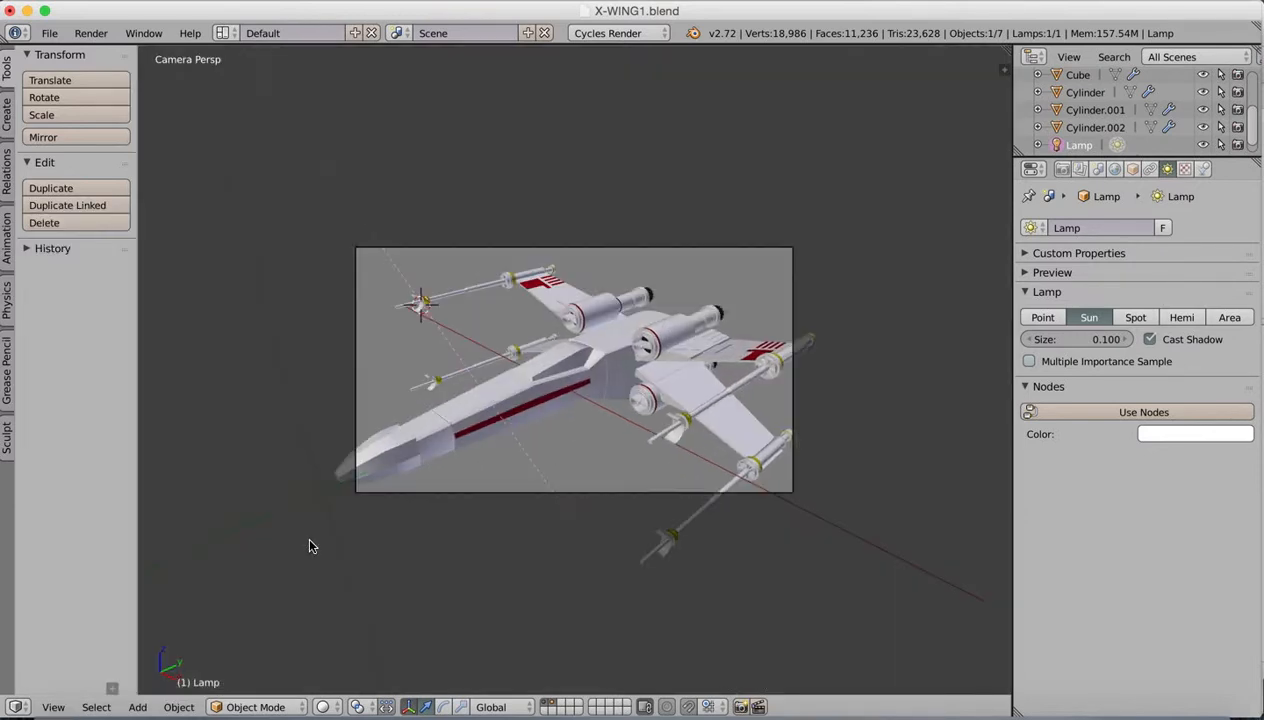
right_click(709, 250)
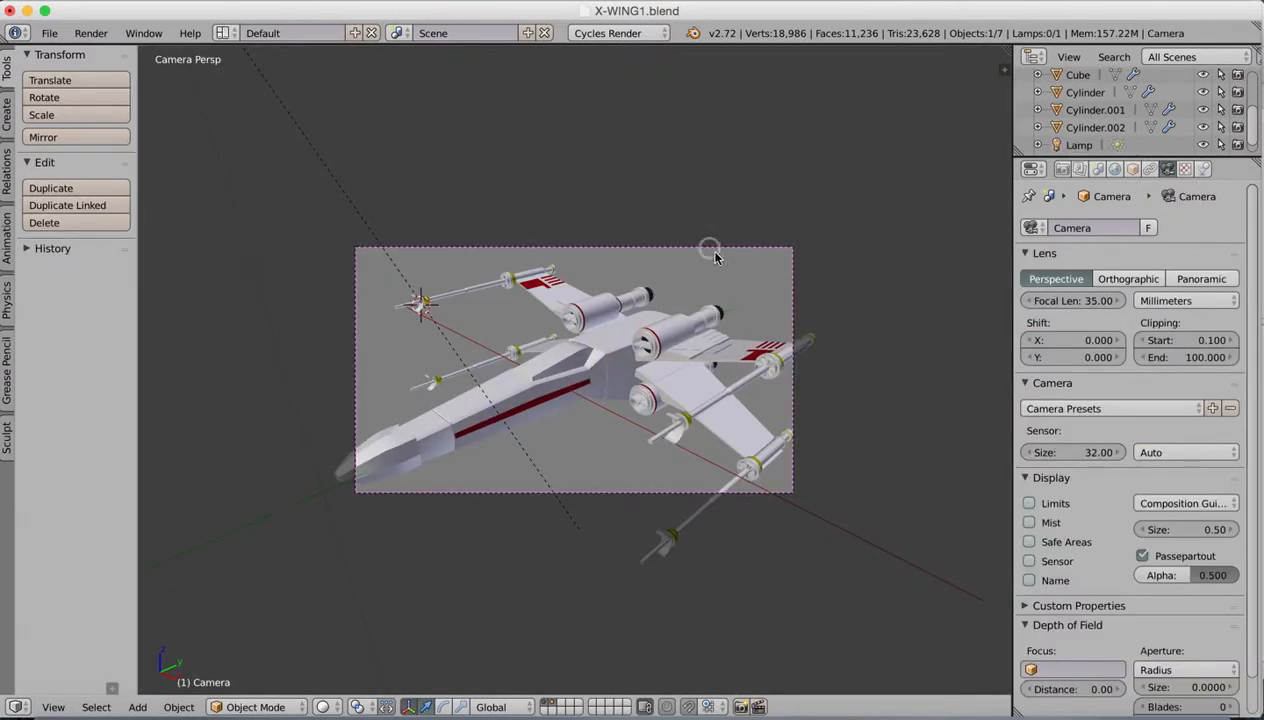
key("g")
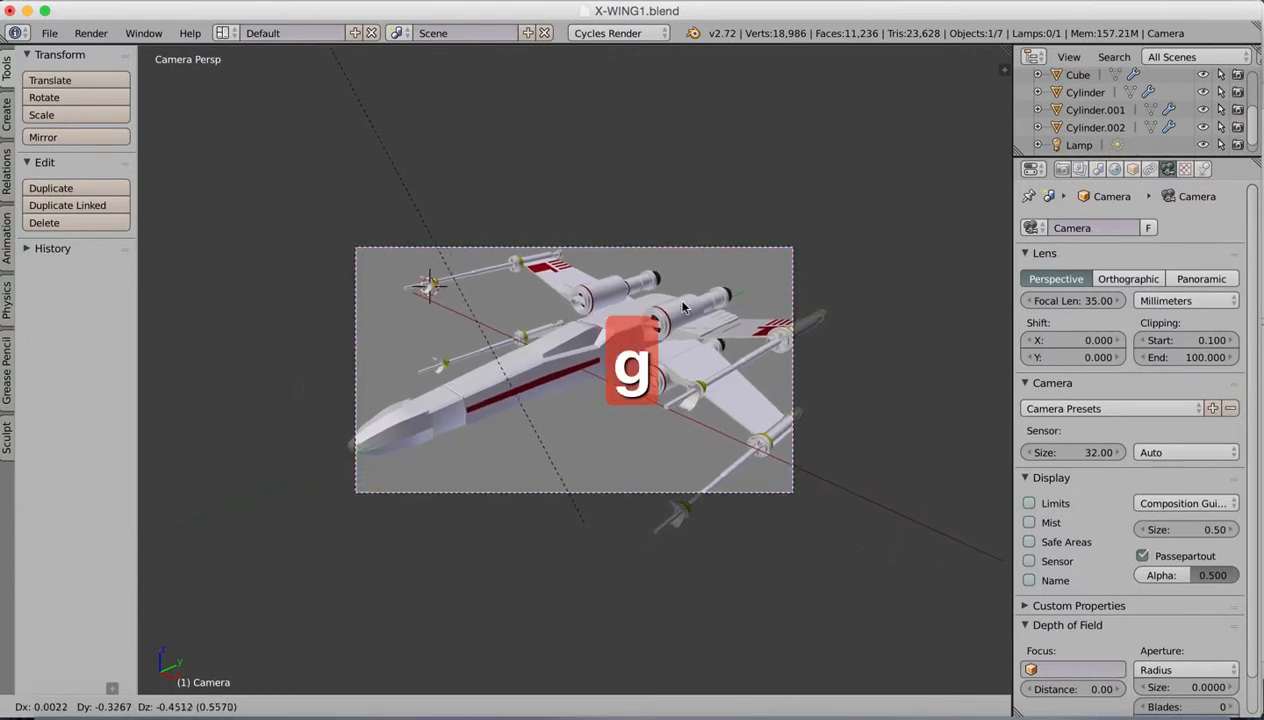
key("x")
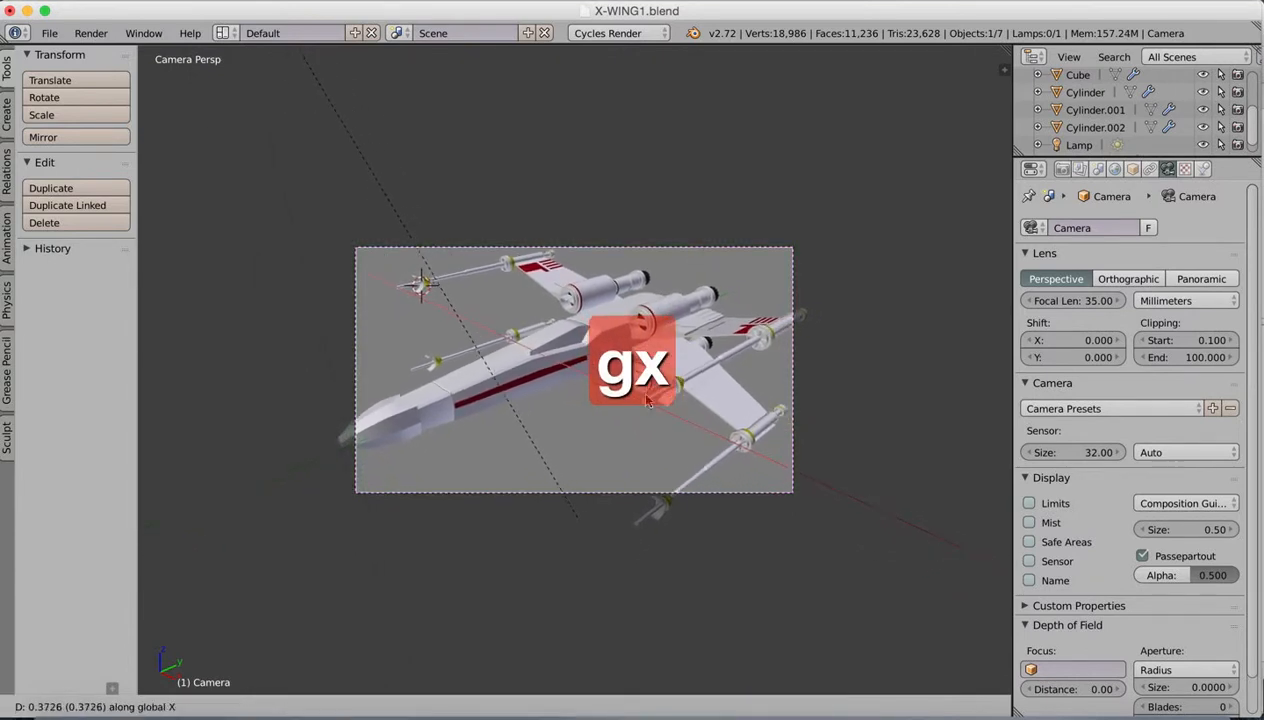
key("z")
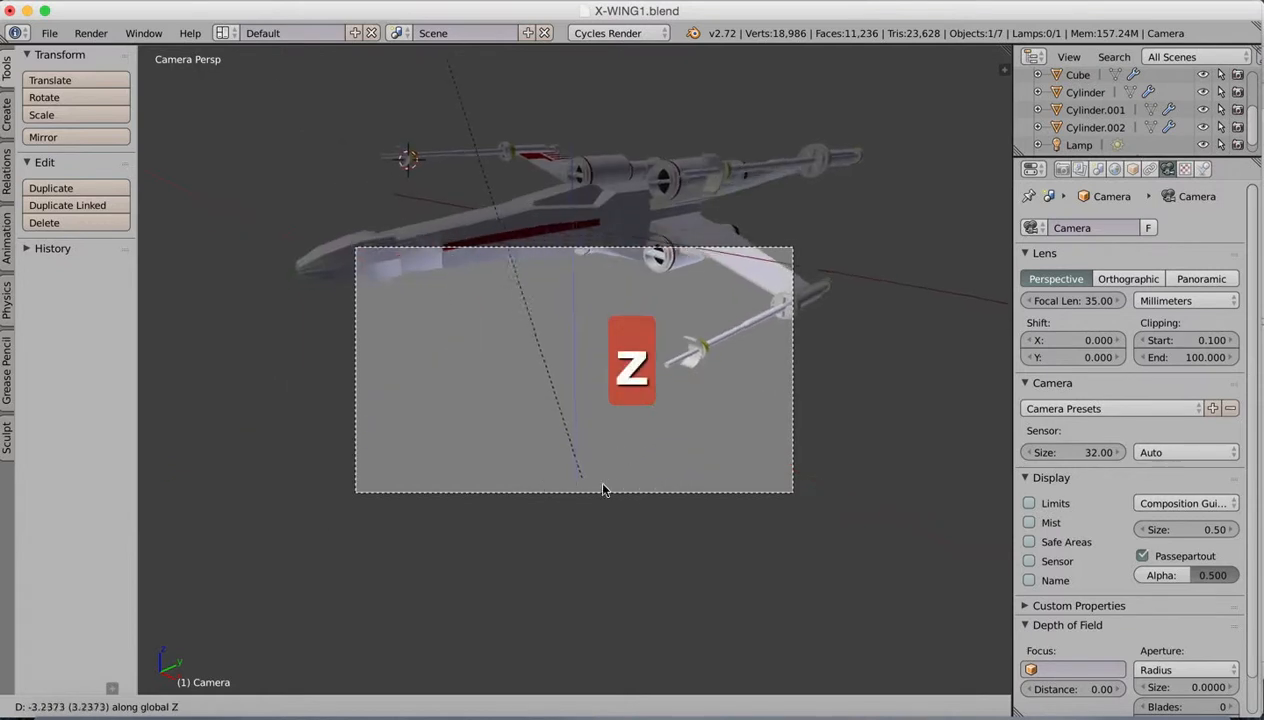
key("x")
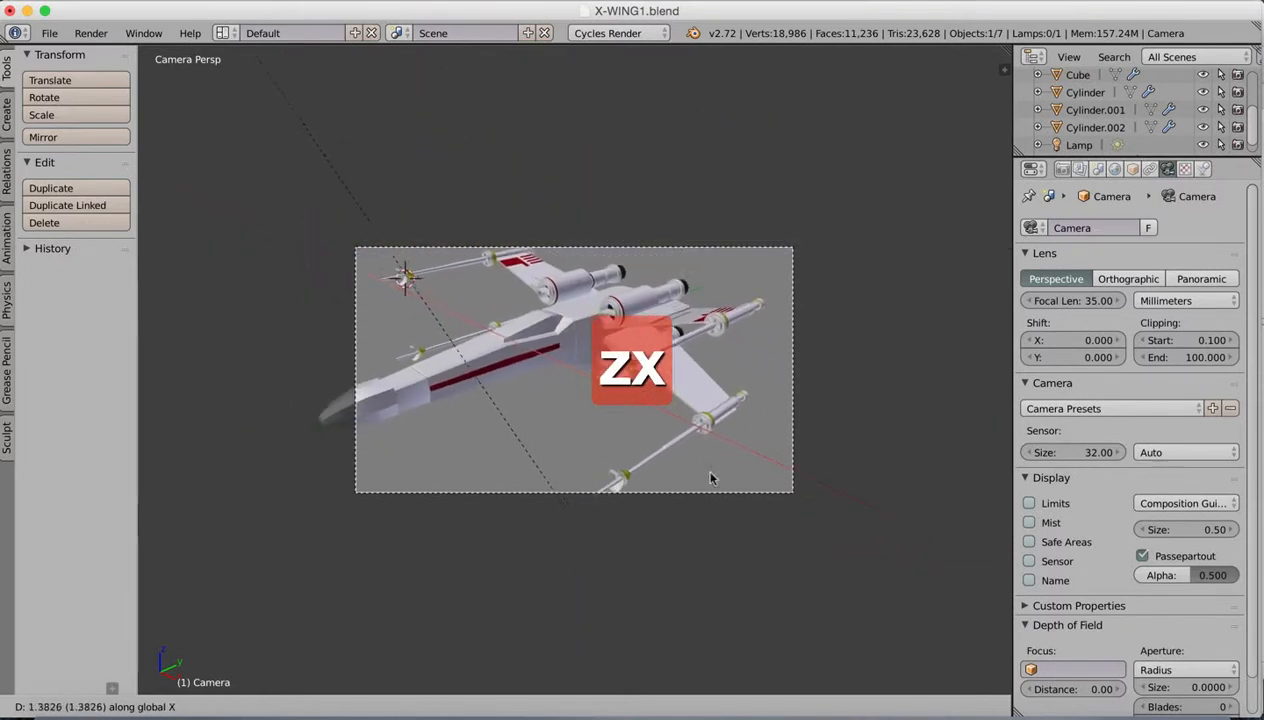
left_click(748, 500)
Step: Move the camera freely to fit the whole X-wing in the frame and set its focal length to 33.06 mm
key("g")
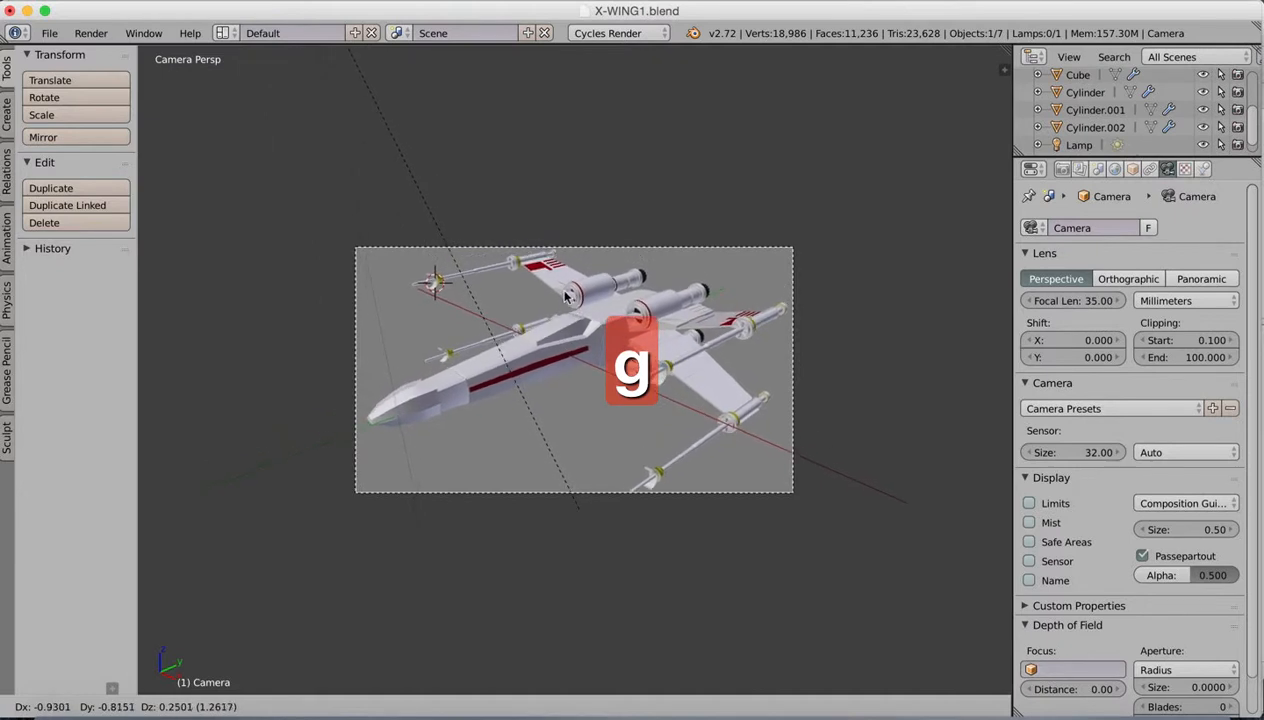
left_click(573, 306)
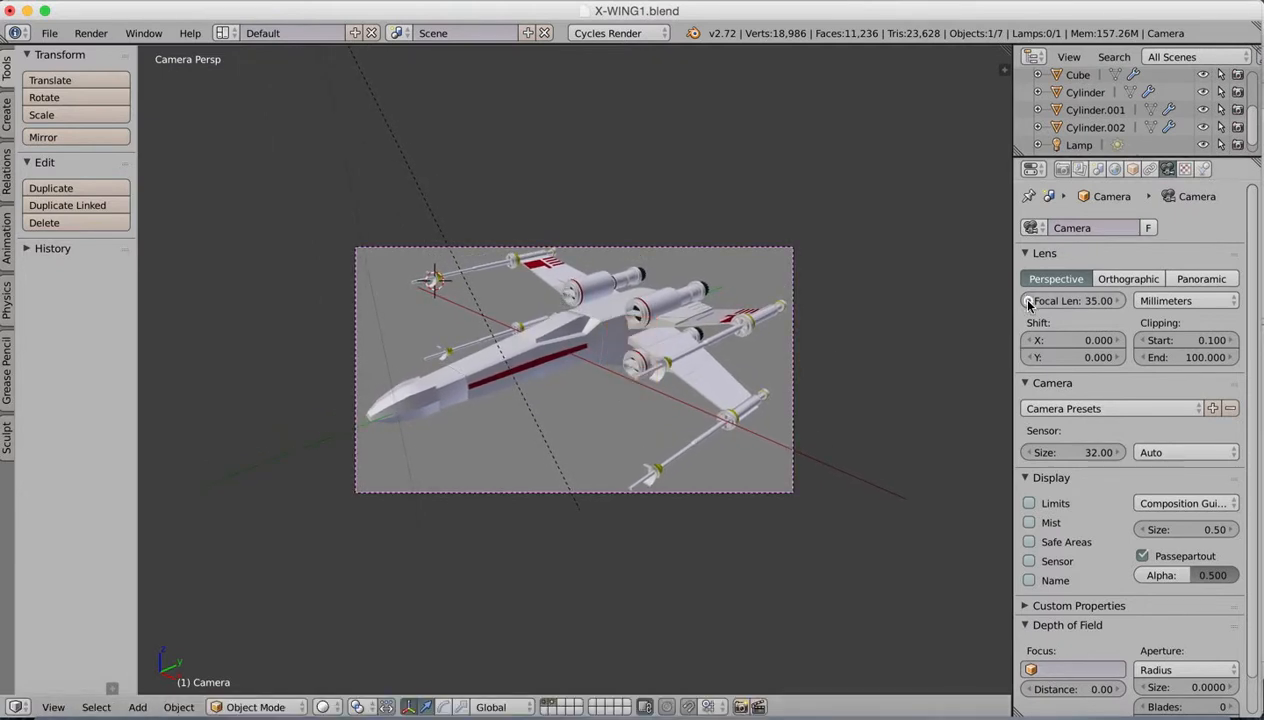
left_click_drag(1028, 304, 973, 291)
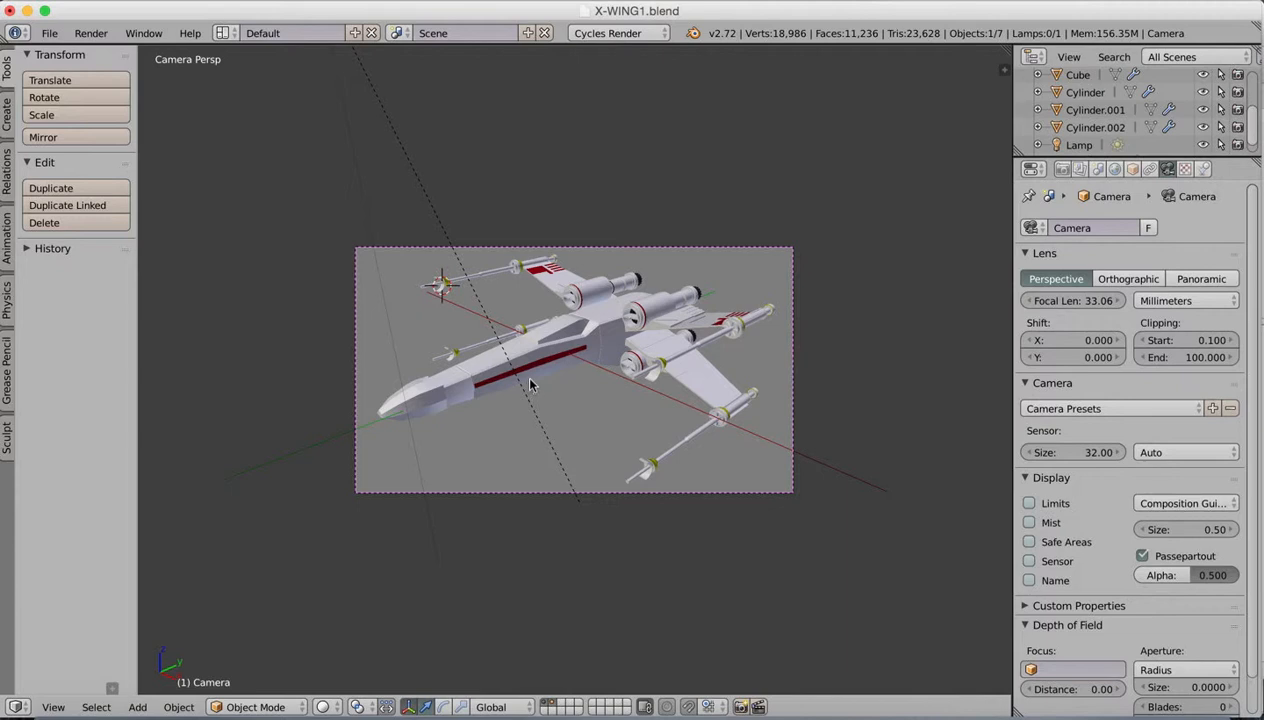
Step: Rotate the camera about the global Z axis and reposition it to fit the whole X-wing in the frame
key("r")
key("x")
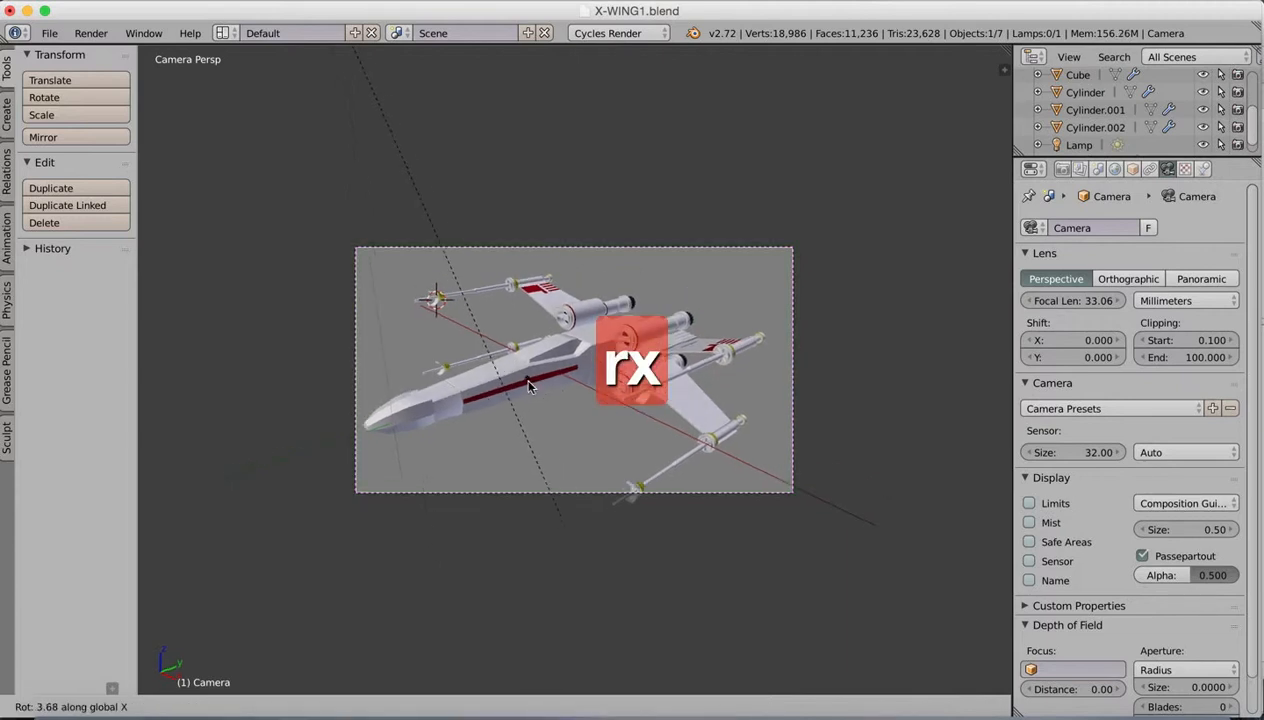
key("z")
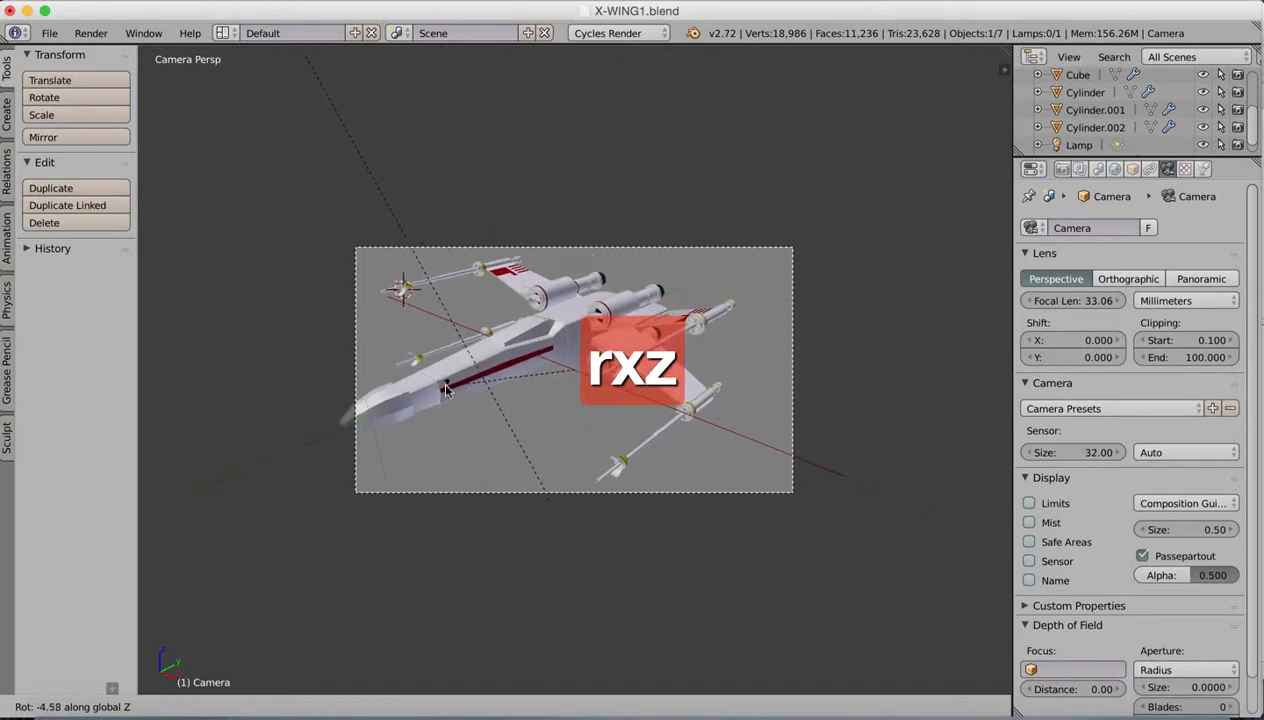
left_click(487, 371)
key("g")
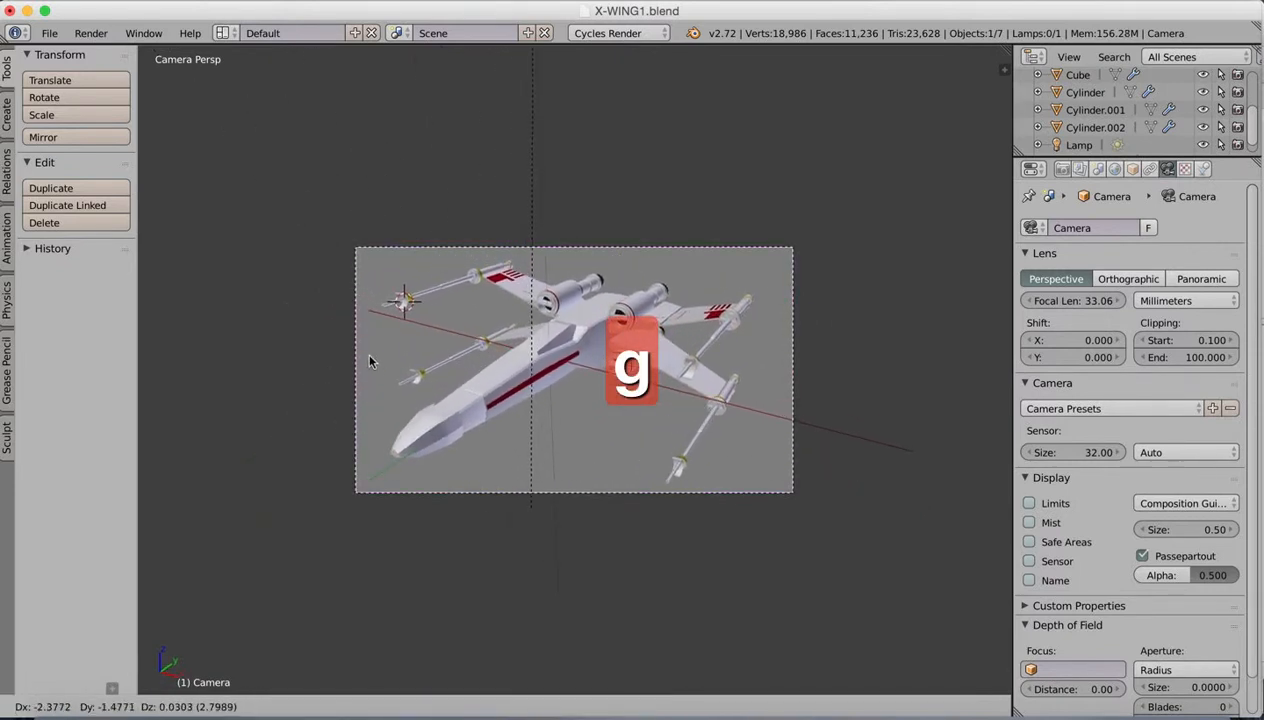
left_click(365, 353)
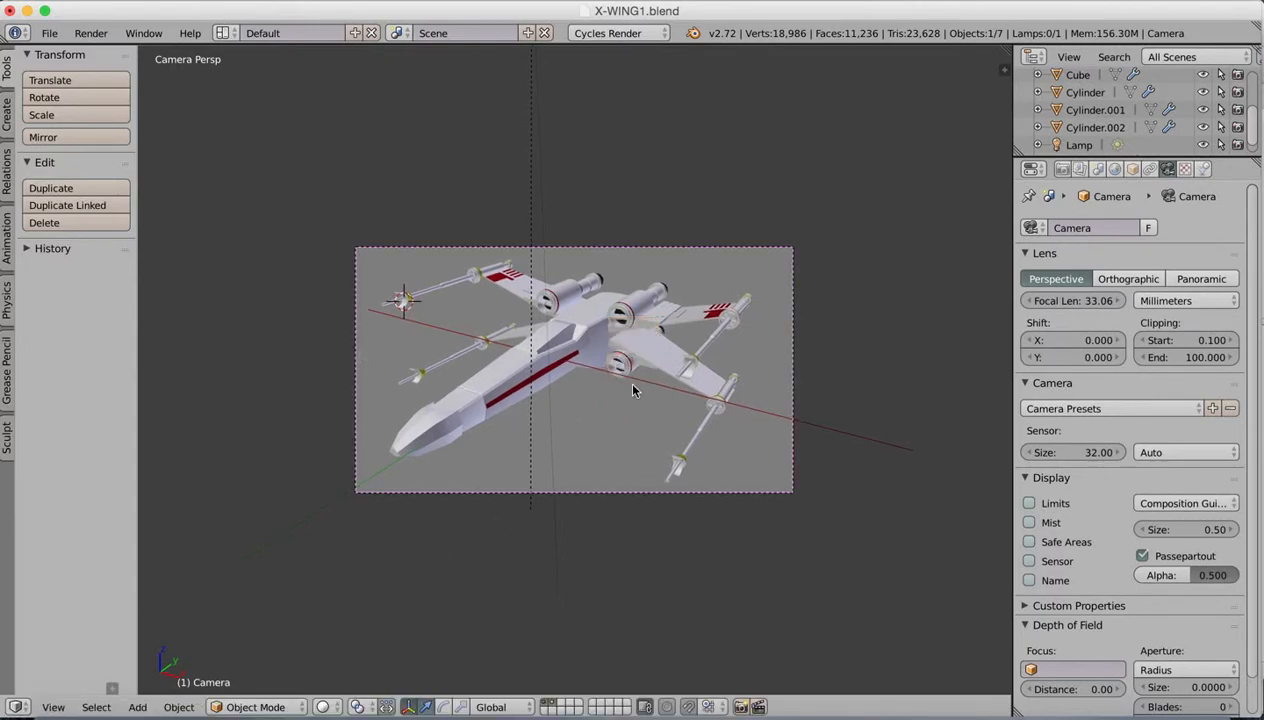
Step: Preview the X-wing through the camera with Rendered viewport shading
scroll(632, 385, "up", 4)
scroll(632, 385, "down", 2)
scroll(632, 385, "up", 1)
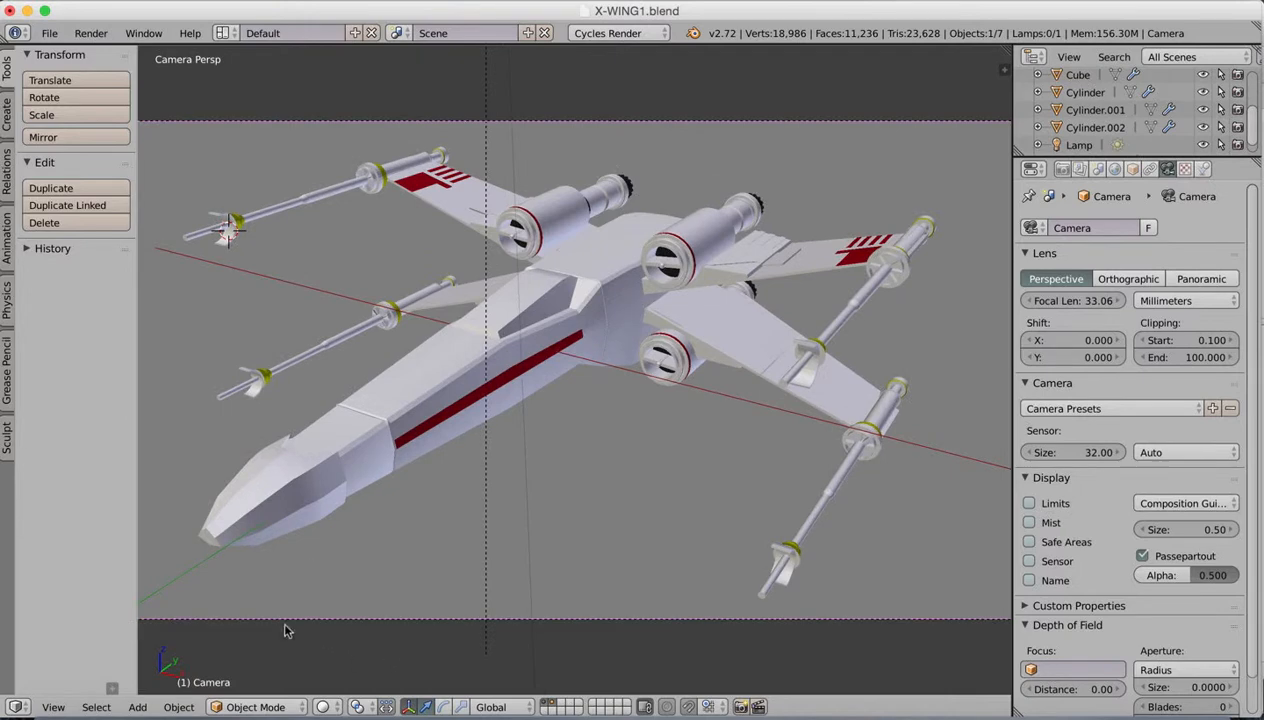
left_click(325, 707)
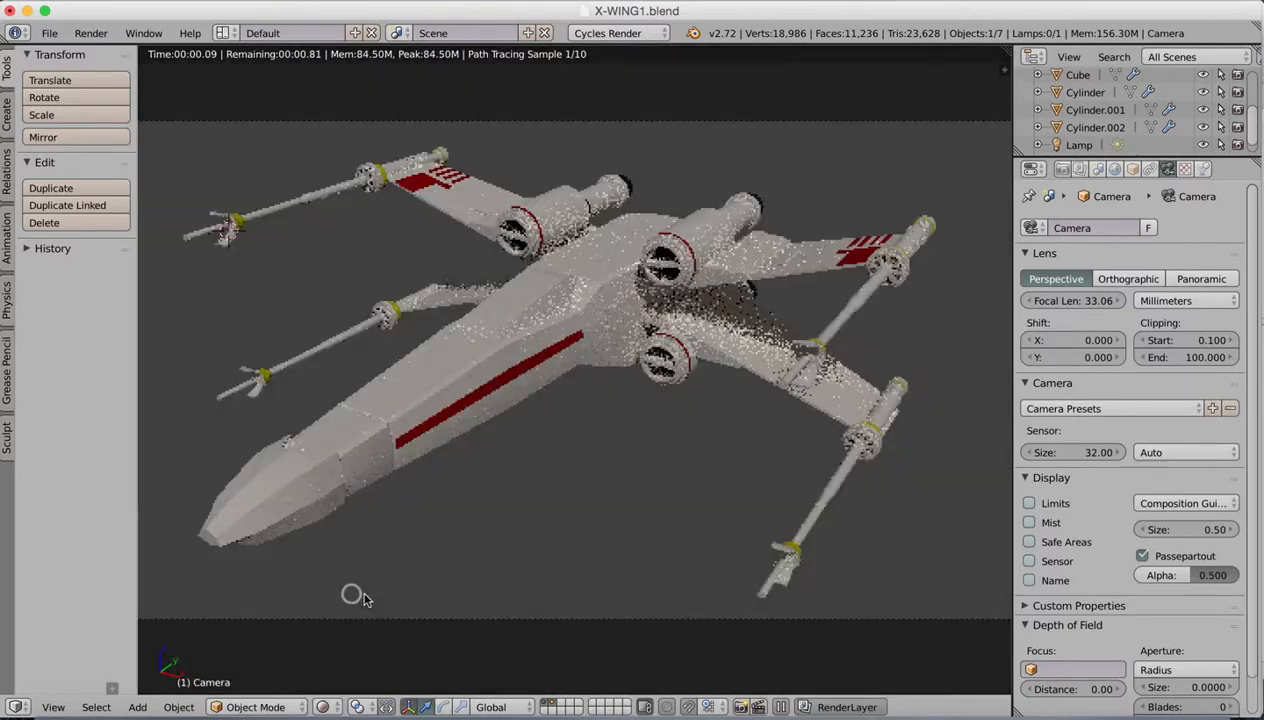
left_click(346, 591)
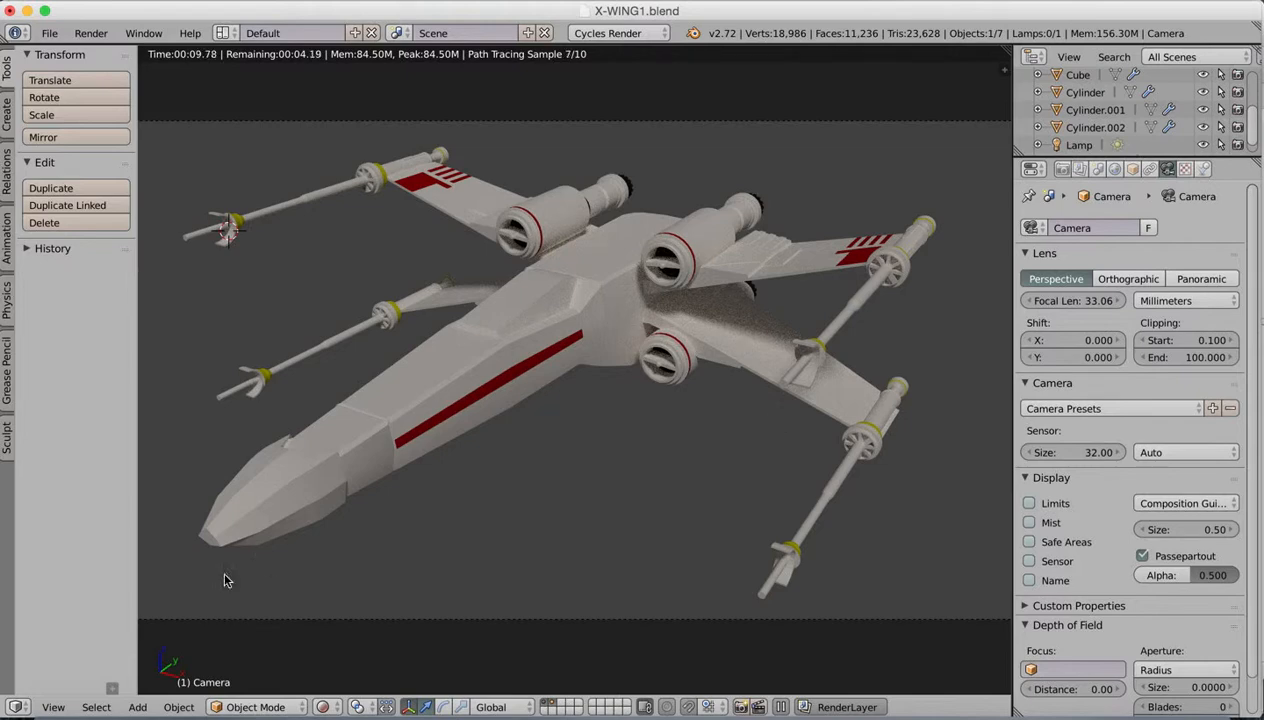
Step: Return the viewport to Solid shading and leave the object properties sidebar hidden
left_click(52, 707)
left_click(68, 687)
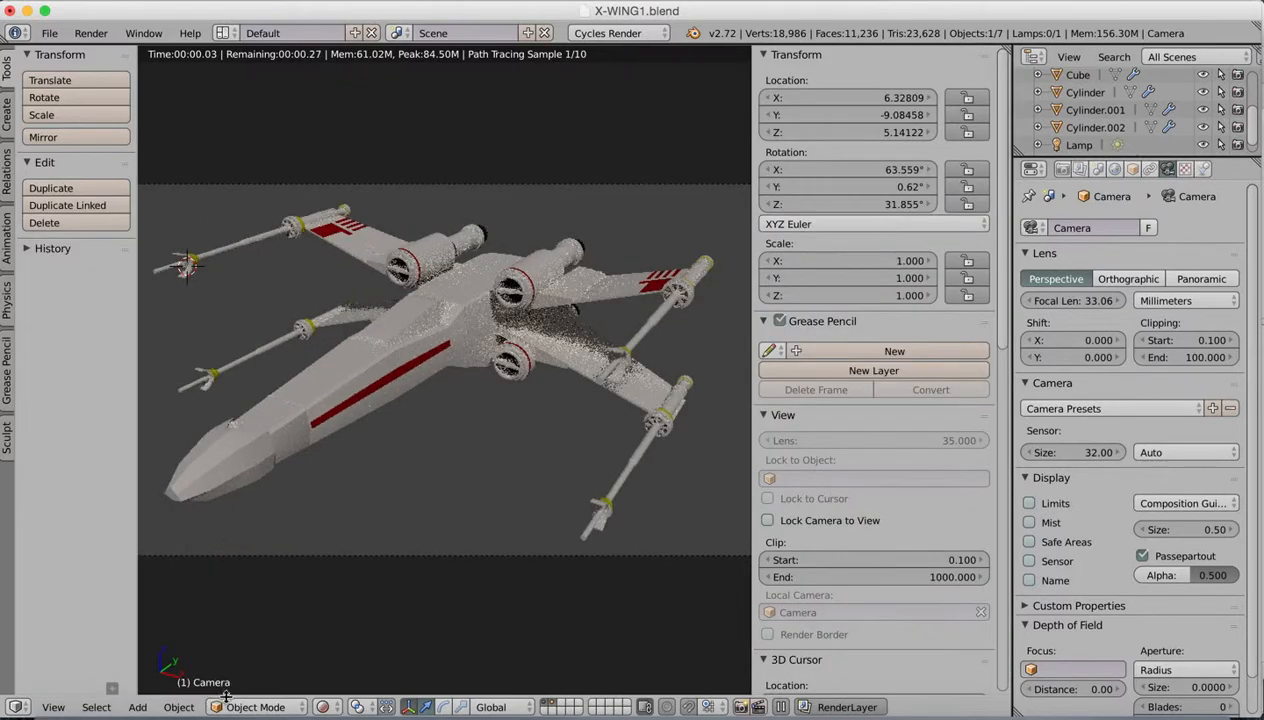
left_click(329, 707)
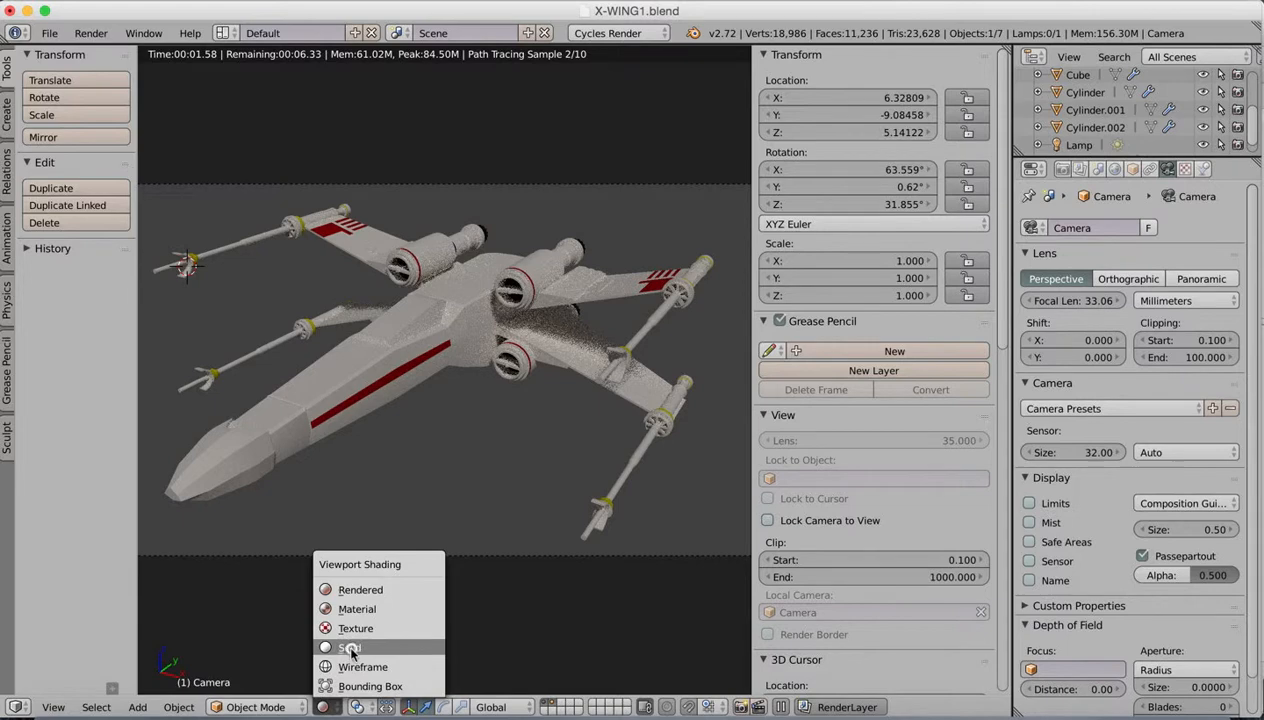
left_click(350, 648)
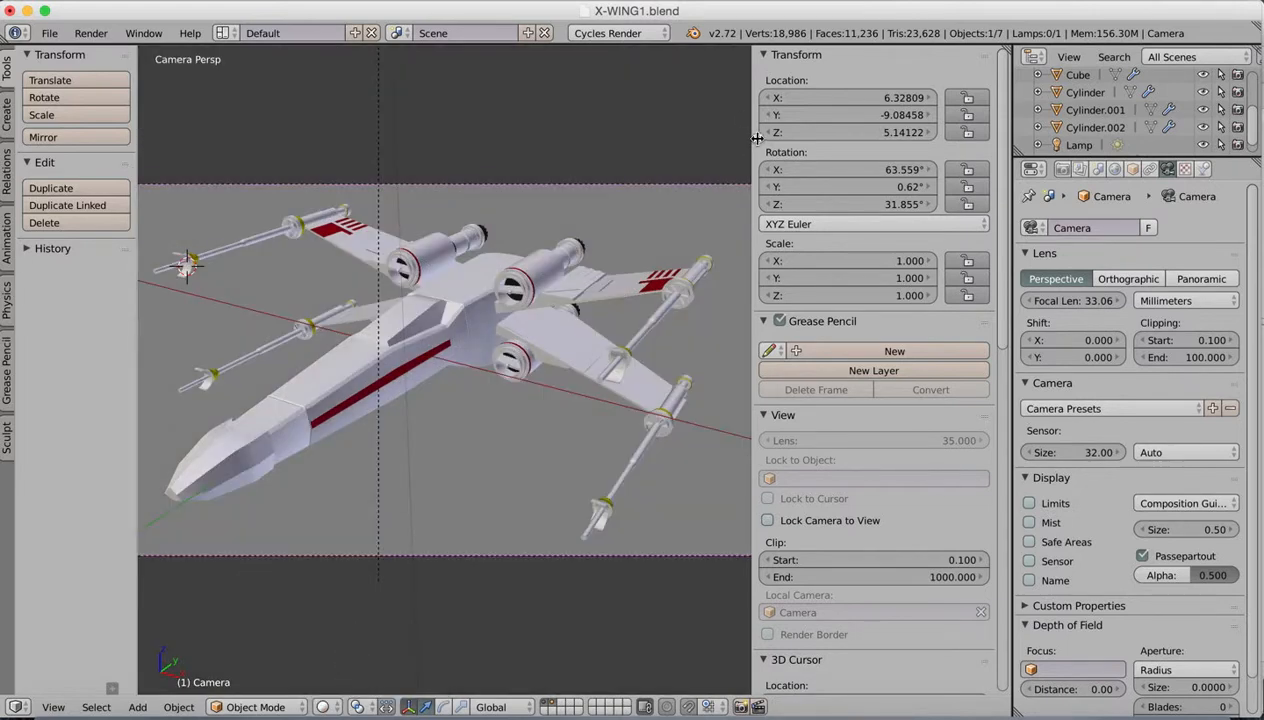
key("n")
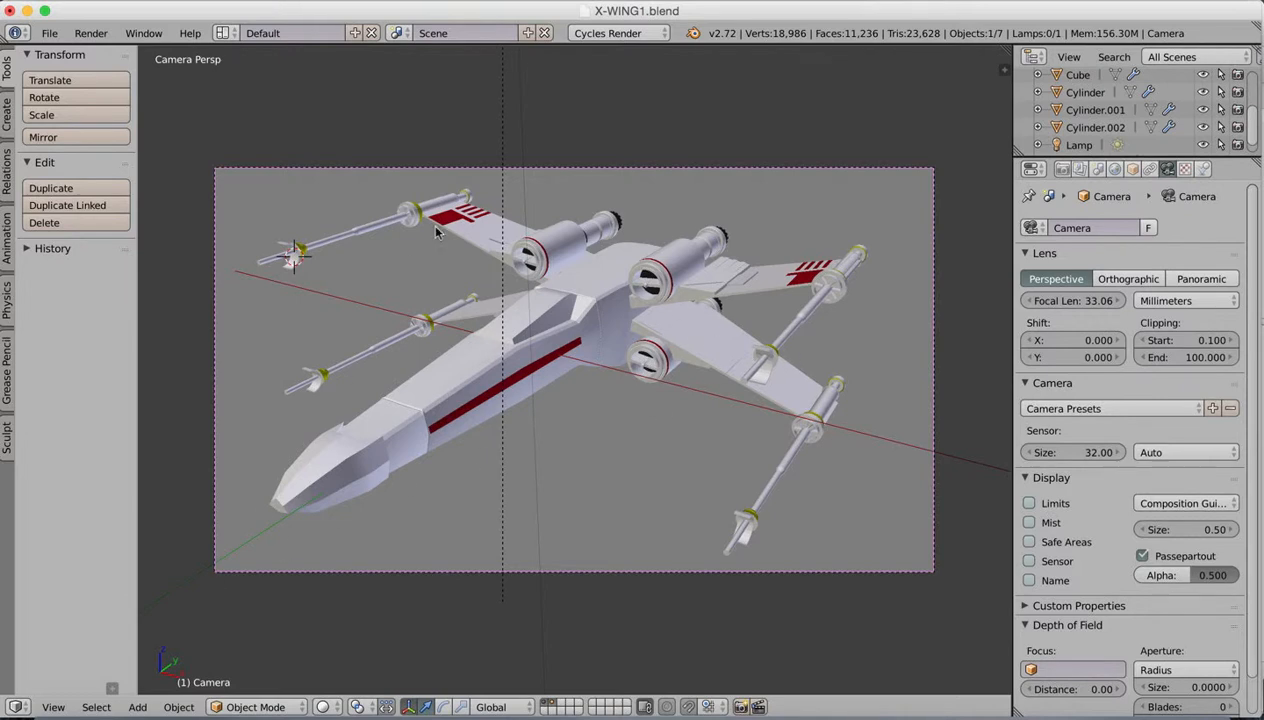
Step: Leave the camera view, raise the sun lamp well above the X-wing and move it along global Y, farther out in front of the nose
left_click(53, 707)
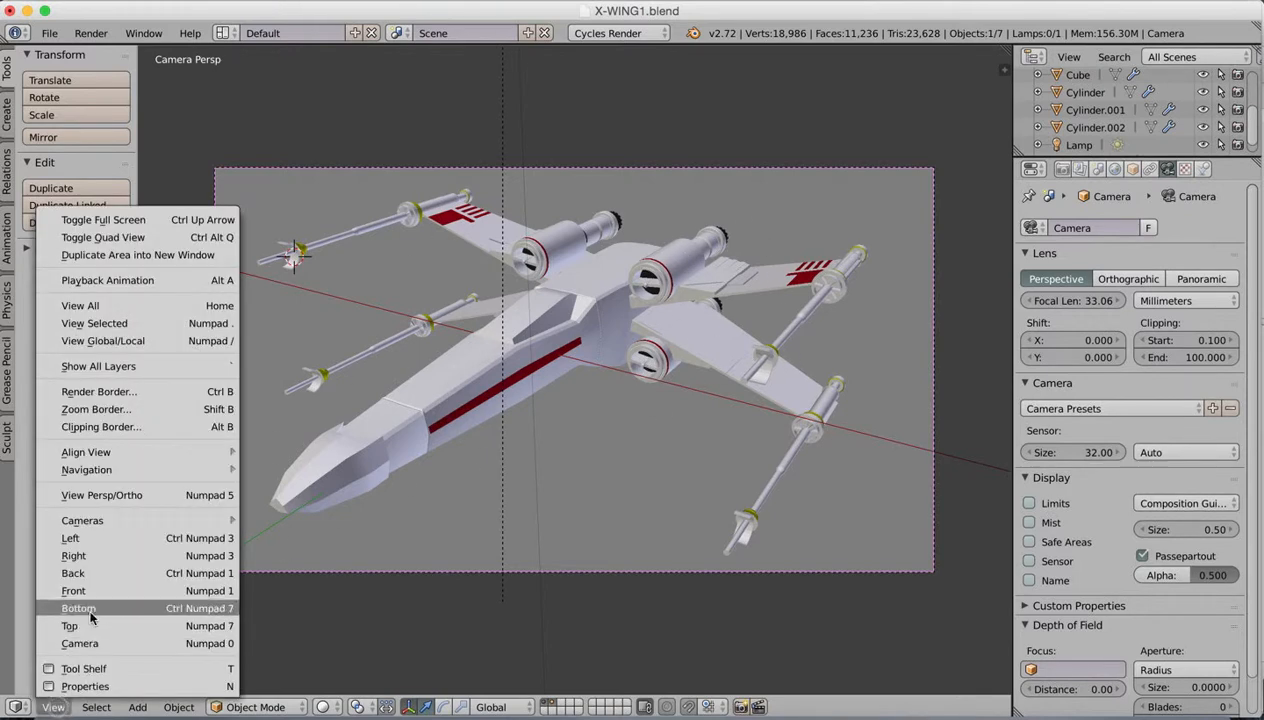
left_click(101, 497)
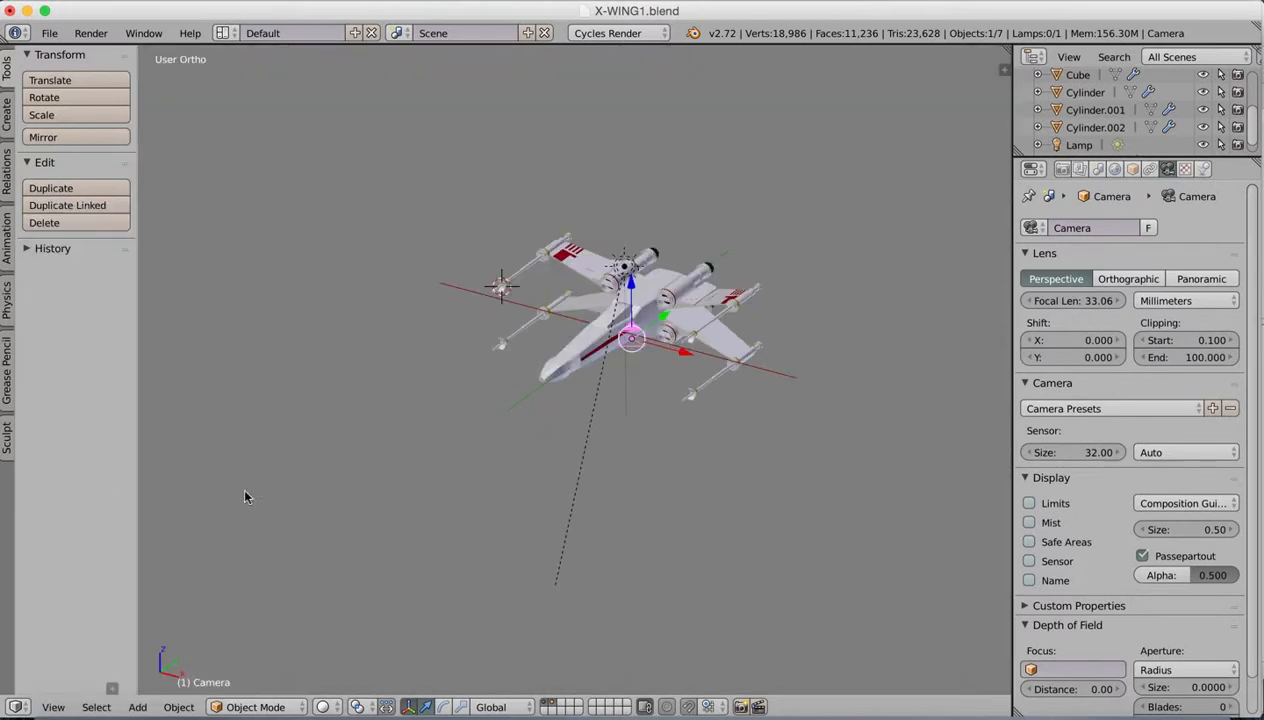
mouse_move(713, 290)
middle_mouse_down()
mouse_move(668, 279)
mouse_move(695, 273)
middle_mouse_up()
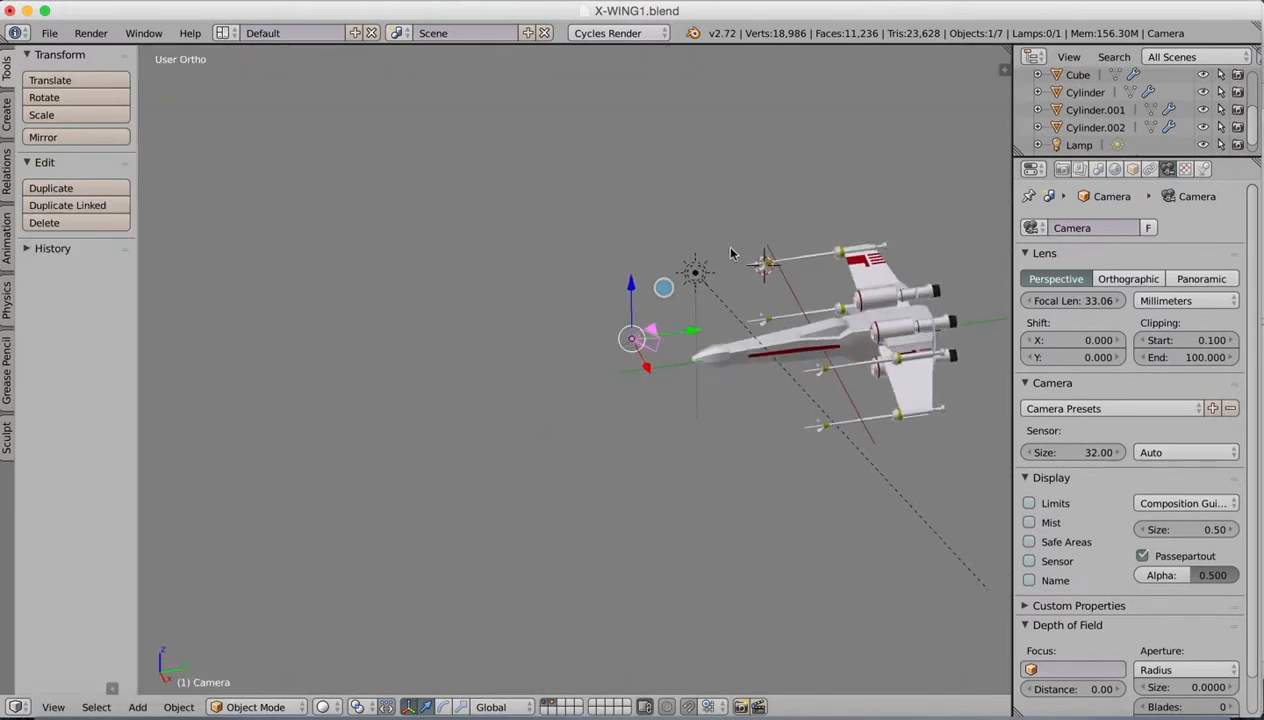
right_click(697, 272)
left_click_drag(697, 272, 678, 131)
key("g")
key("y")
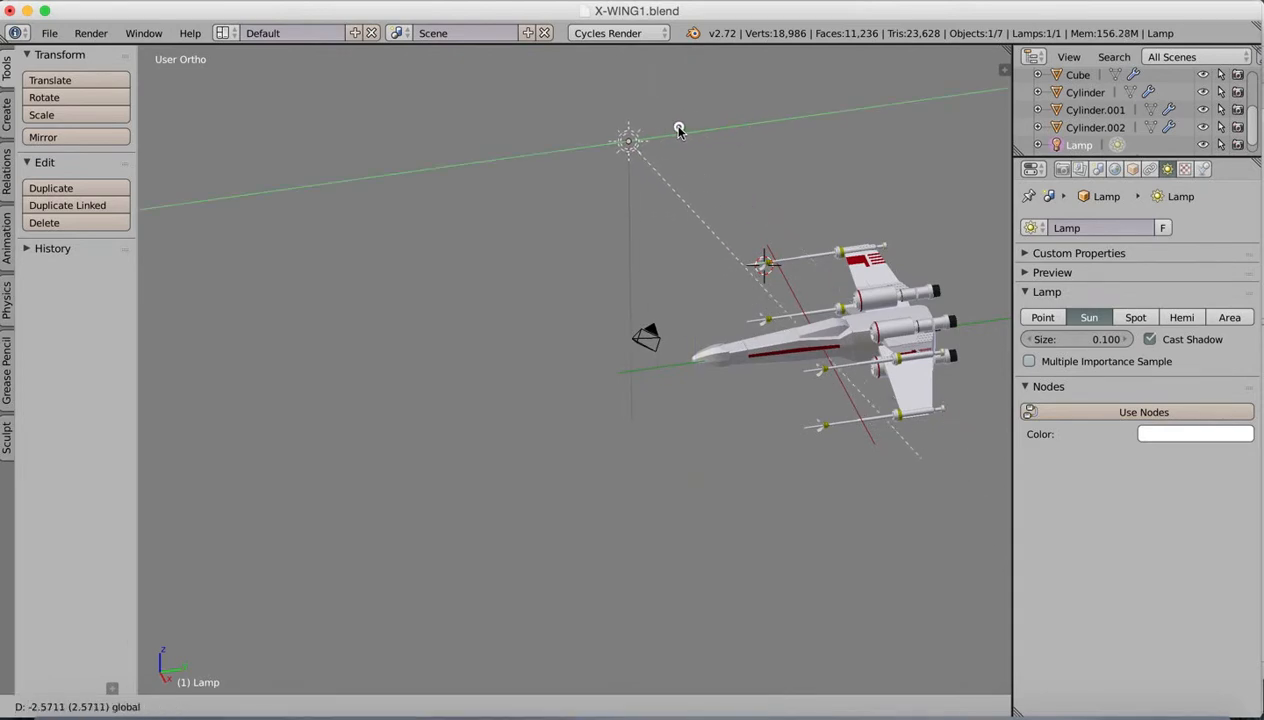
left_click(652, 128)
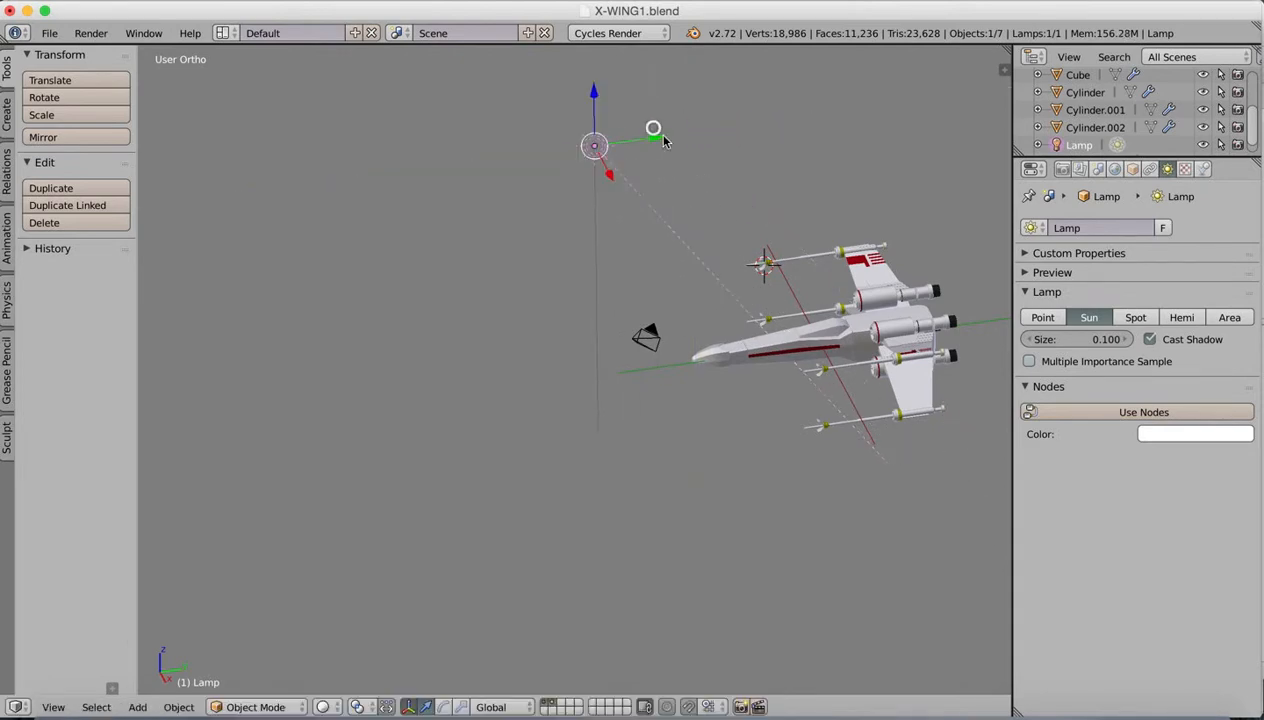
Step: Rotate the sun lamp from two viewing angles to aim its light at the X-wing, and expand the lamp's preview
key("r")
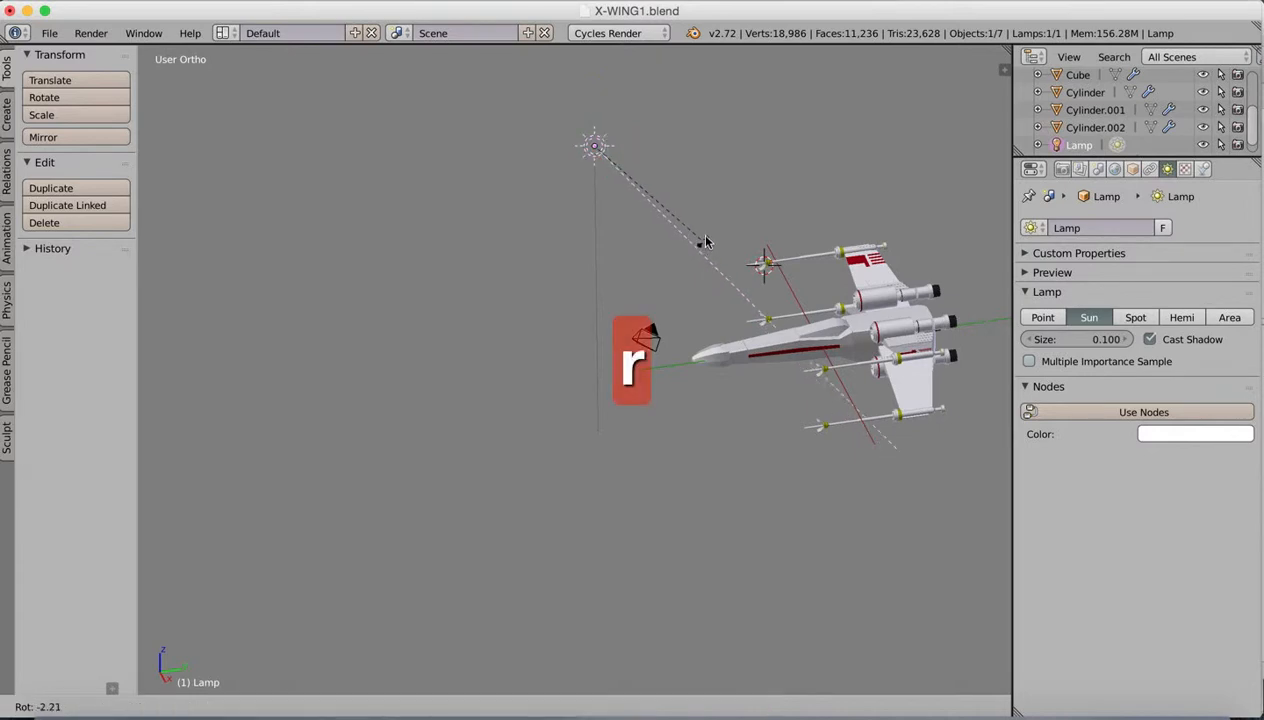
left_click(714, 215)
middle_click_drag(669, 274, 621, 281)
key("r")
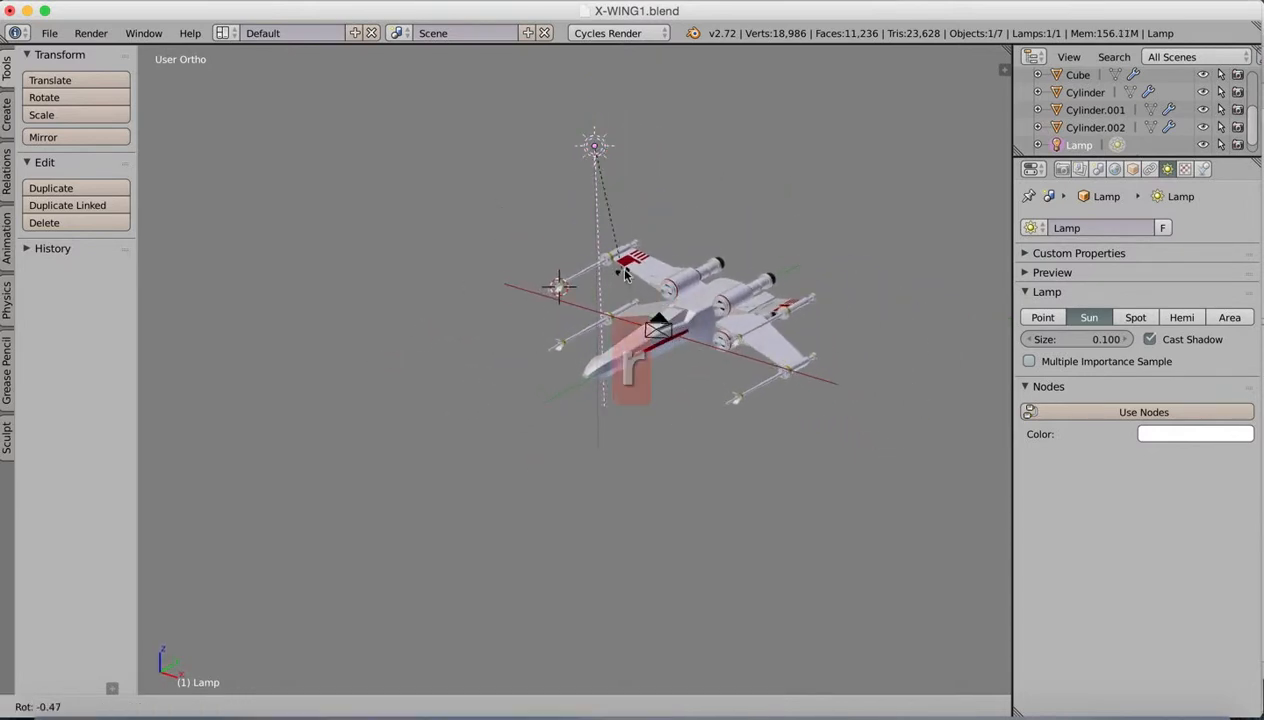
left_click(669, 218)
middle_click_drag(669, 218, 598, 290)
left_click(1028, 272)
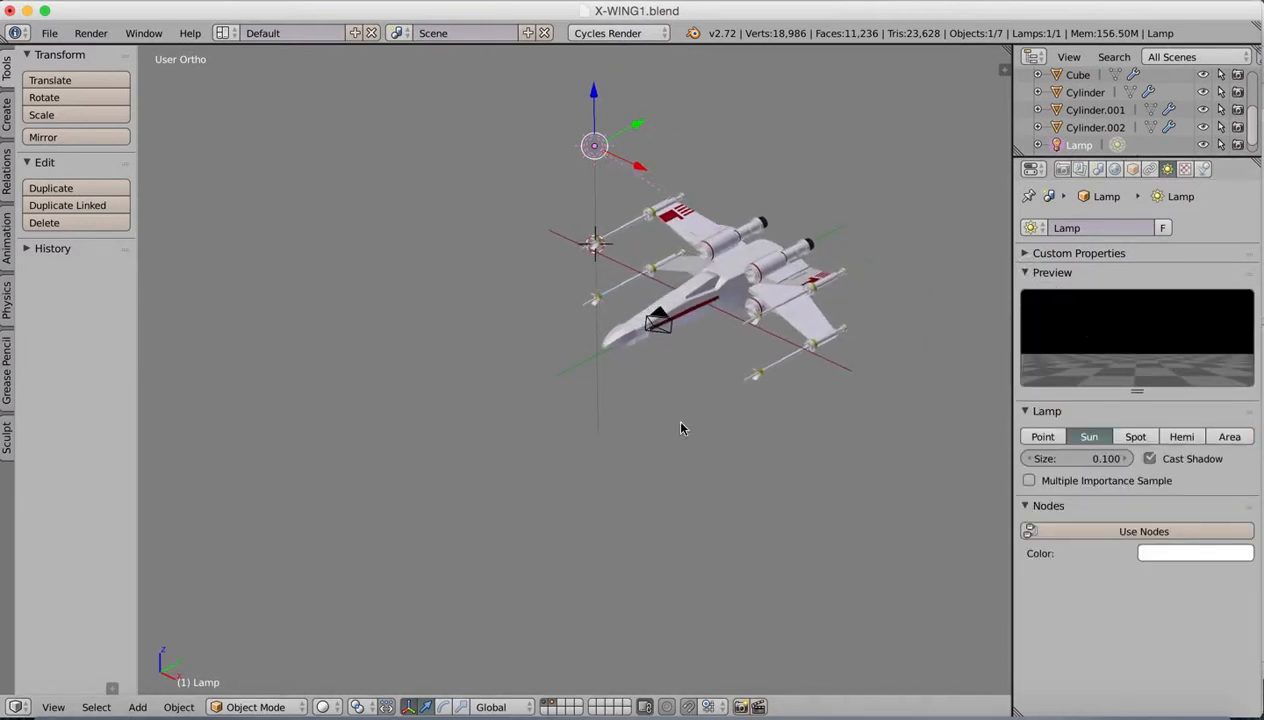
Step: Return to the active camera's view and check the new lighting with Rendered viewport shading
left_click(53, 706)
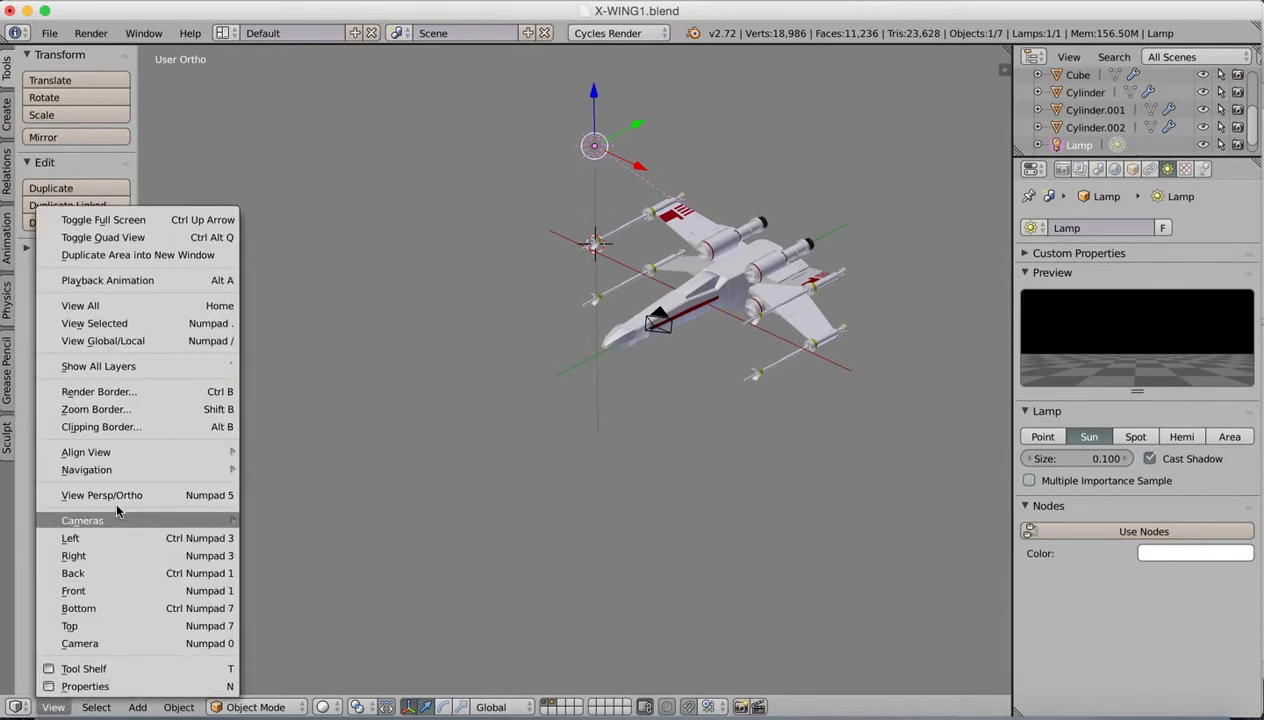
key("Escape")
left_click(54, 705)
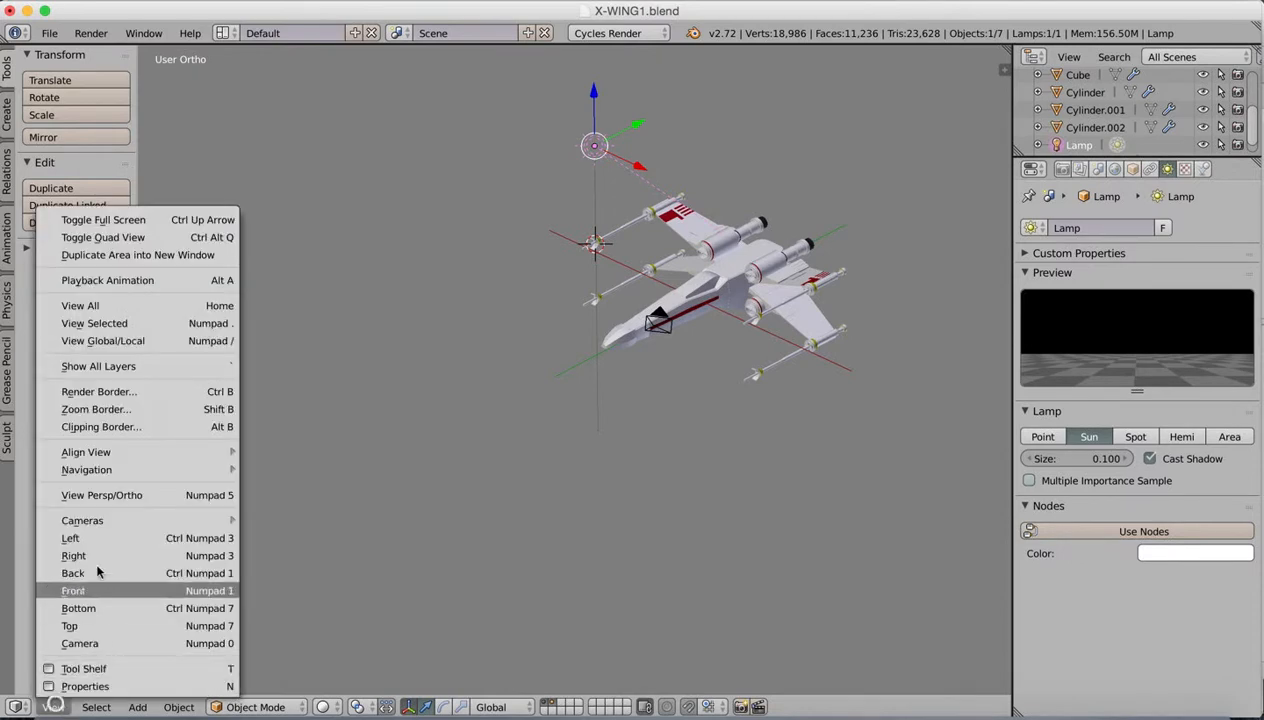
mouse_move(122, 522)
left_click(287, 539)
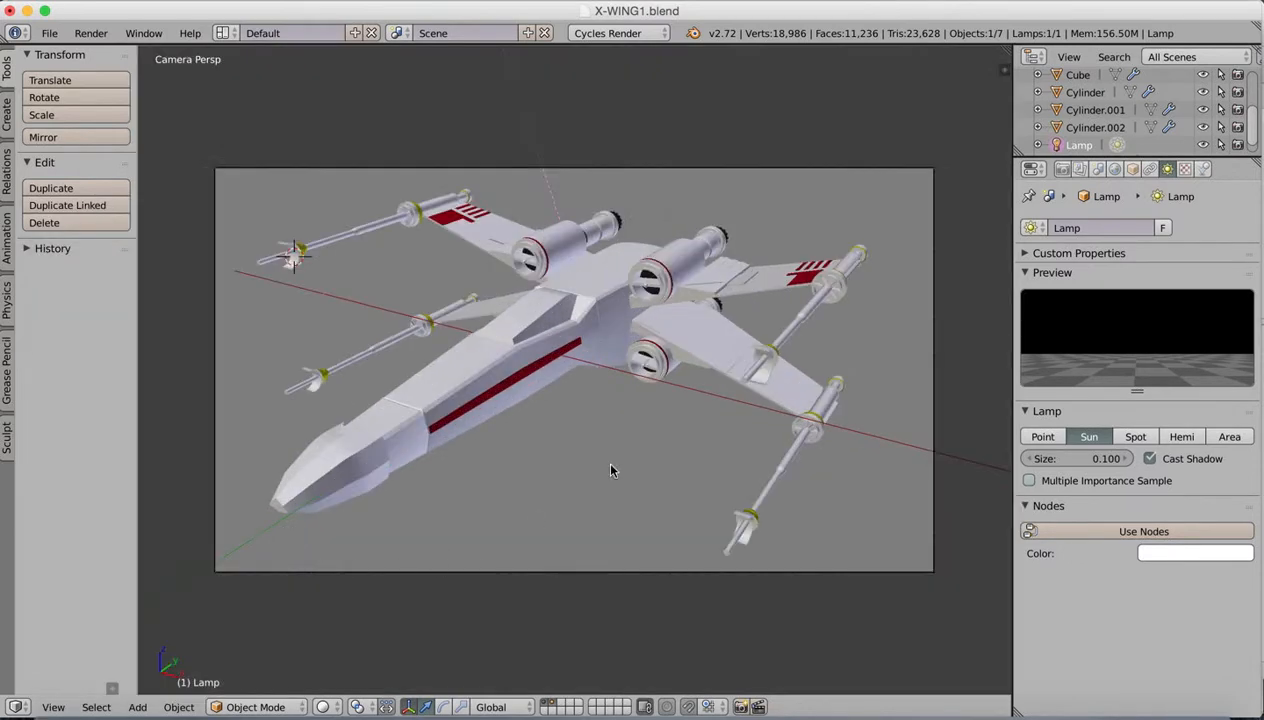
left_click(323, 707)
left_click(352, 586)
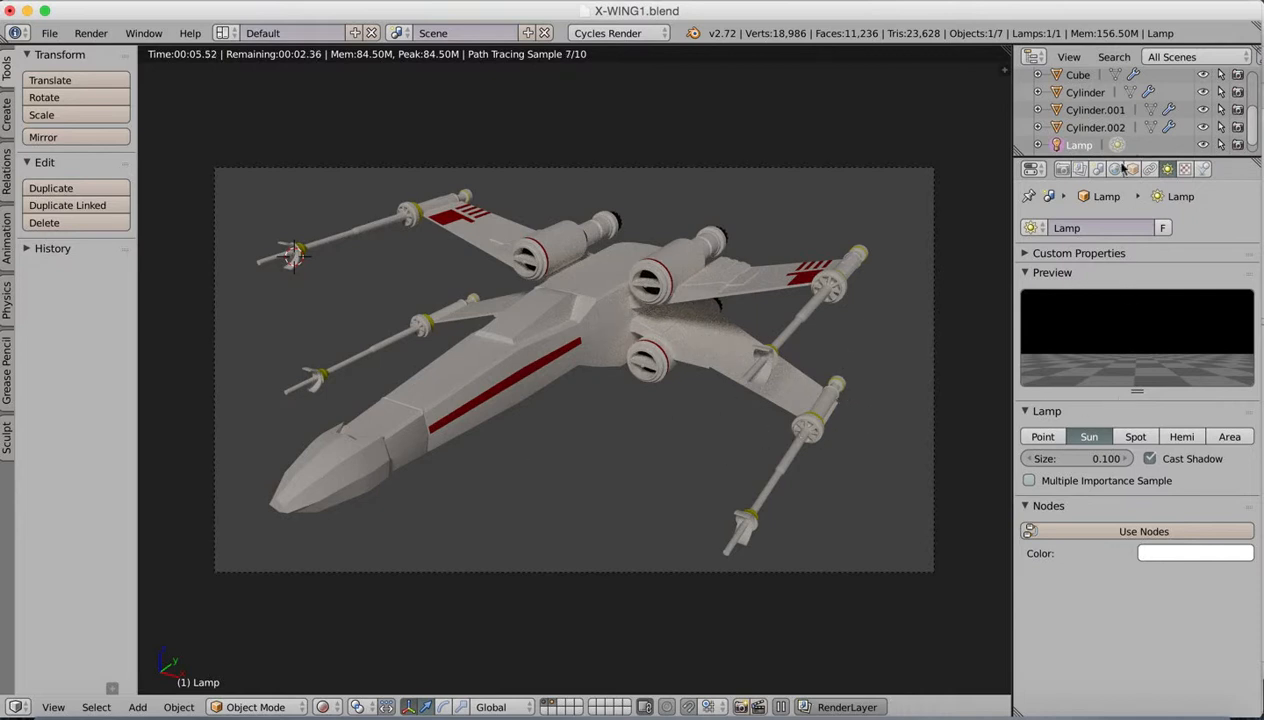
Step: Set the number of render samples to 250 in the scene's sampling settings
left_click(1062, 169)
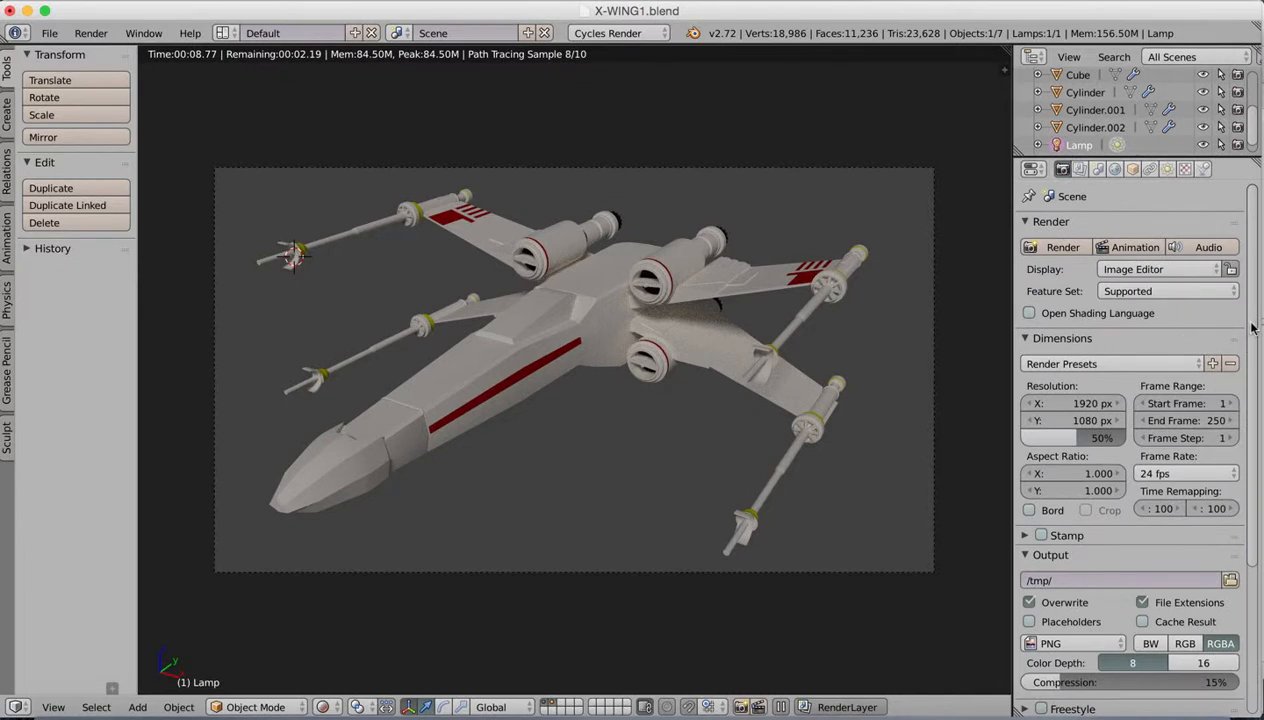
scroll(1240, 370, "down", 5)
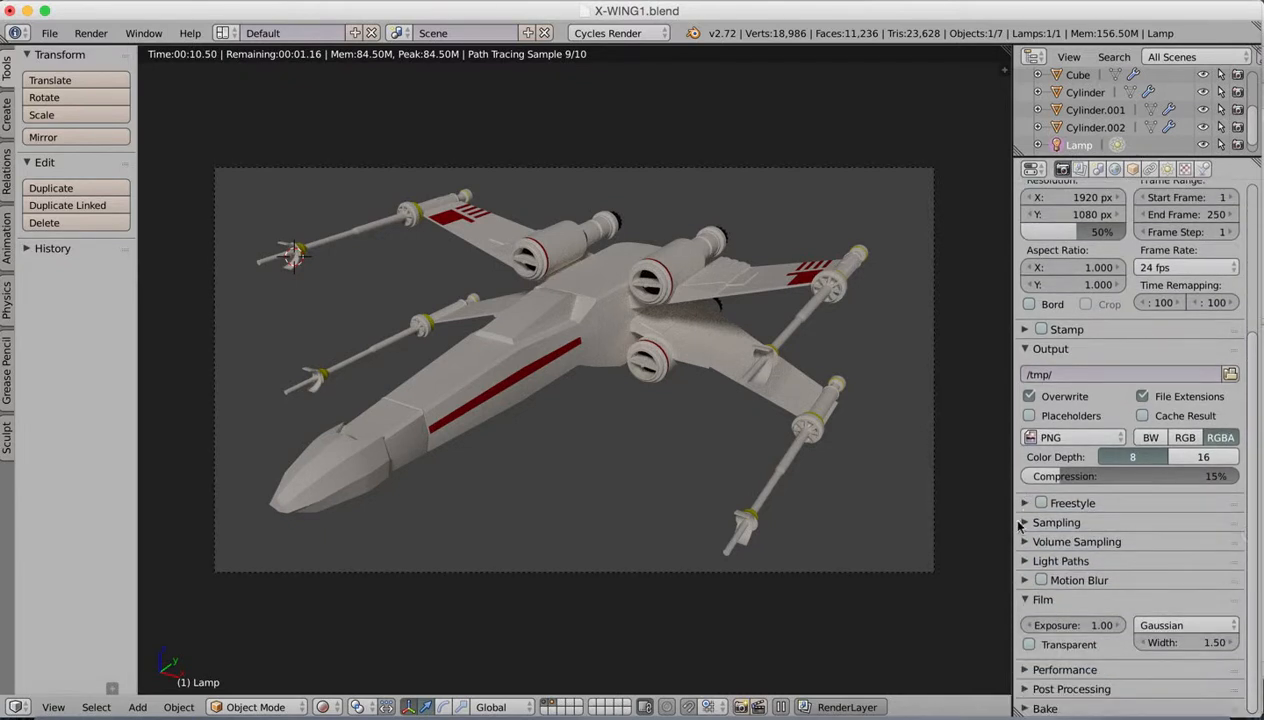
left_click(1022, 523)
scroll(1240, 470, "down", 2)
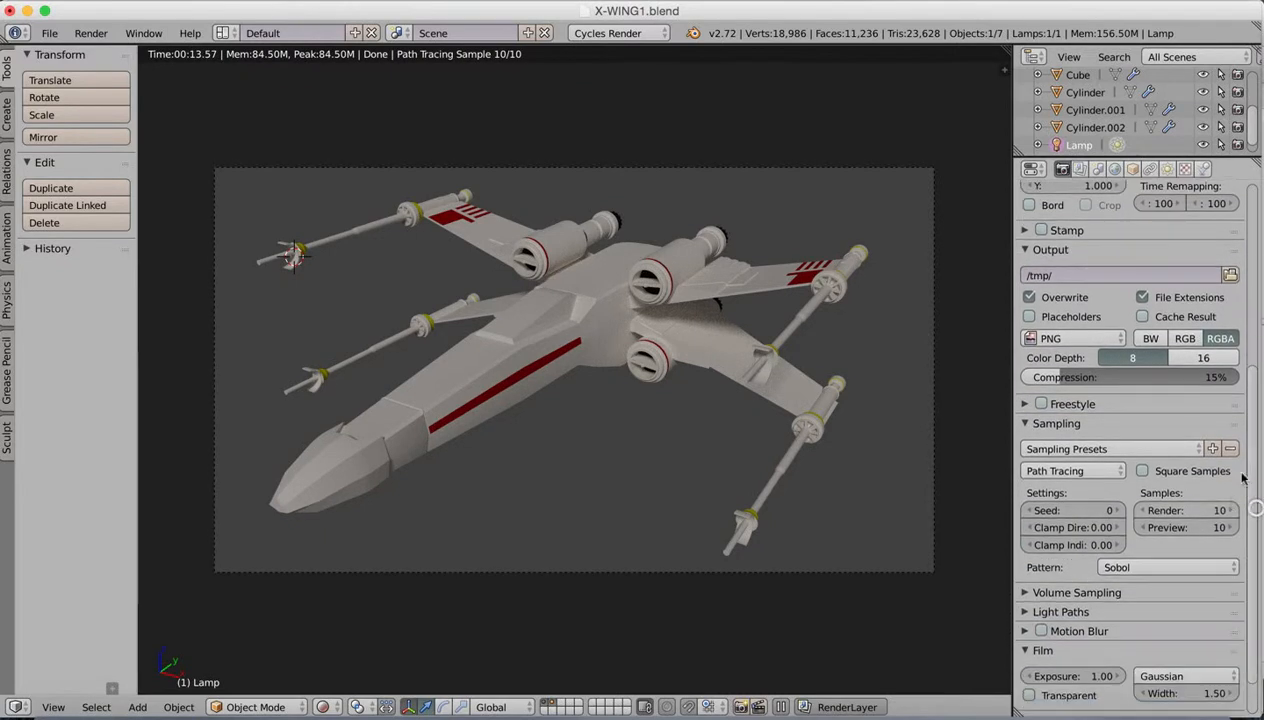
left_click(1217, 511)
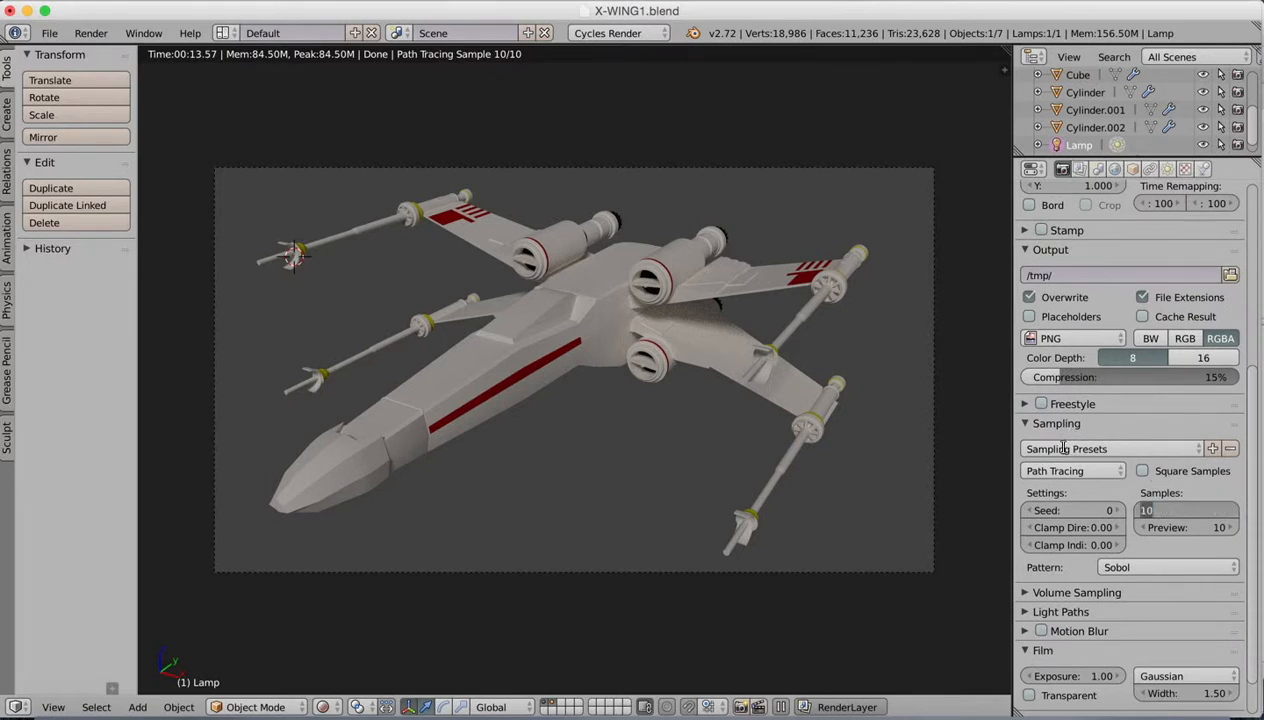
type("2")
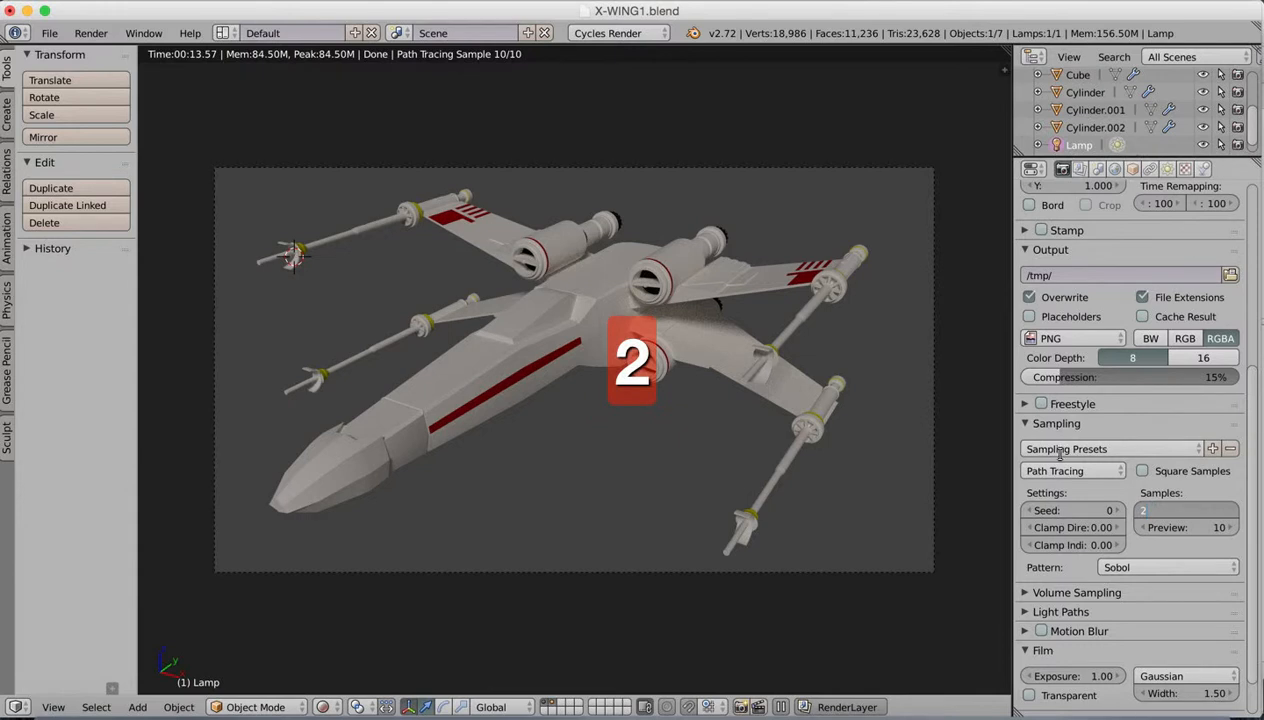
type("50")
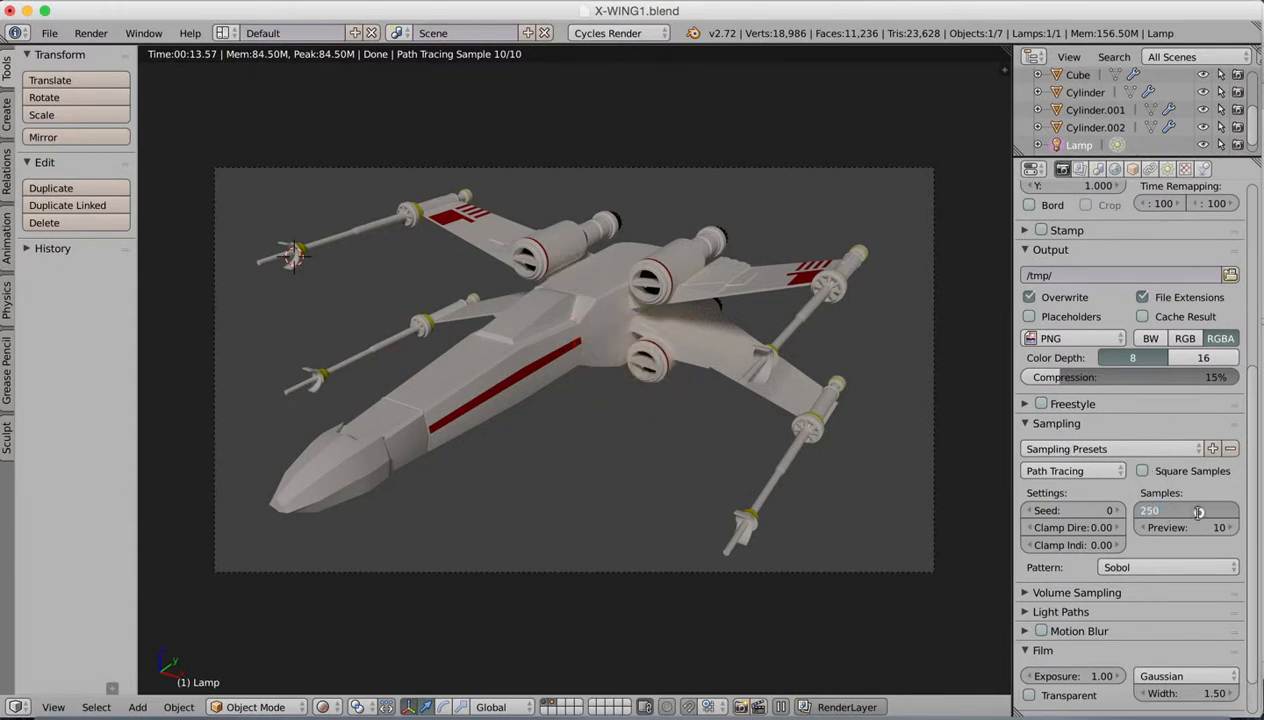
left_click(1252, 449)
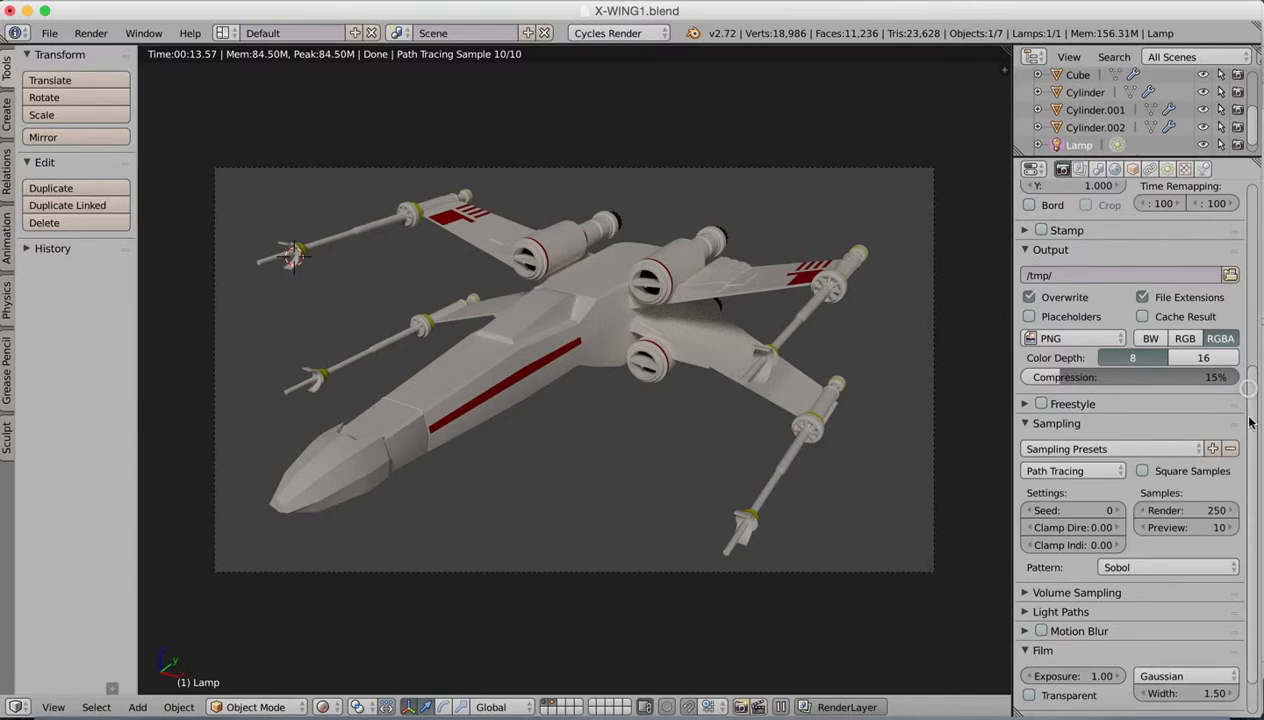
Step: Render the still image of the X-wing and view the render result enlarged
left_click_drag(1250, 403, 1249, 240)
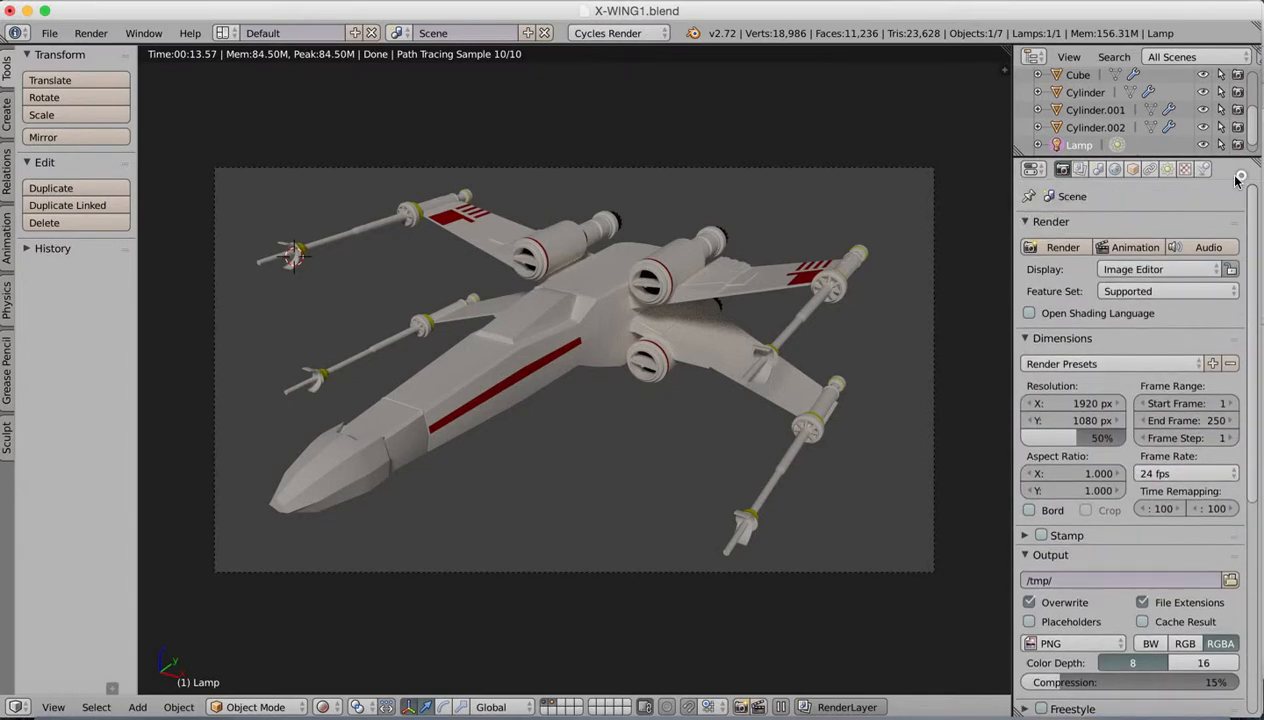
left_click(1060, 247)
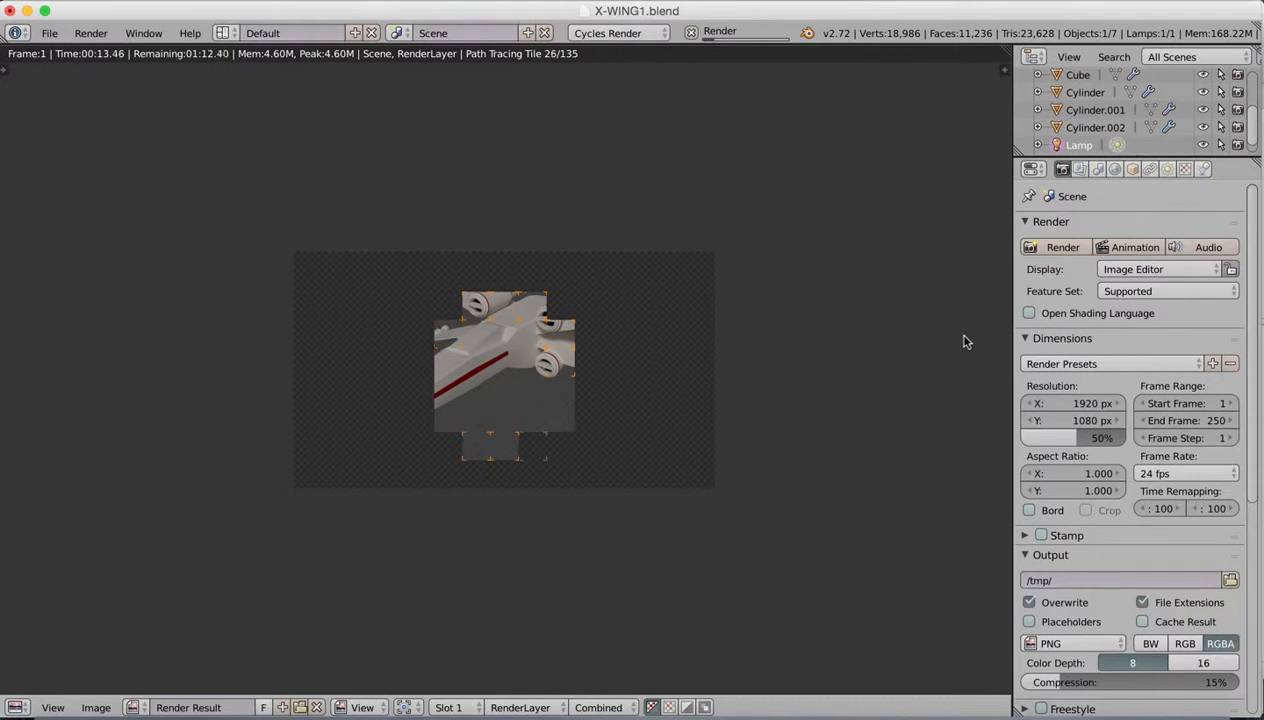
scroll(677, 494, "down", 5)
scroll(677, 494, "up", 10)
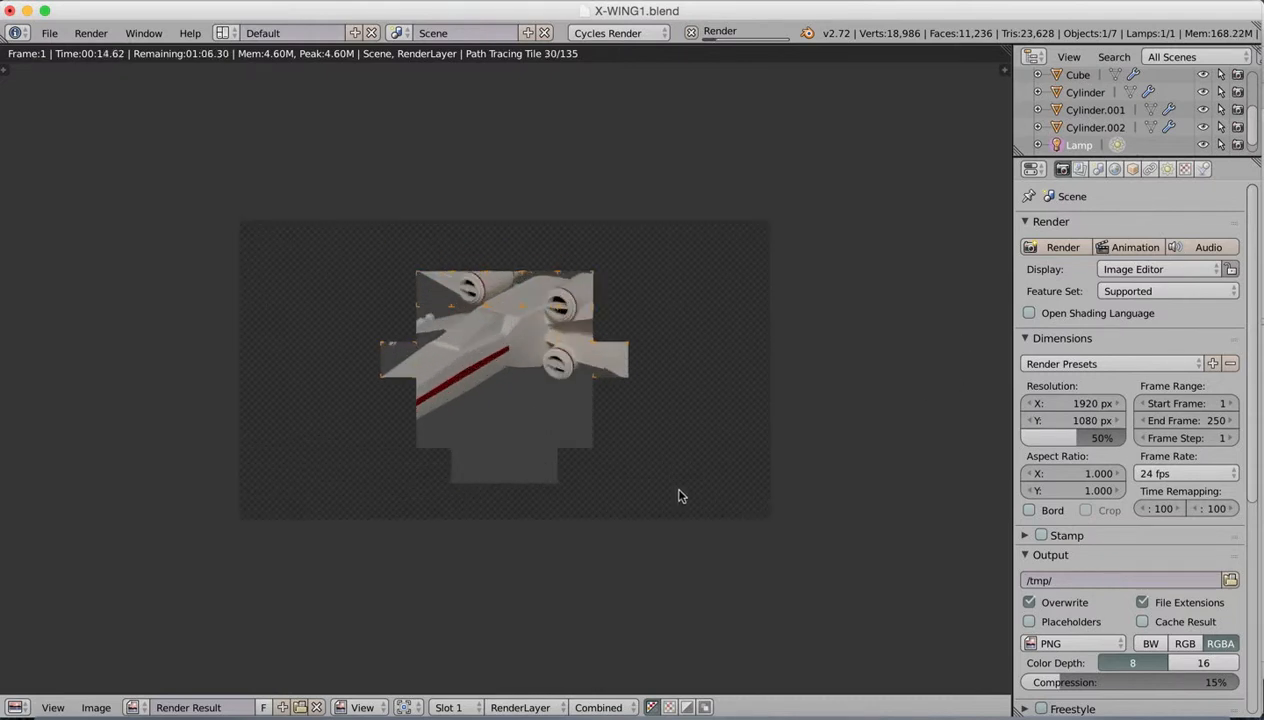
scroll(677, 499, "down", 1)
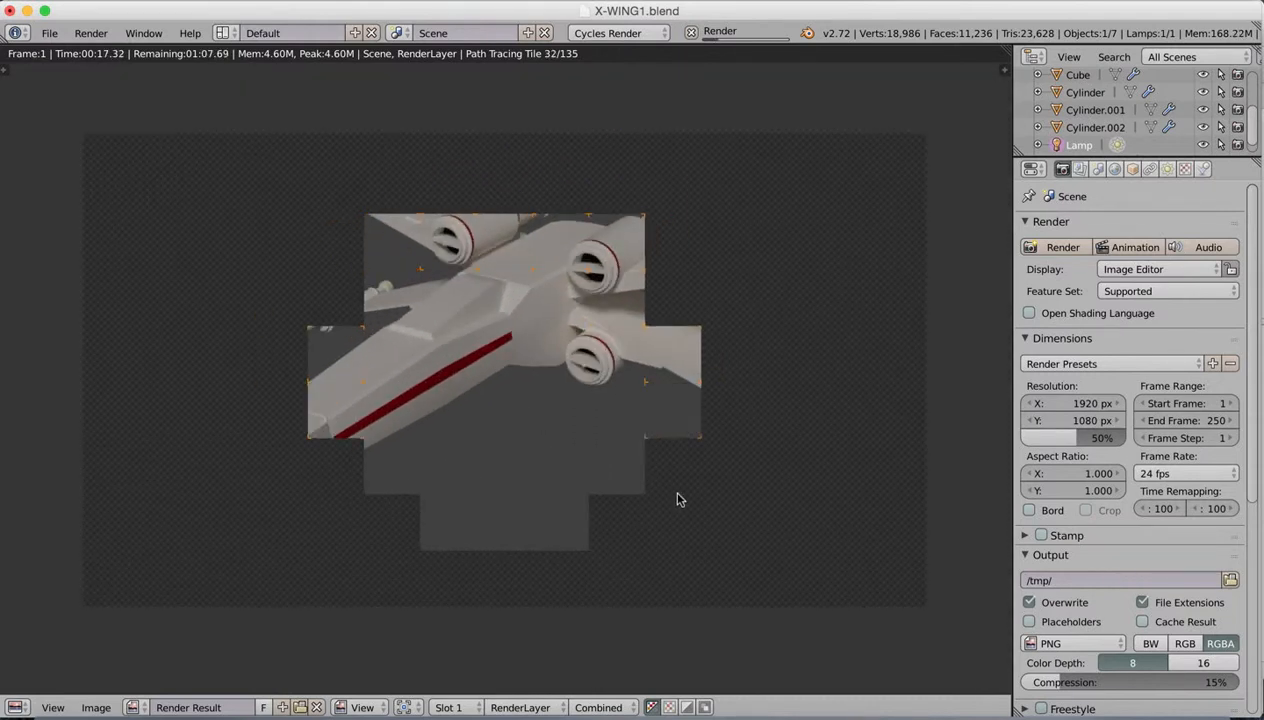